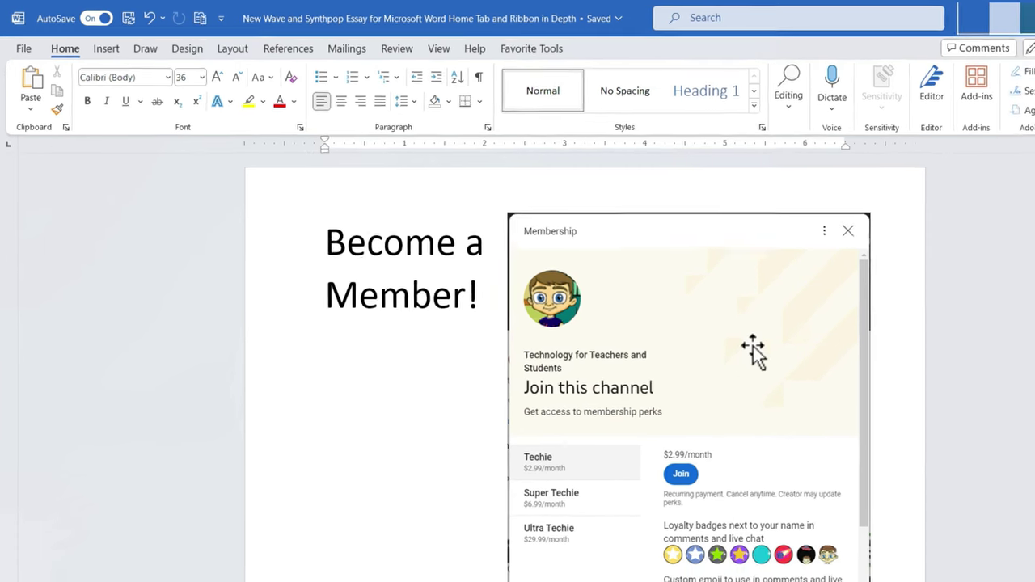
Copy the "Impact on Popular Culture" heading together with its paragraph from the essay.
scroll(769, 356, "down", 5)
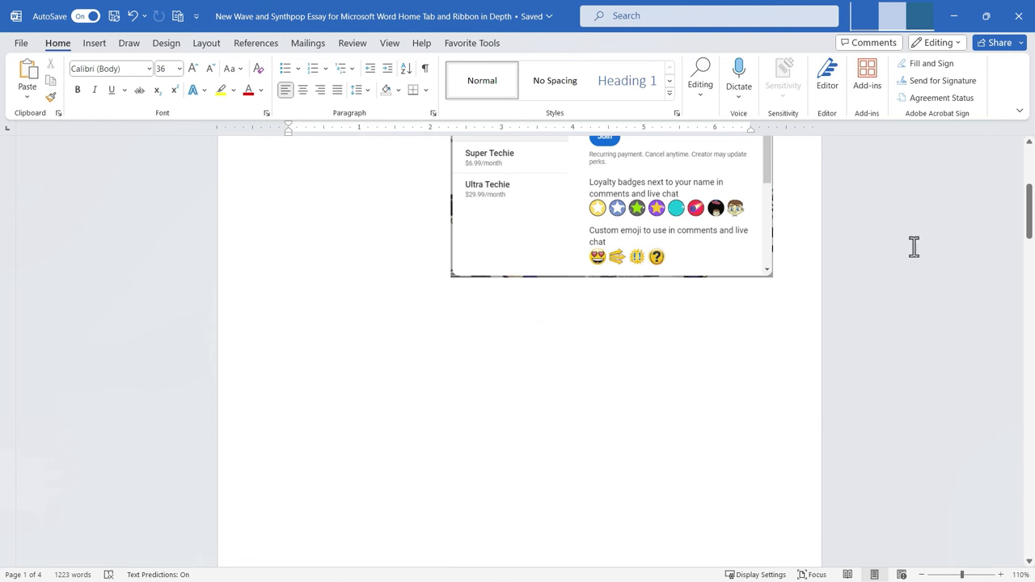
left_click_drag(1029, 208, 1031, 281)
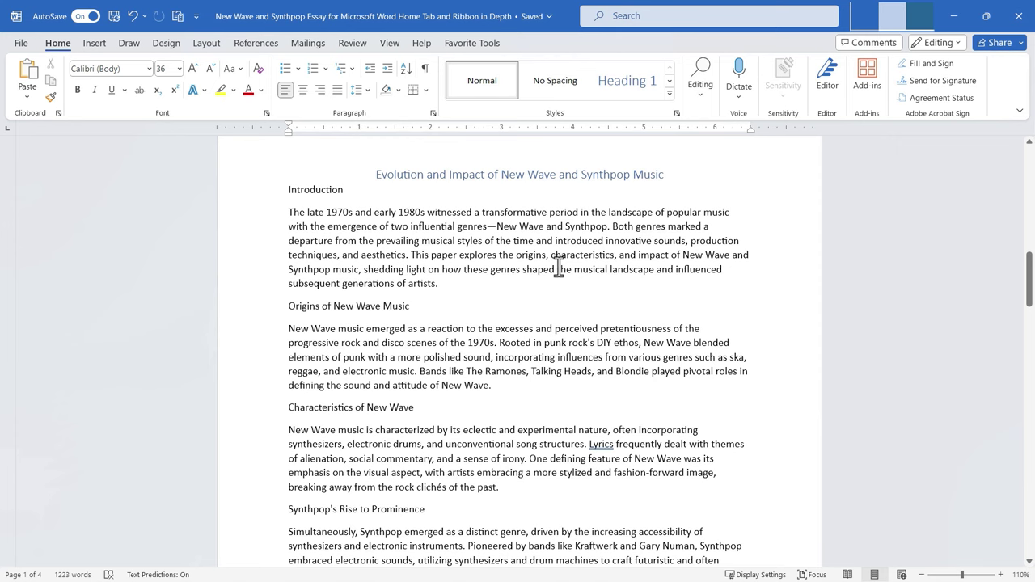
scroll(450, 307, "down", 10)
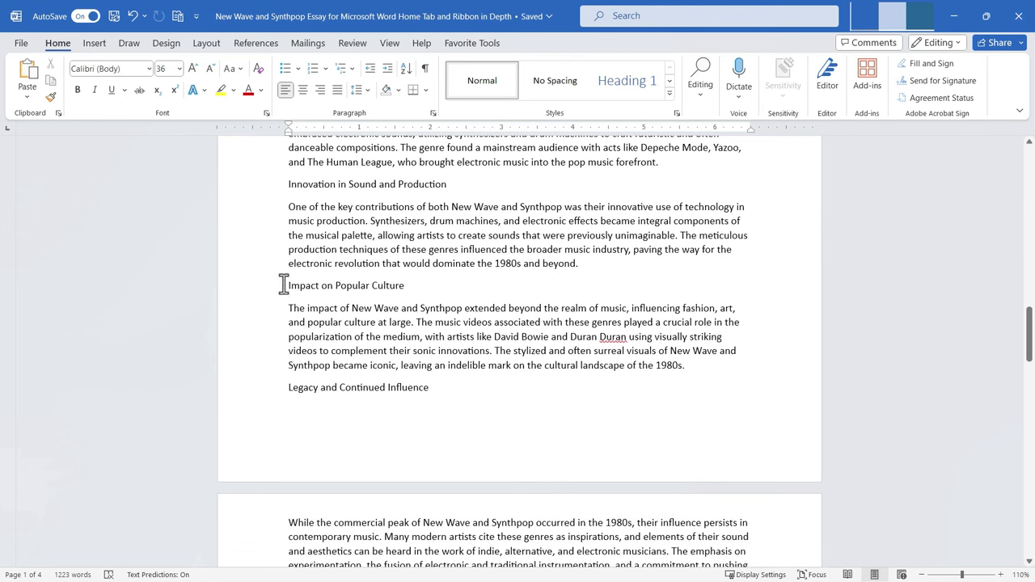
left_click_drag(283, 285, 633, 380)
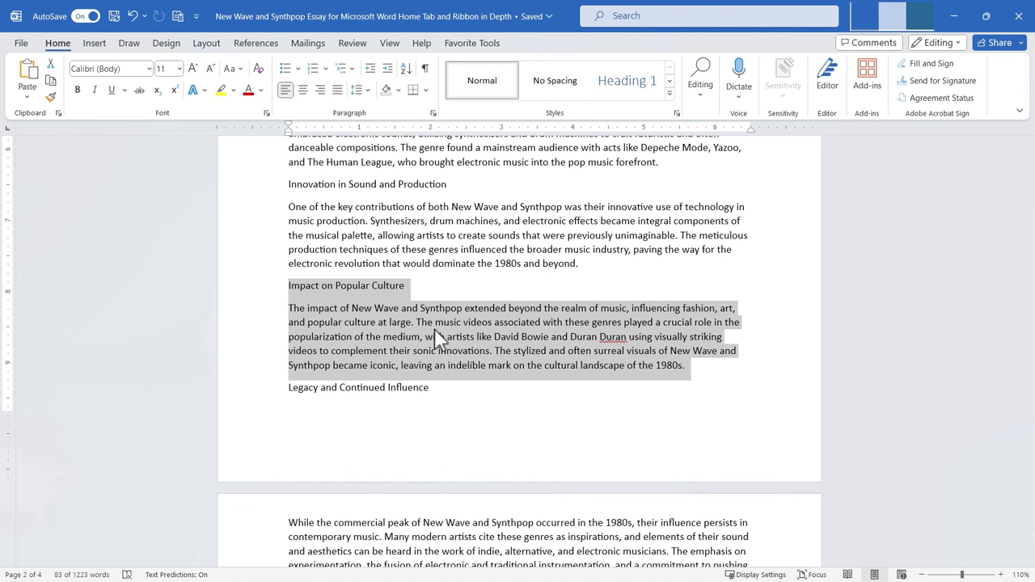
left_click(52, 82)
Paste the copied section on a new line between the "Challenges and Criticisms" paragraph and the "The Enduring Influence in the 21st Century" heading.
left_click_drag(1013, 321, 1018, 424)
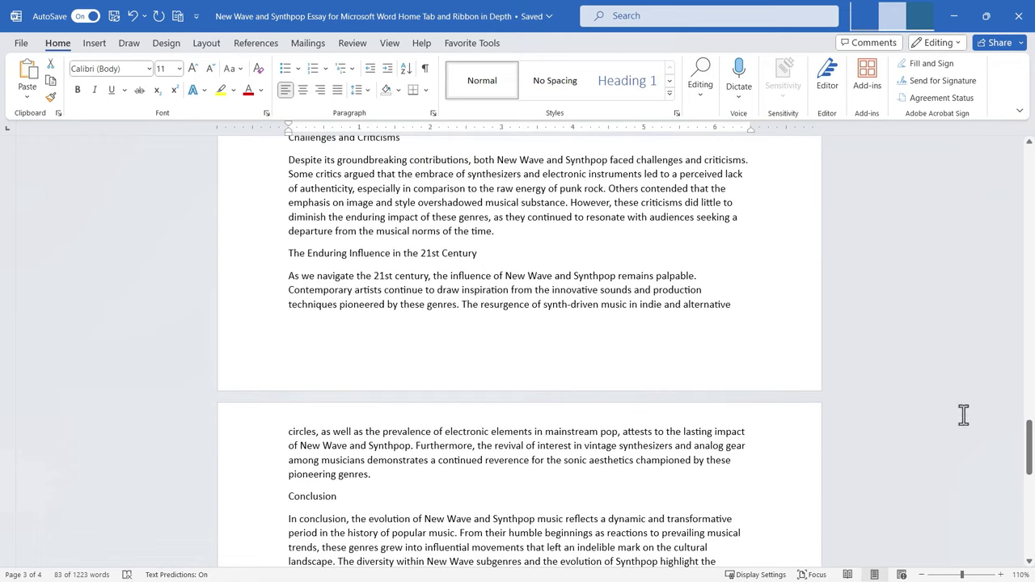
left_click(512, 234)
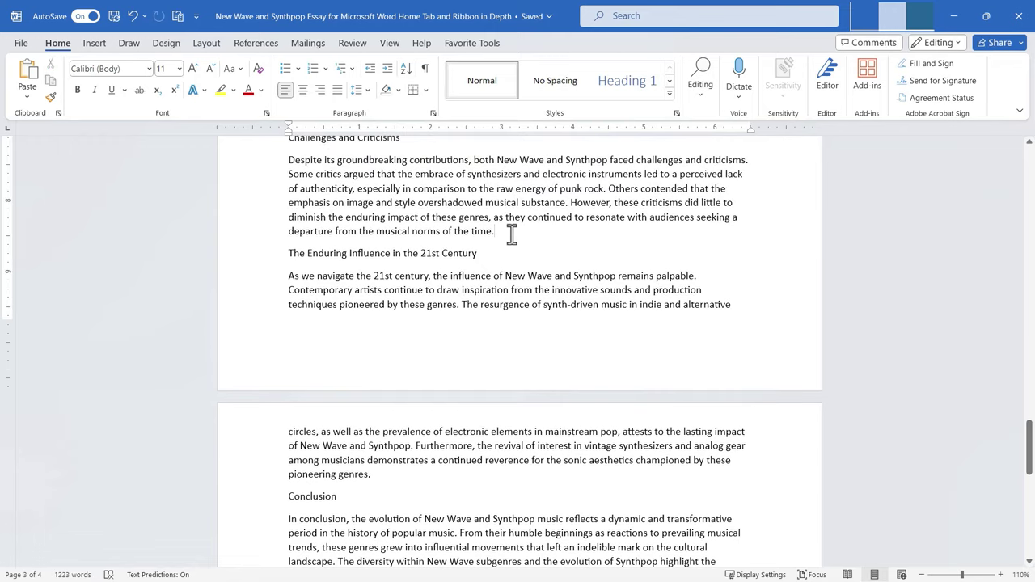
key("Return")
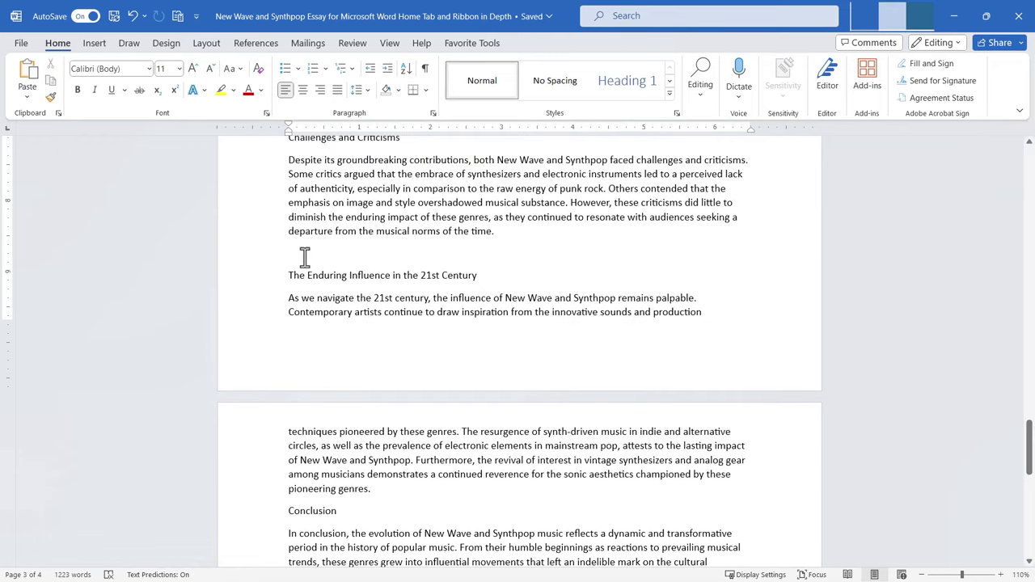
left_click(29, 75)
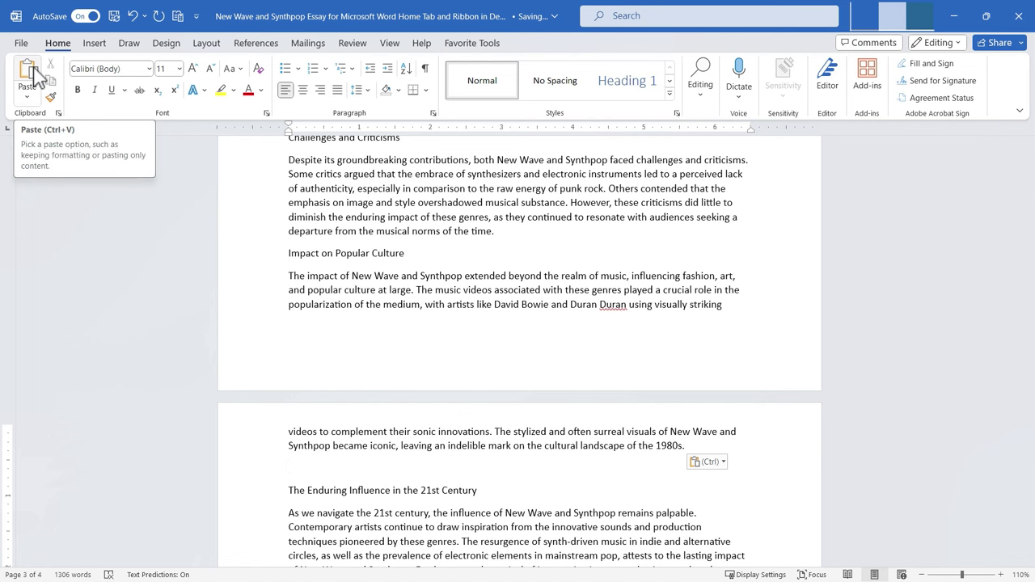
Review the available paste options and compare the pasted "Impact on Popular Culture" section with the original.
left_click(28, 99)
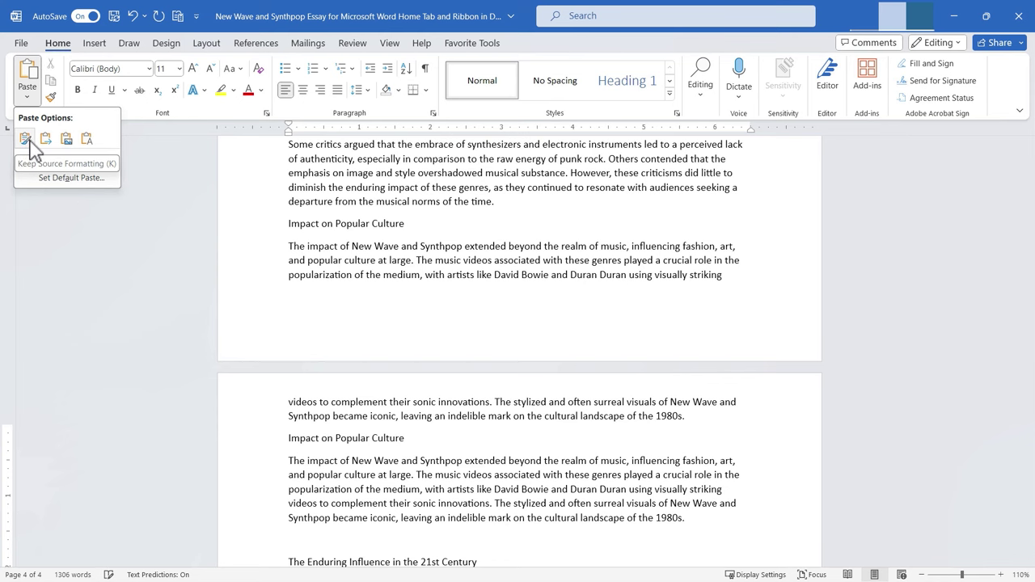
scroll(486, 308, "up", 12)
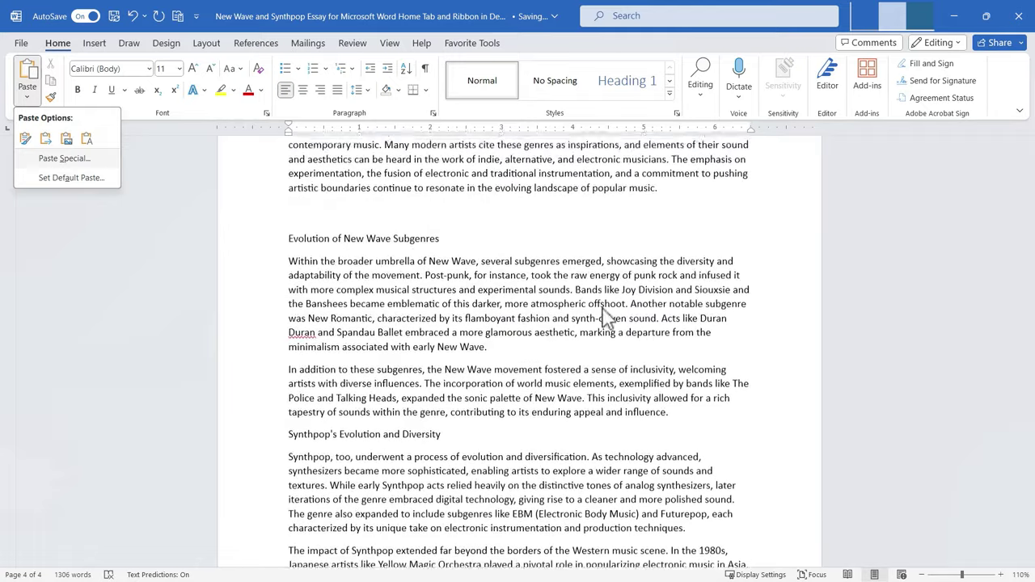
scroll(607, 316, "up", 15)
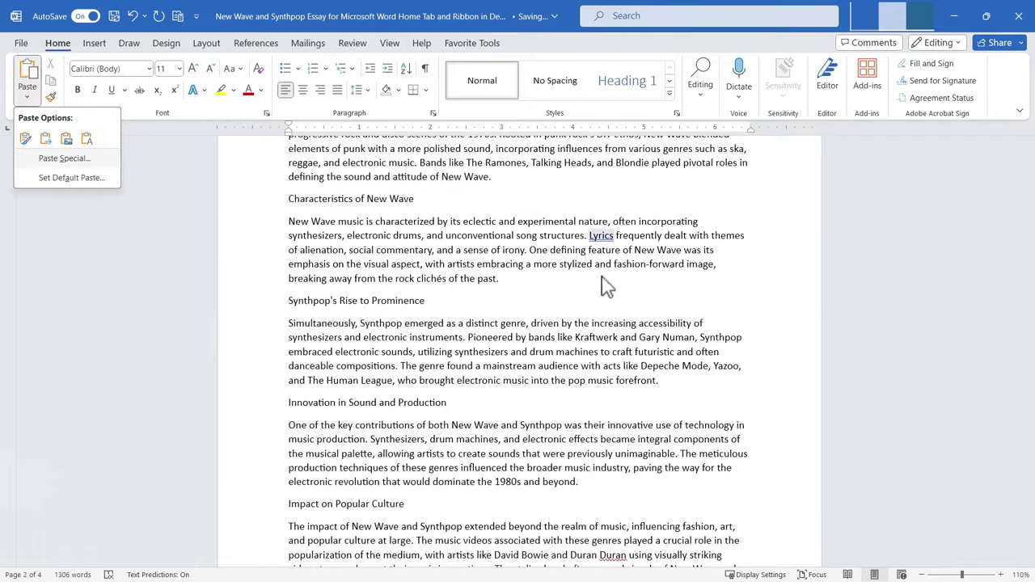
scroll(603, 282, "up", 3)
scroll(599, 287, "down", 7)
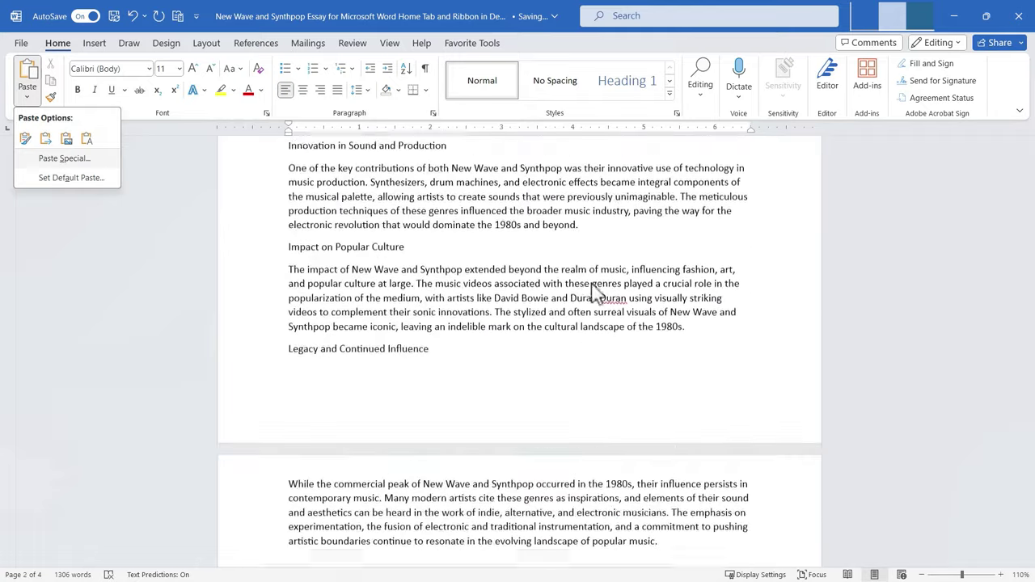
scroll(639, 287, "down", 3)
key("Escape")
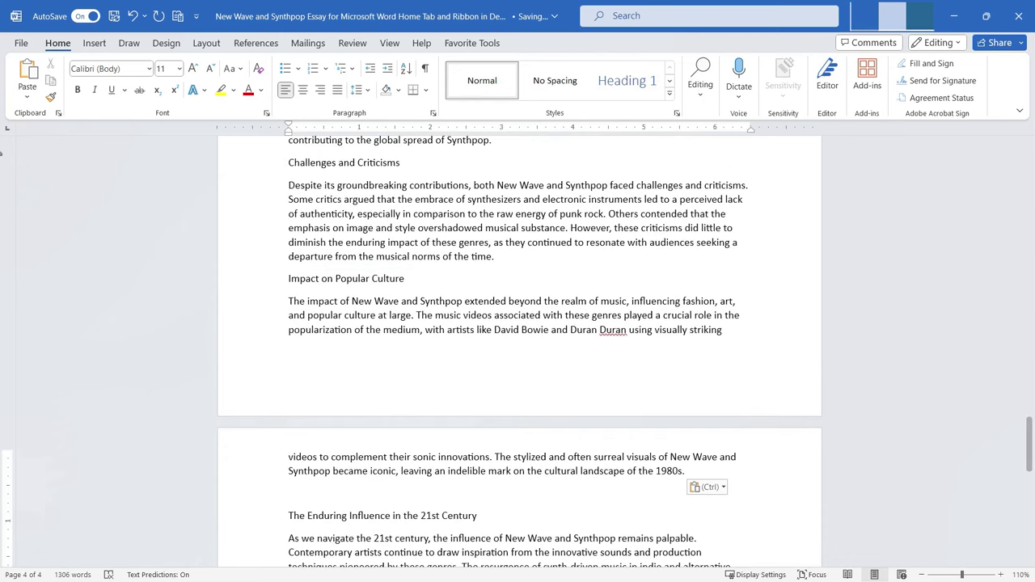
Paste the copied section as a picture above the "The Enduring Influence in the 21st Century" heading.
left_click(27, 95)
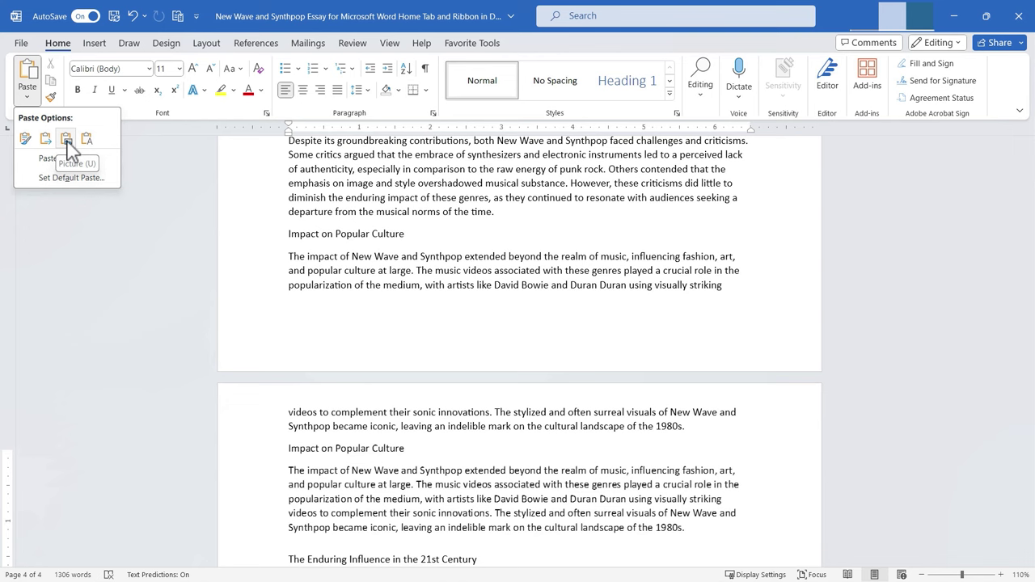
left_click(67, 139)
scroll(65, 150, "down", 5)
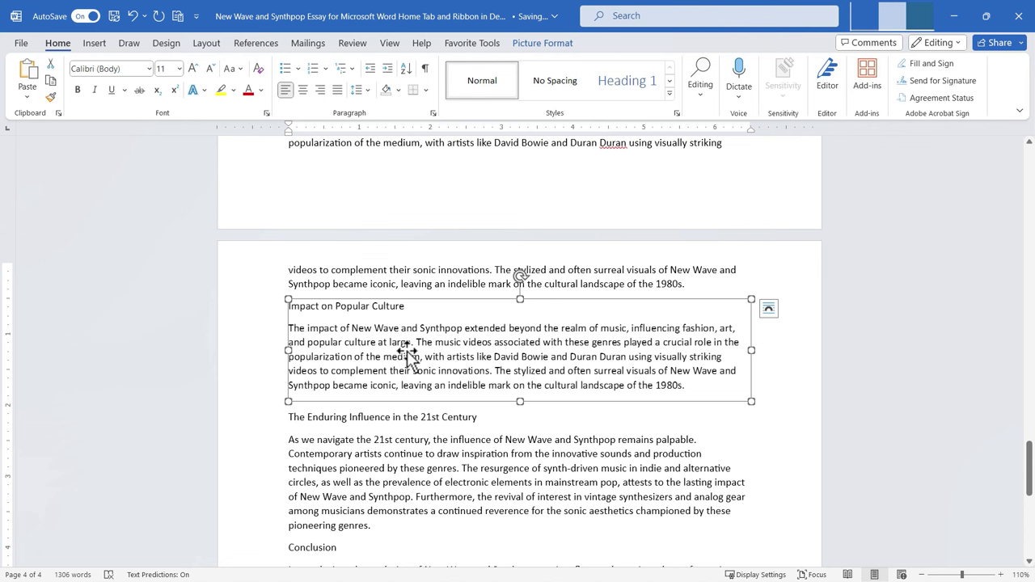
scroll(310, 297, "up", 1)
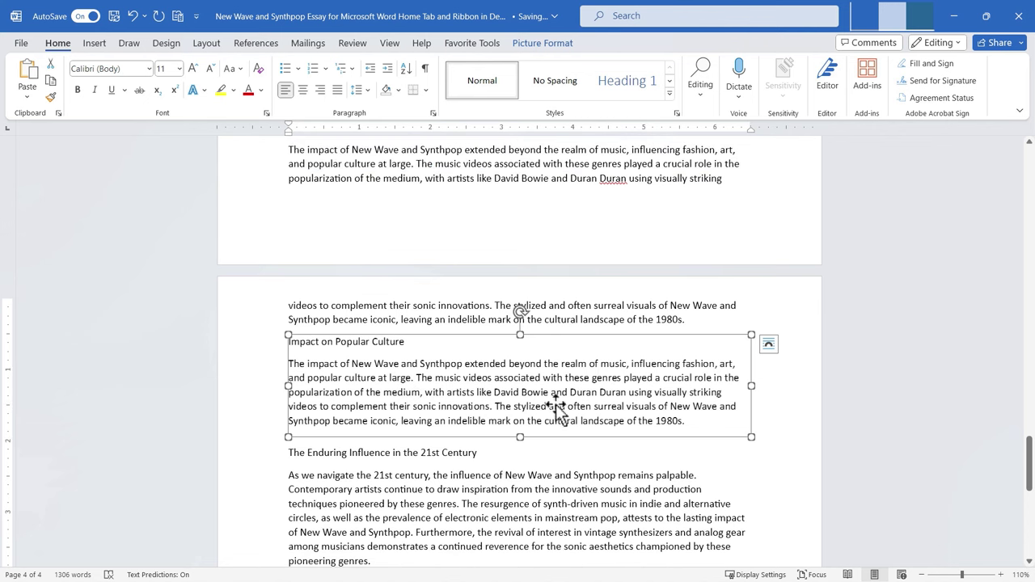
Set the pasted picture's text wrapping to In Front of Text.
right_click(470, 385)
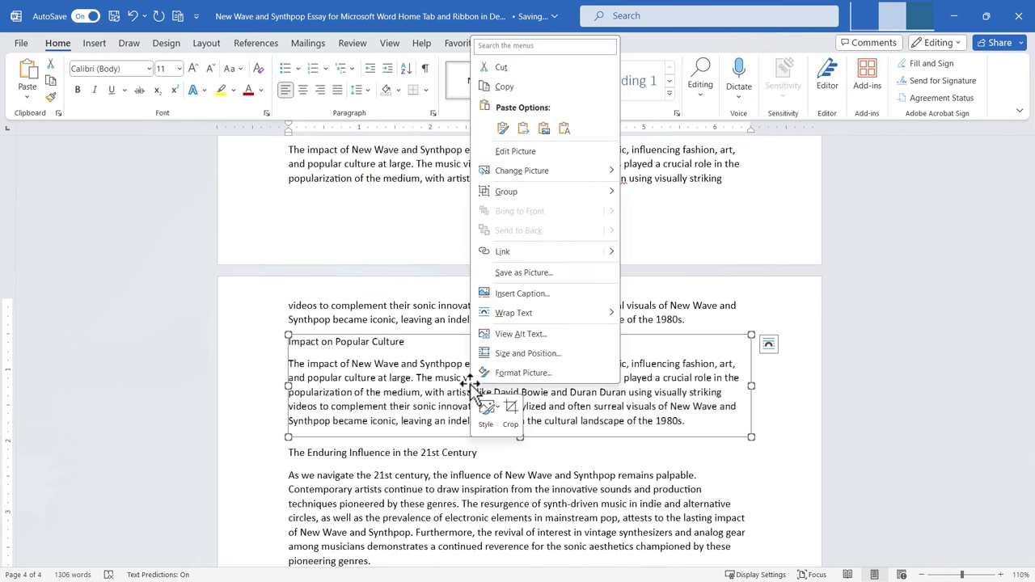
mouse_move(546, 317)
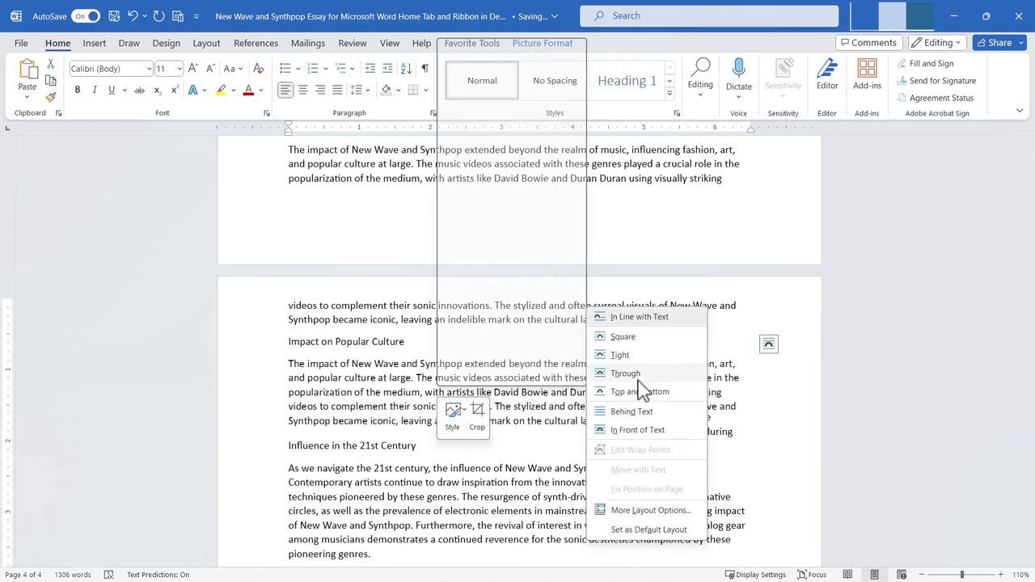
left_click(639, 441)
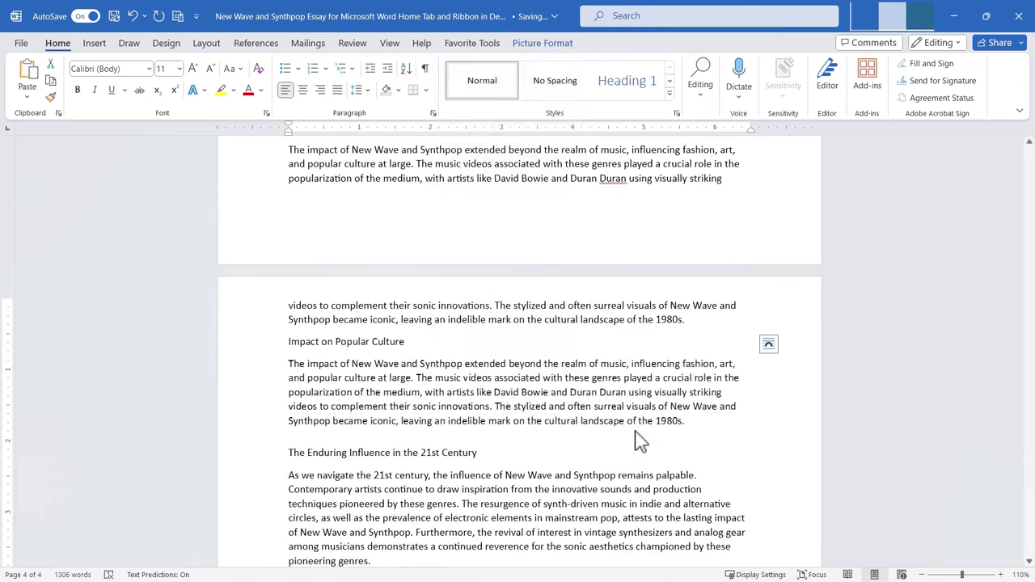
Try moving and shrinking the floating picture over the essay text, and delete the picture.
left_click_drag(404, 414, 476, 422)
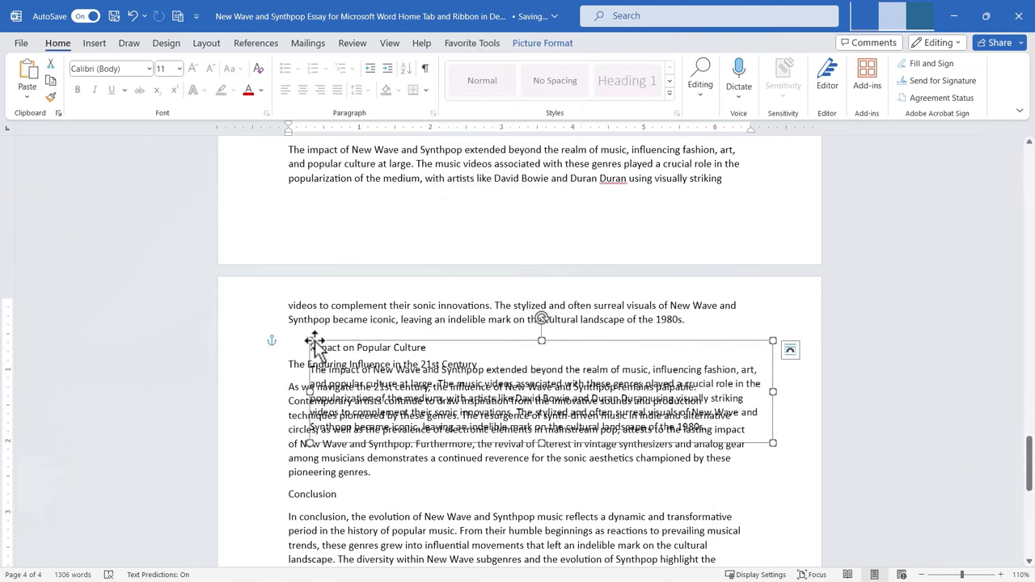
left_click_drag(306, 332, 572, 397)
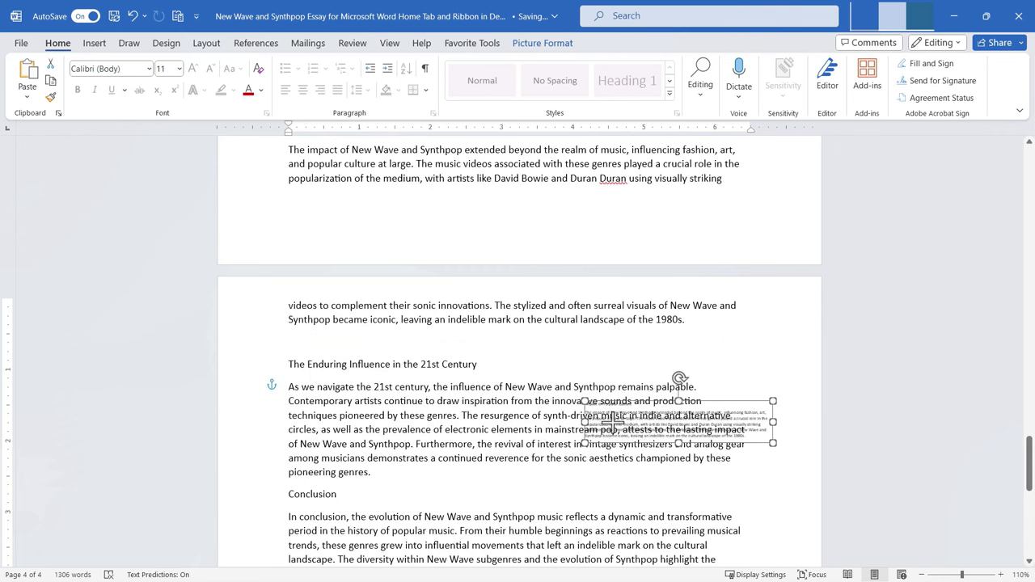
left_click_drag(627, 423, 549, 359)
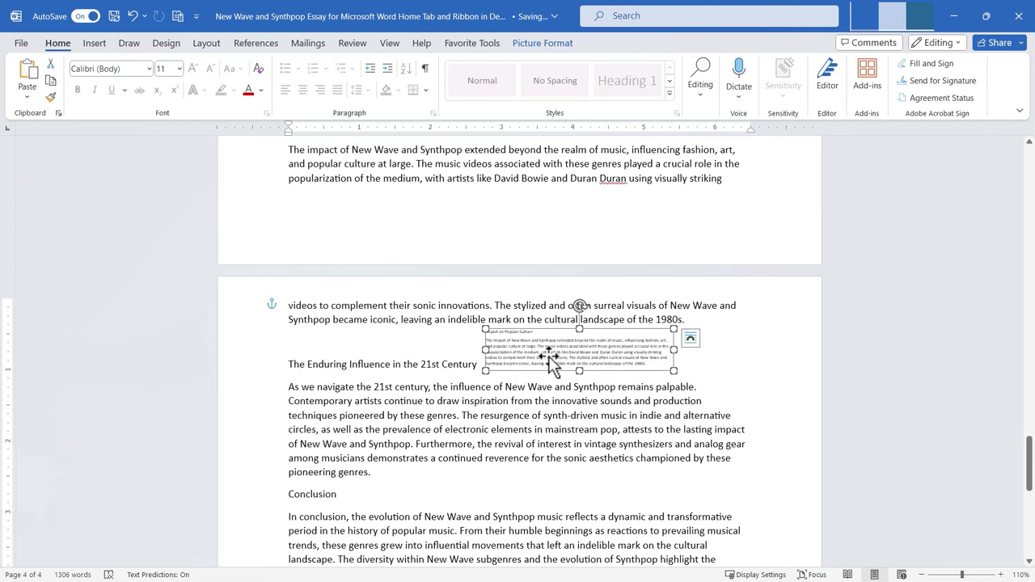
key("Delete")
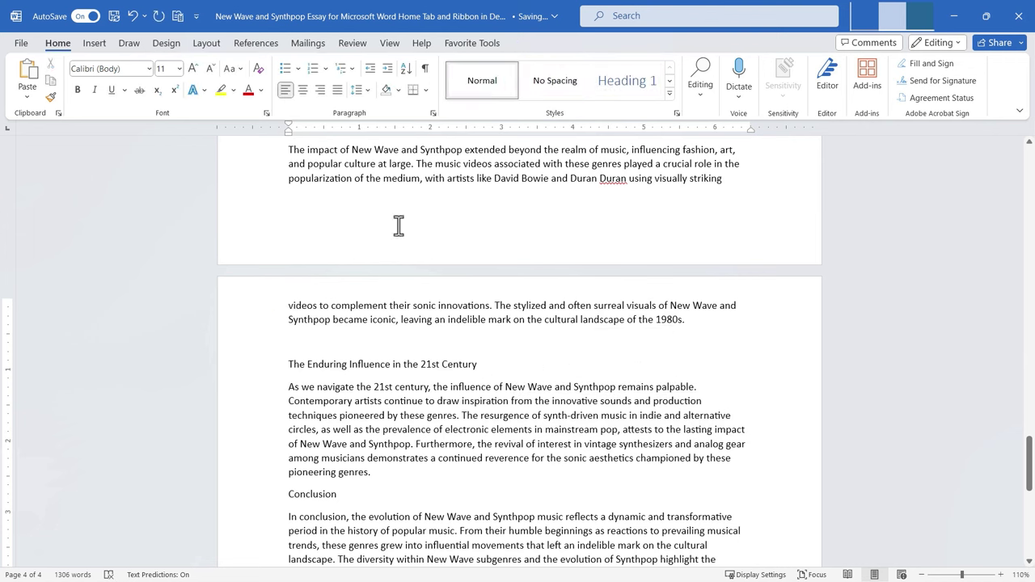
Try pasting the copied section with Keep Text Only, and undo that paste.
left_click(27, 96)
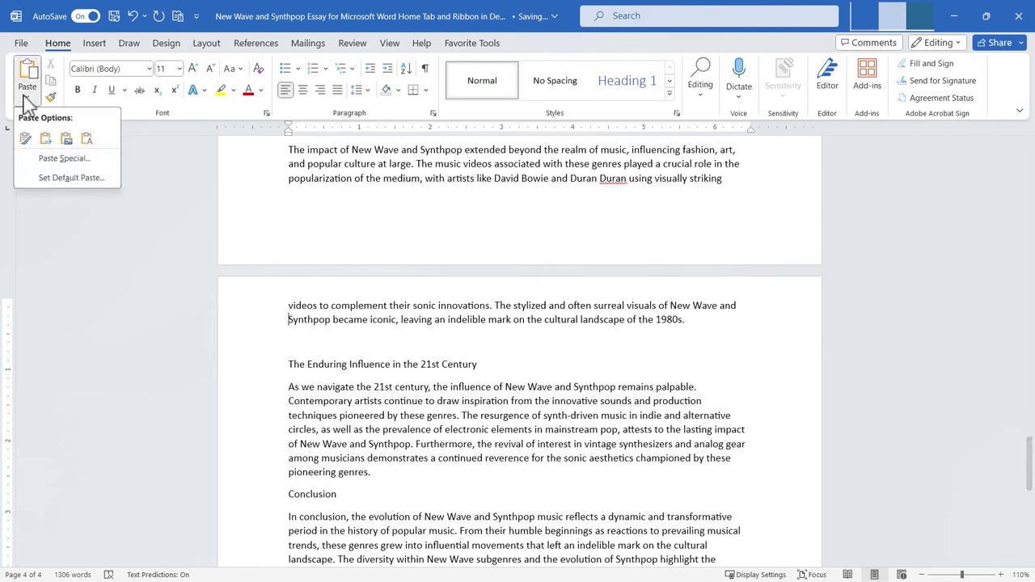
left_click(86, 141)
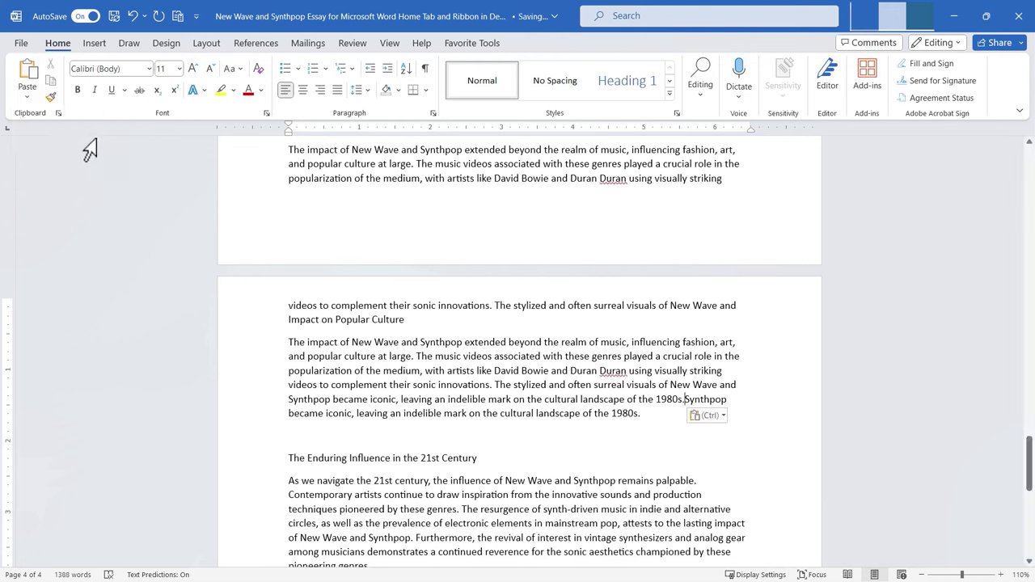
key("ctrl+z")
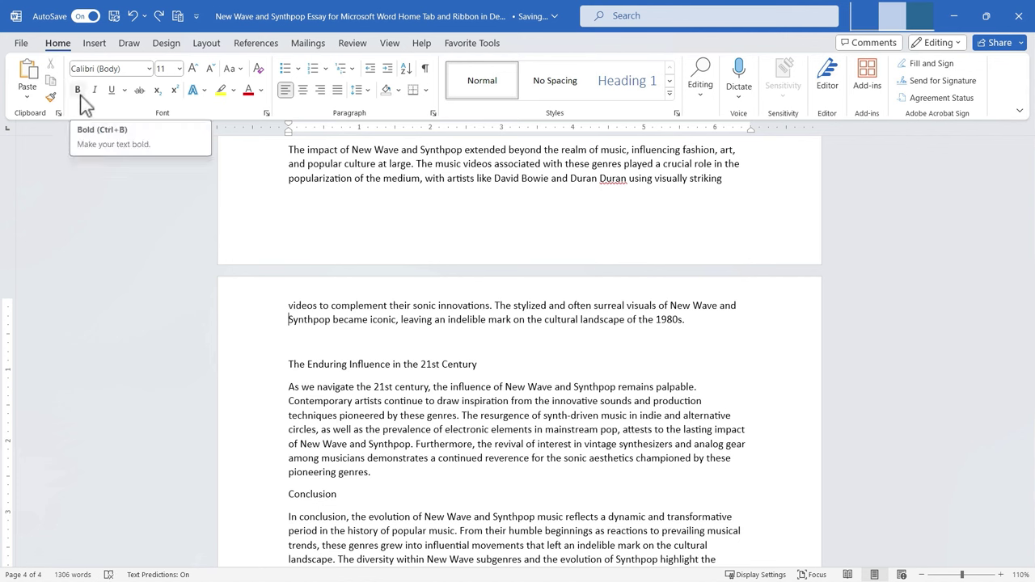
Examine the Paste and Paste link formats offered by Paste Special, and close the dialog without pasting.
left_click(27, 97)
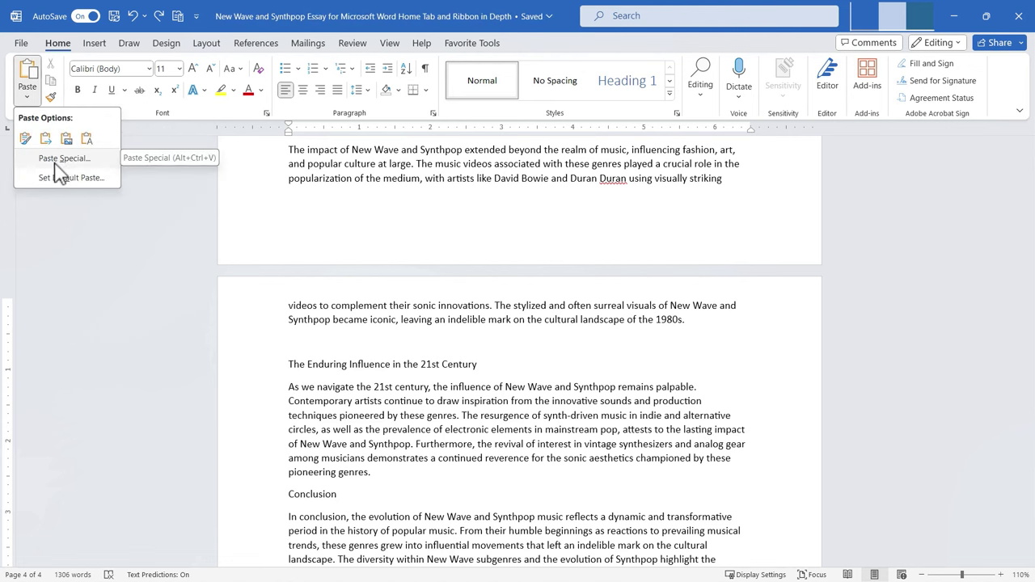
left_click(63, 160)
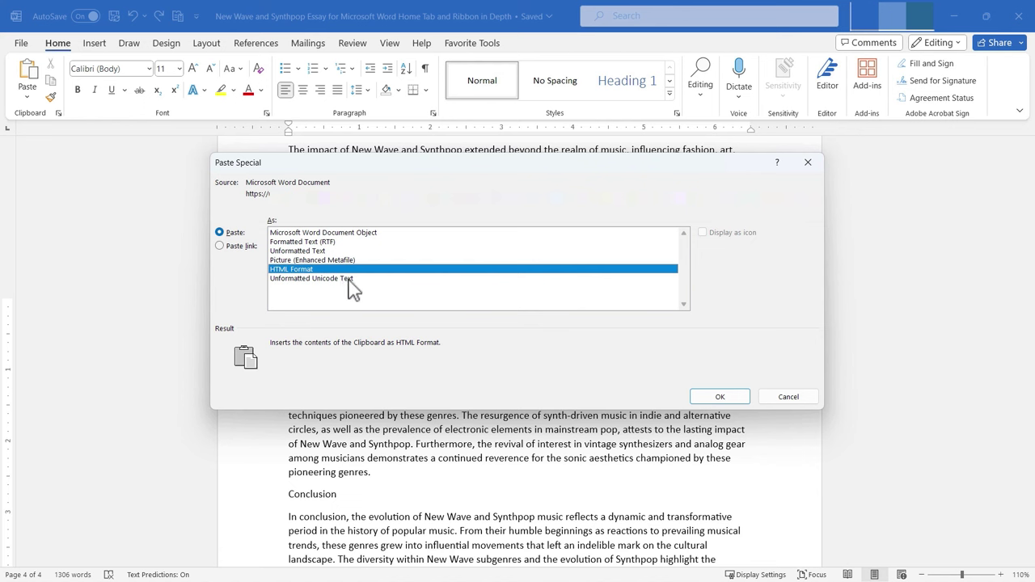
left_click(226, 249)
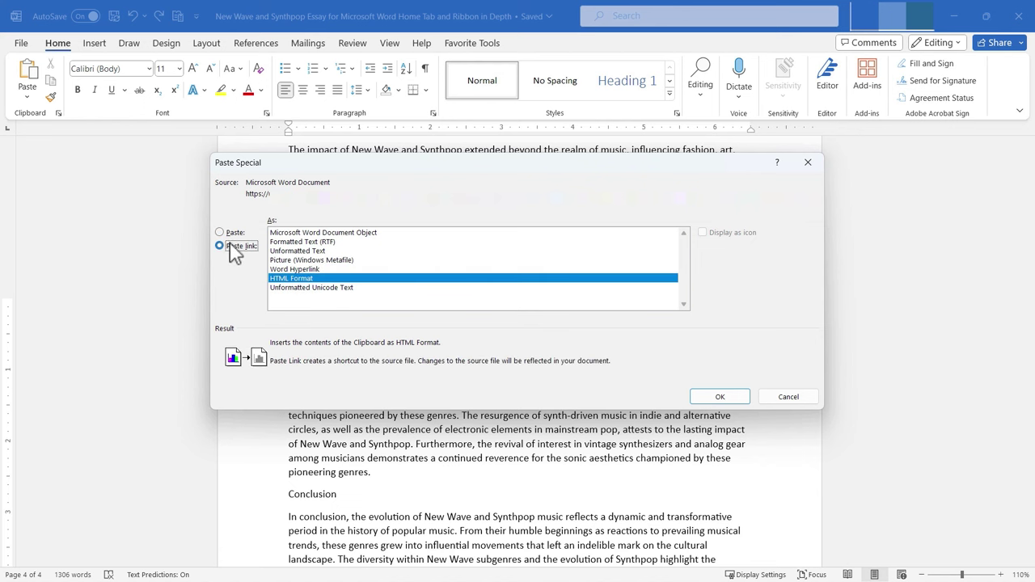
left_click(221, 233)
left_click(789, 397)
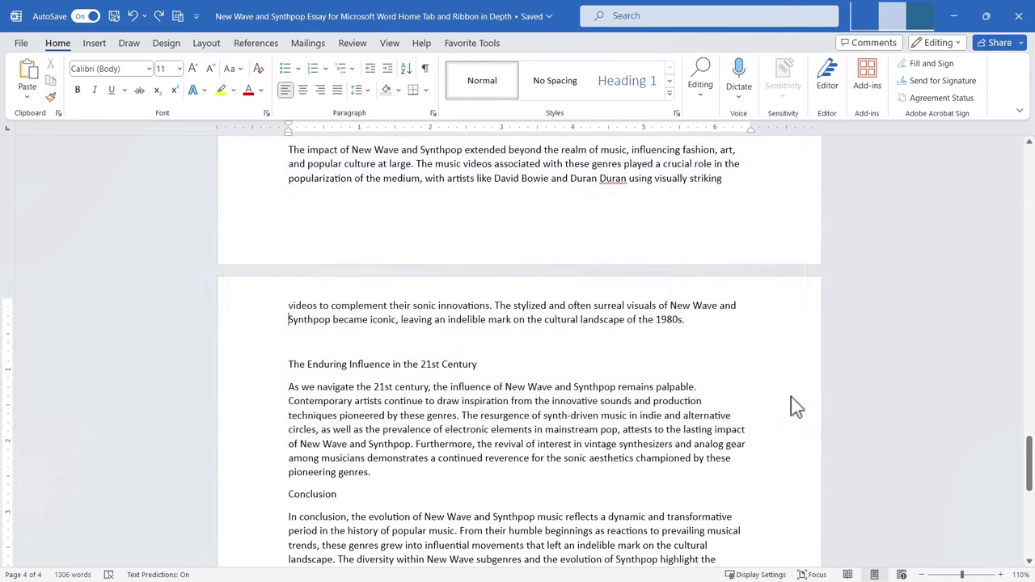
Examine the default paste settings for pasting within a document, between documents and from other programs, and cancel without changing them.
left_click(28, 98)
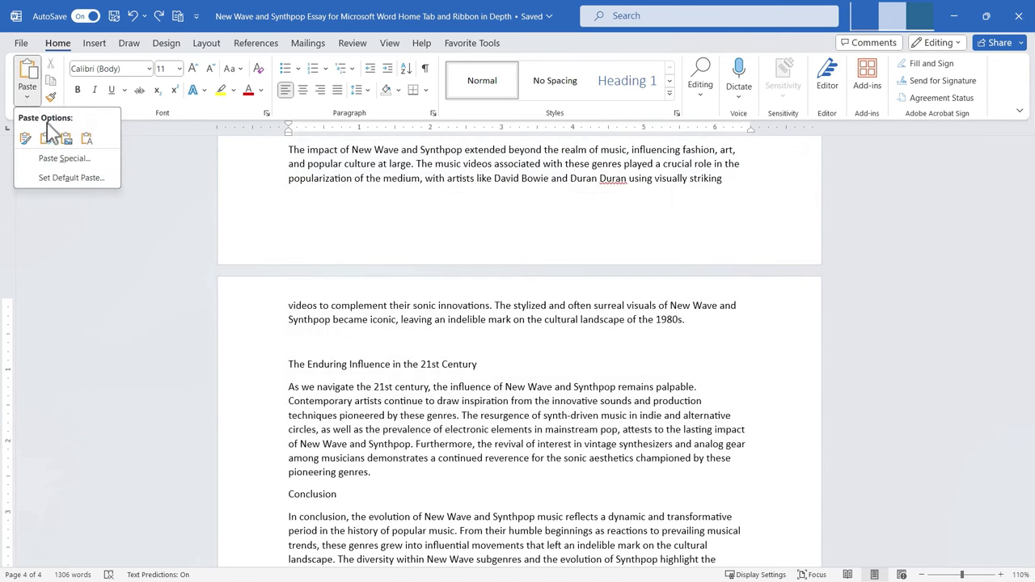
left_click(81, 178)
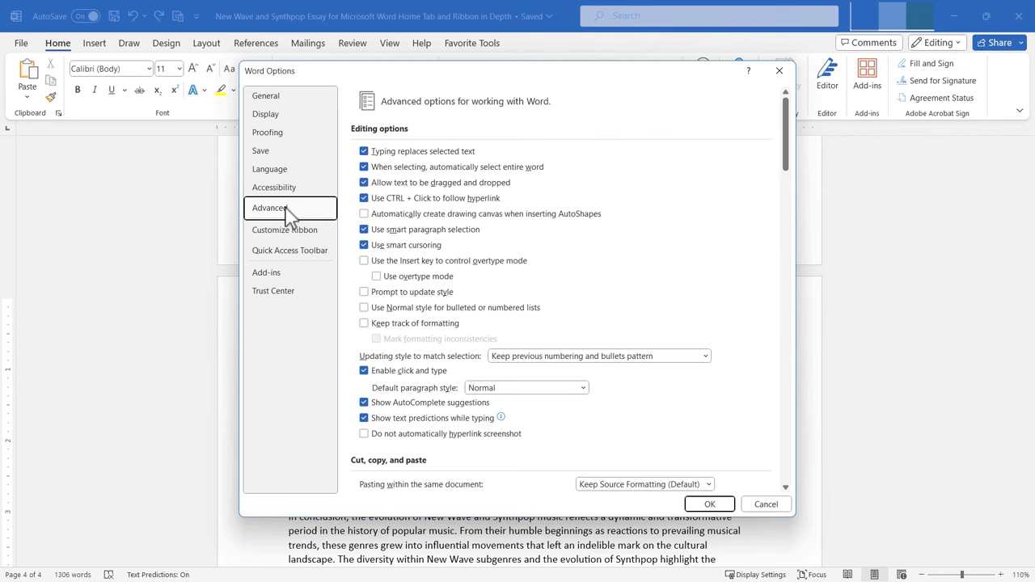
scroll(498, 290, "down", 6)
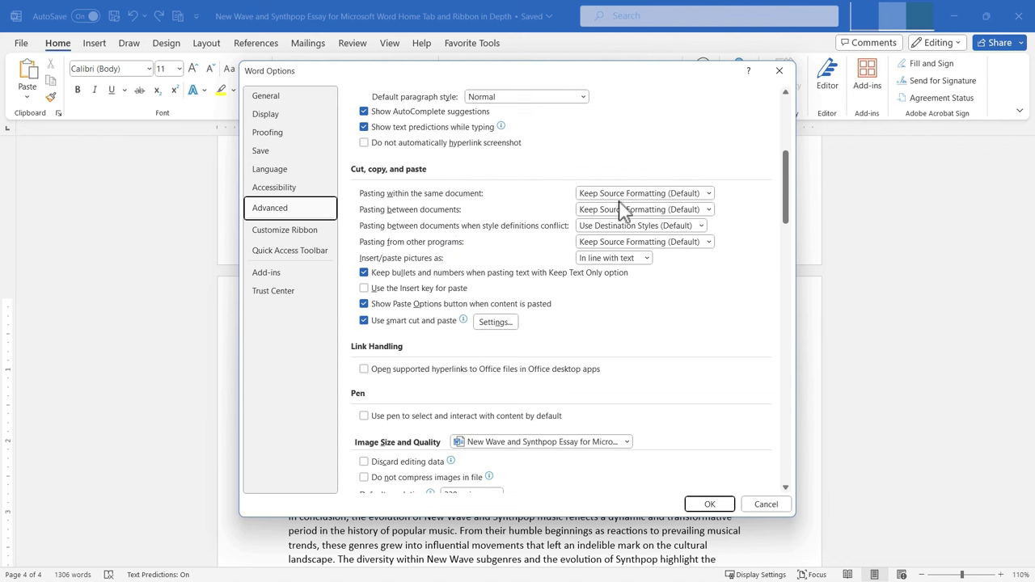
left_click(710, 196)
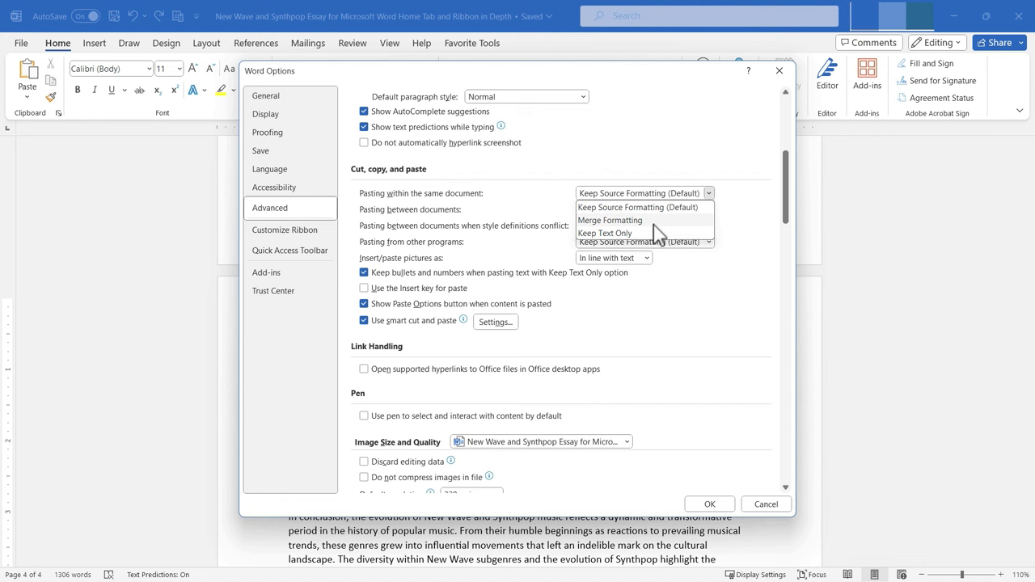
left_click(680, 193)
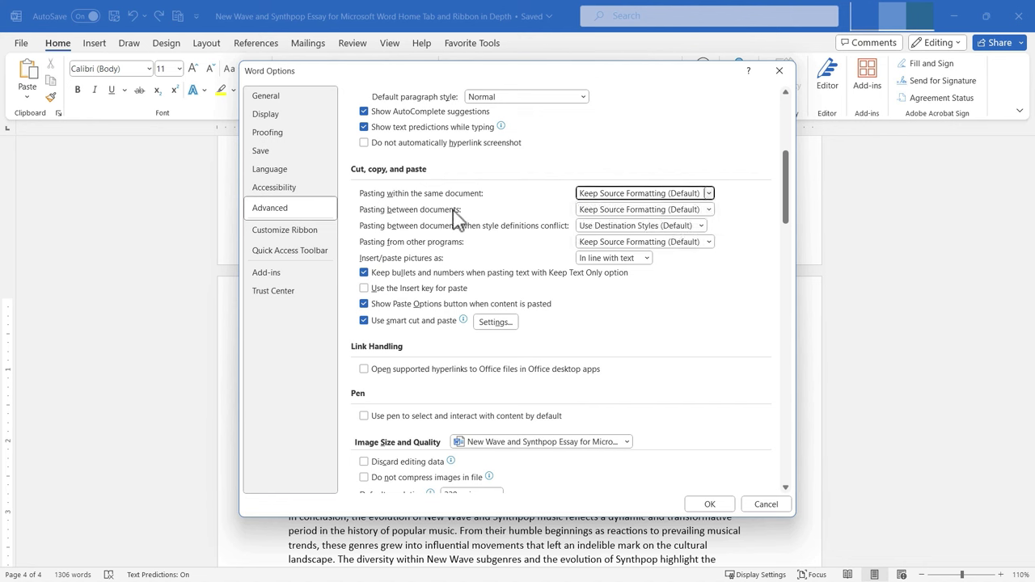
left_click(709, 210)
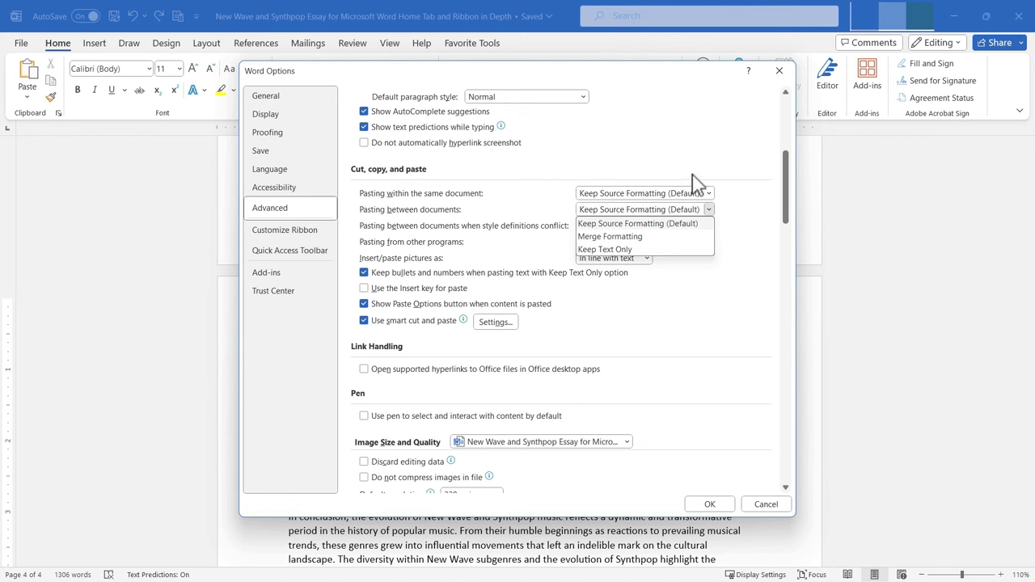
left_click(688, 204)
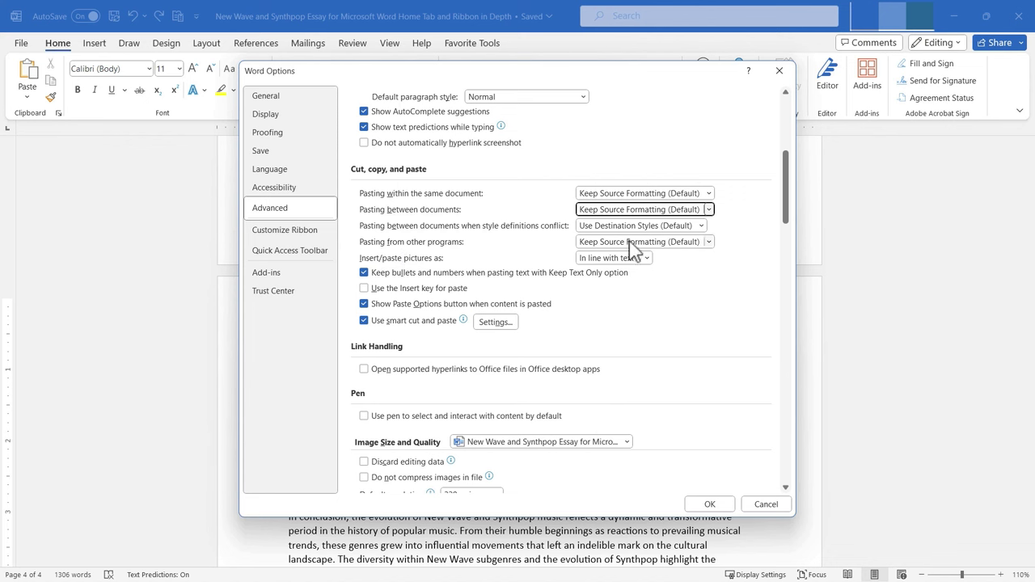
left_click(715, 244)
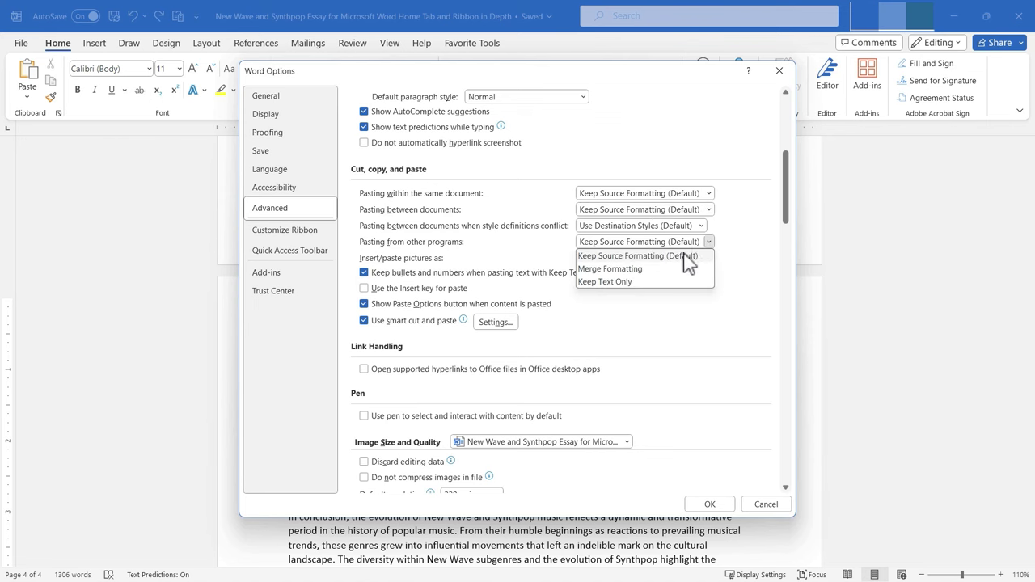
left_click(700, 285)
left_click(767, 507)
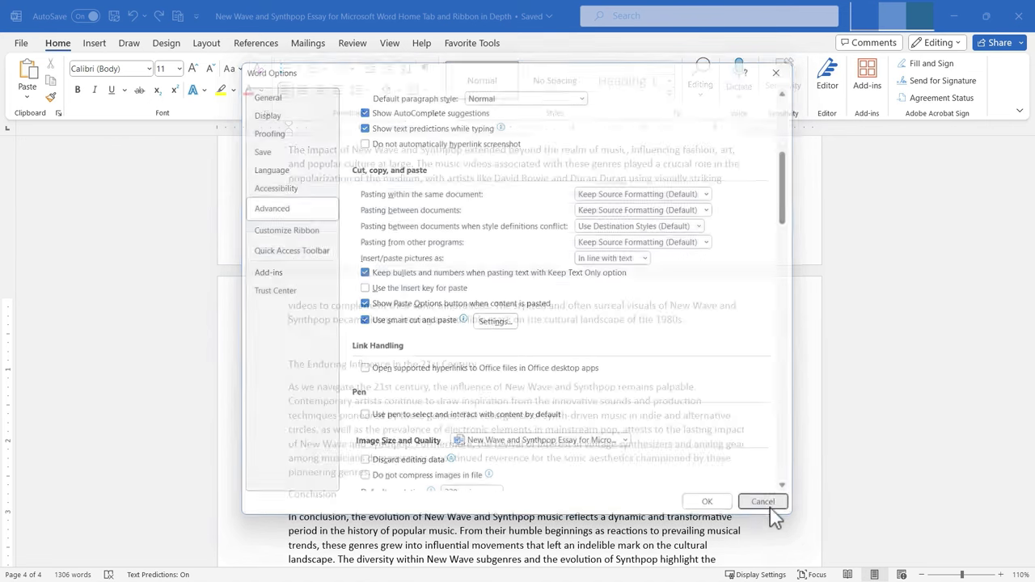
left_click(30, 96)
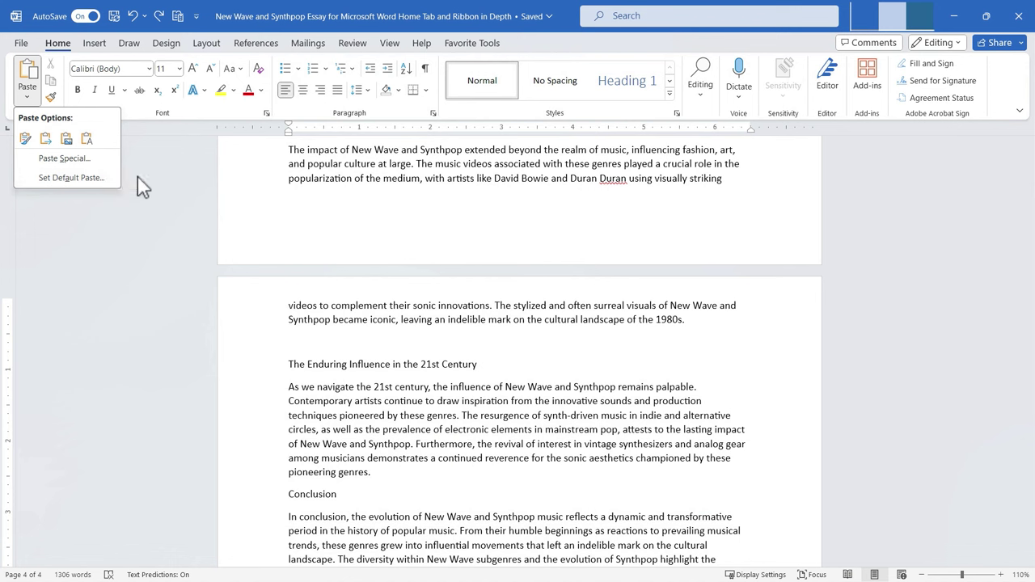
left_click(162, 193)
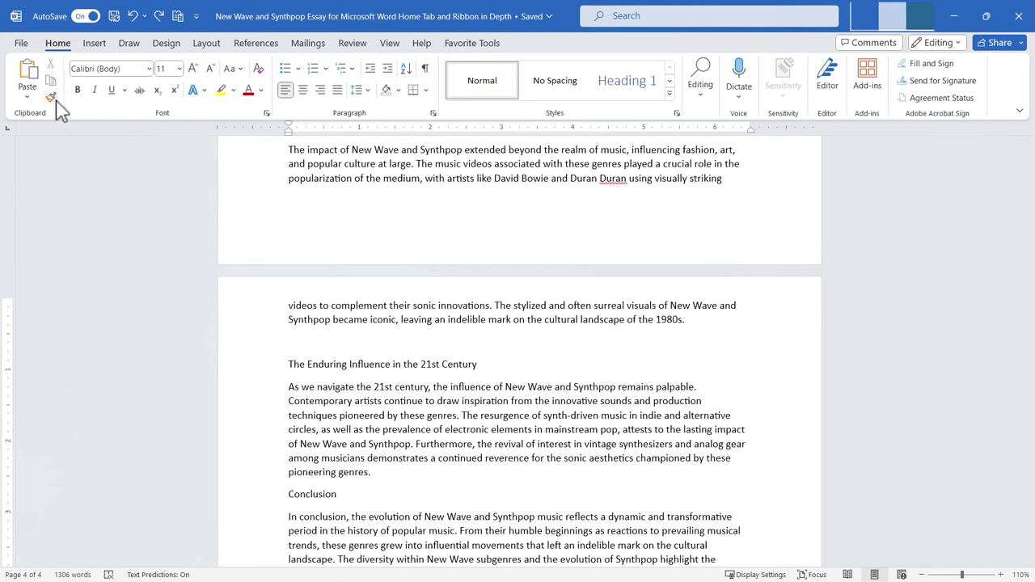
Cut the "Impact on Popular Culture" heading together with its whole paragraph from the essay.
left_click(385, 179)
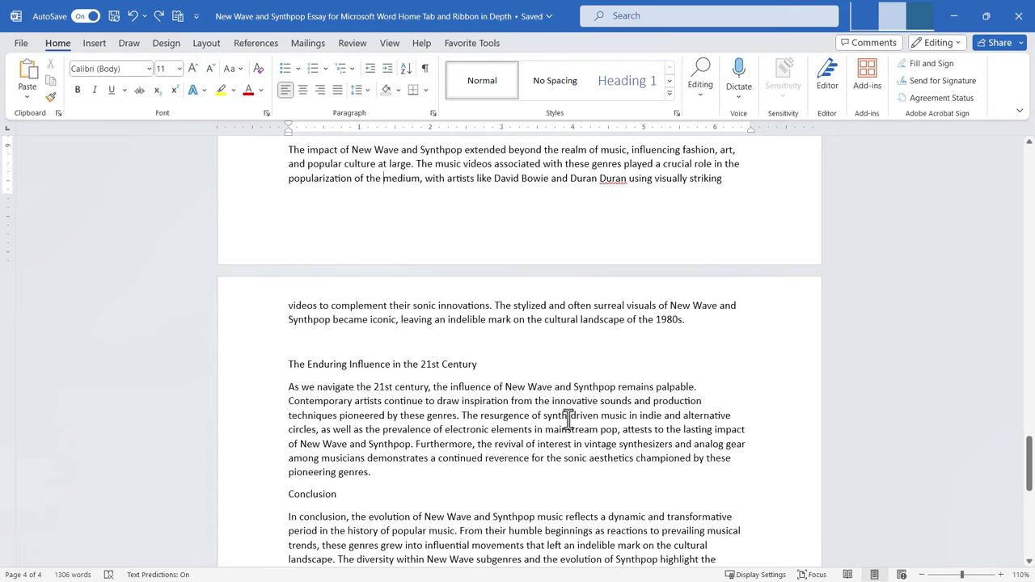
scroll(523, 439, "up", 3)
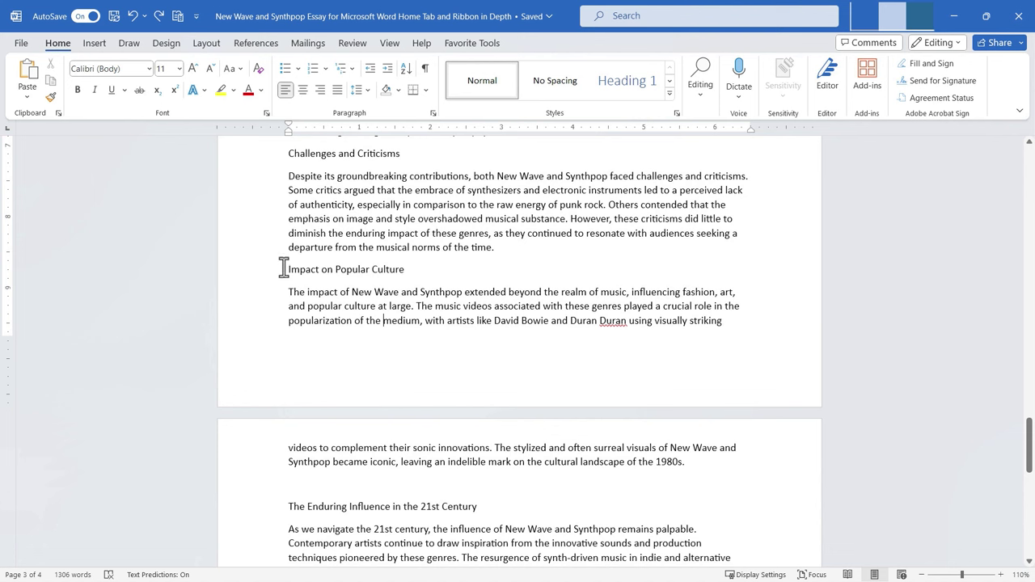
left_click_drag(306, 275, 690, 473)
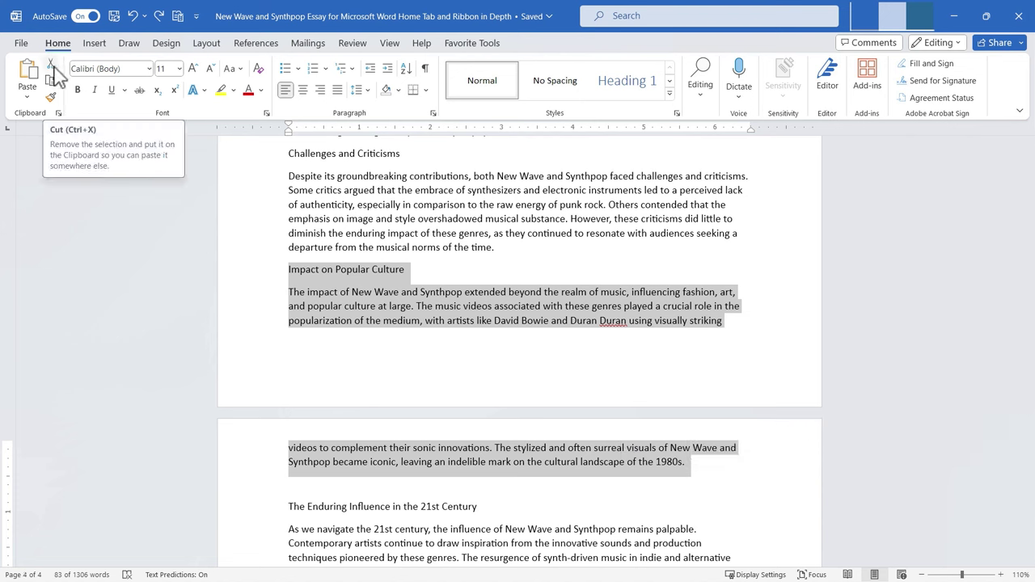
left_click(53, 71)
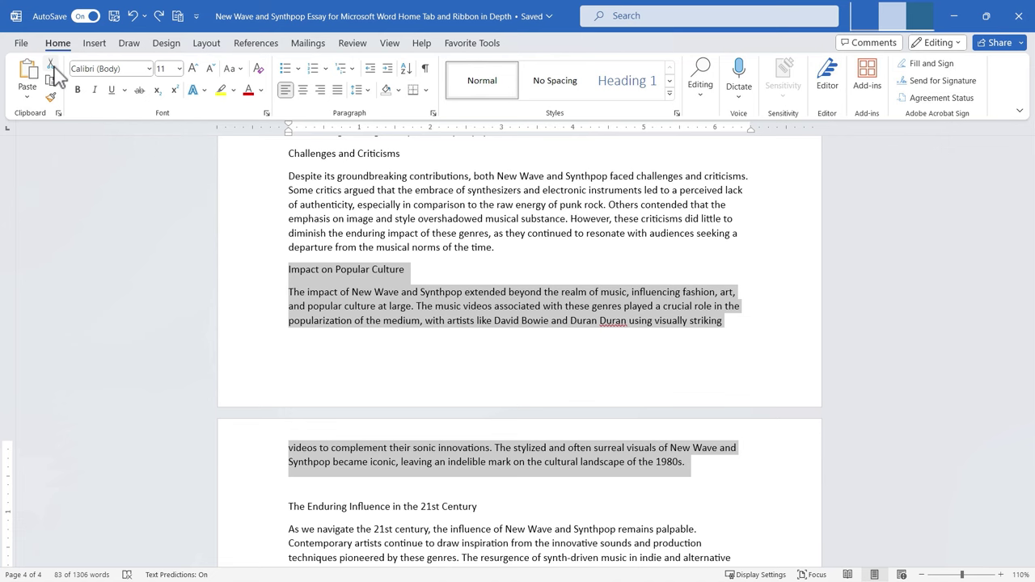
Paste the cut section on a new line after "pioneering genres.", just above the "Conclusion" heading.
scroll(372, 287, "down", 2)
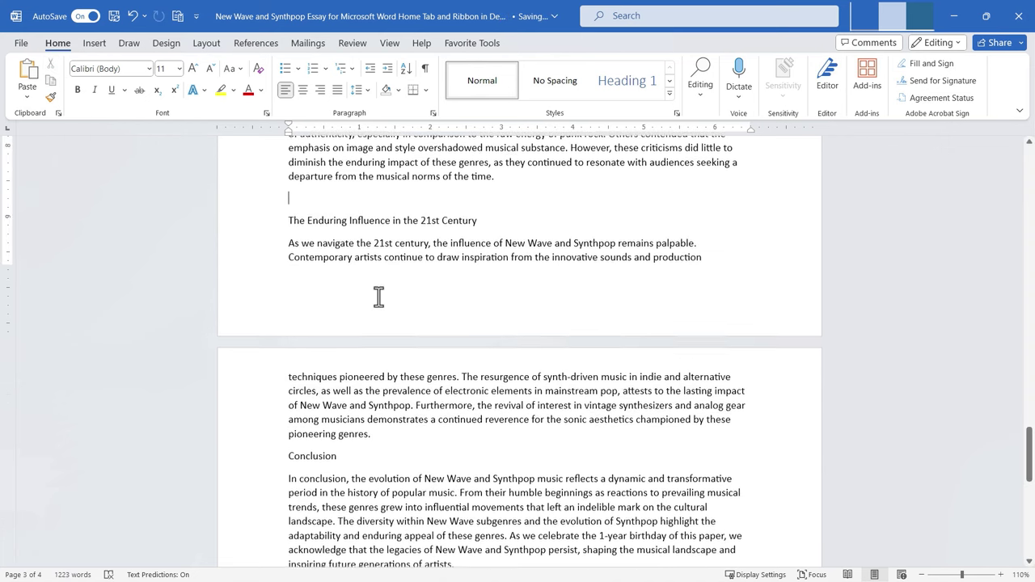
left_click(398, 437)
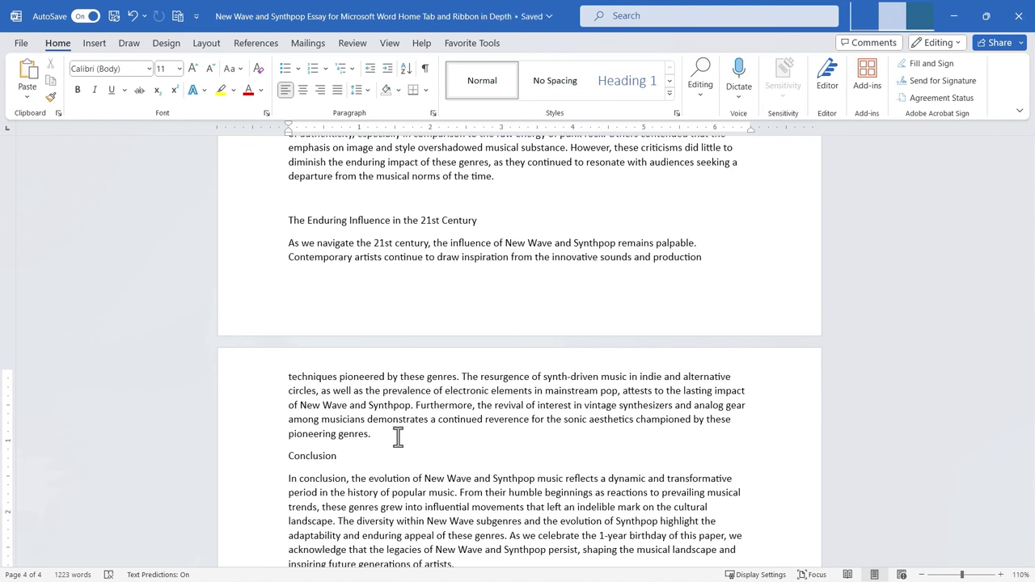
key("Return")
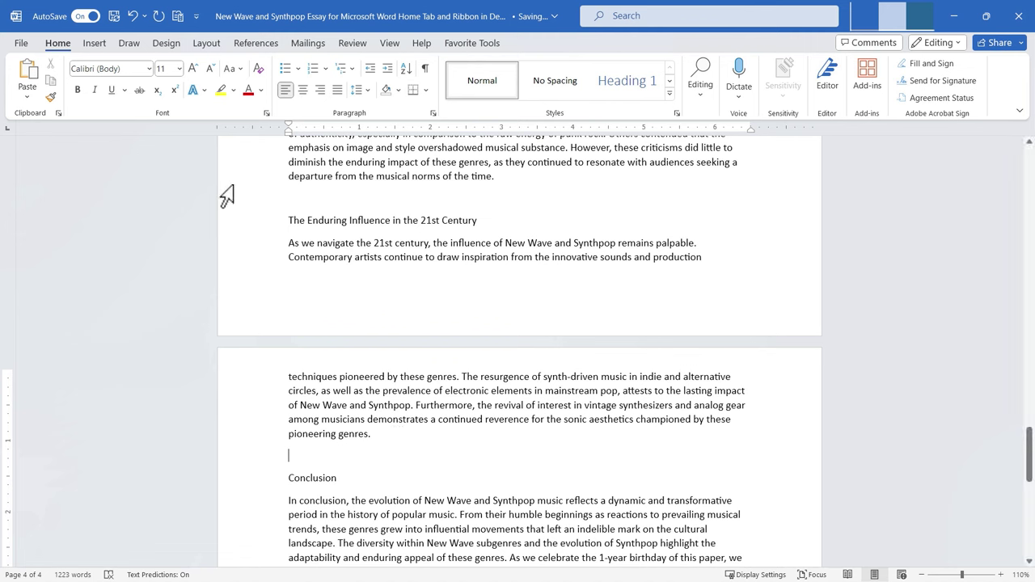
left_click(28, 73)
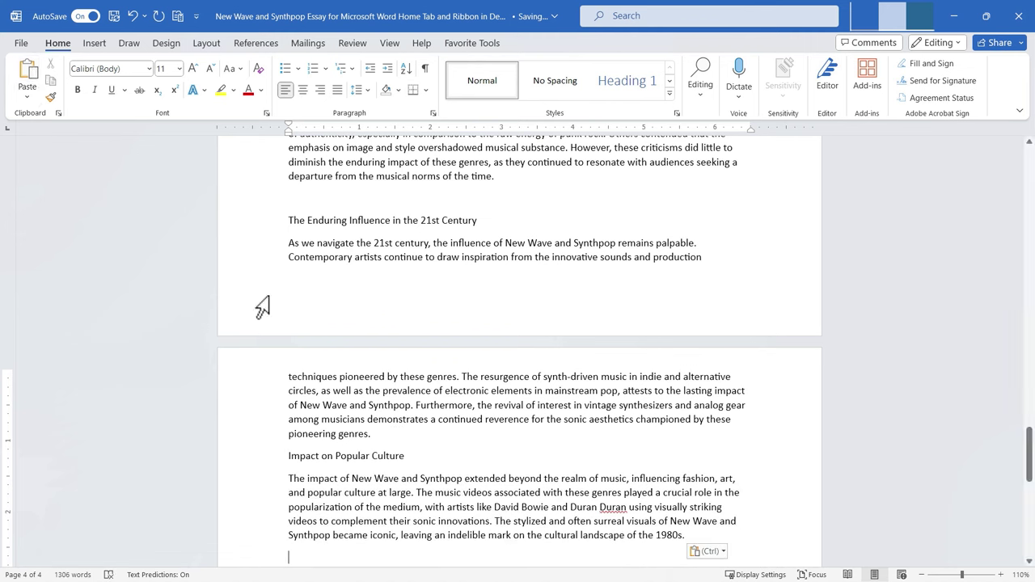
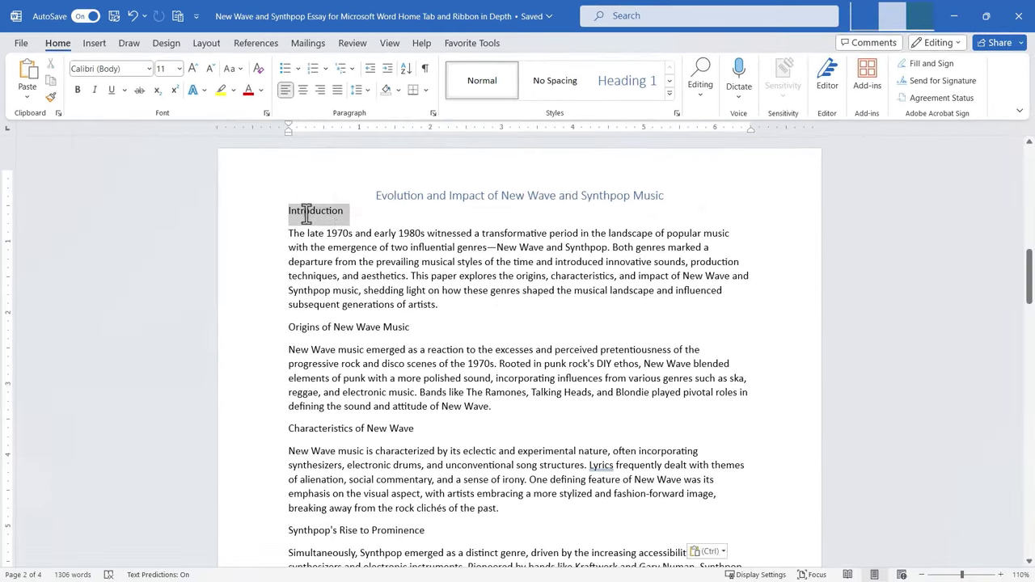
Format the "Introduction" heading as bold and italic and increase its font size to 14.
double_click(368, 255)
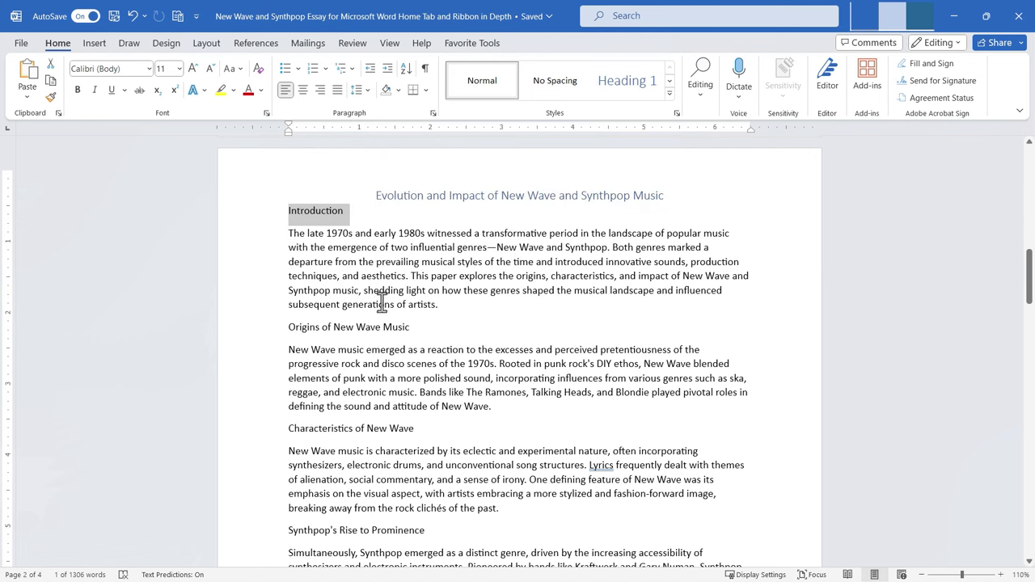
left_click(77, 90)
left_click(96, 90)
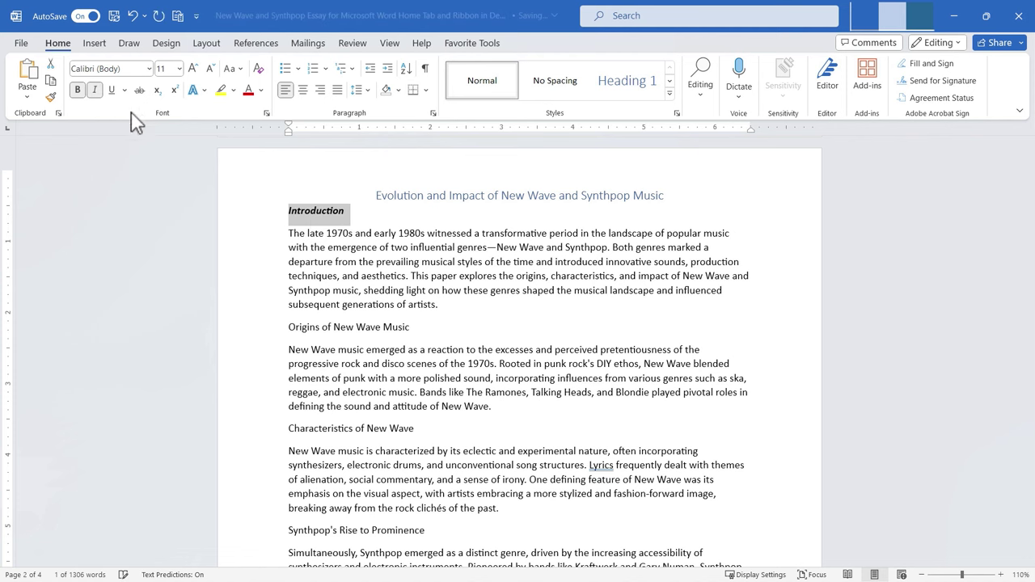
left_click(194, 70)
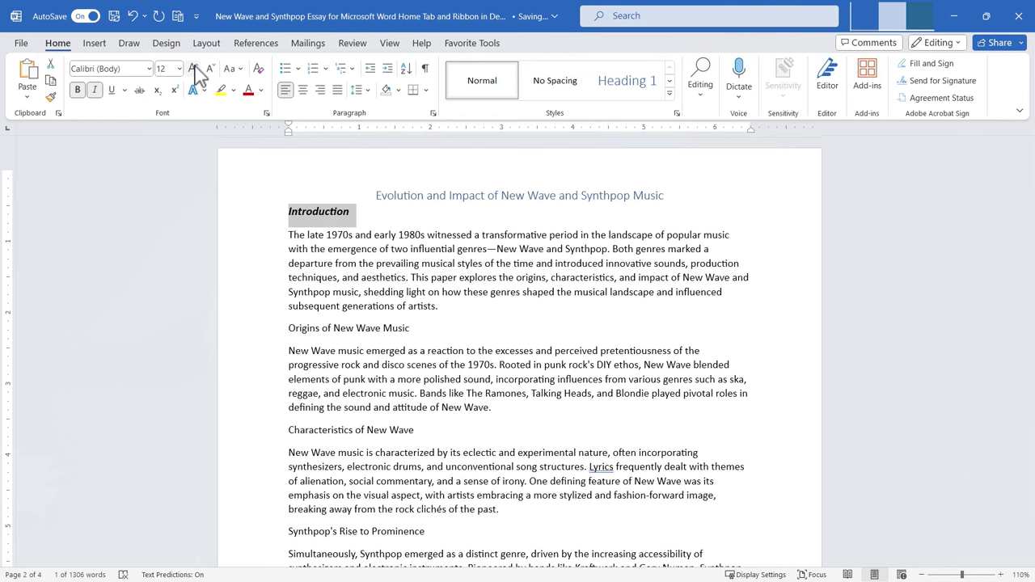
left_click(194, 69)
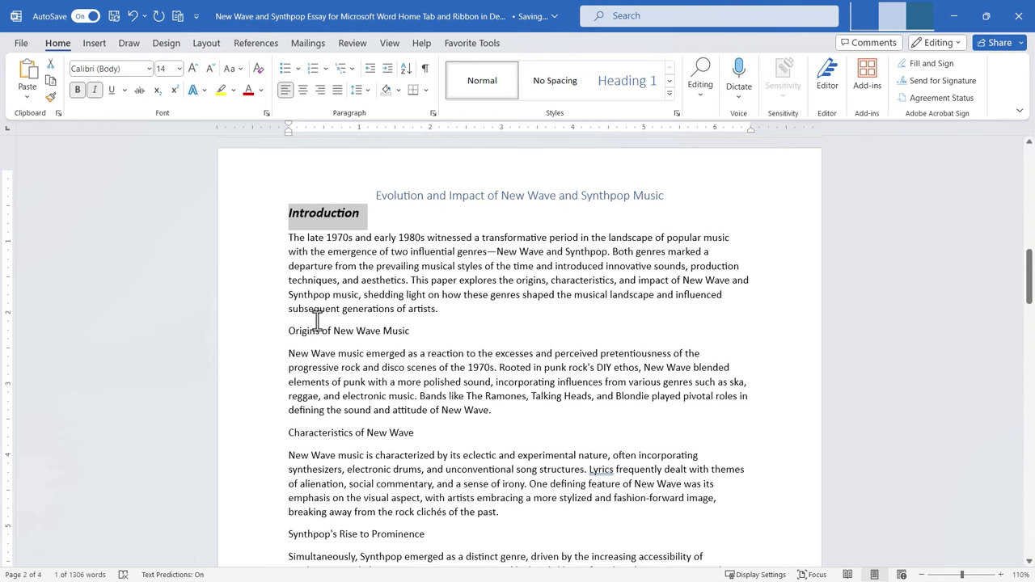
Make the "Origins of New Wave Music" heading bold and italic at size 12, and compare its formatting with the "Introduction" heading.
left_click_drag(288, 332, 412, 336)
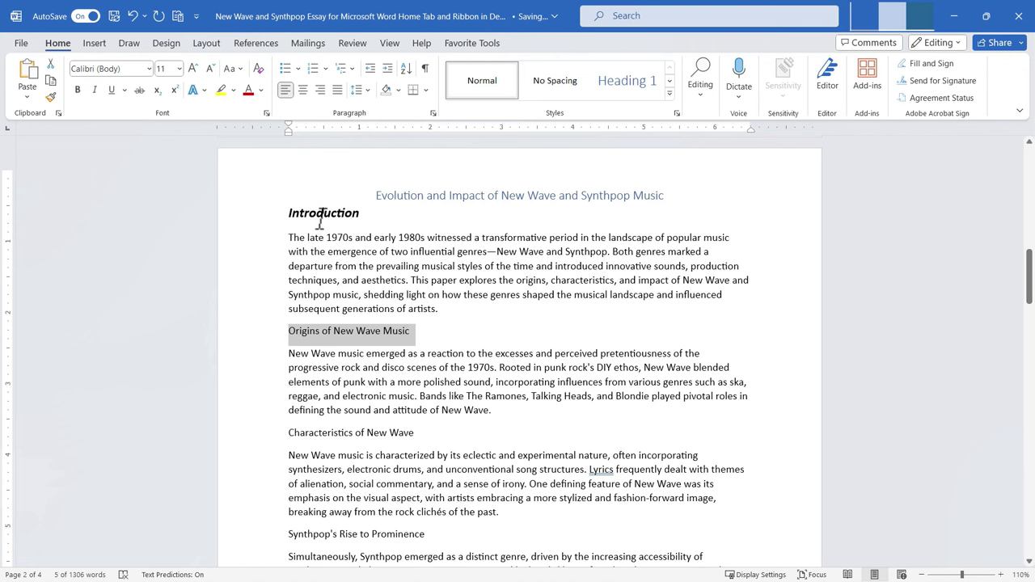
left_click(78, 90)
left_click(94, 90)
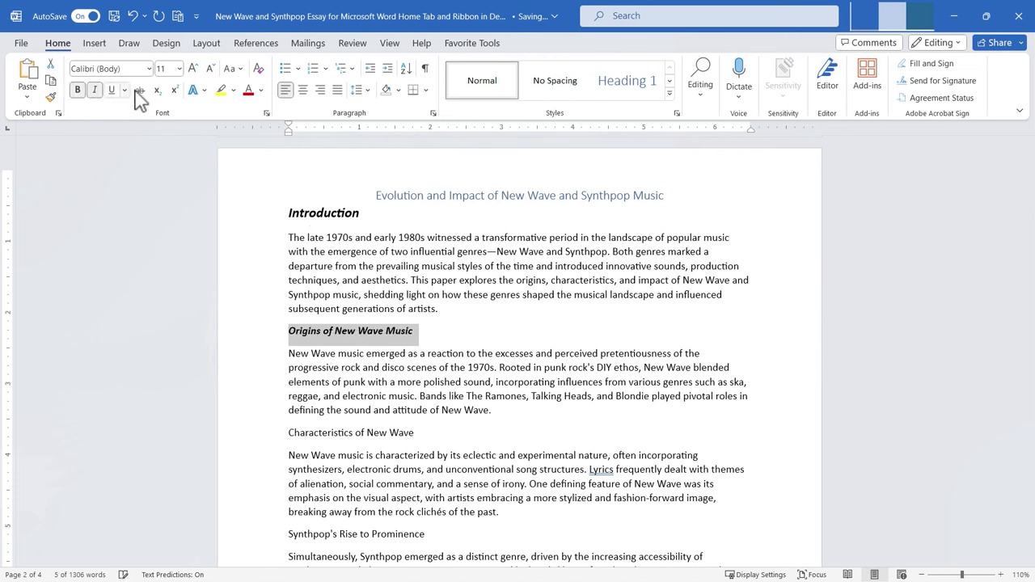
left_click(193, 68)
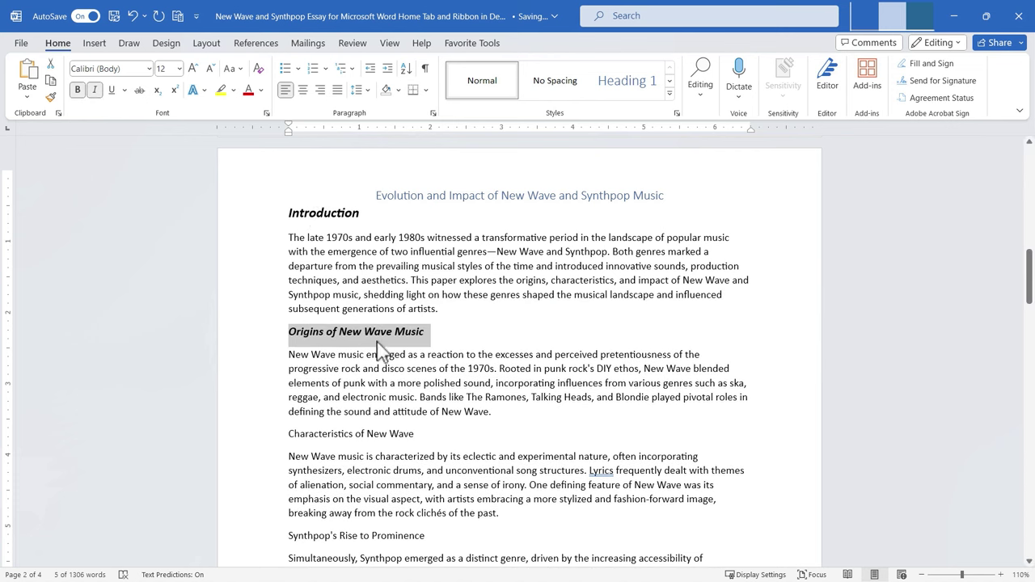
left_click(319, 212)
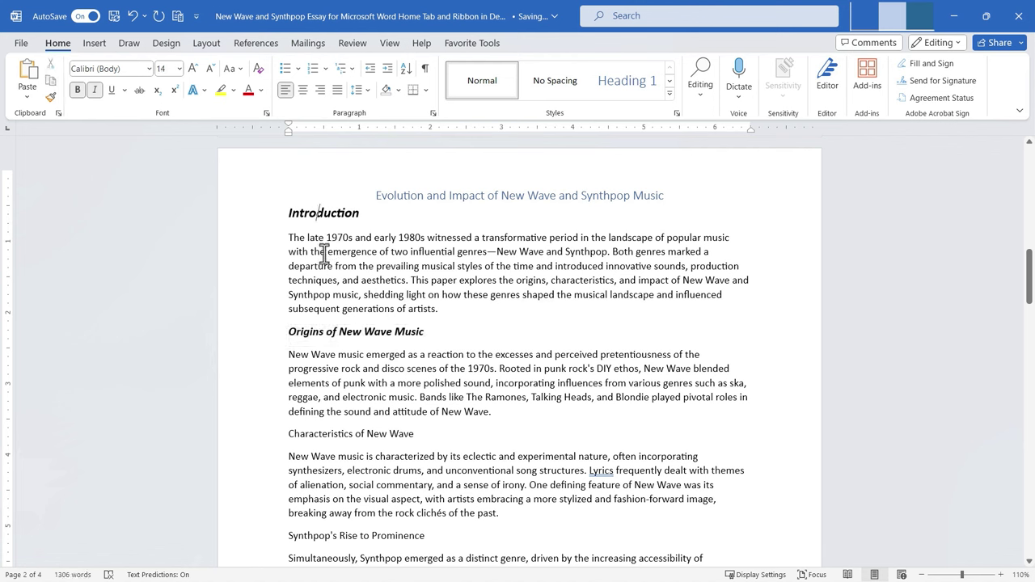
left_click(348, 330)
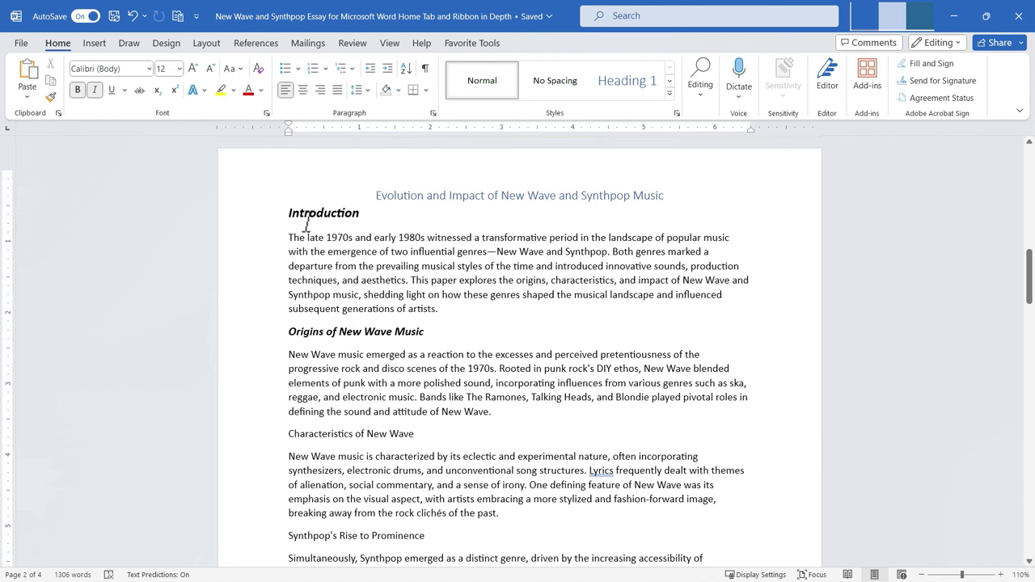
Copy the "Introduction" heading's formatting to the "Characteristics of New Wave" heading with Format Painter.
left_click_drag(285, 213, 357, 227)
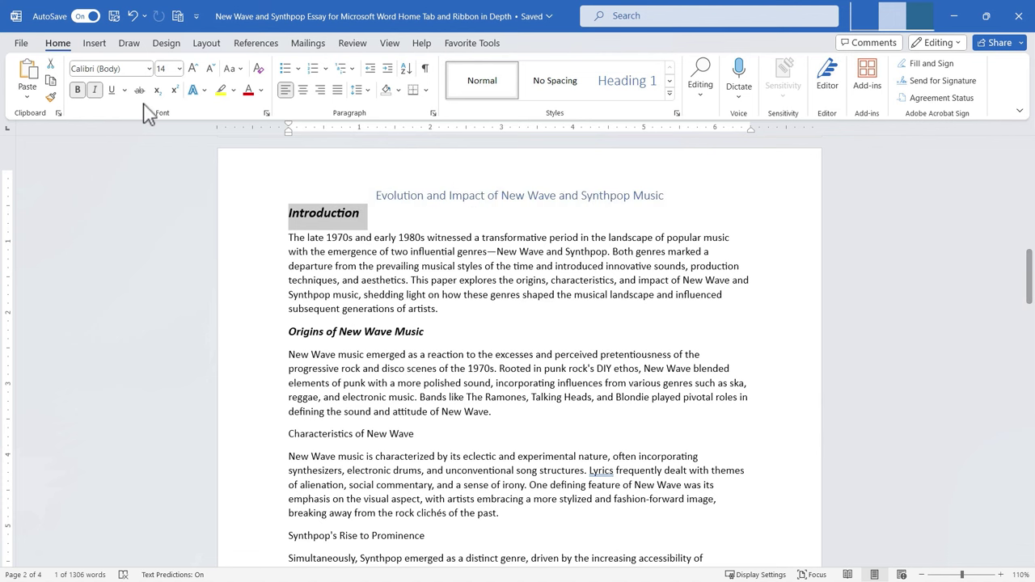
left_click(51, 98)
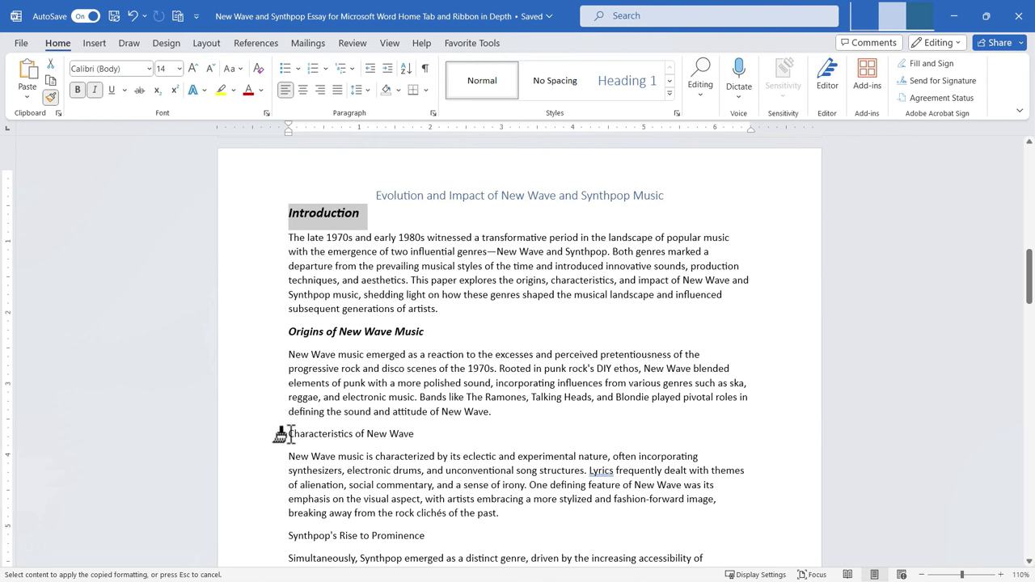
mouse_move(288, 435)
left_mouse_down()
mouse_move(380, 436)
mouse_move(411, 449)
left_mouse_up()
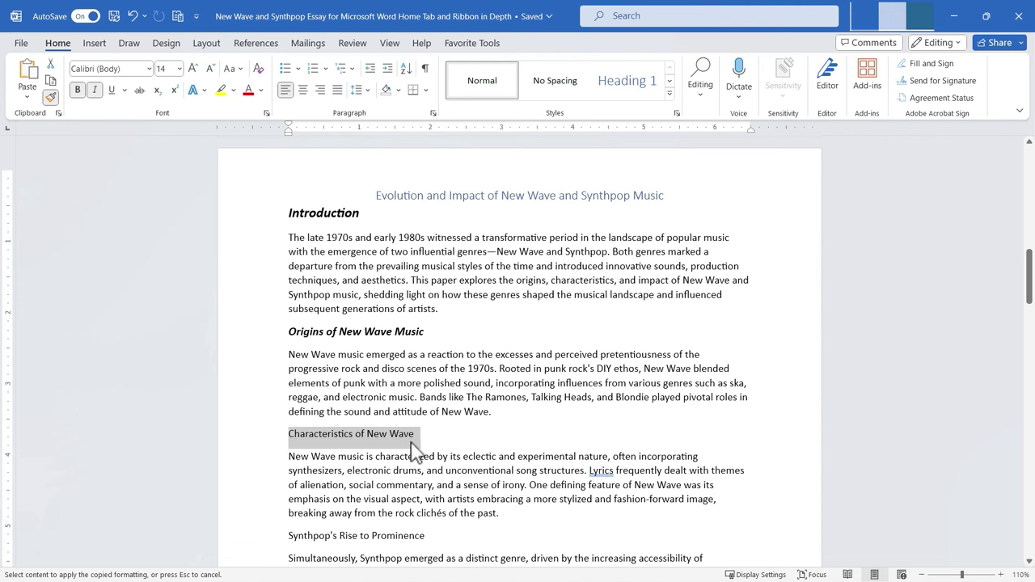
left_click_drag(413, 448, 411, 451)
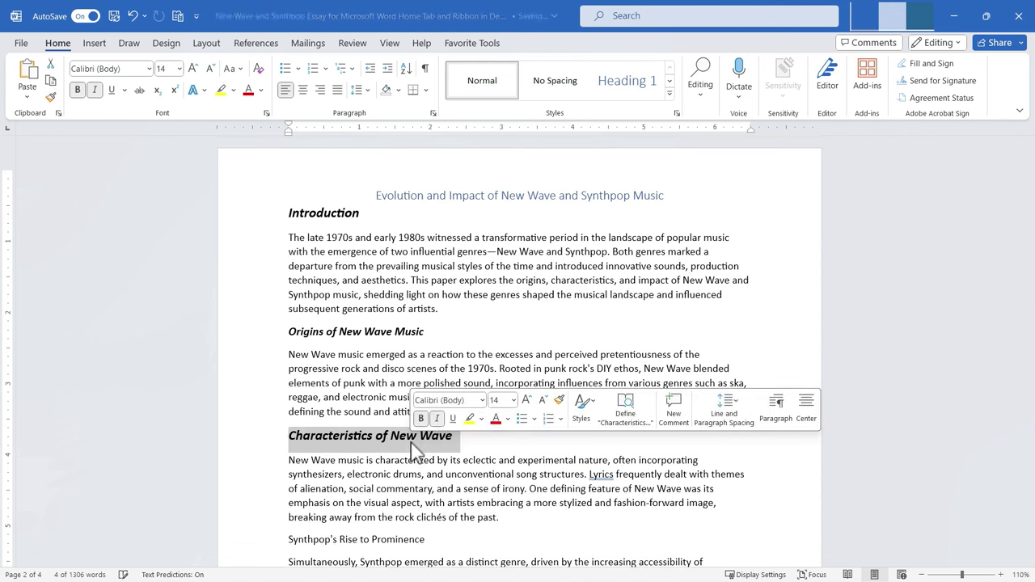
left_click(395, 488)
left_click_drag(291, 436, 453, 443)
Apply the "Introduction" heading's formatting to "his paper explores the origins, characteristics" in the first paragraph with Format Painter.
left_click_drag(288, 213, 365, 220)
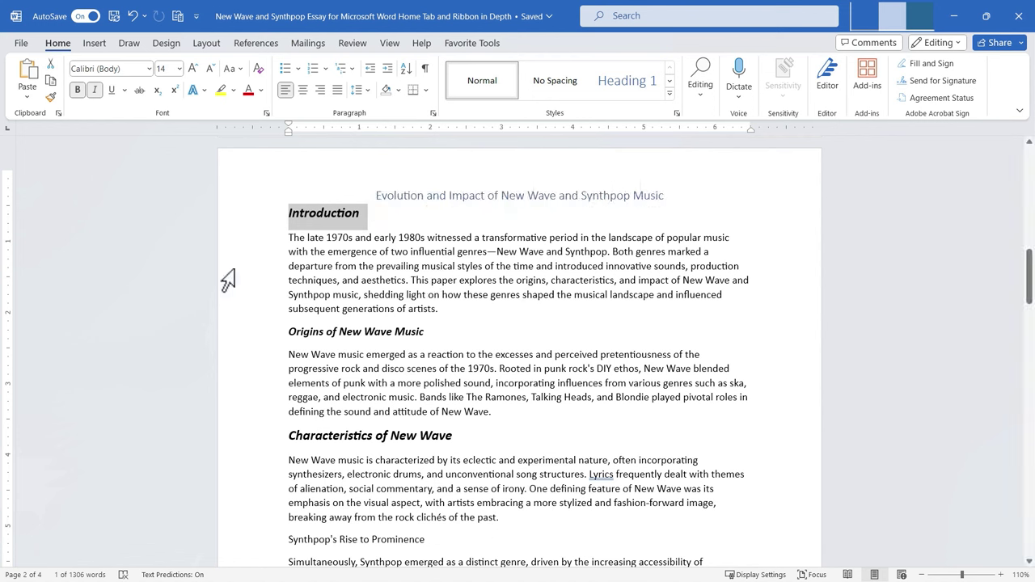
left_click(50, 97)
left_click_drag(414, 280, 610, 283)
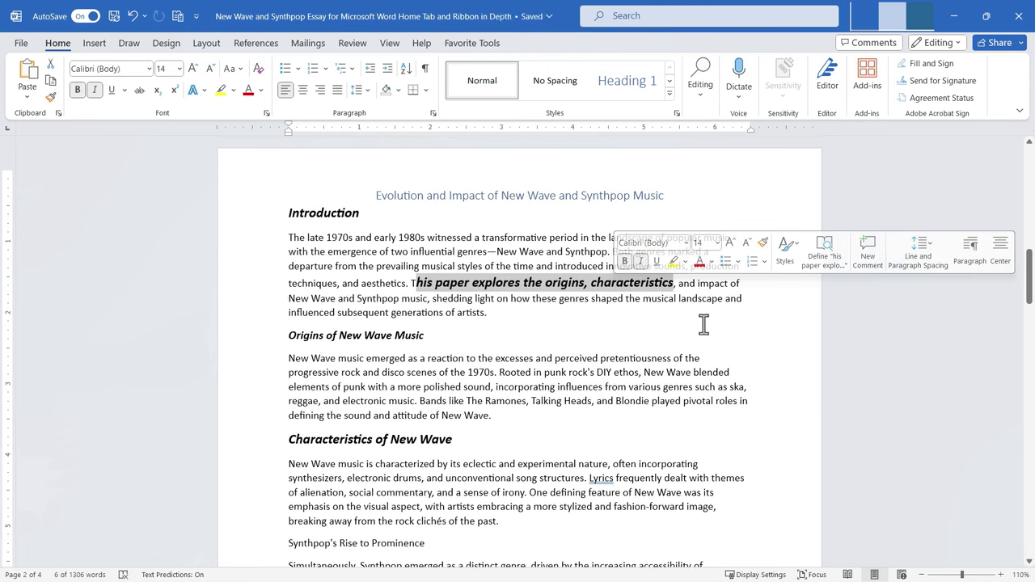
Undo the Format Painter change in the first paragraph and, with Format Painter kept active, apply the "Introduction" formatting to the "Origins of New Wave Music" heading.
key("ctrl+z")
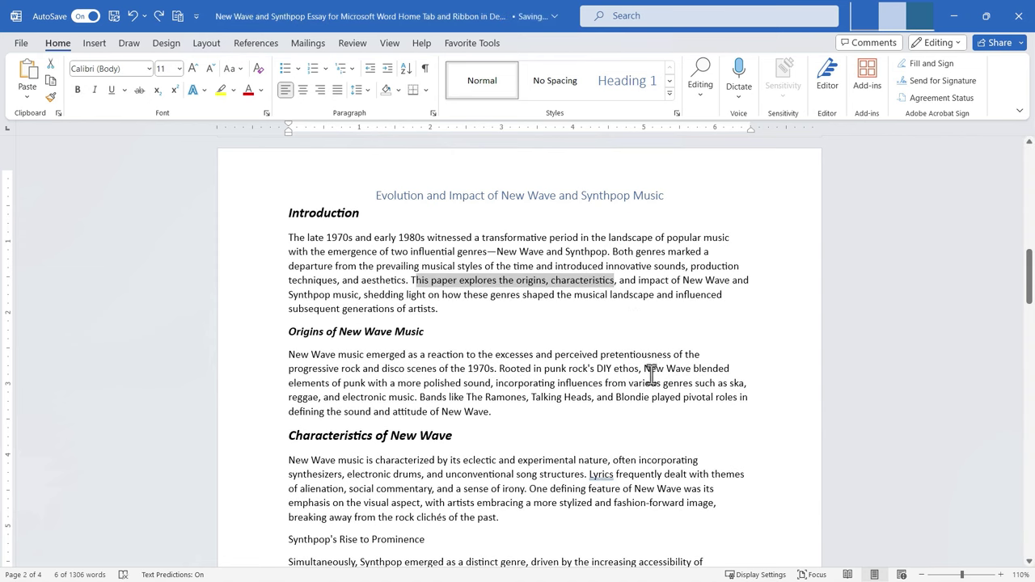
left_click_drag(291, 213, 368, 215)
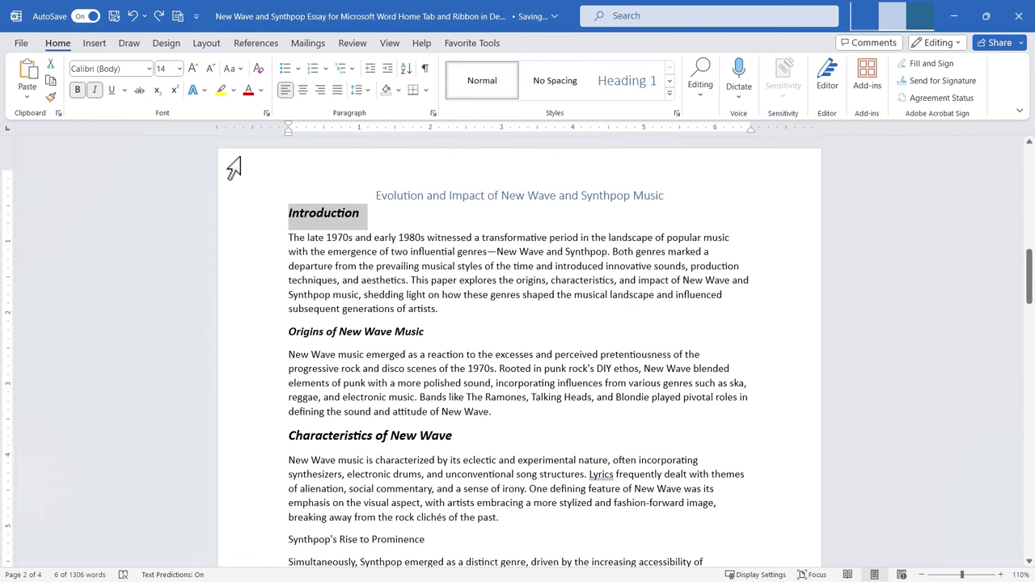
left_click(51, 97)
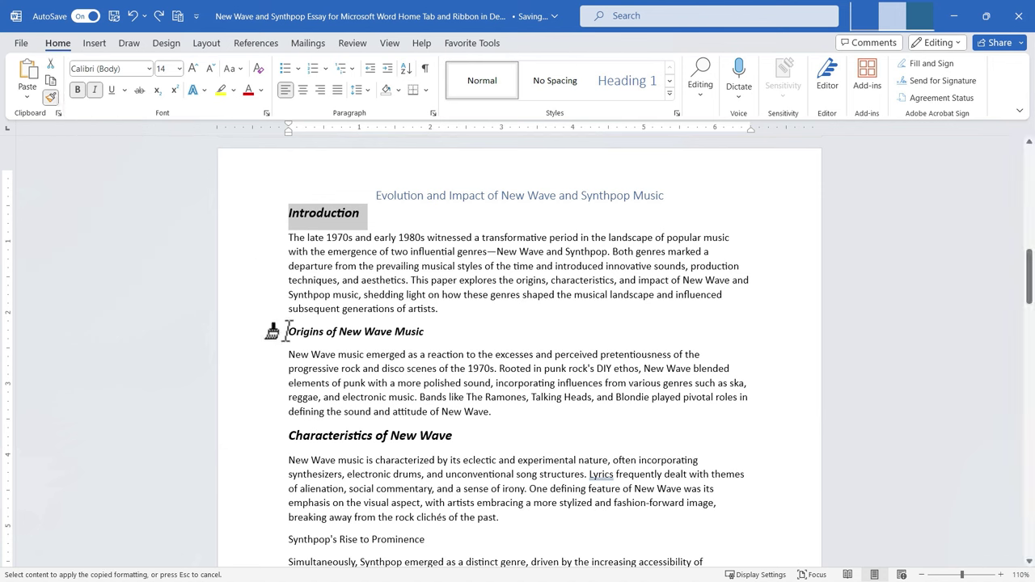
left_click_drag(288, 332, 425, 335)
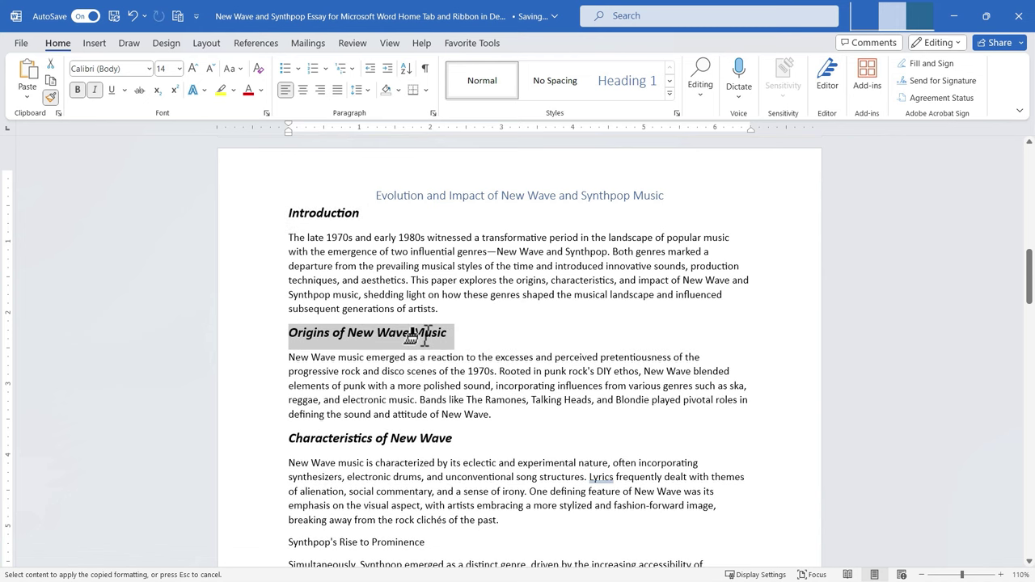
Apply the copied heading formatting to "Synthpop's Rise to Prominence", "Innovation in Sound and Production" and "Impact on Popular Culture".
scroll(403, 477, "down", 2)
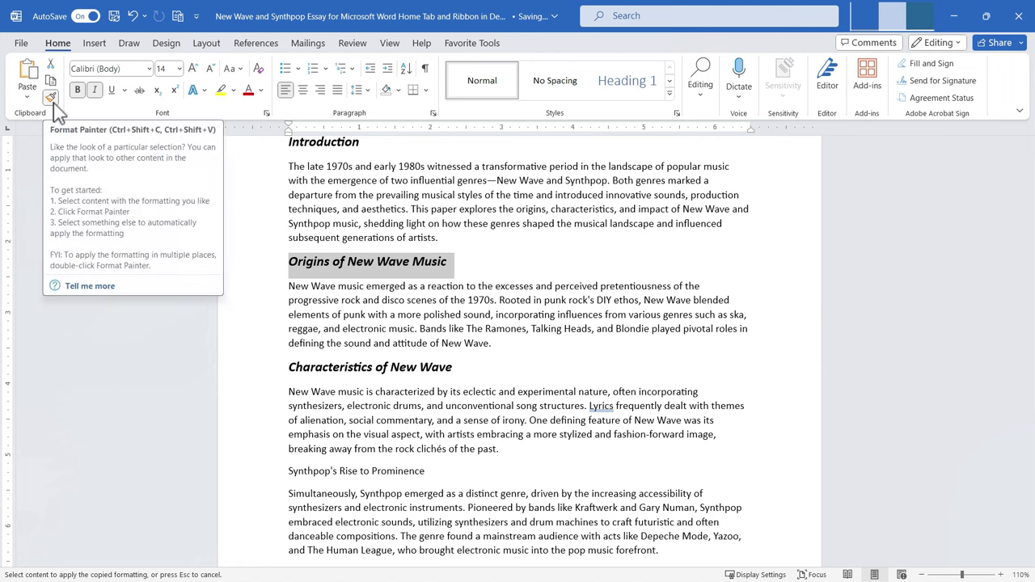
scroll(346, 319, "down", 6)
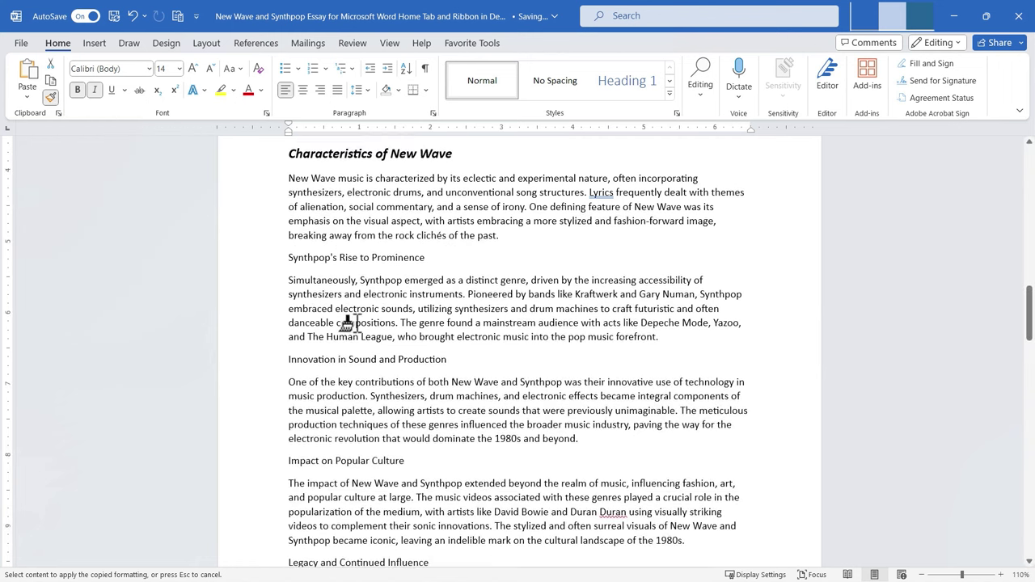
left_click_drag(290, 259, 427, 260)
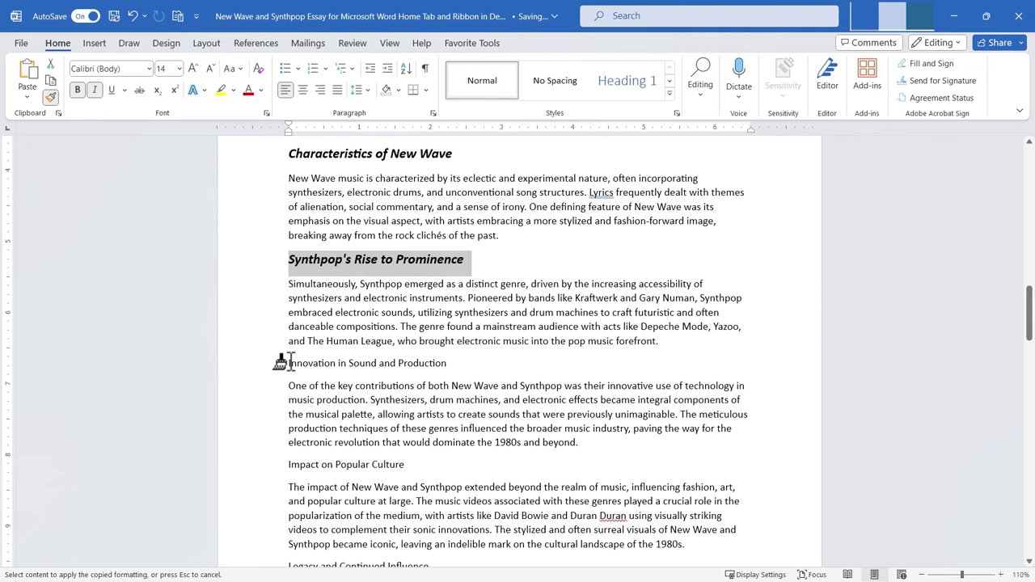
left_click_drag(288, 363, 492, 365)
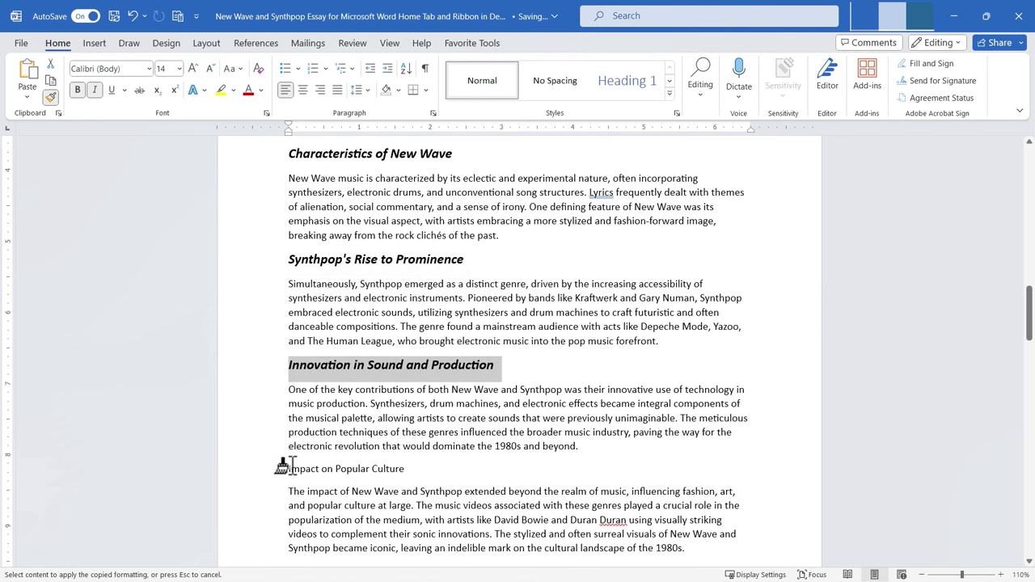
left_click_drag(288, 469, 403, 469)
Apply the copied heading formatting to "Legacy and Continued Influence", "Evolution of New Wave Subgenres" and "Synthpop's Evolution and Diversity".
scroll(429, 483, "down", 4)
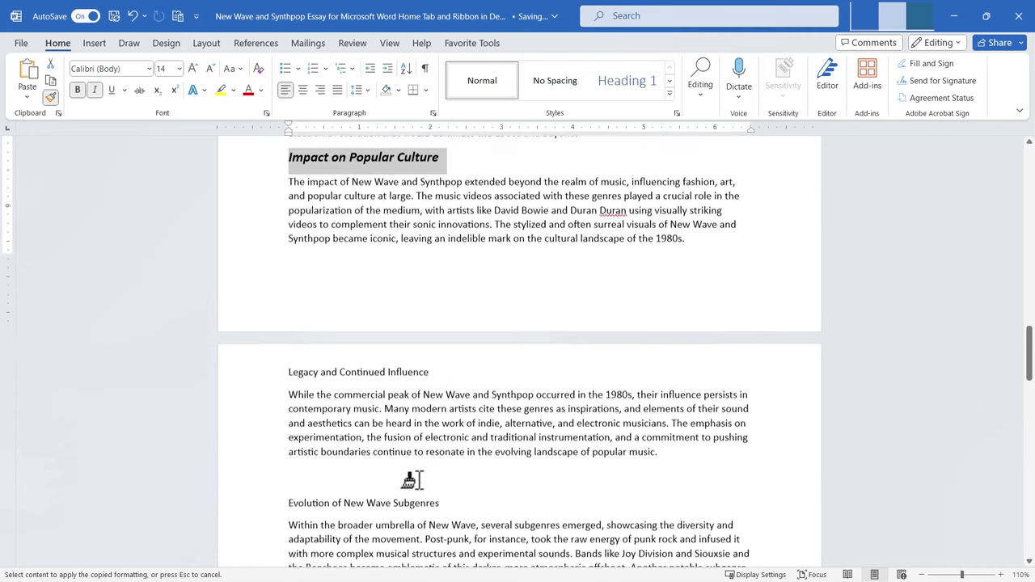
left_click_drag(288, 362, 430, 365)
left_click_drag(288, 501, 440, 504)
scroll(513, 496, "down", 3)
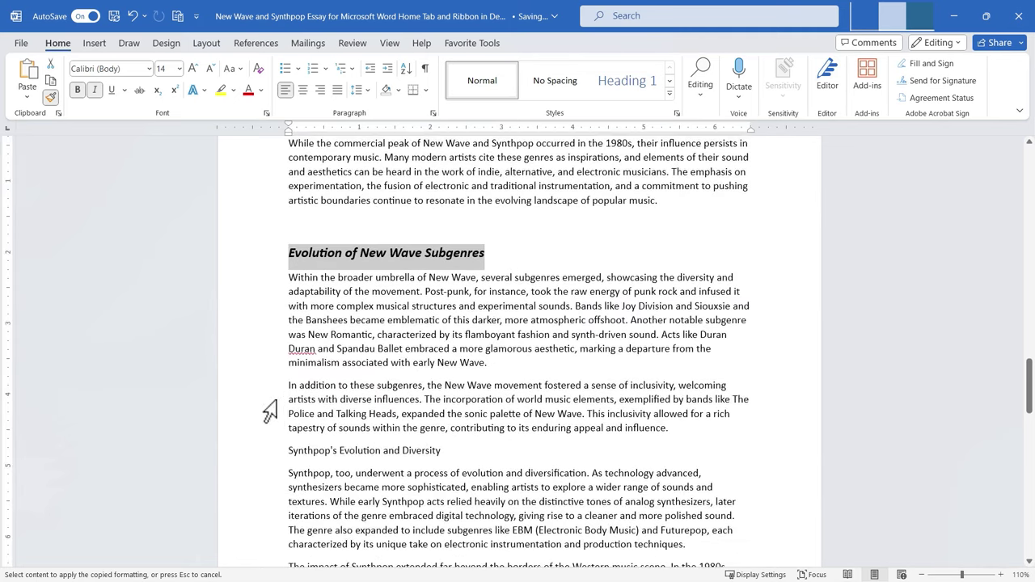
left_click_drag(289, 451, 328, 451)
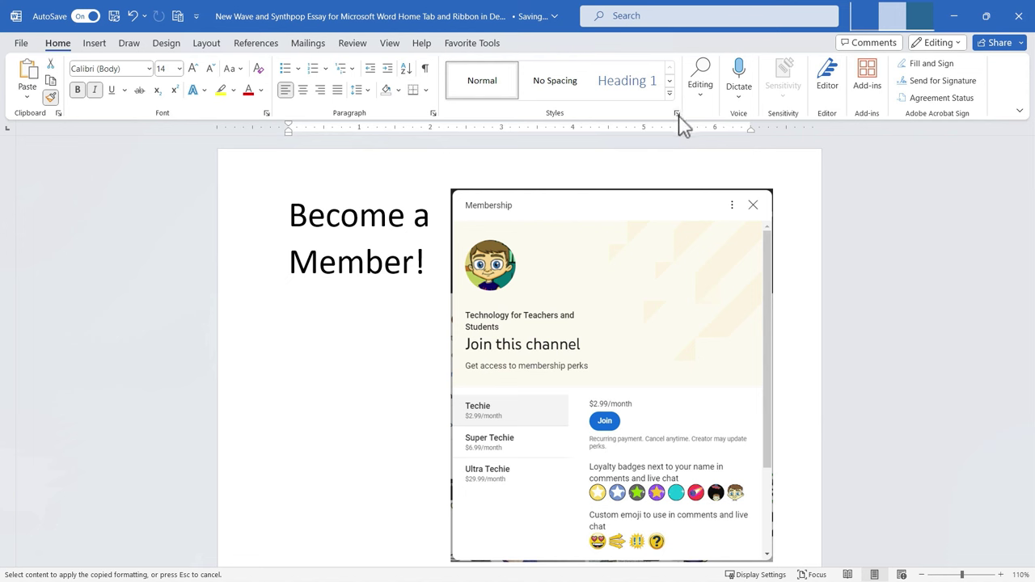
Open the Office Clipboard pane and place the cursor below the "Become a Member!" text.
left_click(59, 113)
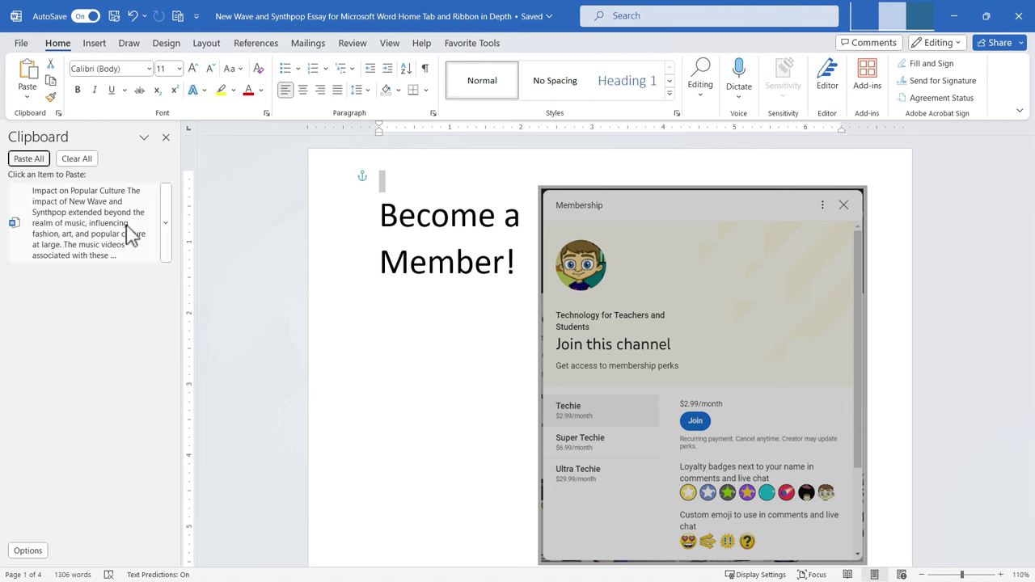
left_click(429, 344)
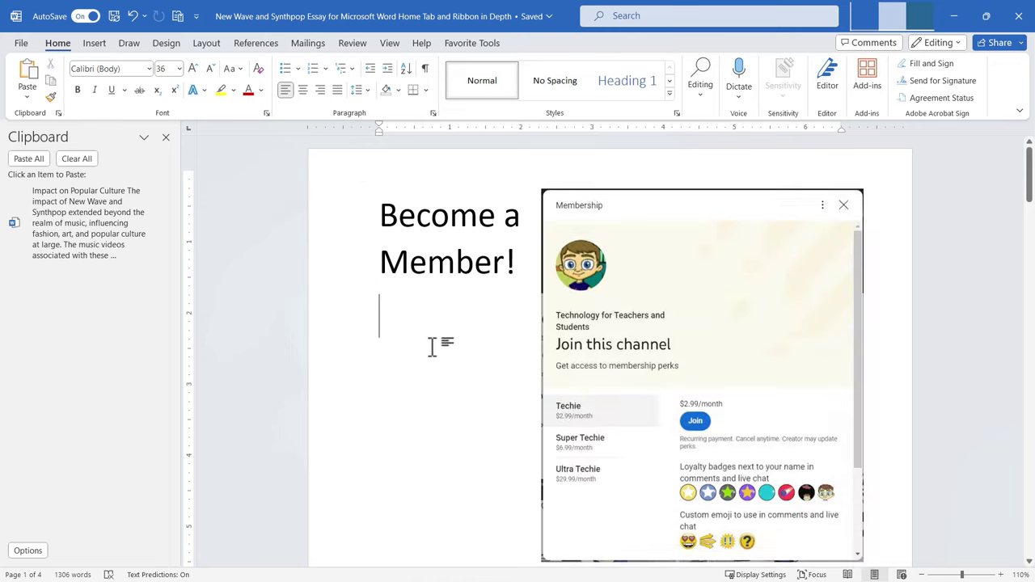
Paste the collected "Impact on Popular Culture" item on a new line below the "Origins of New Wave Music" heading, and undo the insertion.
scroll(443, 397, "down", 5)
scroll(442, 397, "down", 3)
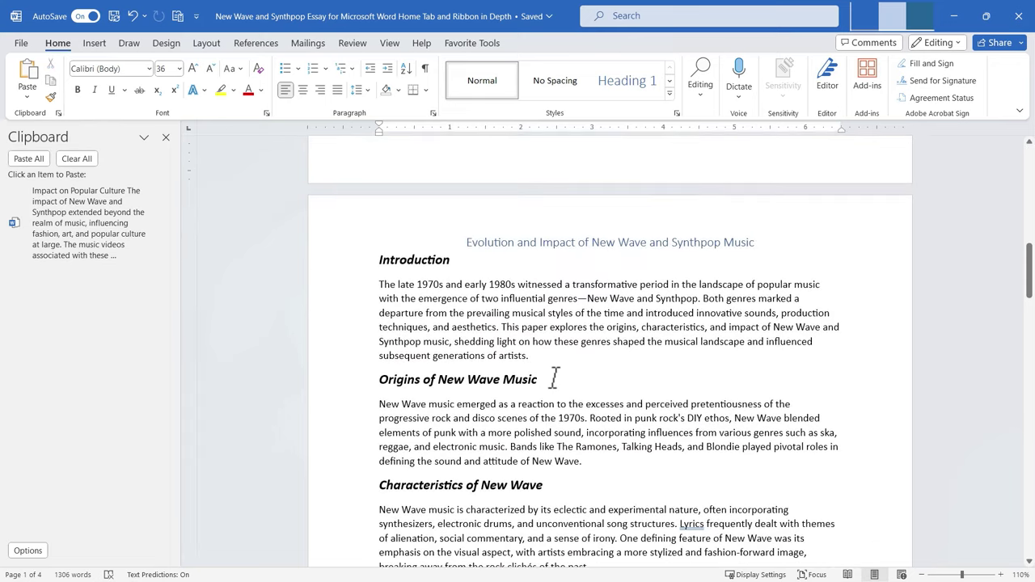
left_click(554, 379)
key("Return")
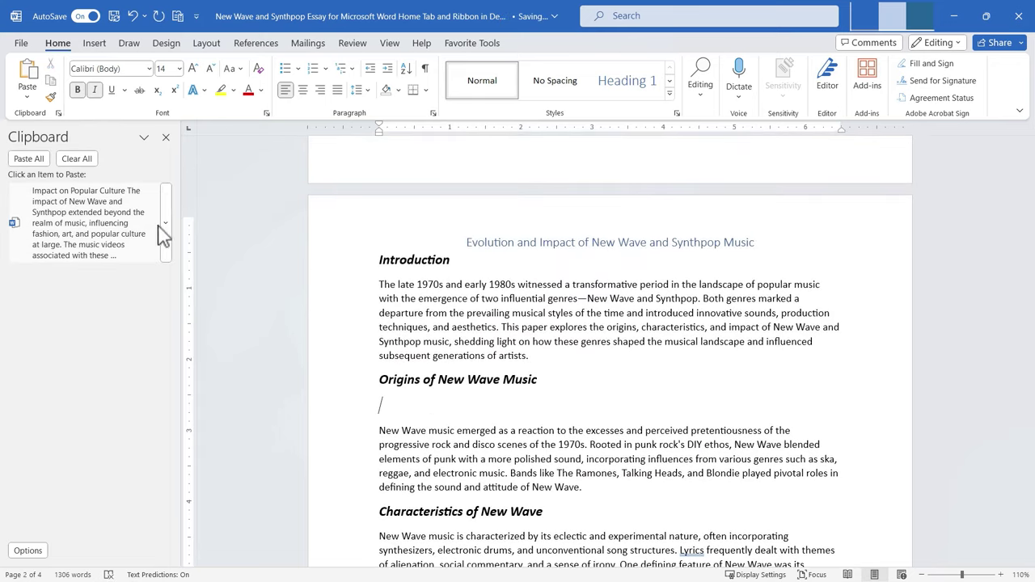
left_click(164, 223)
left_click(143, 271)
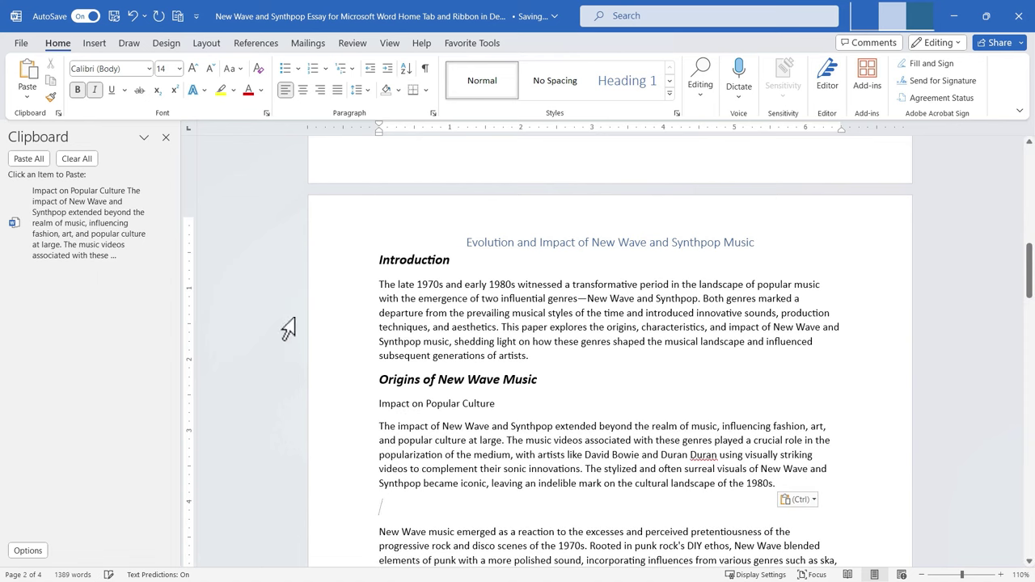
key("ctrl+z")
key("ctrl+z")
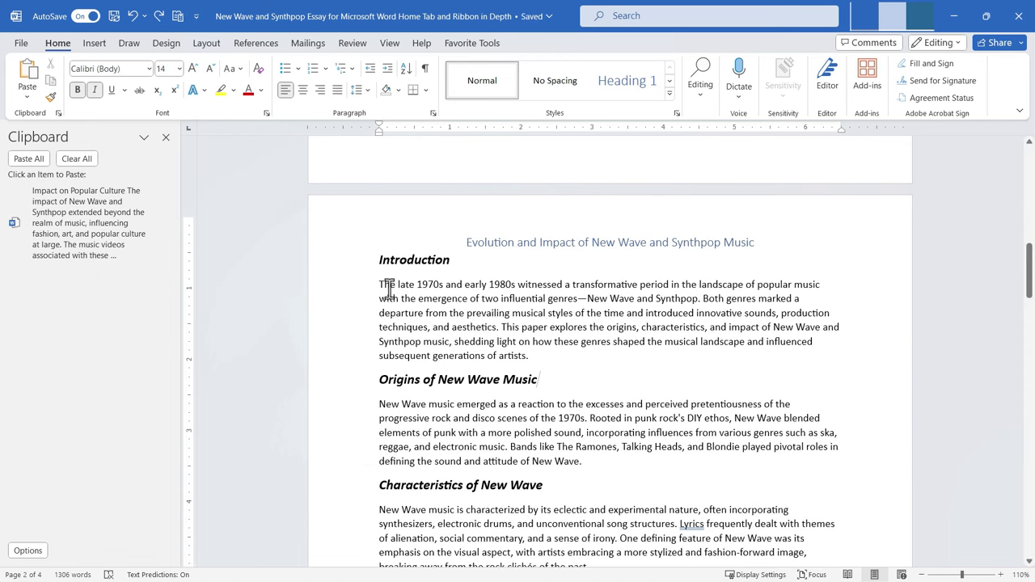
Copy the paragraph under "Origins of New Wave Music" and the one under "Synthpop's Rise to Prominence" to collect both in the Office Clipboard.
left_click_drag(379, 405, 593, 464)
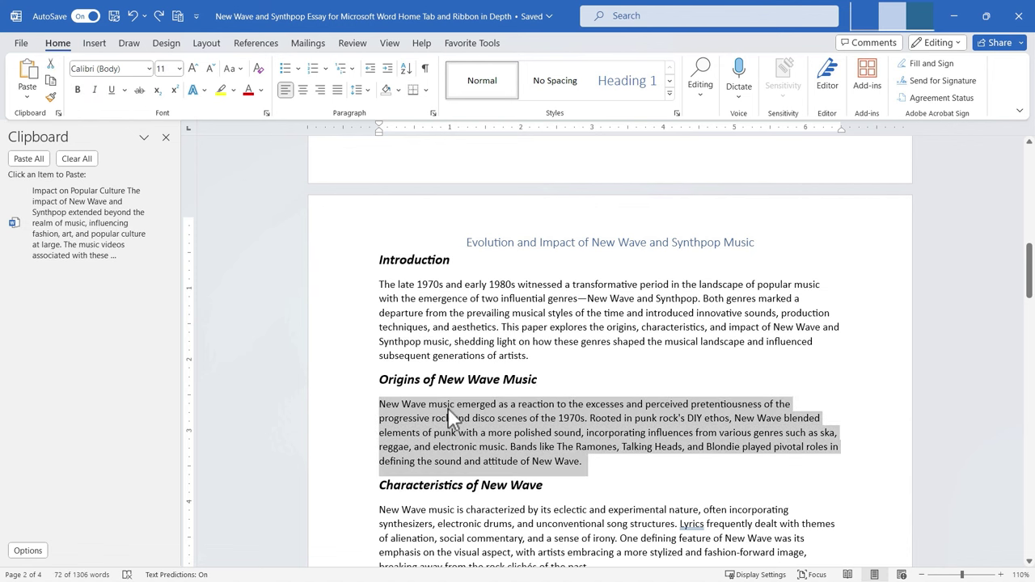
left_click(50, 81)
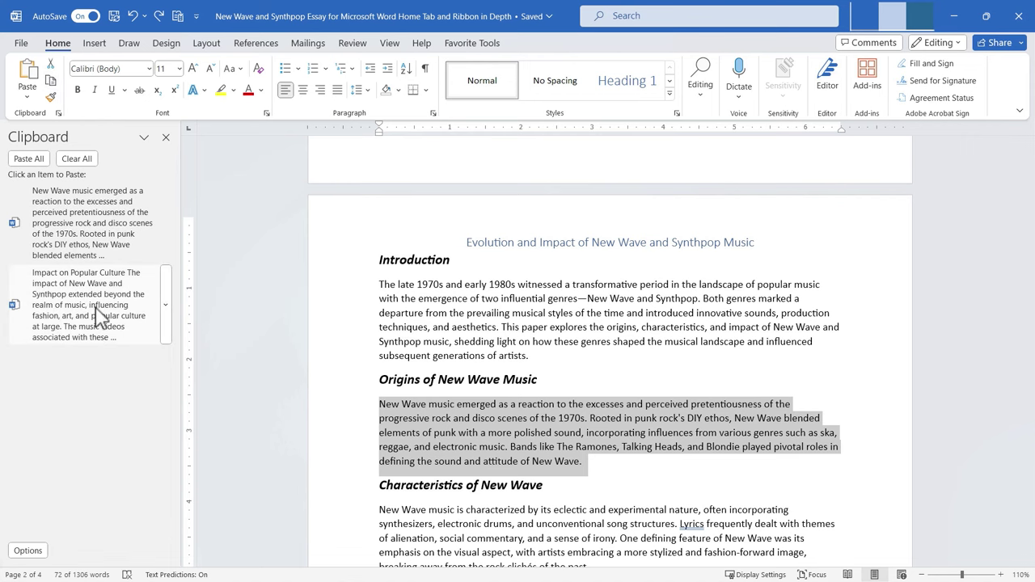
scroll(461, 477, "down", 5)
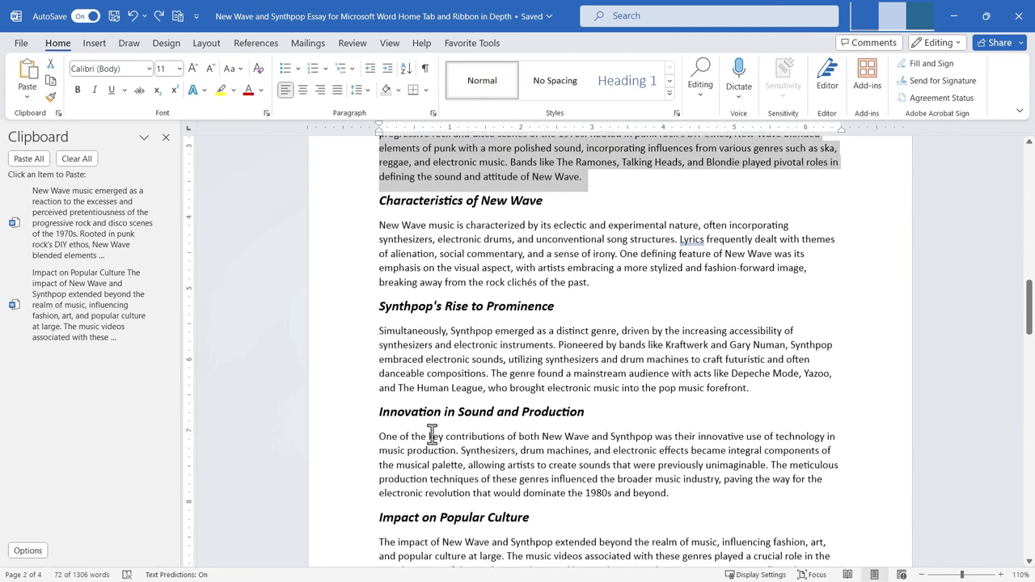
left_click_drag(377, 330, 761, 397)
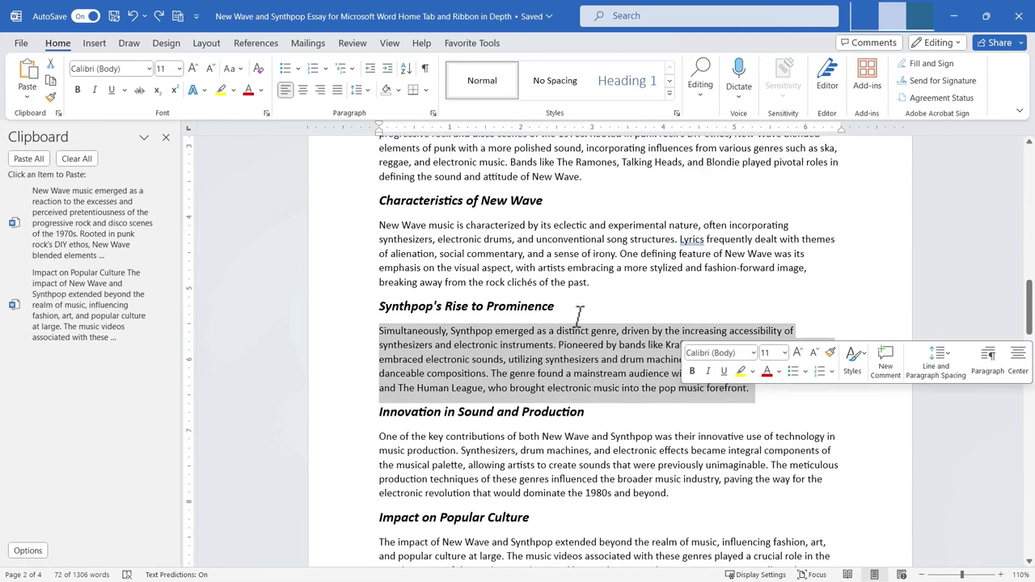
left_click(51, 81)
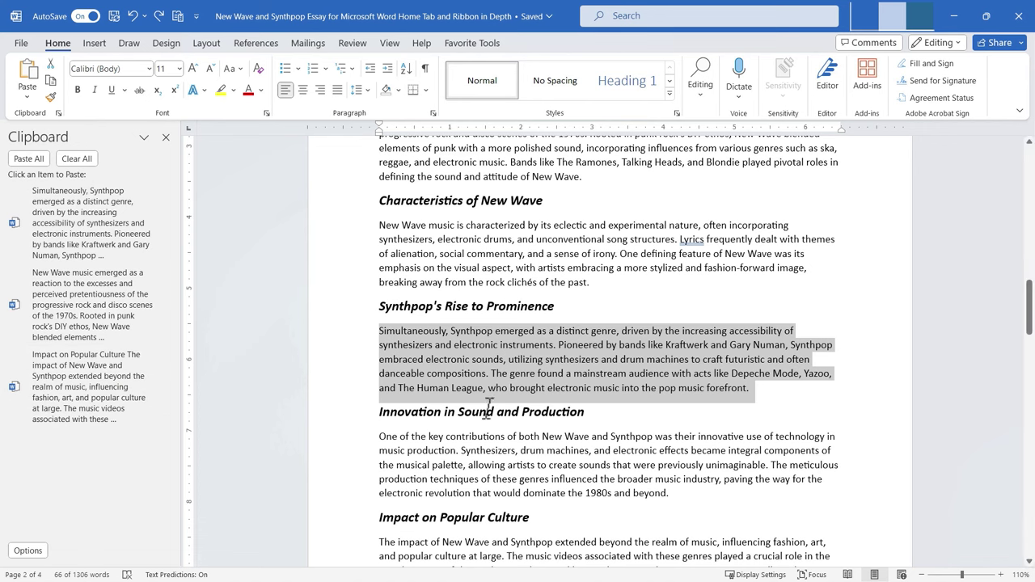
Go to the end of the essay, delete the "Simultaneously, Synthpop emerged" item from the Office Clipboard, and clear all remaining items.
scroll(531, 409, "down", 1)
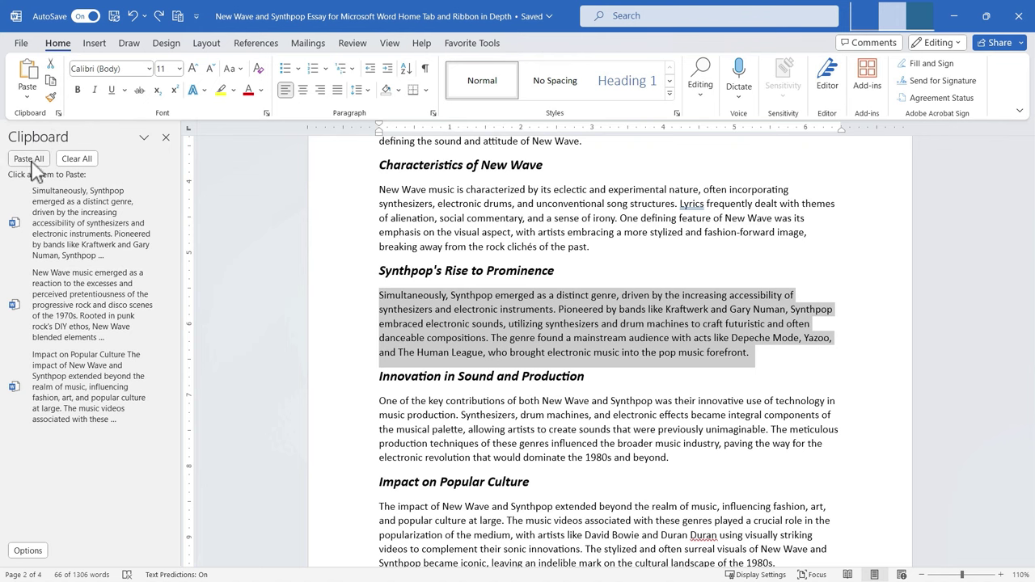
key("ctrl+End")
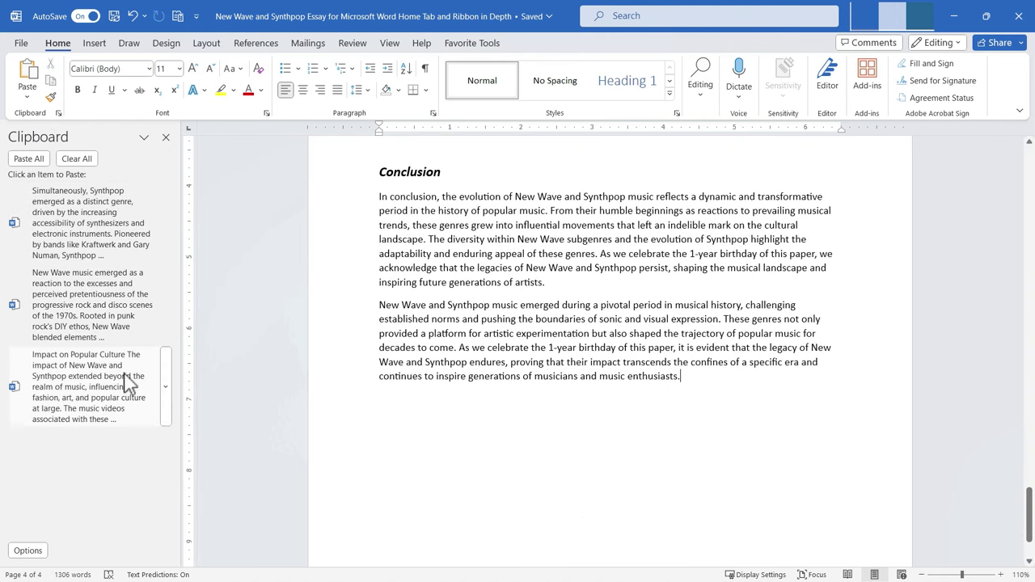
left_click(166, 224)
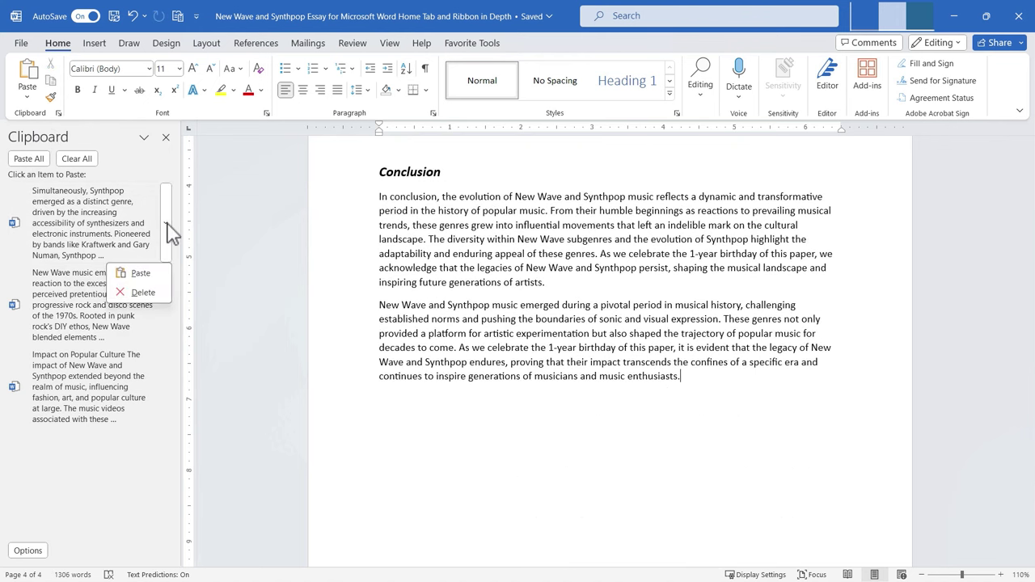
left_click(153, 294)
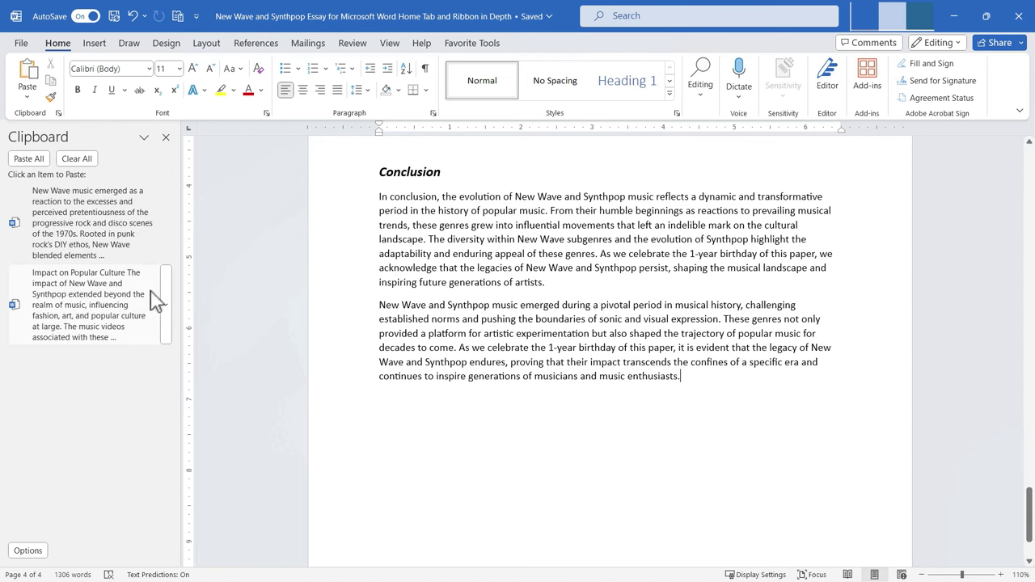
left_click(76, 160)
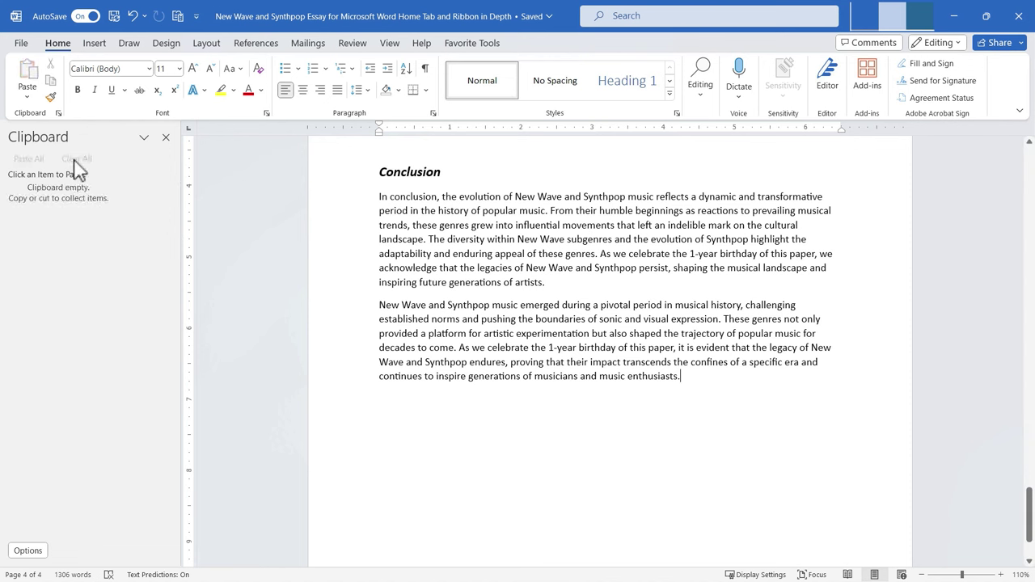
Display the Office Clipboard's options without changing any, and close the Clipboard pane.
left_click(29, 551)
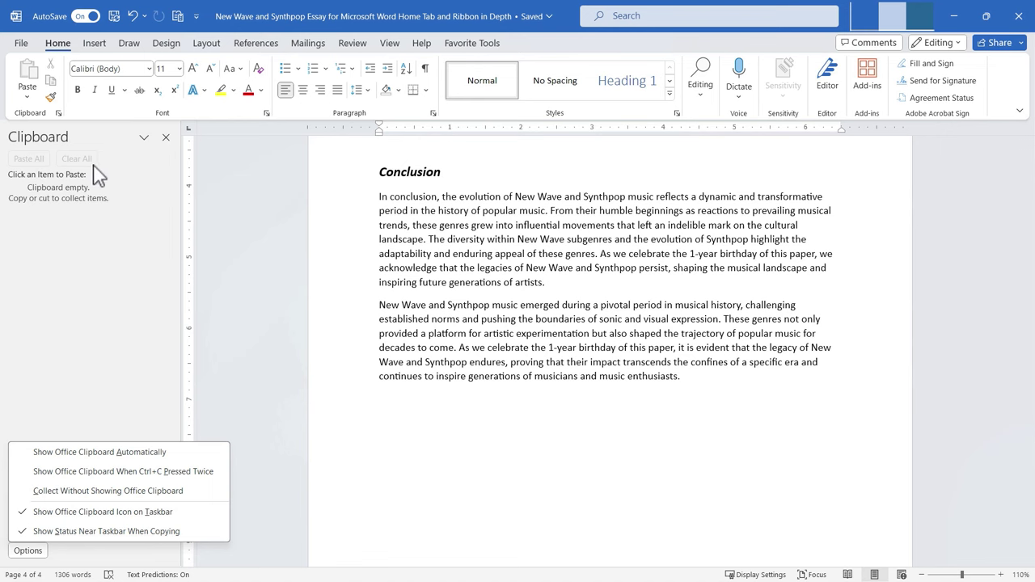
left_click(168, 138)
left_click(166, 138)
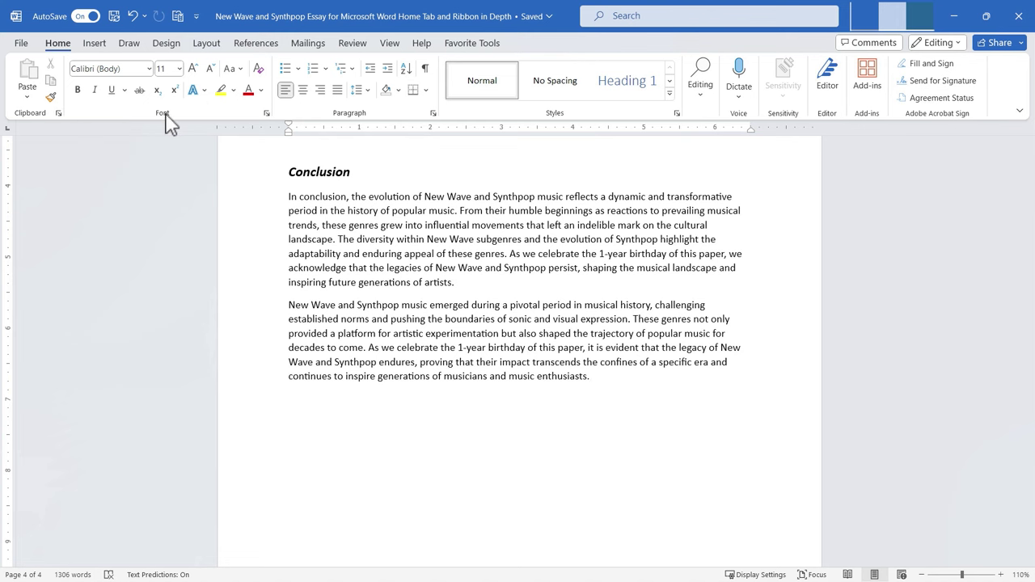
Set the title "Evolution and Impact of New Wave and Synthpop Music" in Arial Black at font size 18.
left_click_drag(1028, 518, 997, 285)
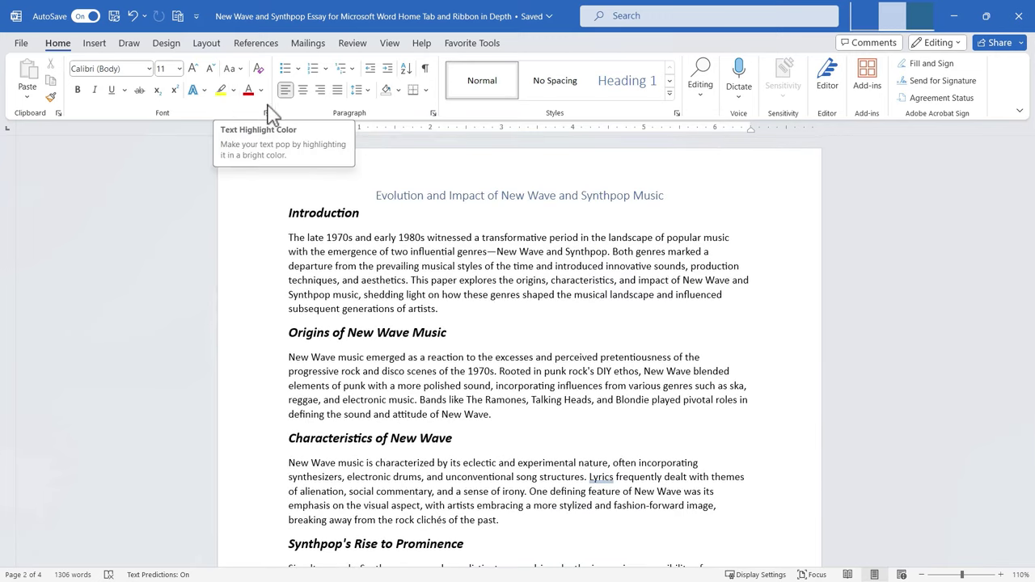
left_click_drag(373, 196, 665, 201)
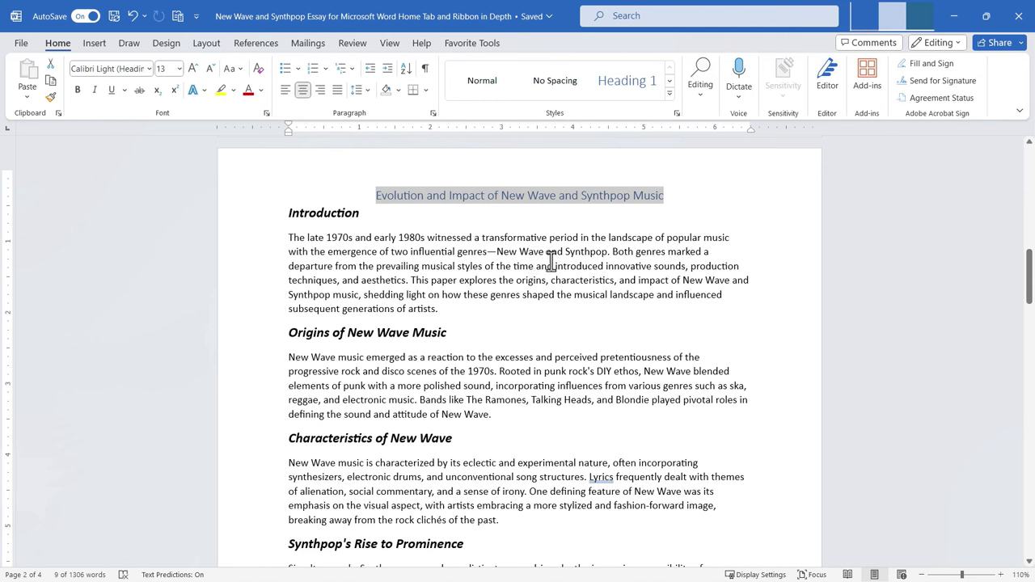
left_click(150, 68)
scroll(213, 198, "down", 5)
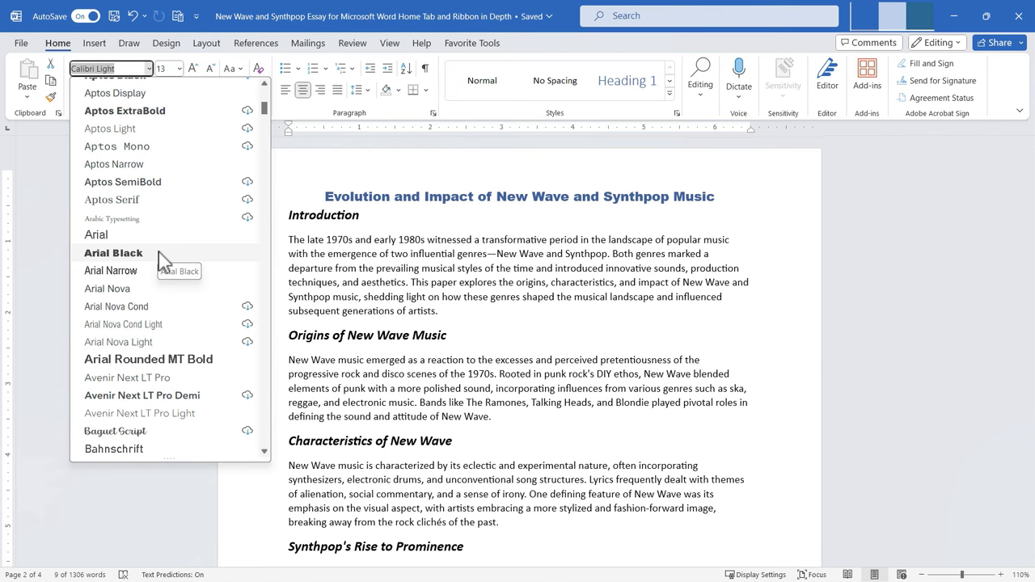
left_click(113, 253)
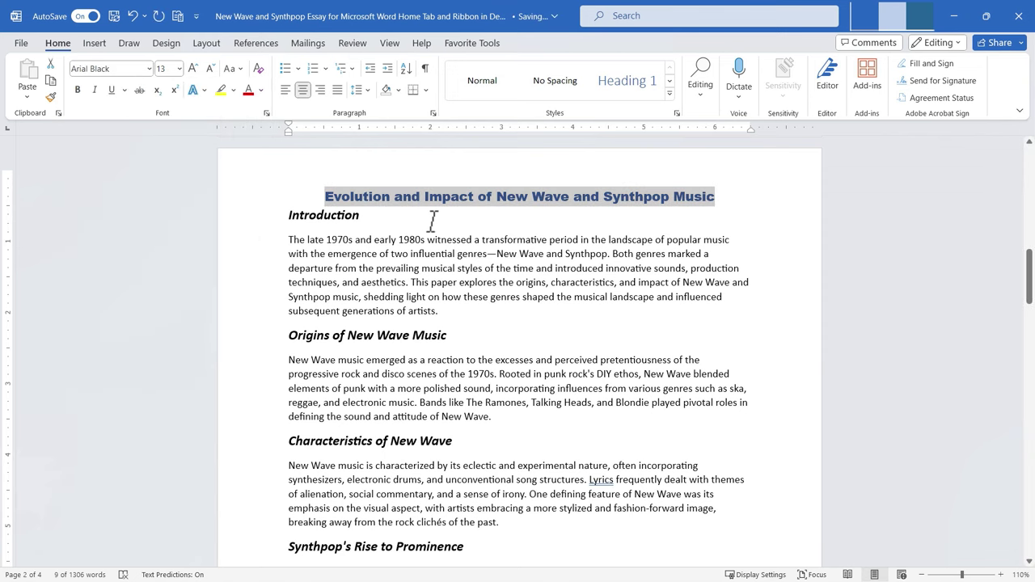
left_click(180, 68)
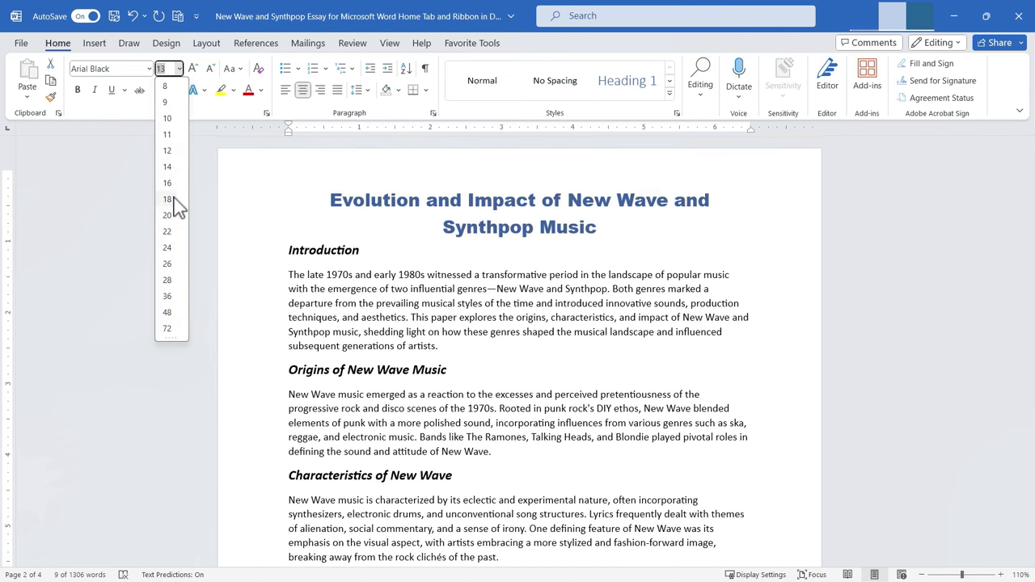
left_click(174, 199)
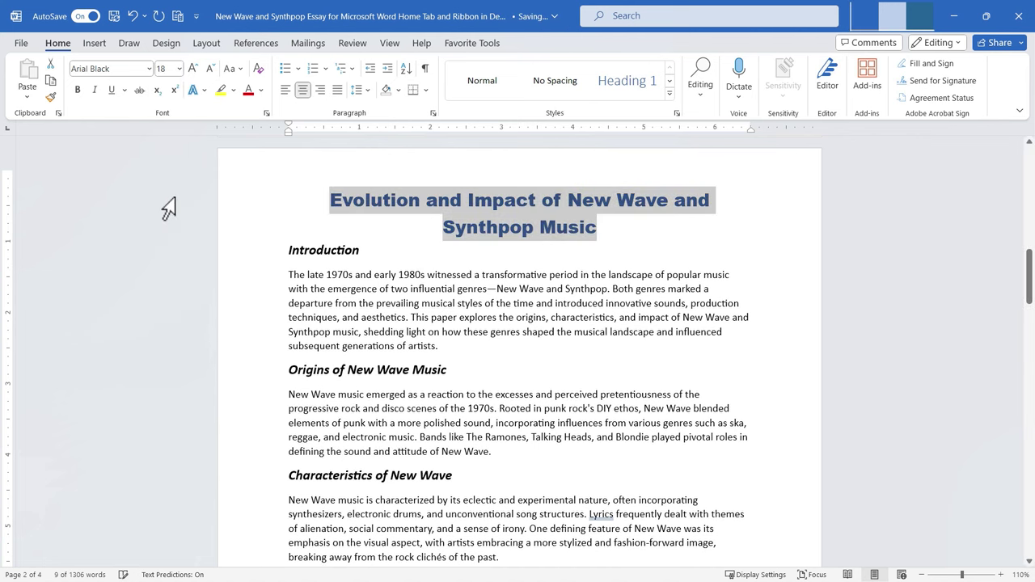
Reduce the title's font size to 14 by shrinking it two increments.
left_click(180, 69)
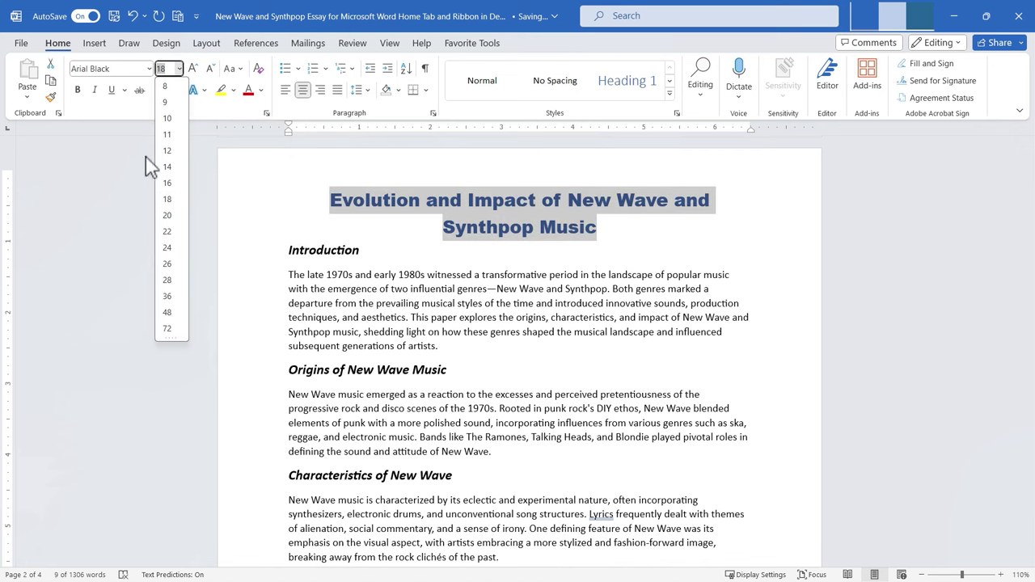
key("Escape")
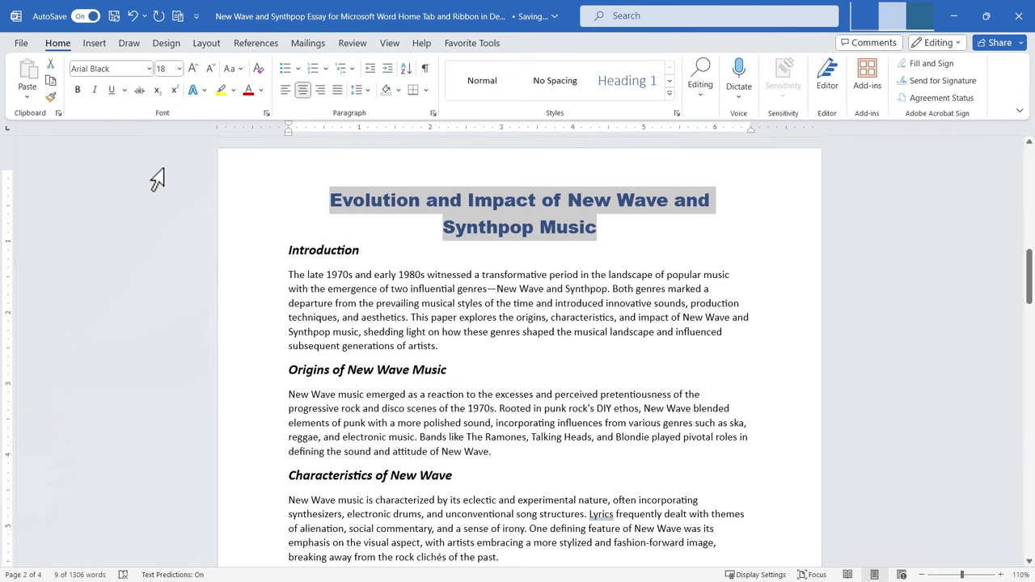
left_click(208, 71)
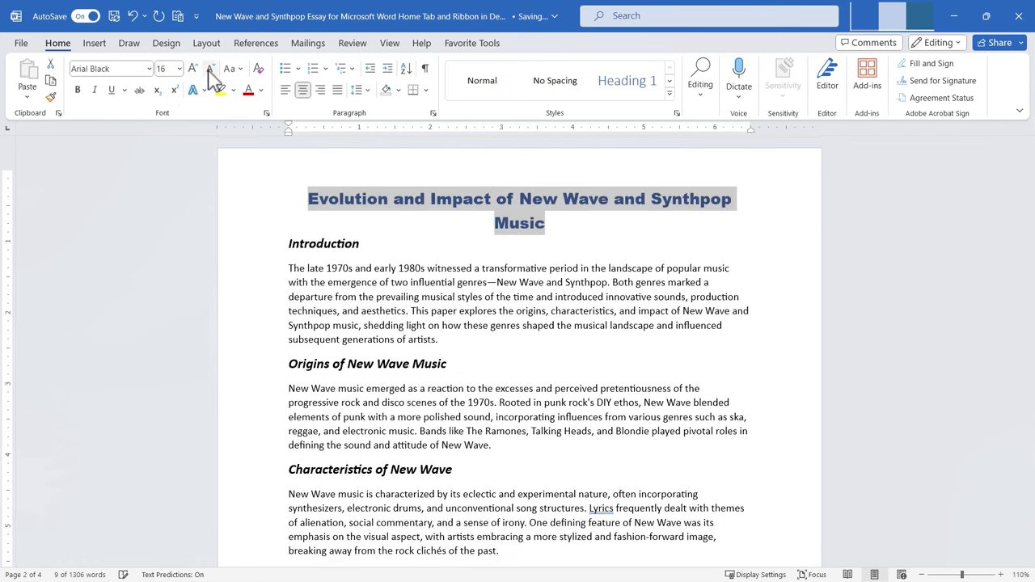
left_click(209, 71)
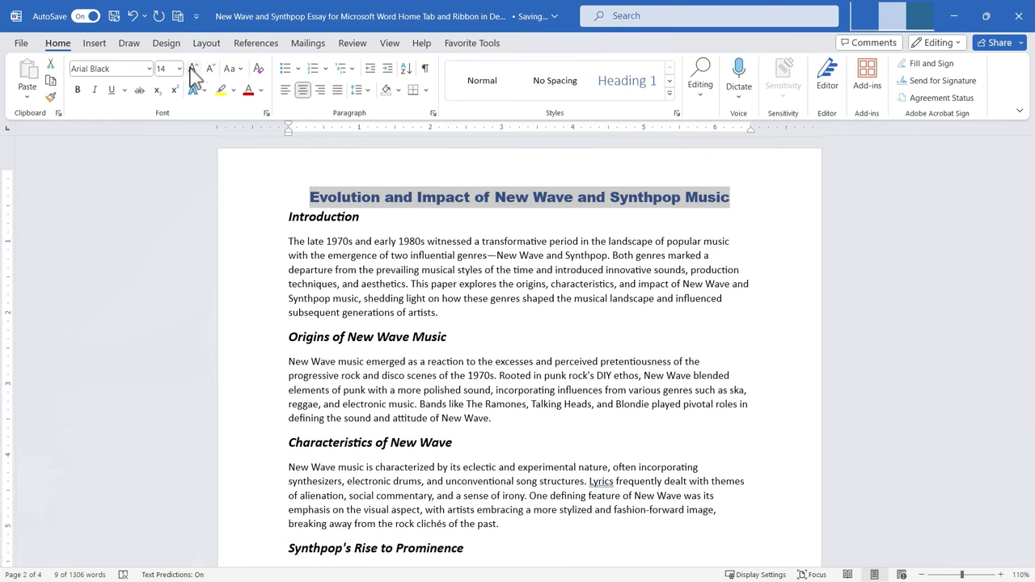
Try lowercase, UPPERCASE, Capitalize Each Word and tOGGLE cASE in turn on the title.
left_click(243, 69)
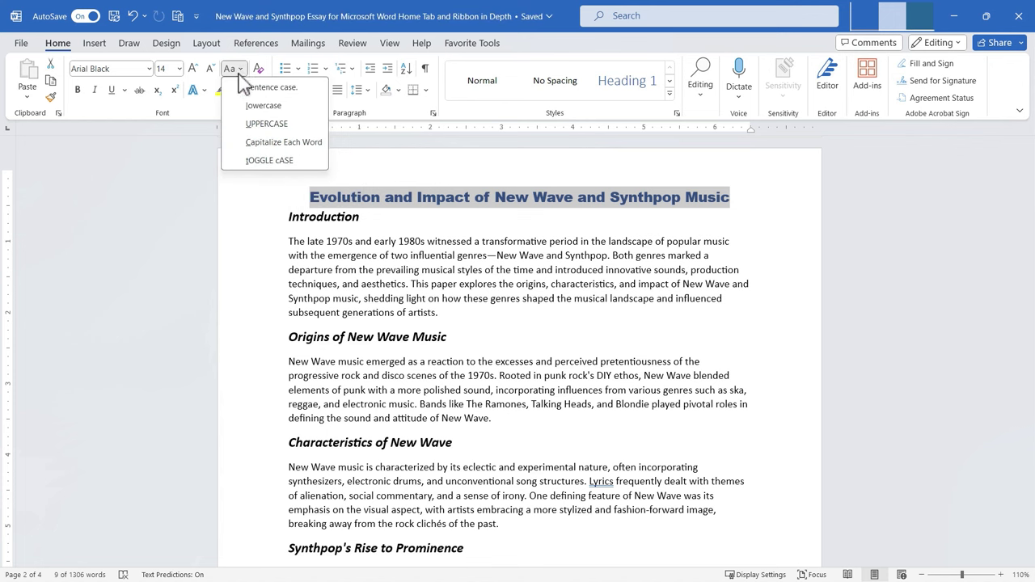
left_click(259, 105)
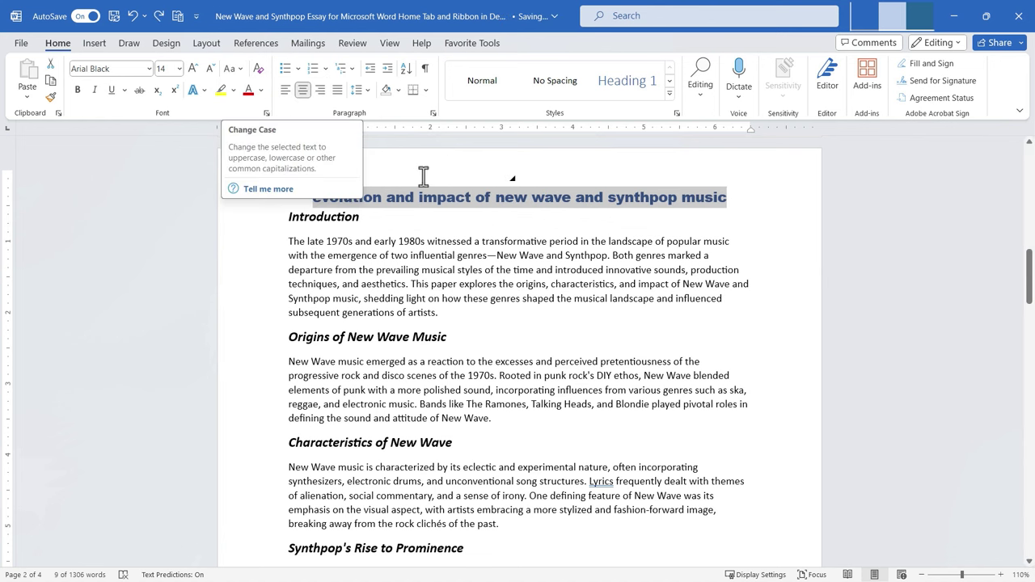
left_click(236, 72)
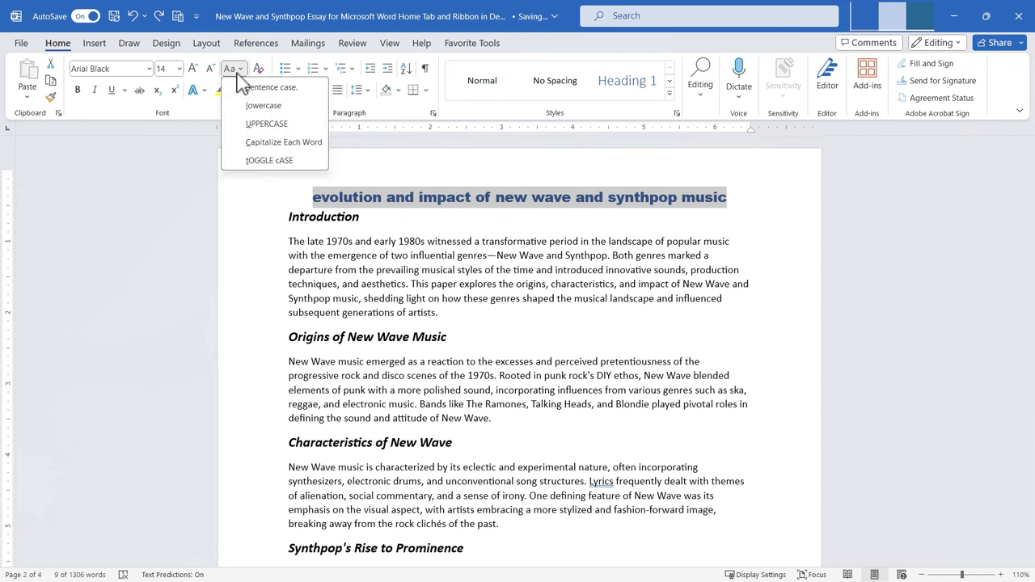
left_click(269, 123)
left_click(234, 70)
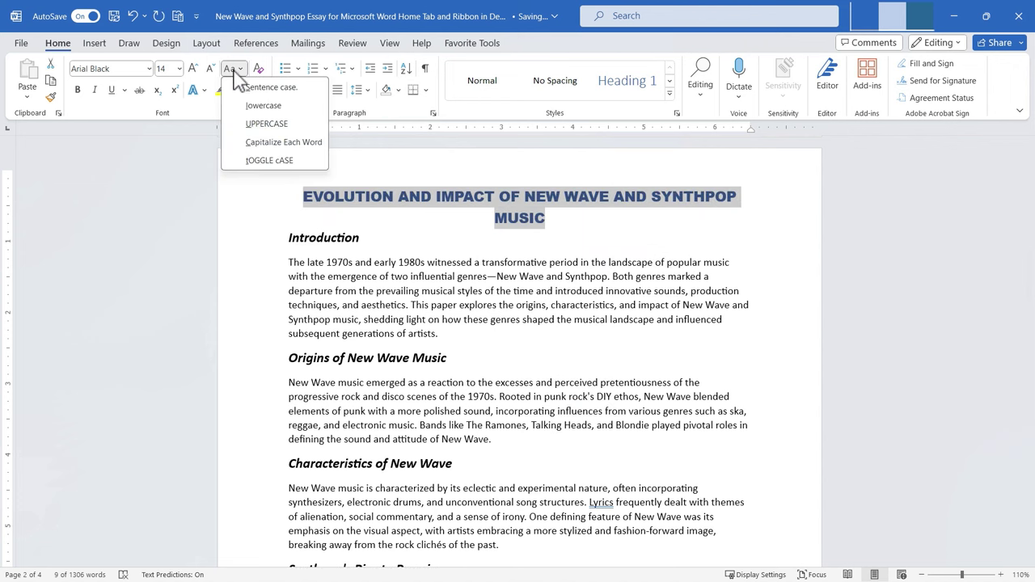
left_click(259, 142)
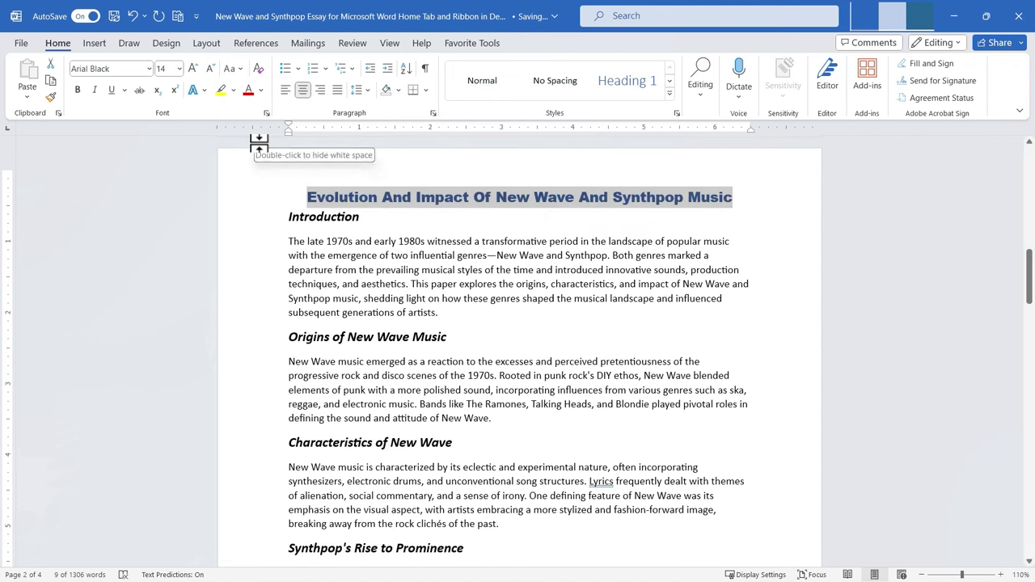
left_click(234, 69)
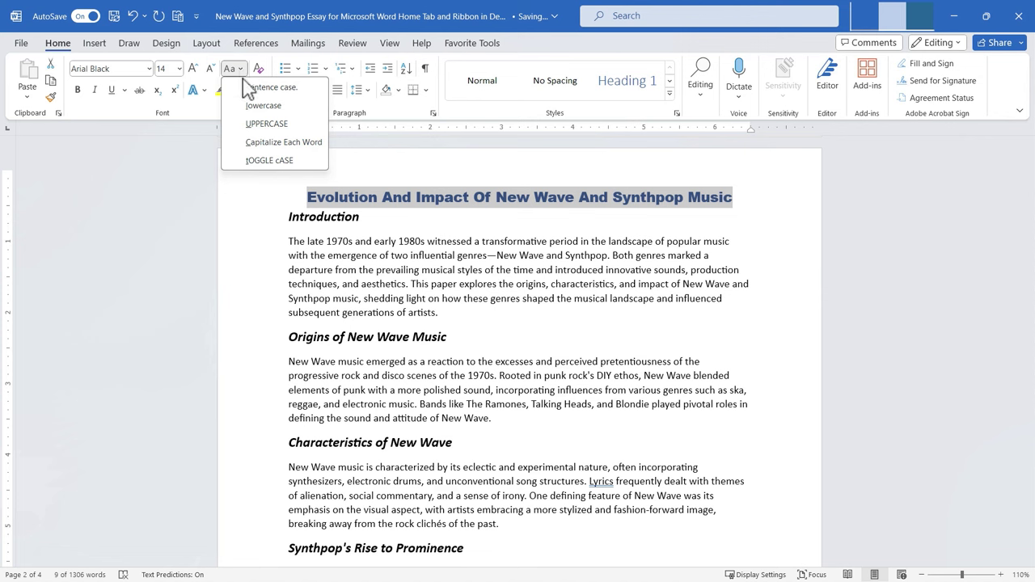
left_click(270, 161)
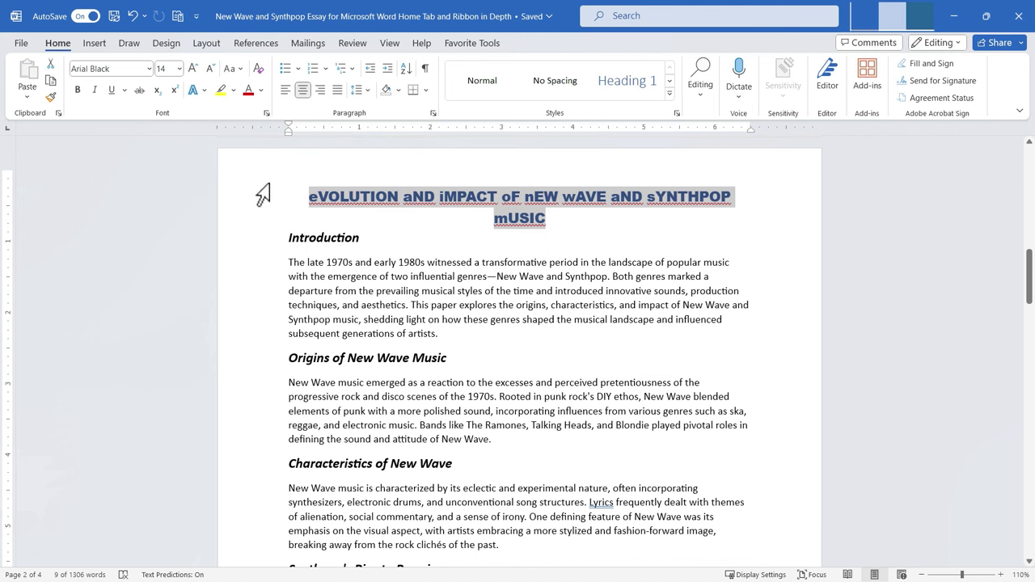
Cycle through the title's capitalization styles and restore "Evolution and Impact of New Wave and Synthpop Music".
key("shift+F3")
key("shift+F3")
key("shift+F3")
key("ctrl+z")
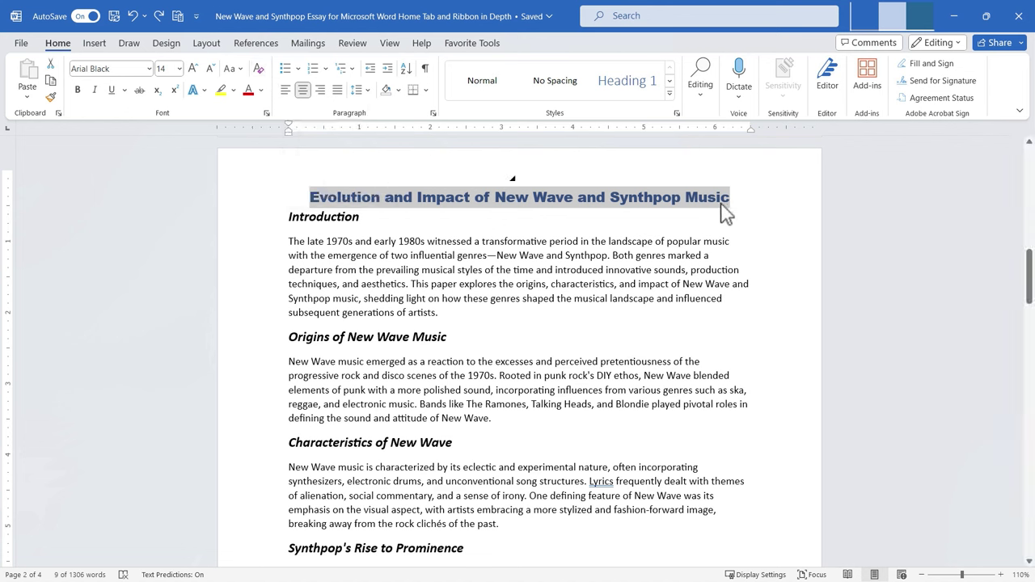
Clear all formatting from the essay title, and undo the clearing.
left_click(259, 69)
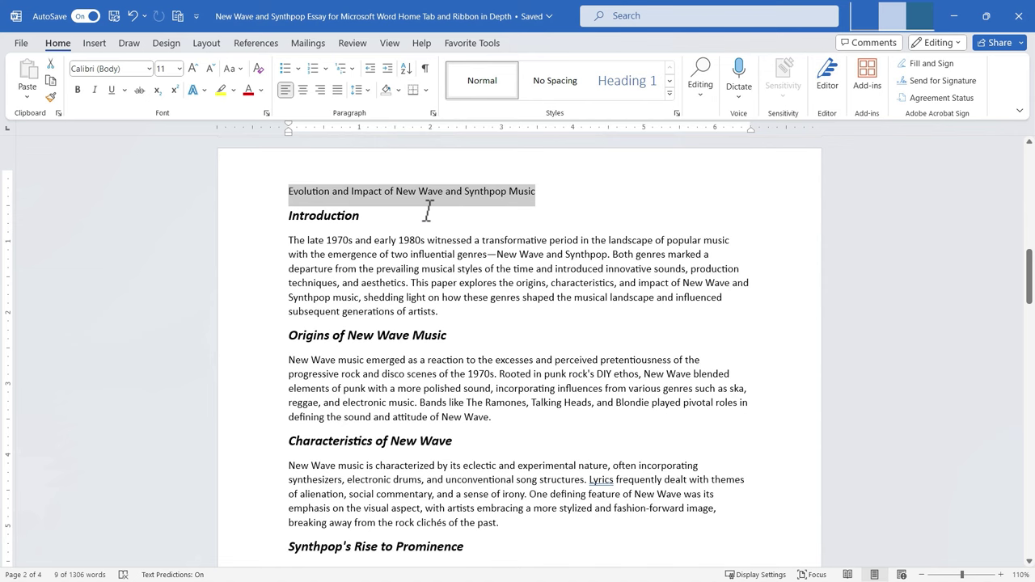
key("ctrl+z")
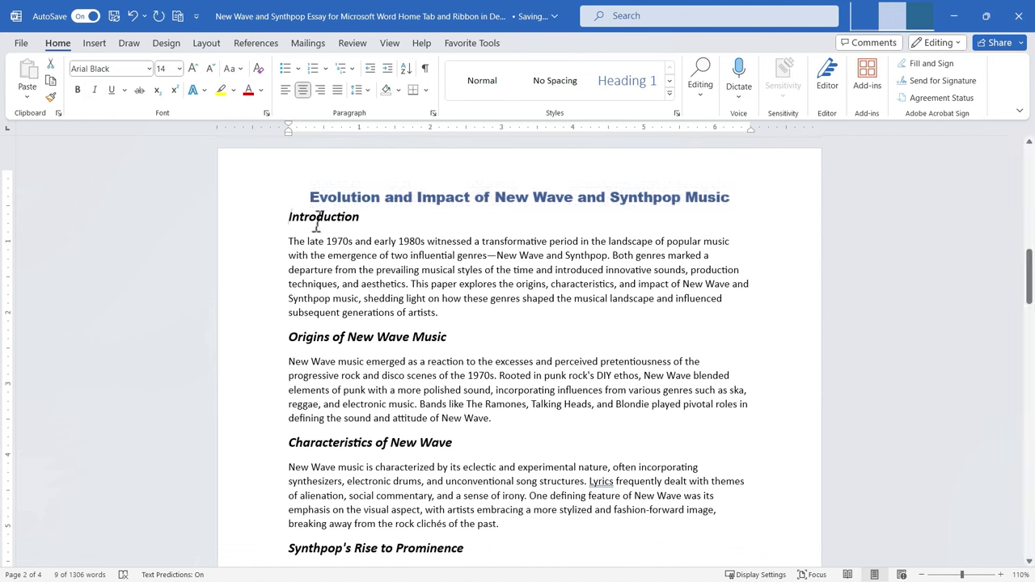
Toggle bold, italic and underline on the "Introduction" heading, leaving it bold and italic without an underline.
left_click_drag(288, 217, 365, 219)
left_click(78, 90)
left_click(78, 90)
left_click(78, 90)
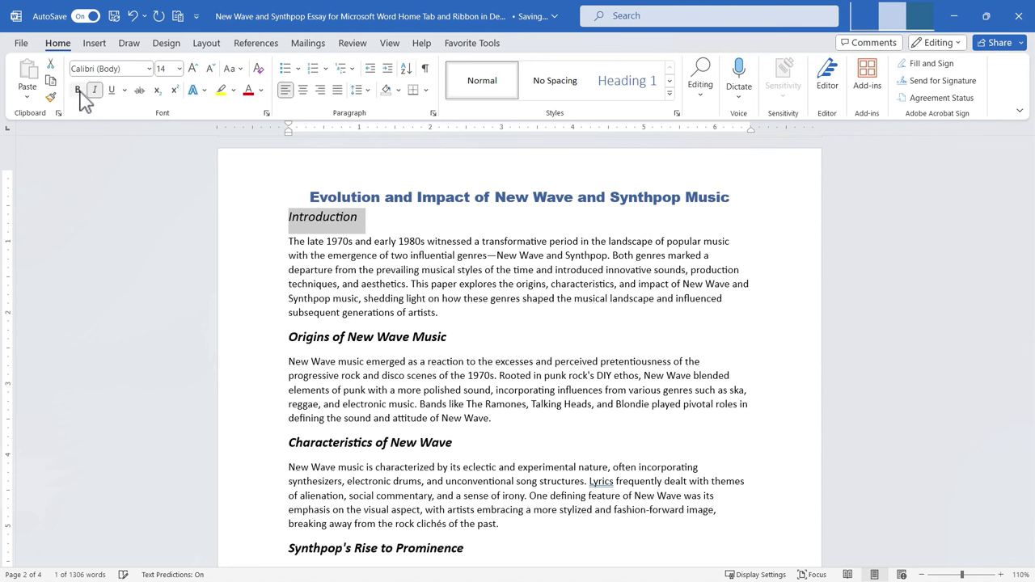
left_click(79, 90)
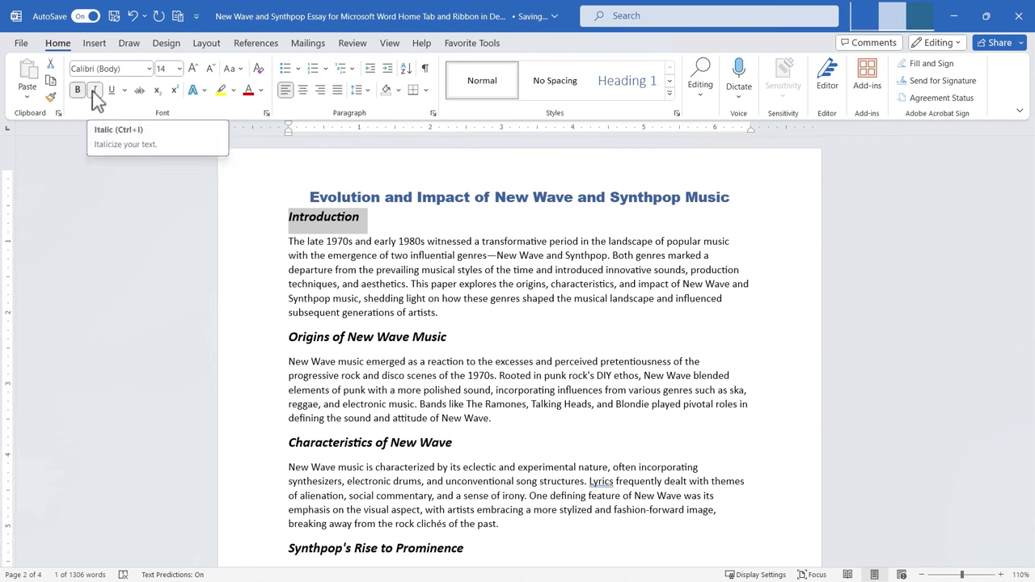
left_click(97, 90)
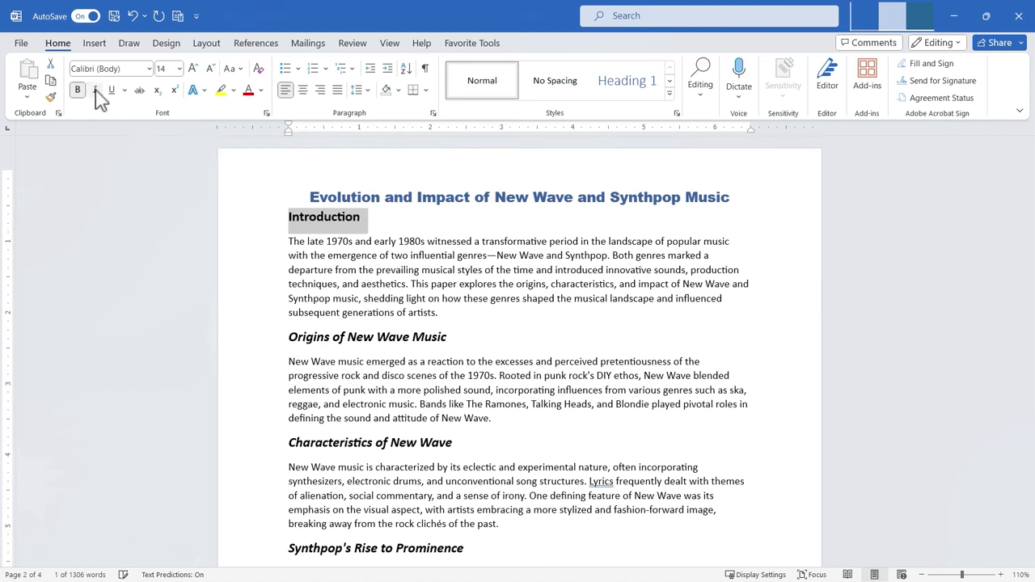
left_click(96, 91)
left_click(111, 91)
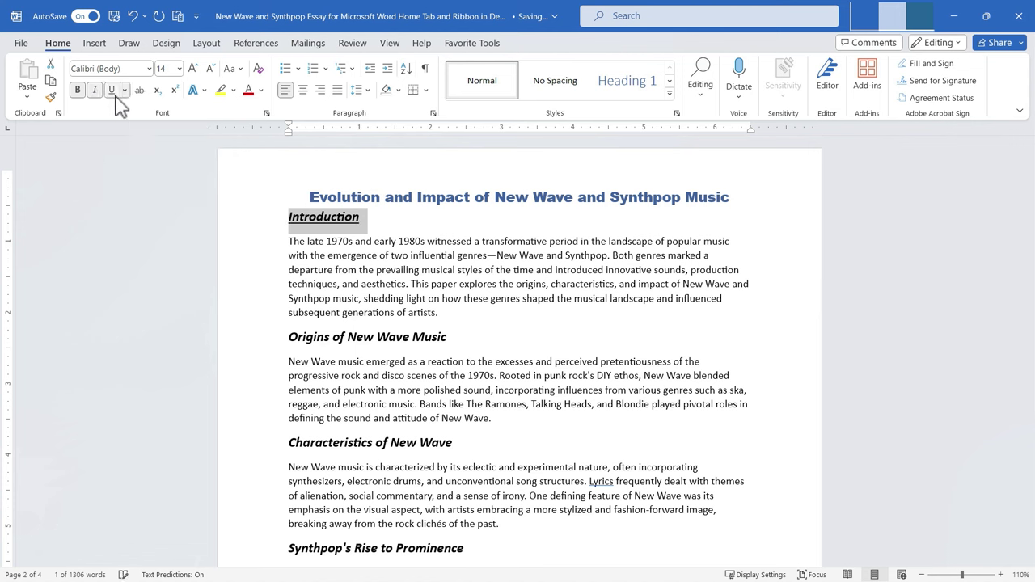
left_click(113, 91)
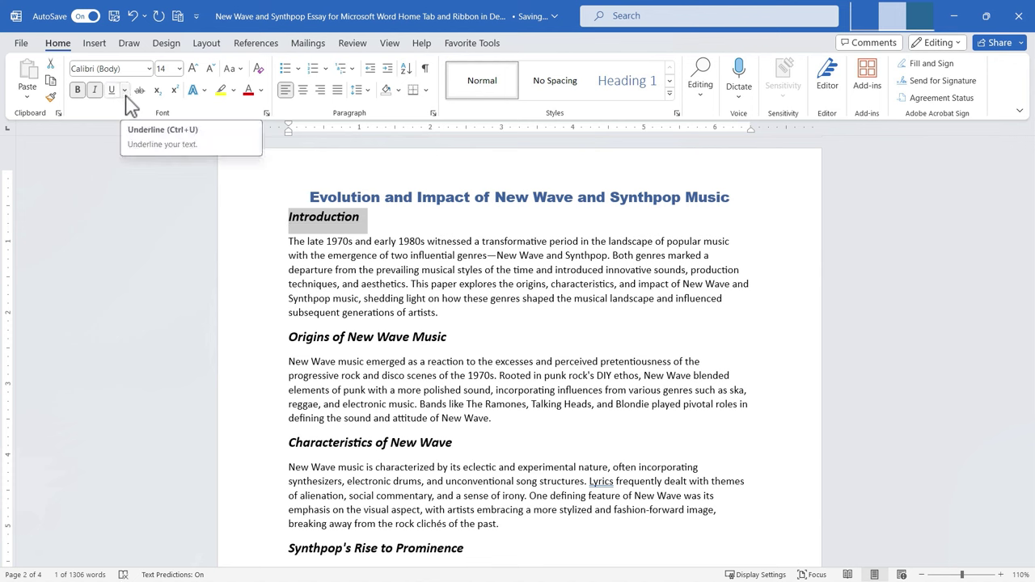
Give the "Introduction" heading a double underline, and replace it with a dashed underline.
left_click(125, 91)
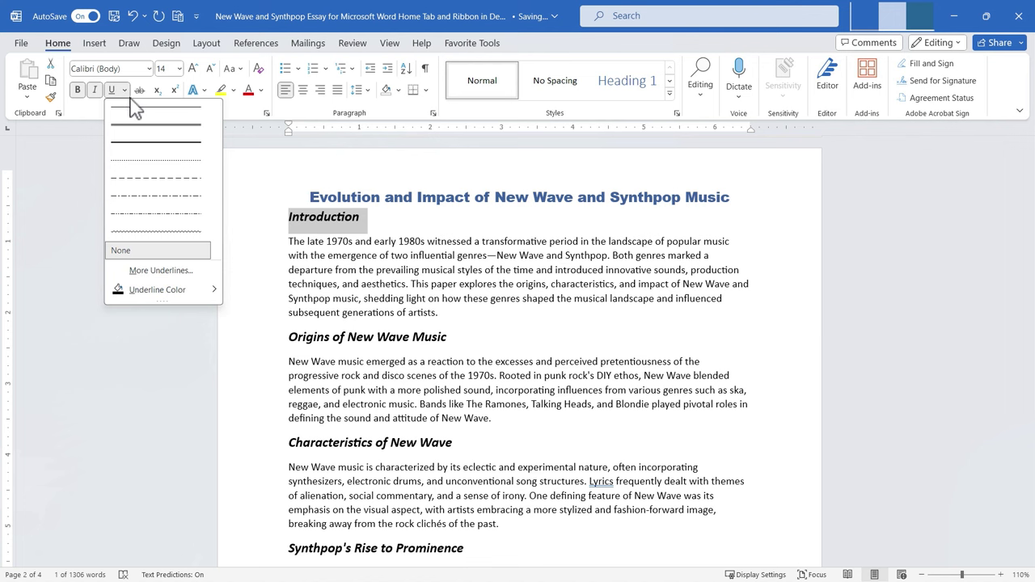
left_click(154, 130)
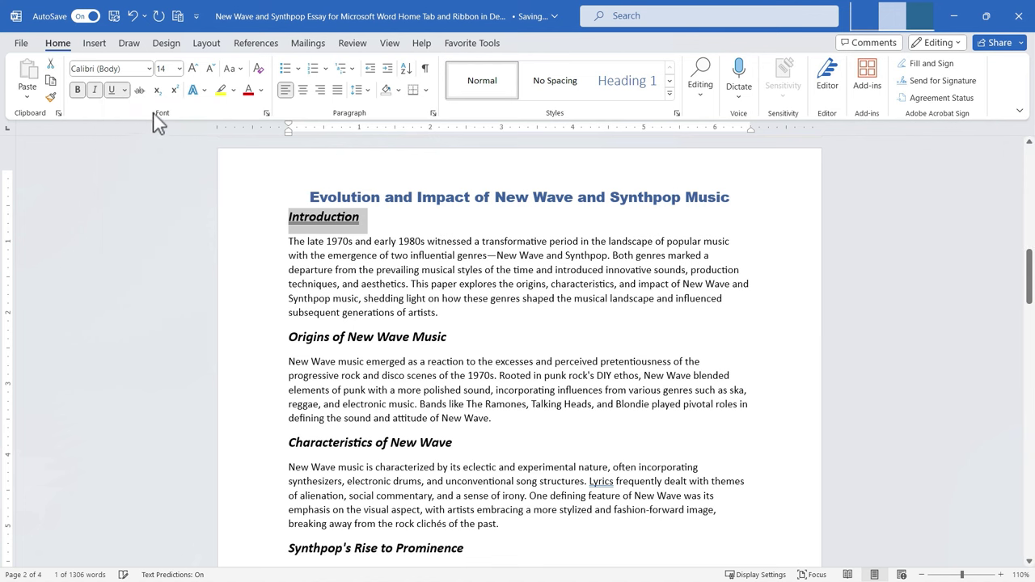
left_click(125, 91)
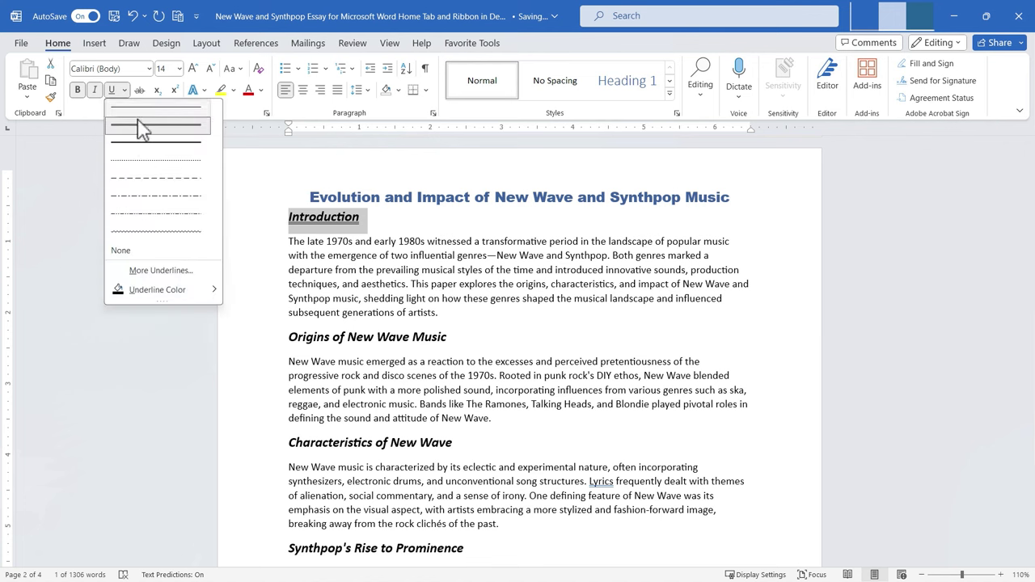
left_click(158, 188)
left_click(342, 285)
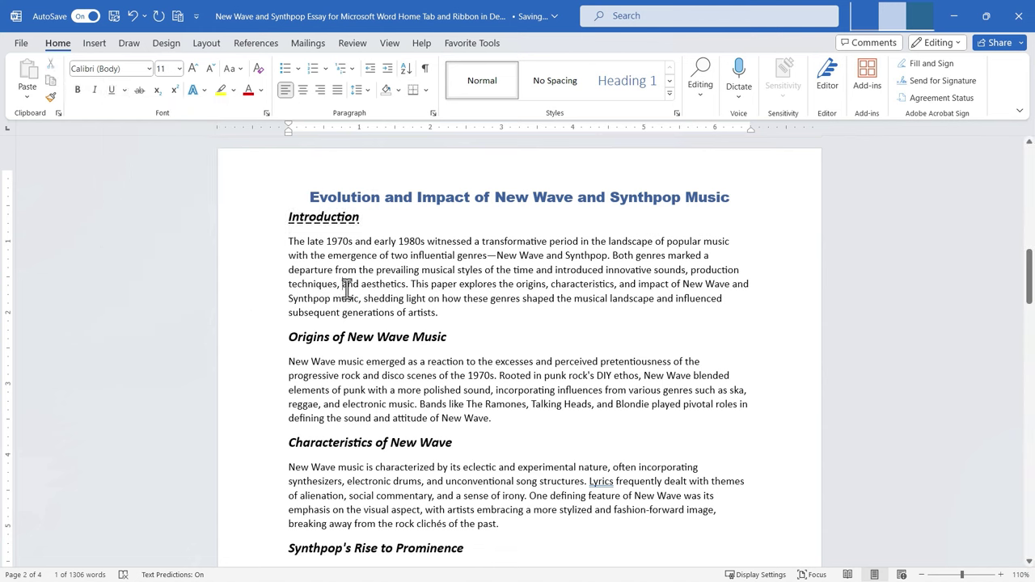
Change the "Introduction" heading's underline to a wavy line and reopen the underline options for the heading.
double_click(299, 215)
left_click(125, 91)
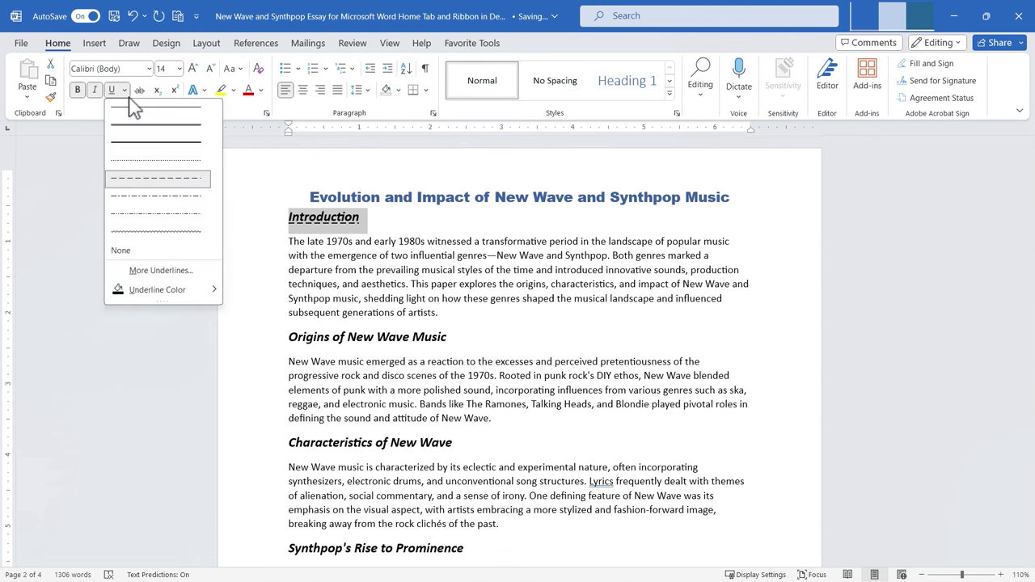
left_click(139, 233)
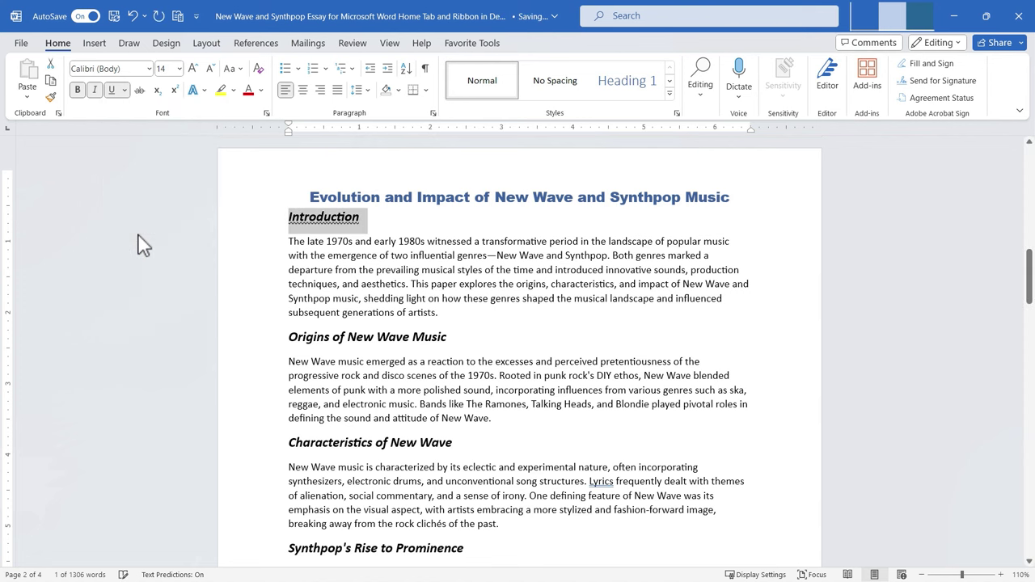
left_click(396, 249)
double_click(324, 217)
left_click(125, 91)
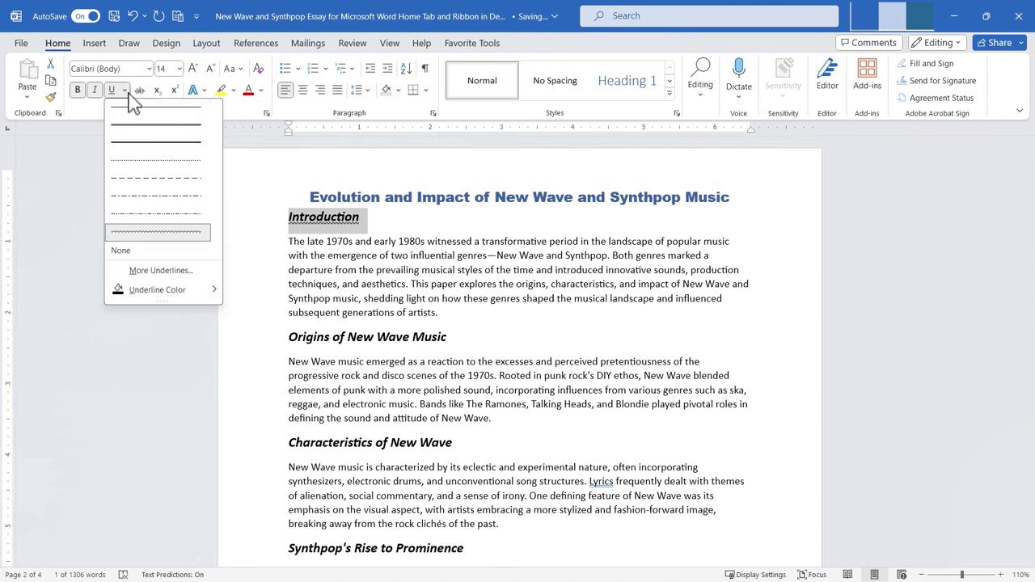
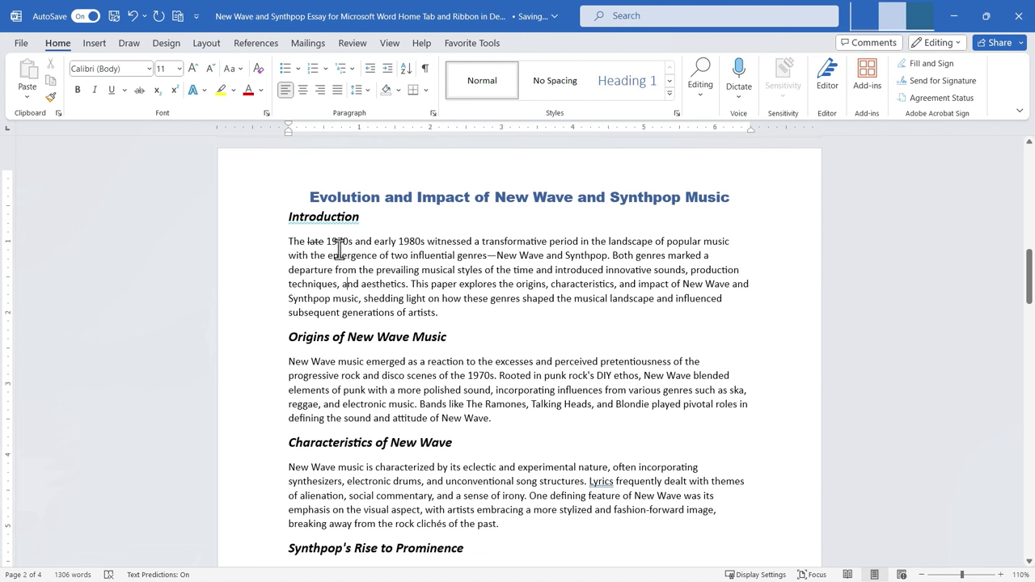
Add a "1" at the end of the "Introduction" heading and format it as subscript.
left_click_drag(289, 217, 356, 217)
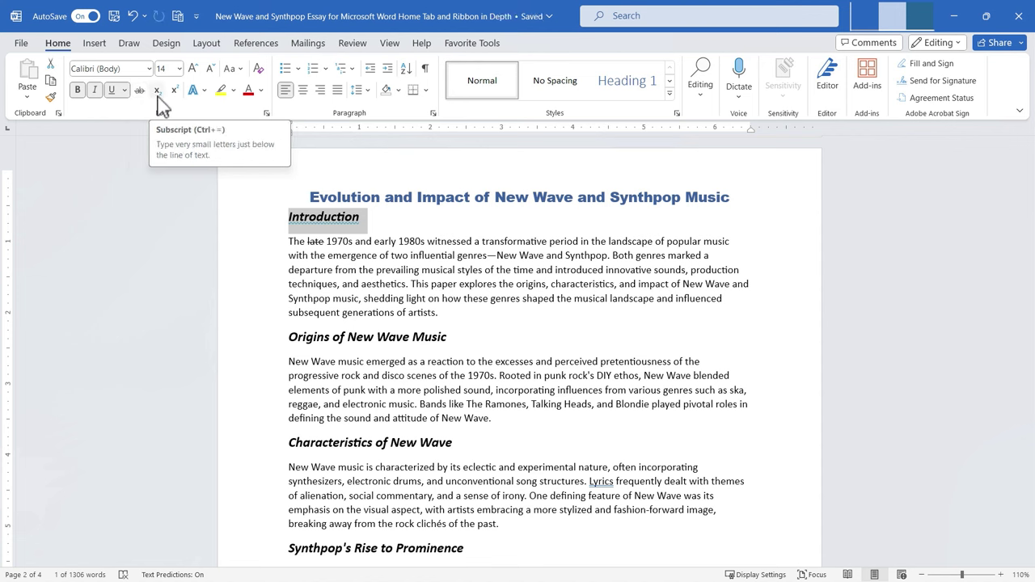
left_click(371, 221)
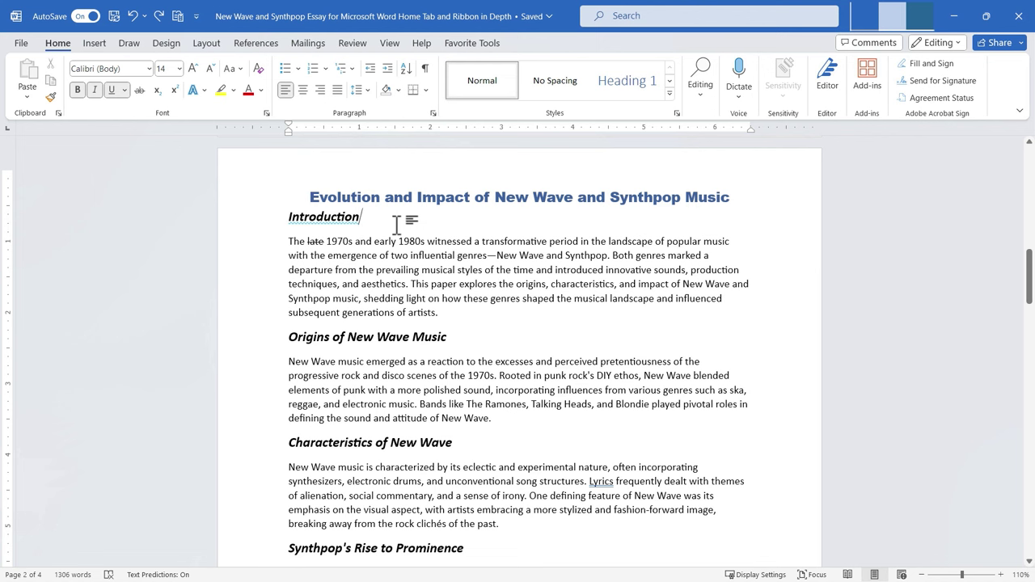
type("1")
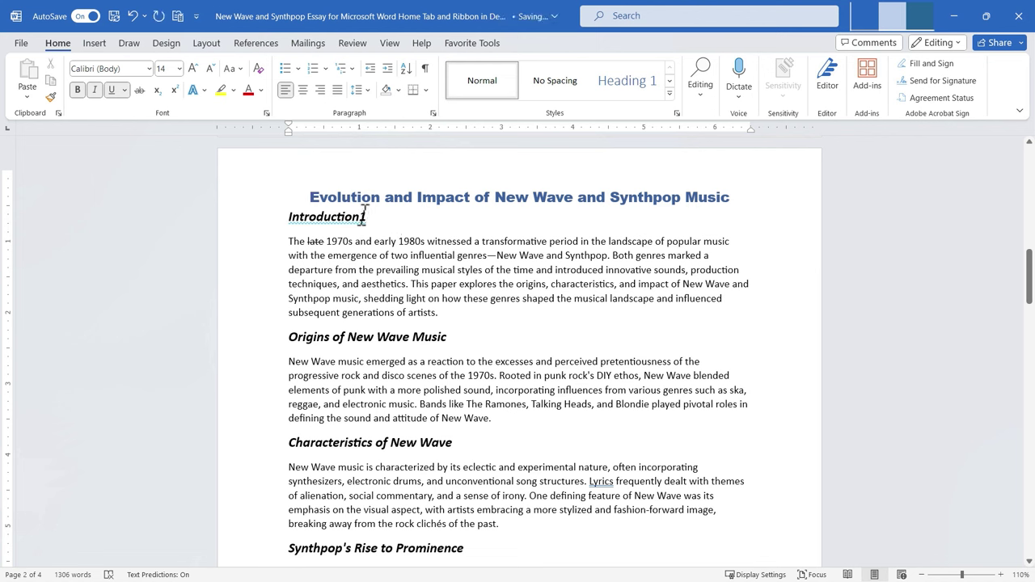
left_click_drag(370, 215, 368, 217)
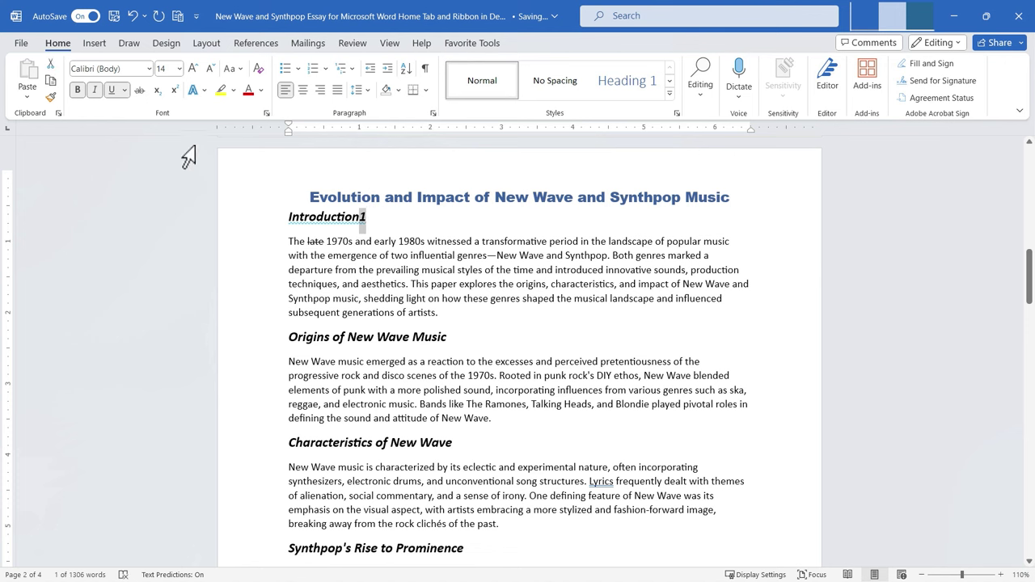
left_click(157, 90)
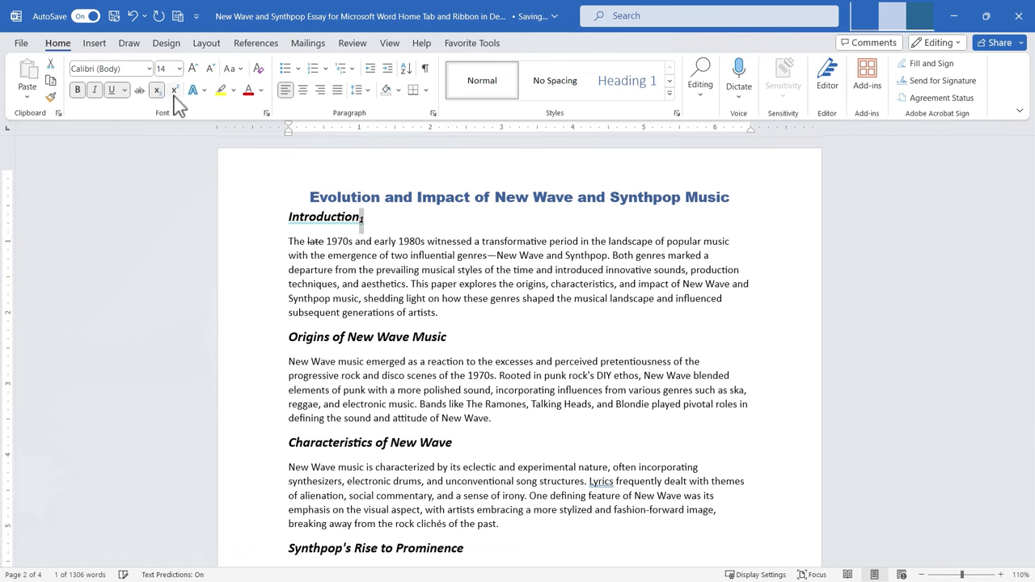
left_click(373, 229)
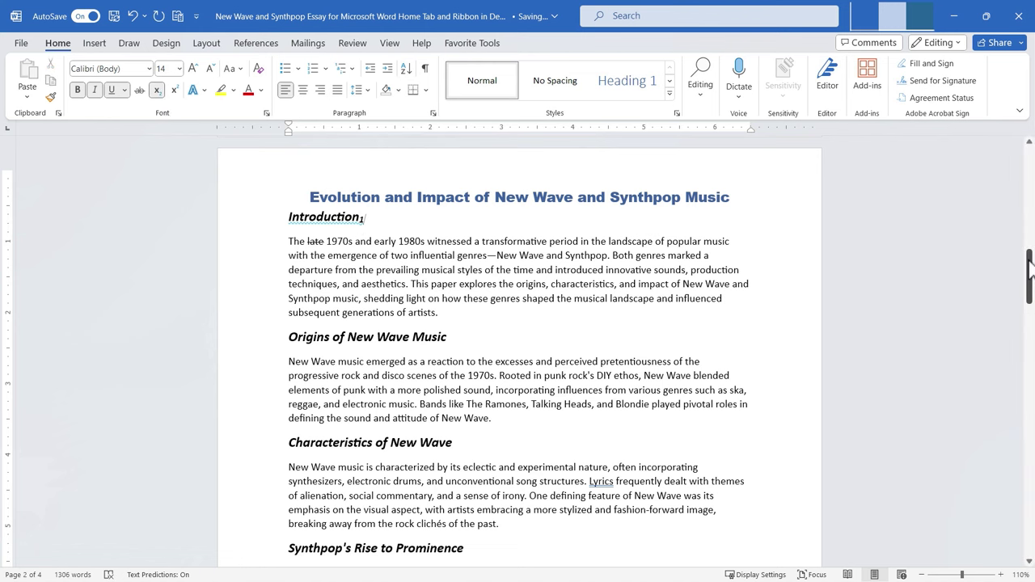
Make the "1" after the "Introduction" heading superscript, and undo back to the heading without the "1".
mouse_move(1030, 271)
left_mouse_down()
mouse_move(1029, 526)
mouse_move(1025, 261)
left_mouse_up()
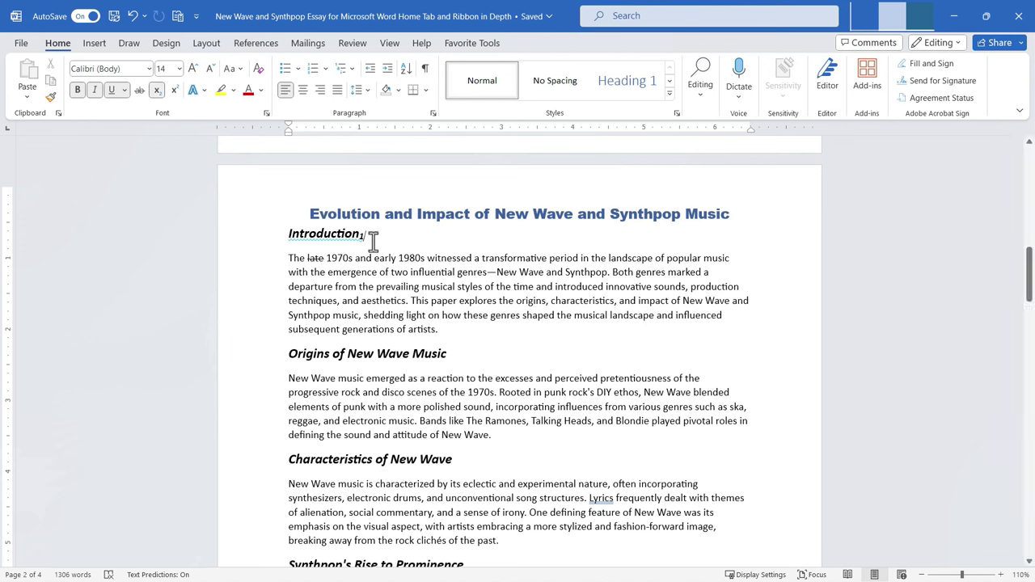
left_click_drag(360, 234, 365, 234)
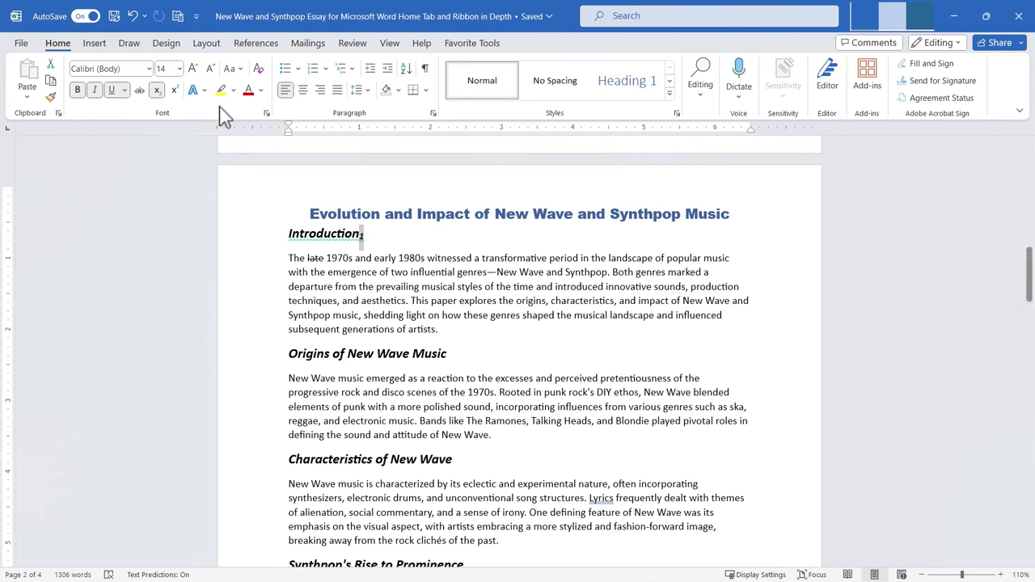
left_click(176, 90)
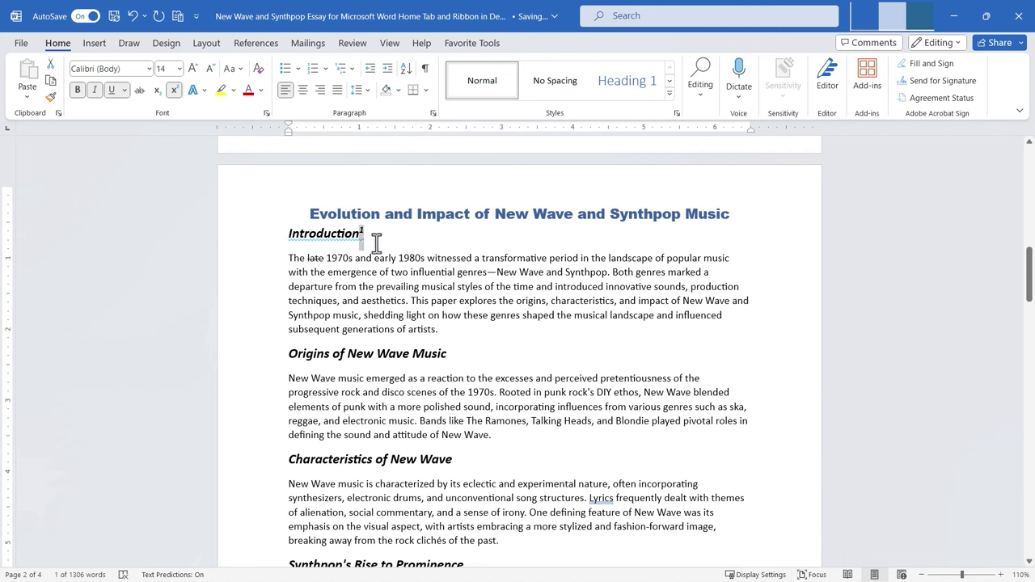
left_click(375, 241)
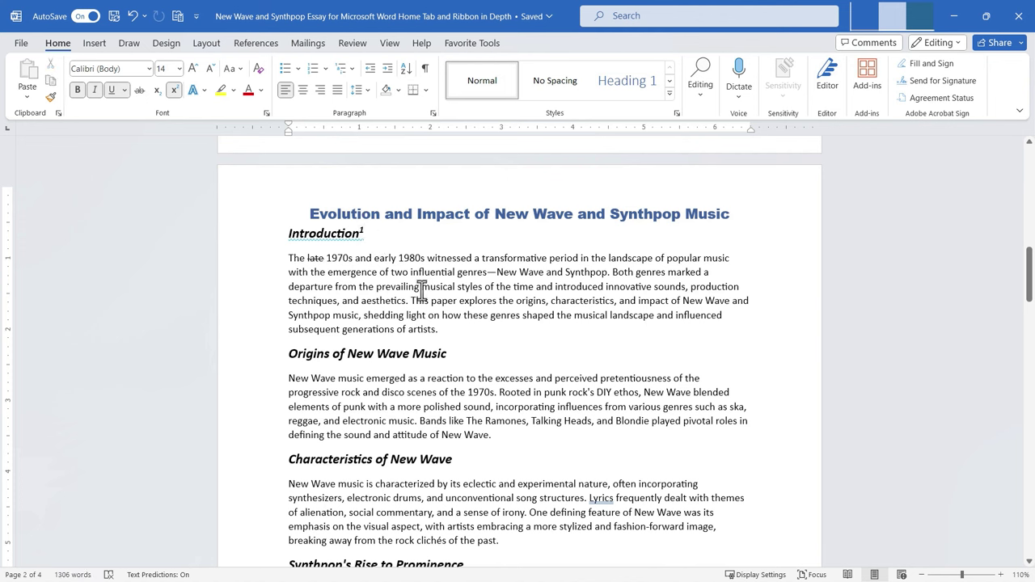
key("ctrl+z")
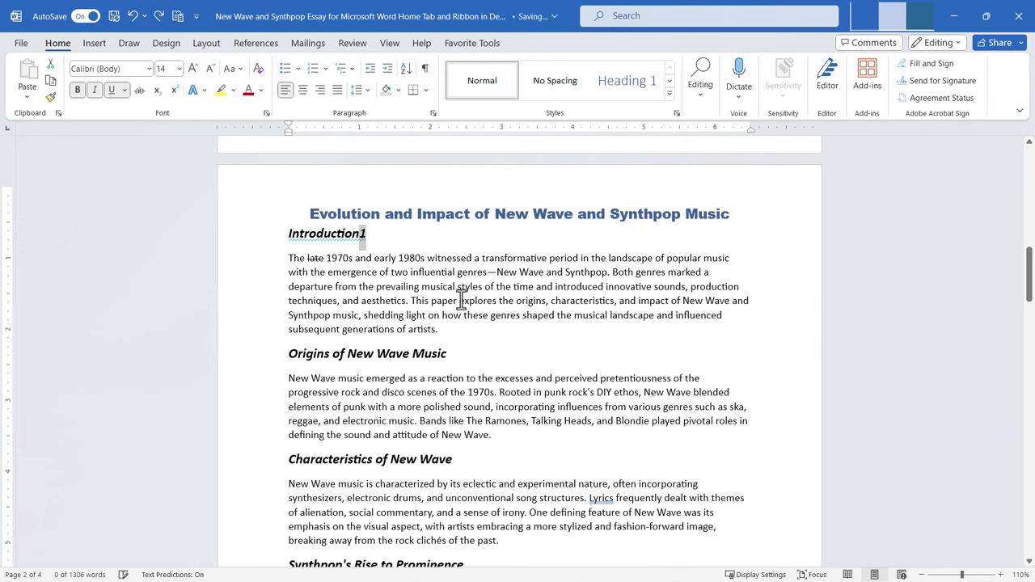
key("ctrl+z")
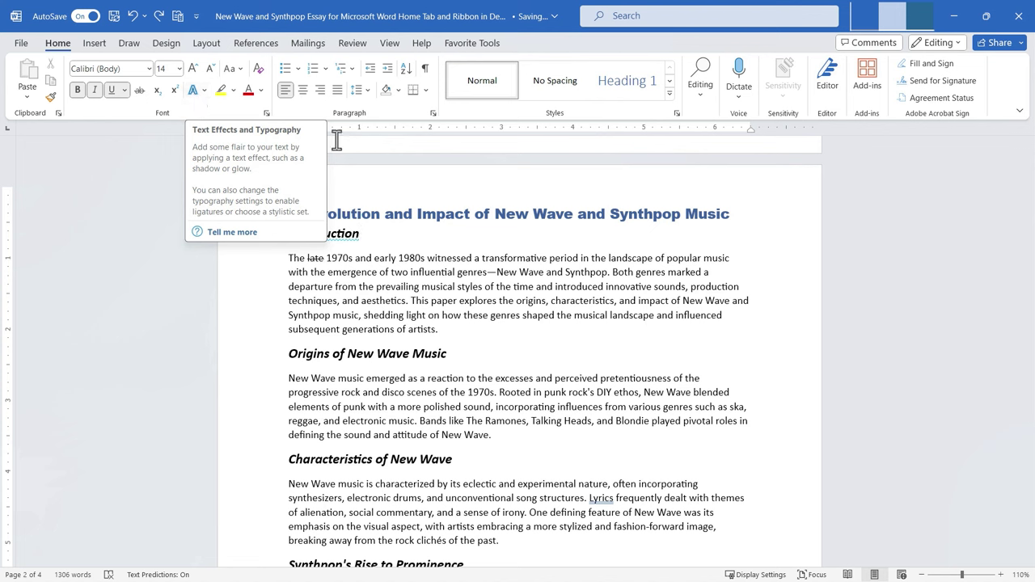
Apply the blue Accent color 5 text effect with white outline and hard blue shadow to "New Wave" in the title.
left_click(456, 215)
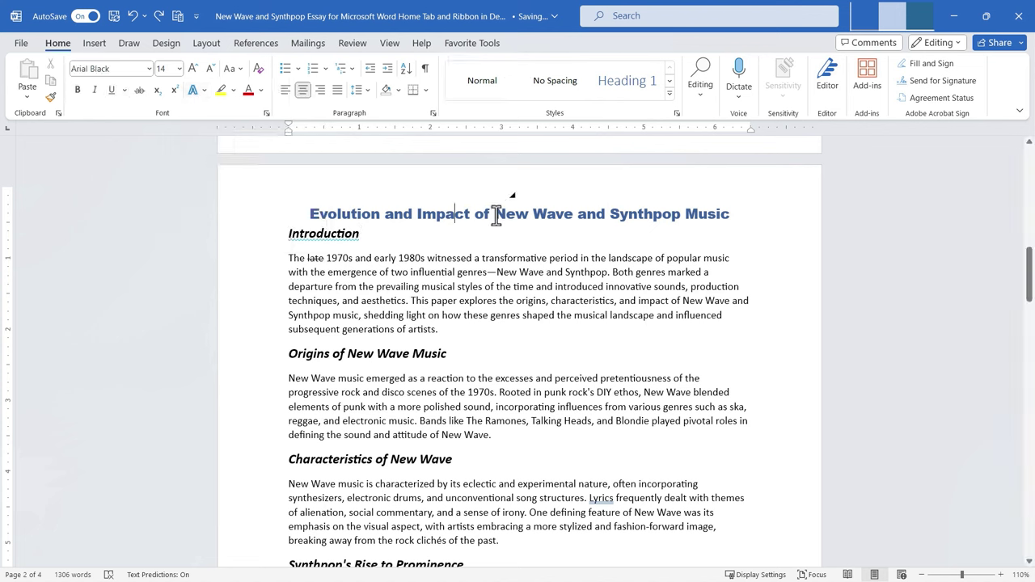
left_click_drag(496, 216, 571, 230)
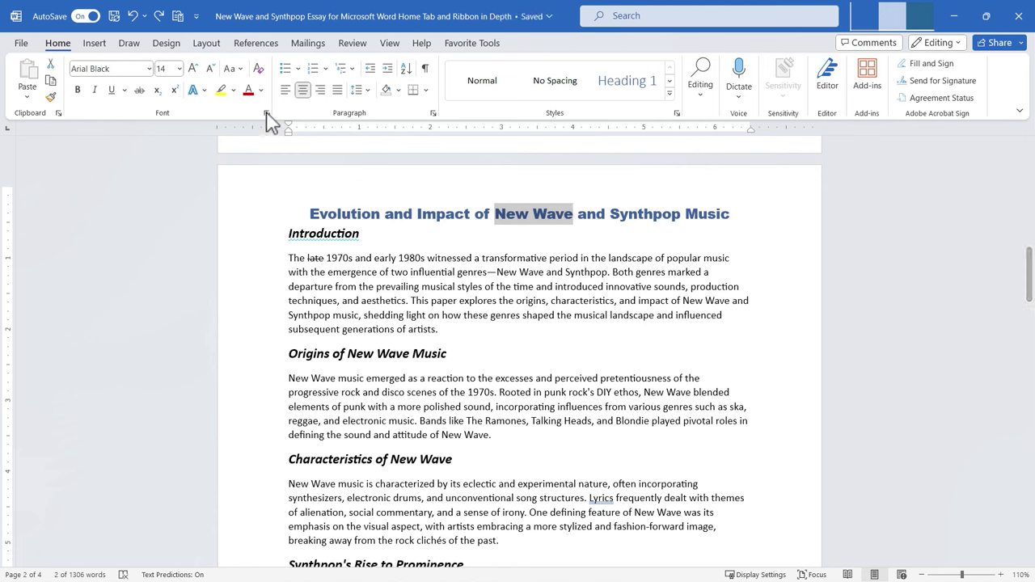
left_click(207, 91)
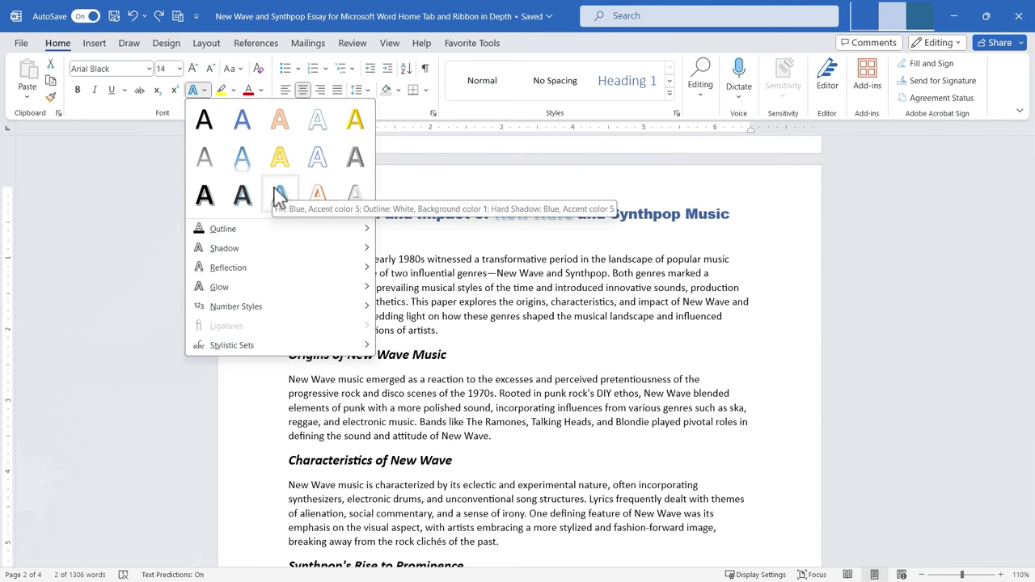
left_click(279, 200)
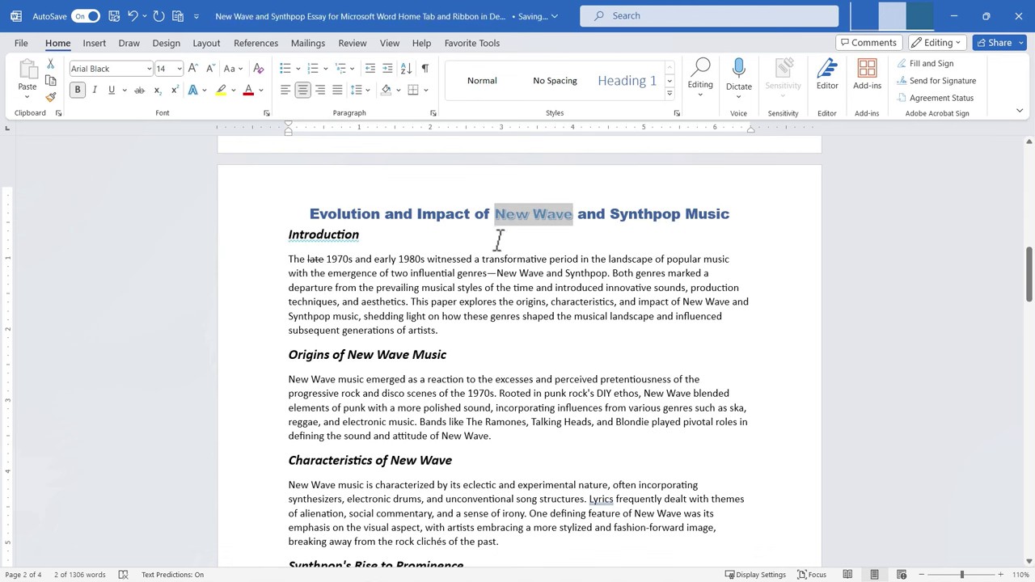
left_click(518, 202)
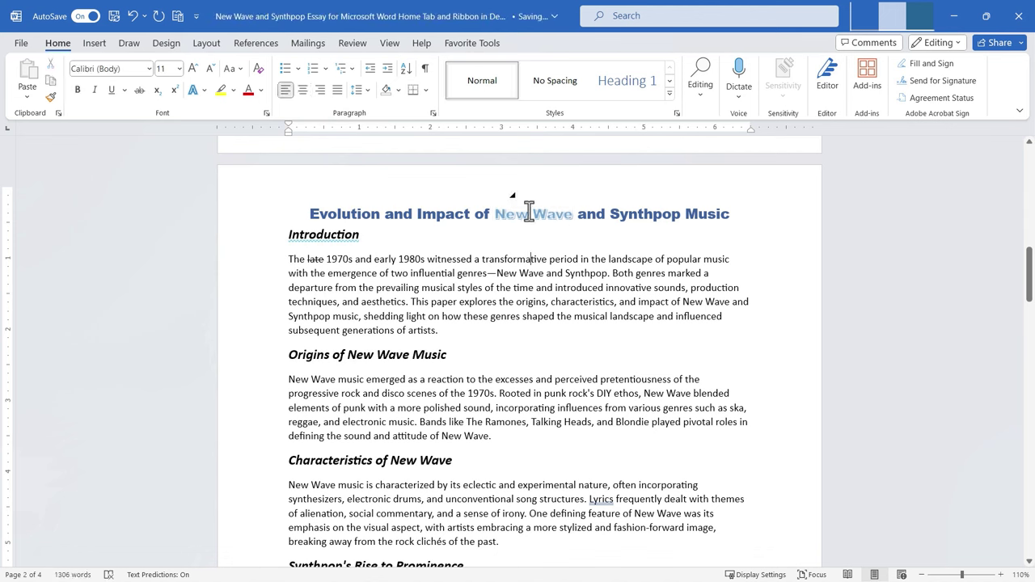
Examine the text effect presets and the outline, shadow, reflection, glow and typography options without applying any.
left_click(207, 92)
left_click(208, 92)
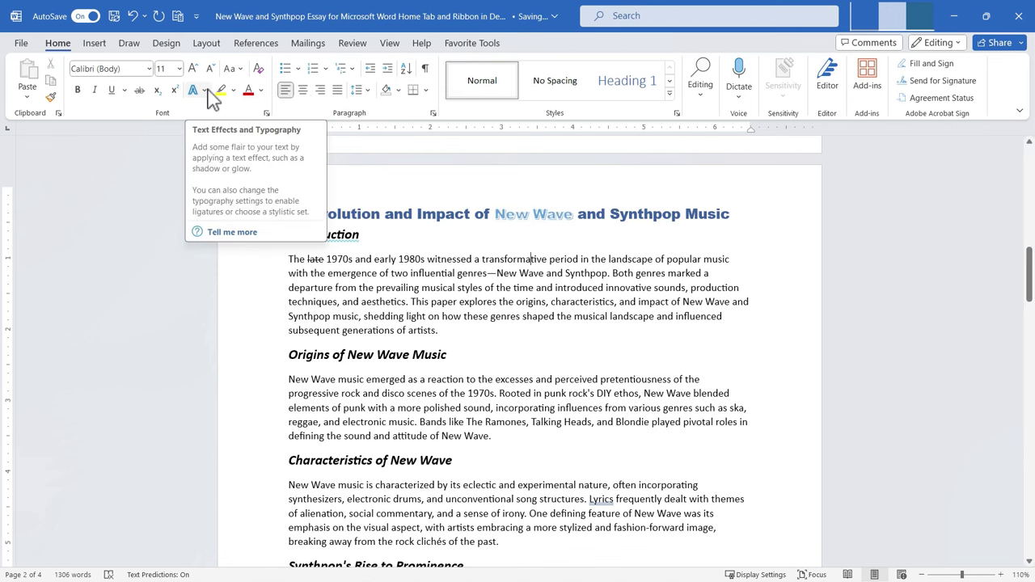
left_click(208, 92)
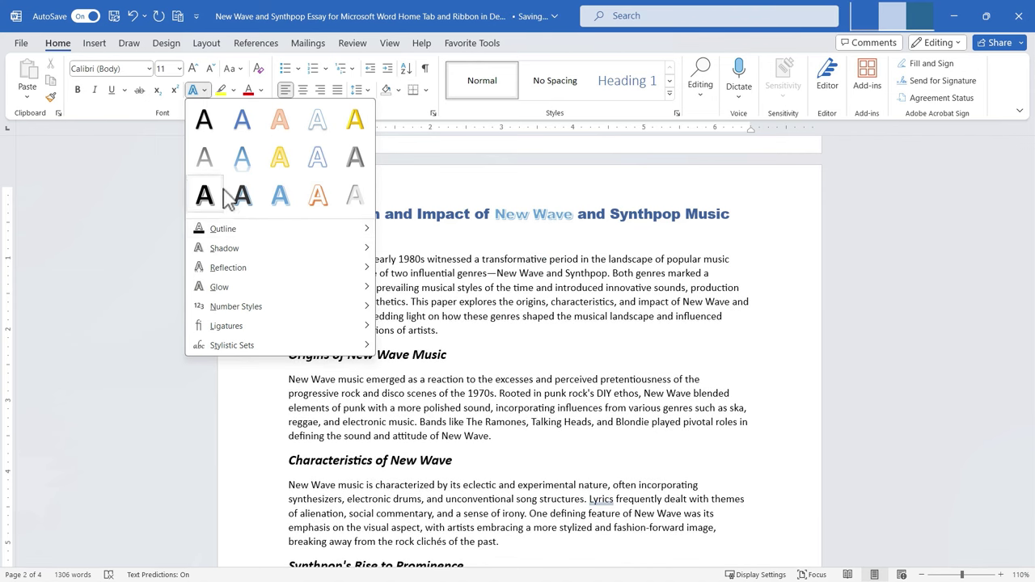
mouse_move(240, 233)
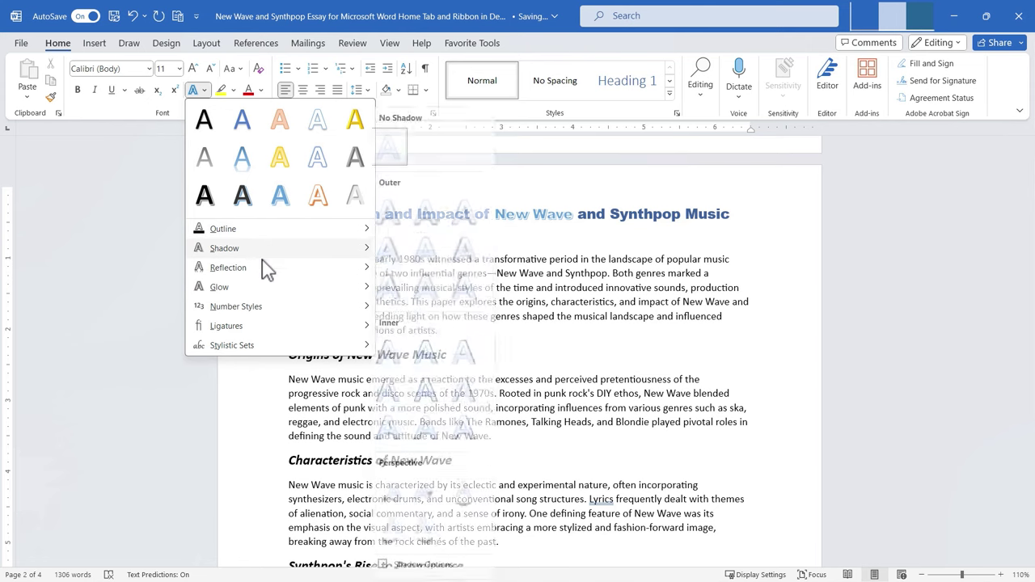
mouse_move(273, 276)
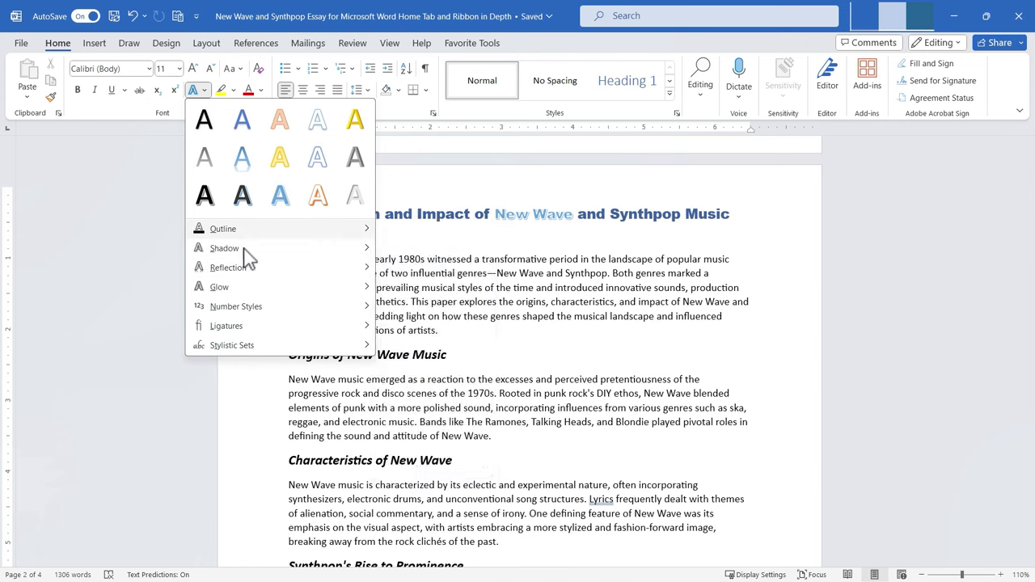
mouse_move(235, 257)
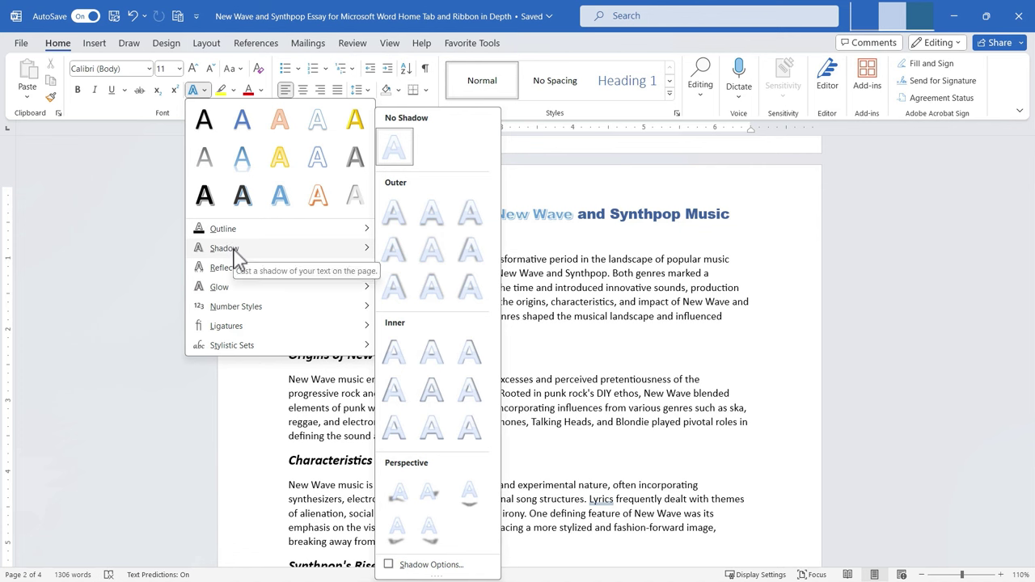
mouse_move(232, 278)
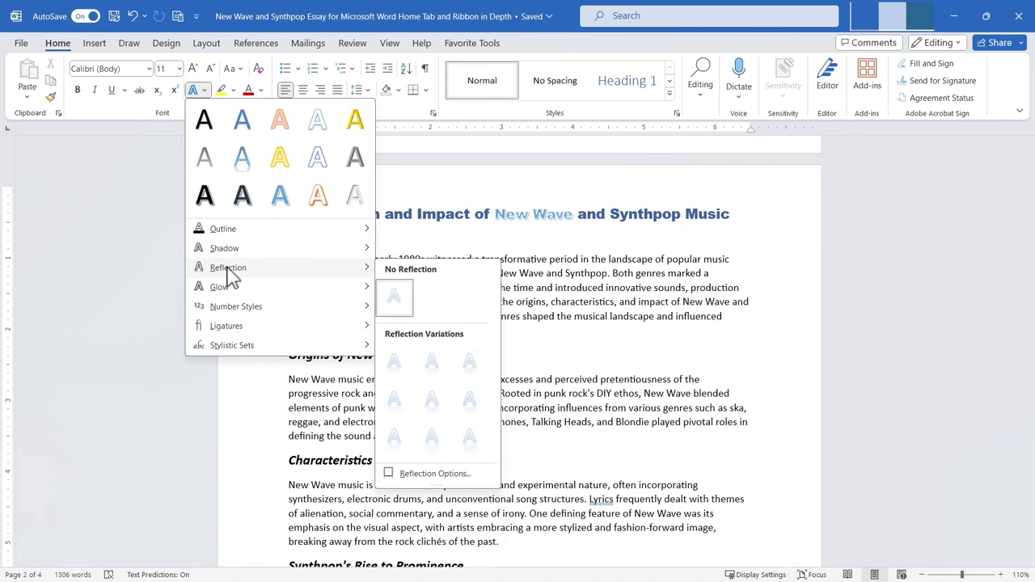
mouse_move(226, 297)
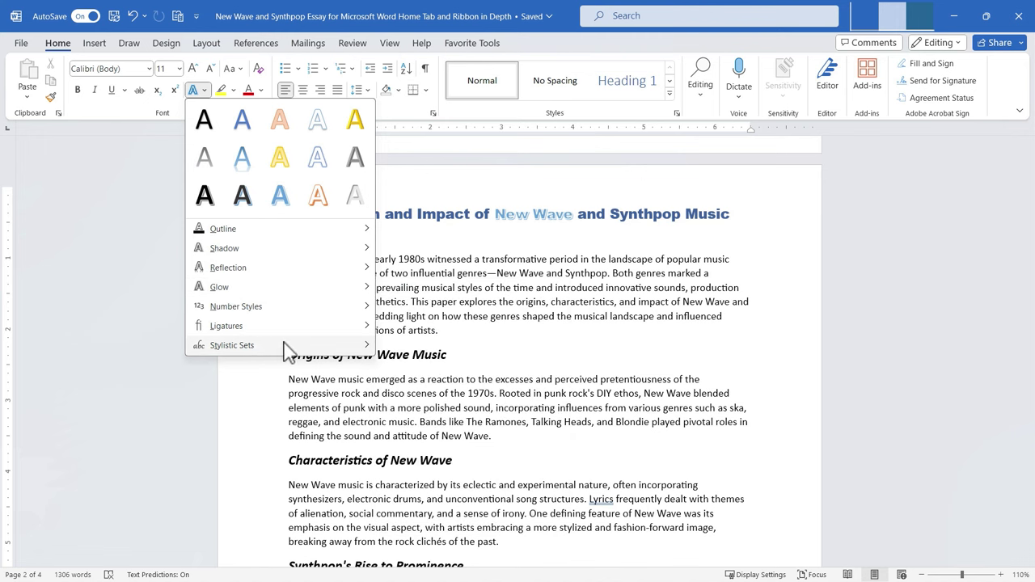
mouse_move(287, 348)
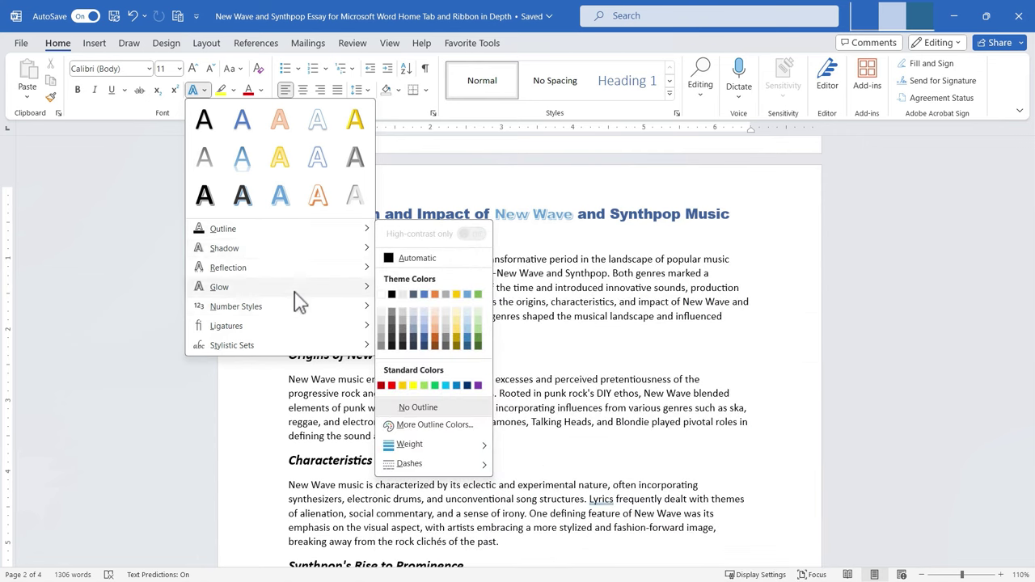
mouse_move(317, 252)
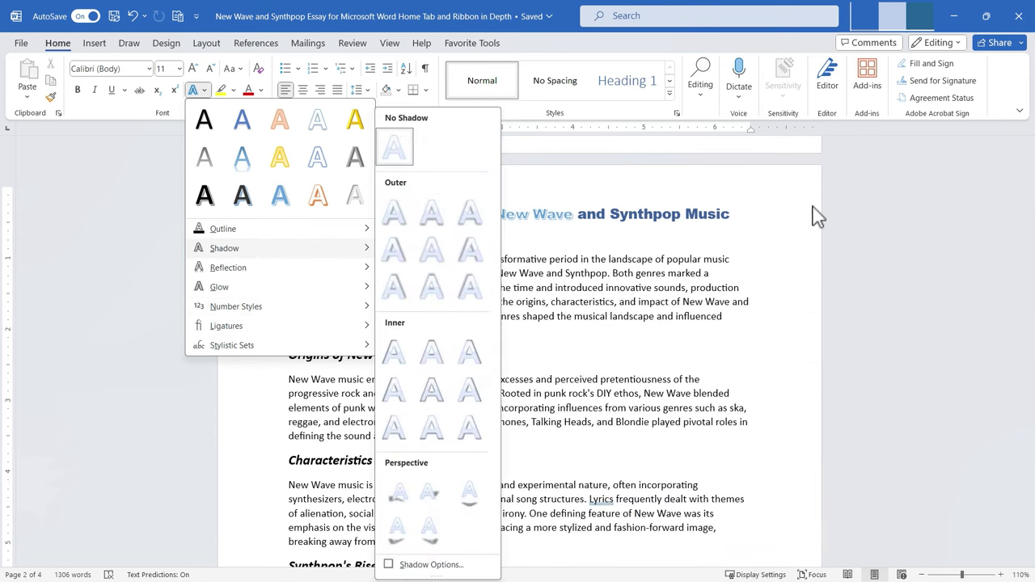
left_click(856, 207)
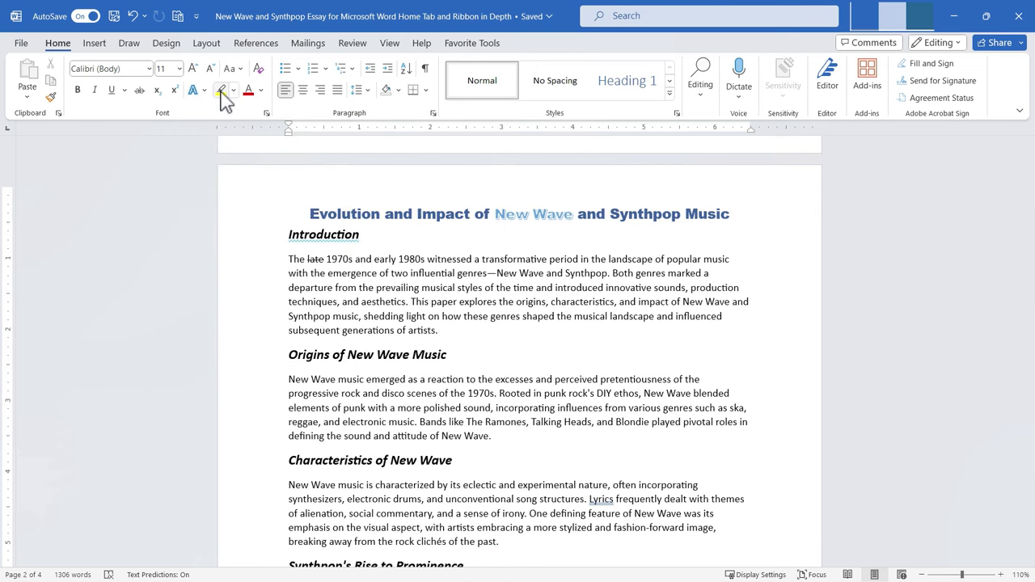
Highlight "Synthpop" in the title in yellow, and reapply yellow from the highlight color choices.
left_click_drag(612, 214, 680, 220)
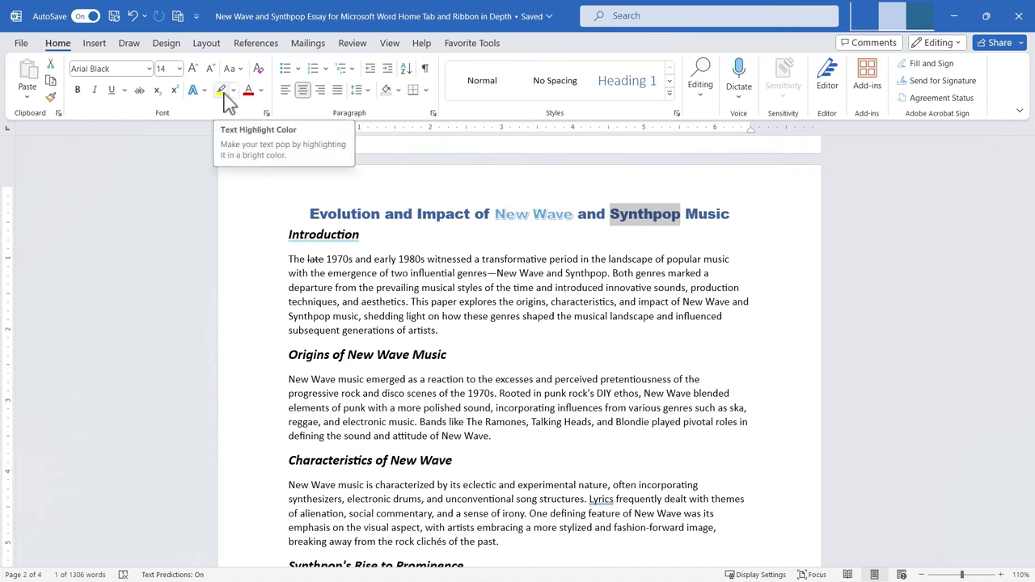
left_click(221, 91)
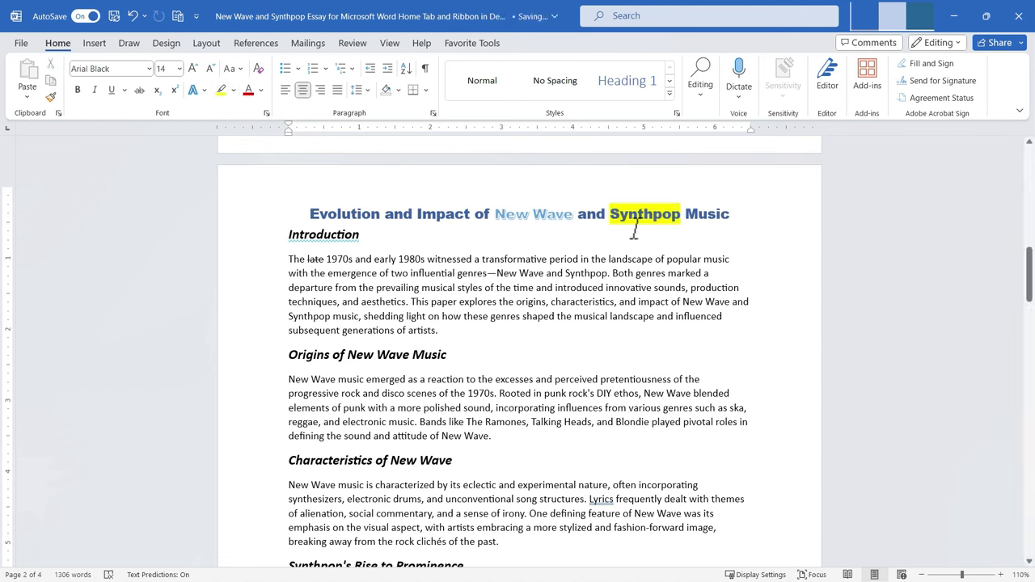
left_click_drag(612, 214, 682, 215)
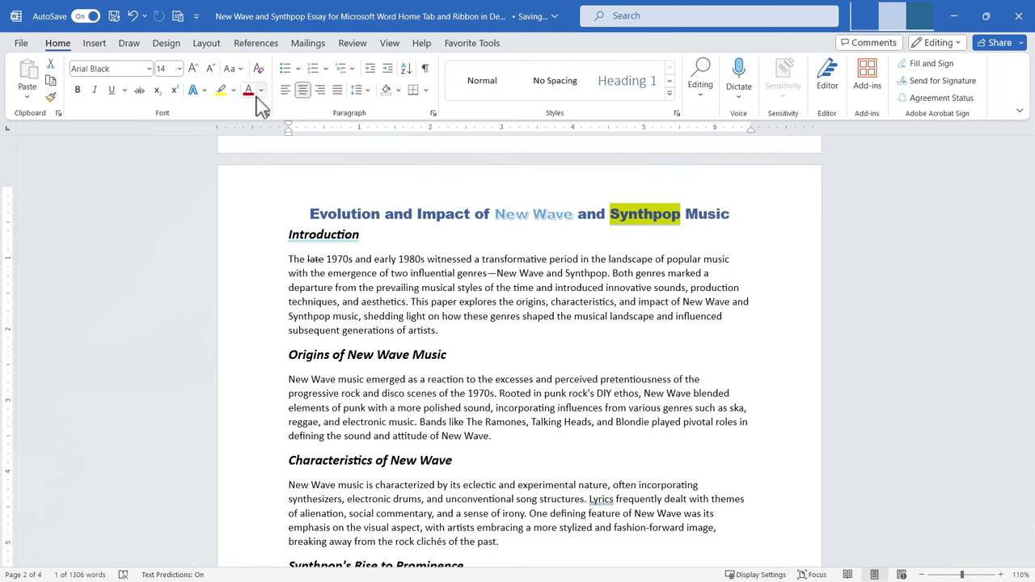
left_click(234, 91)
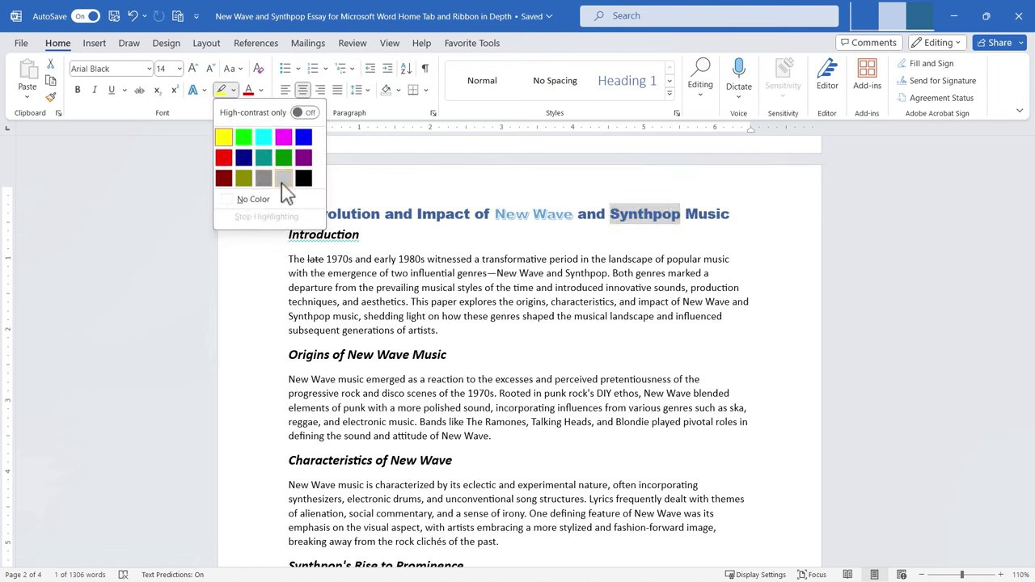
left_click(223, 138)
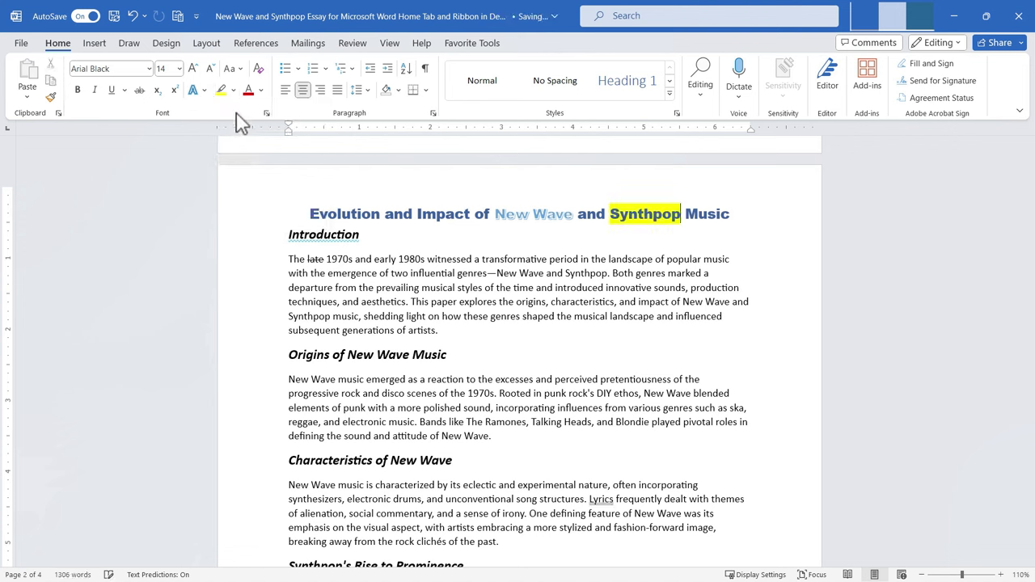
left_click(683, 279)
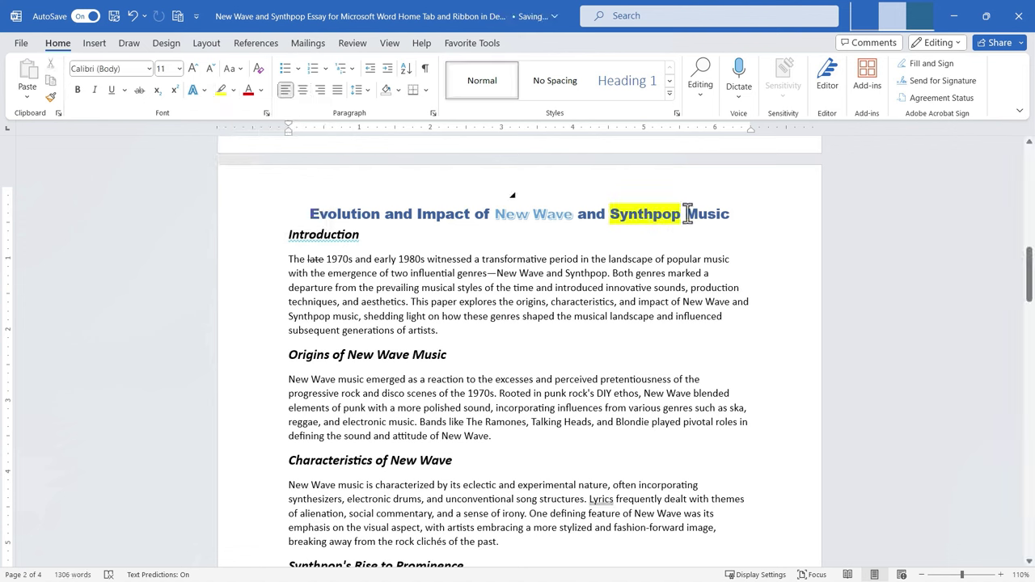
Change the font color of "Music" in the title to the orange theme color, and undo the change.
left_click_drag(687, 214, 728, 222)
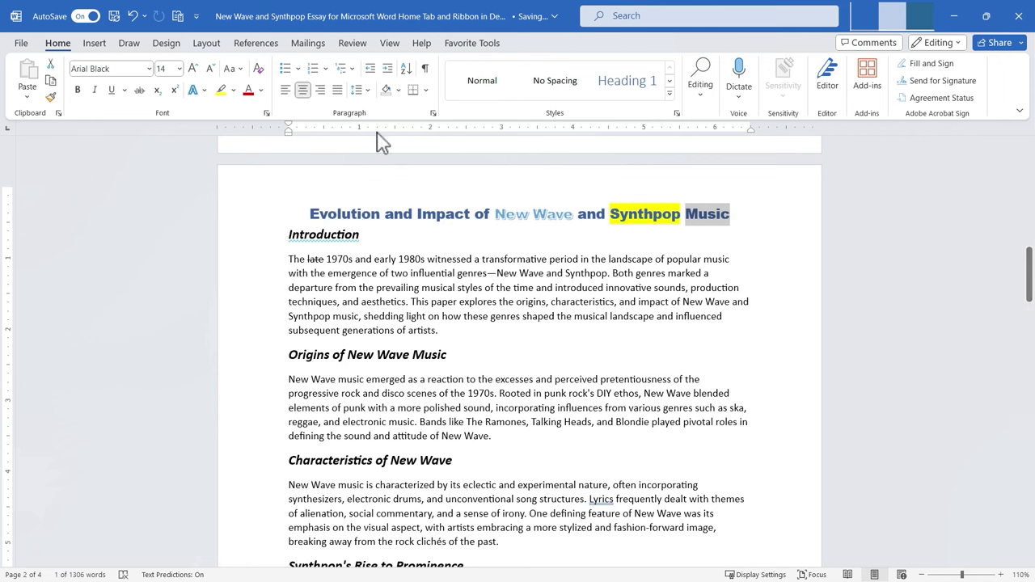
left_click(261, 91)
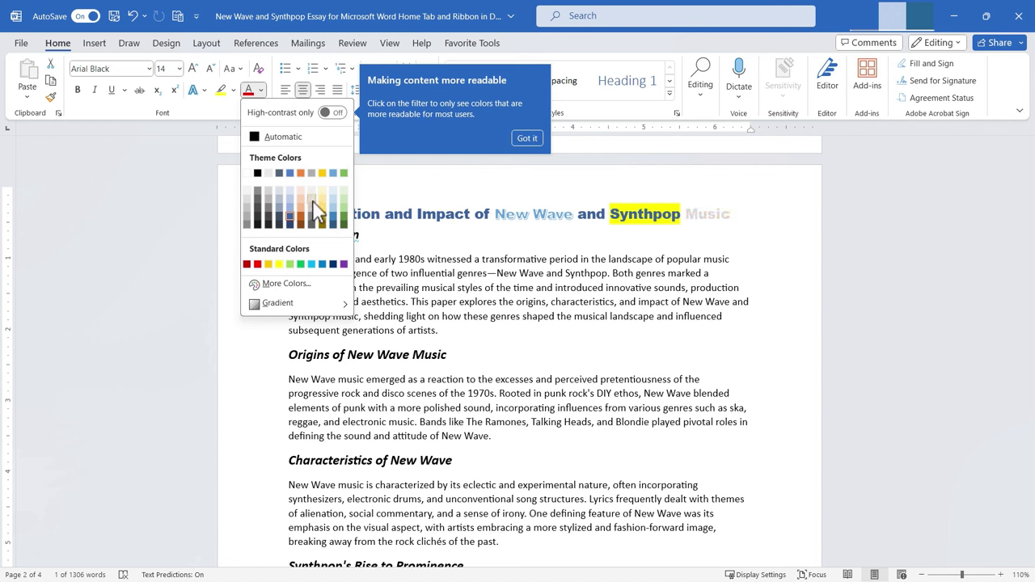
left_click(302, 174)
left_click(746, 261)
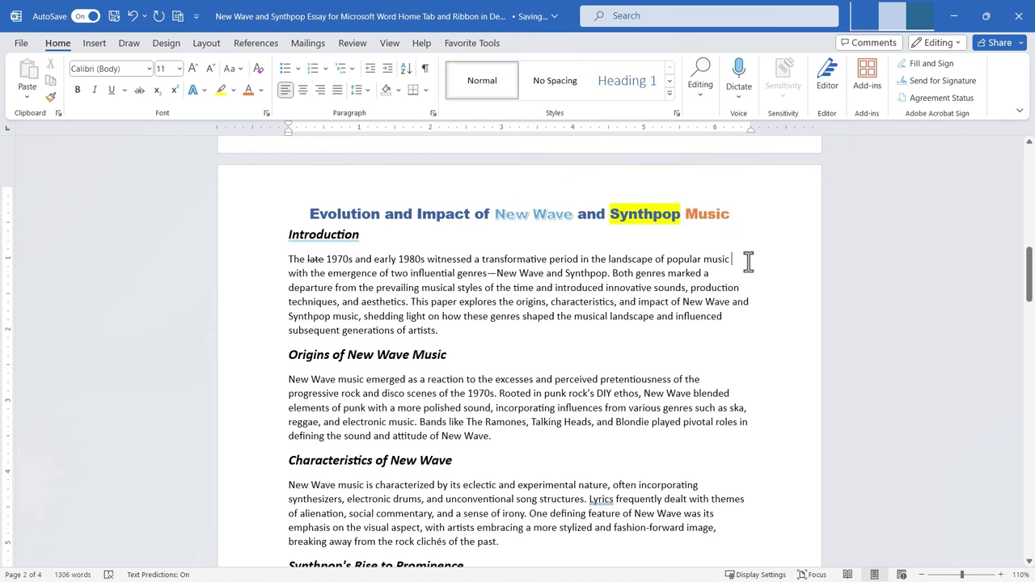
key("ctrl+z")
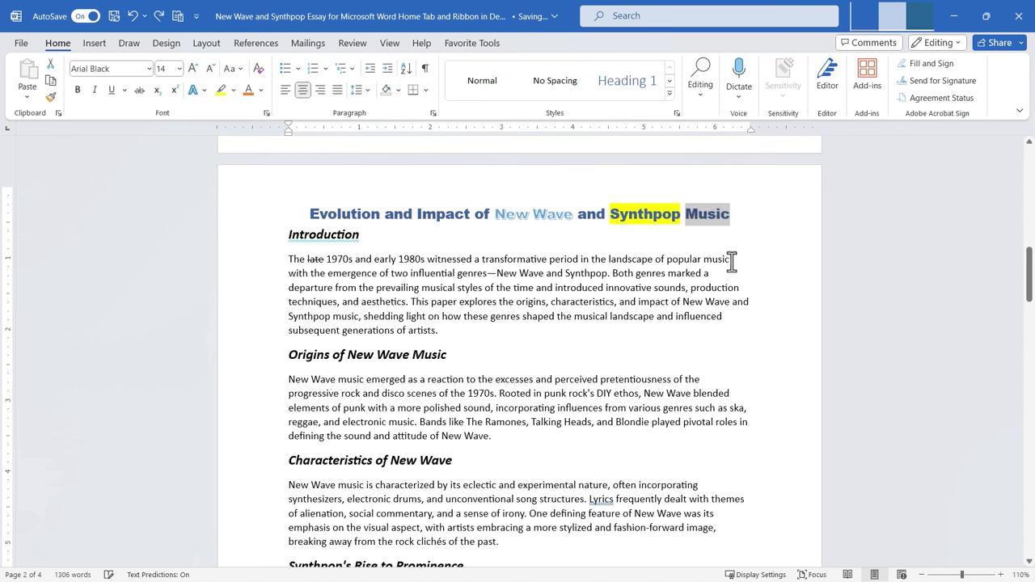
Preview the font color gradient variations on "Music" in the title and choose No Gradient.
left_click(262, 93)
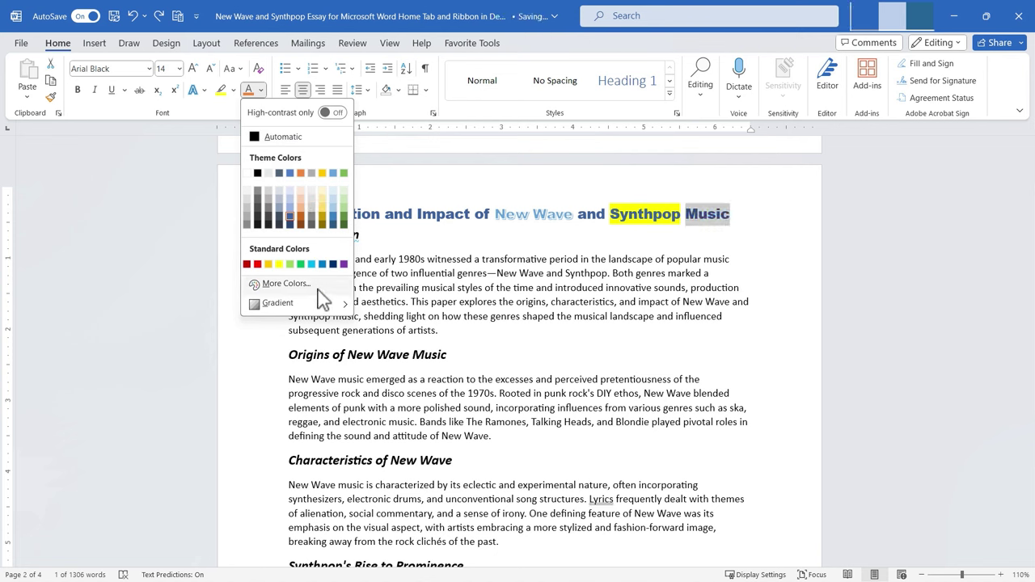
mouse_move(337, 303)
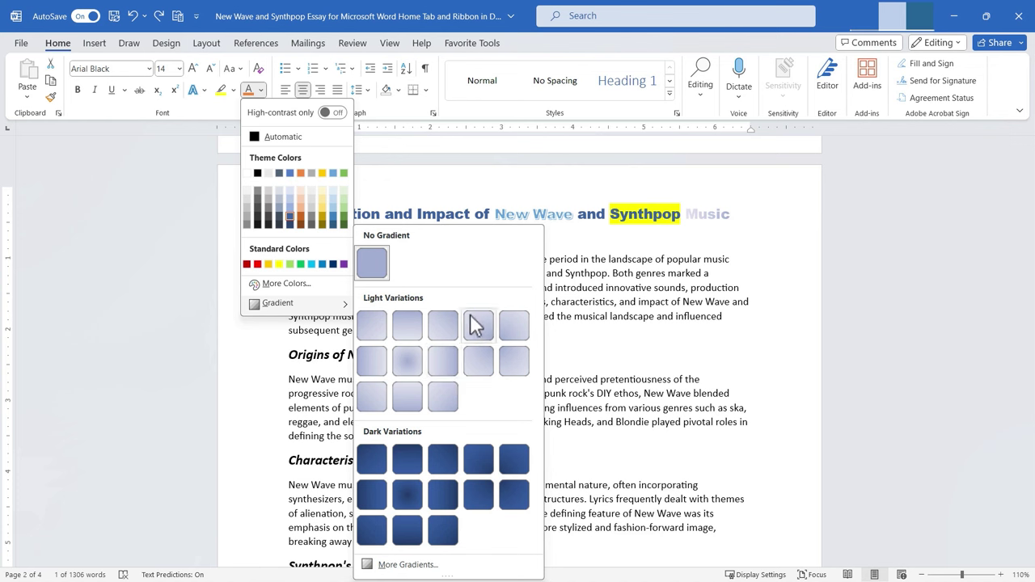
left_click(376, 262)
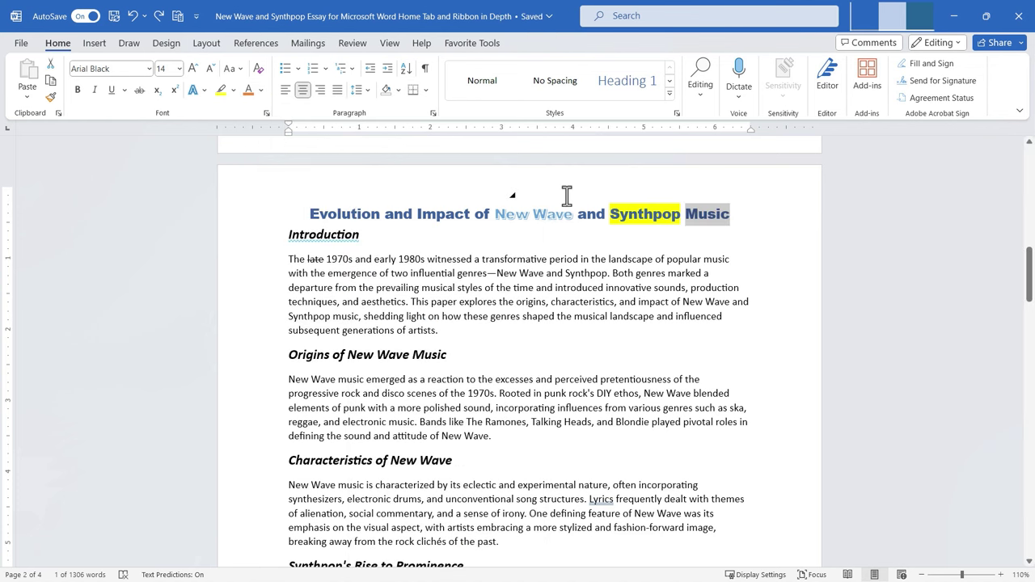
Hide the word "Music" in the title with the Hidden font effect.
left_click(267, 115)
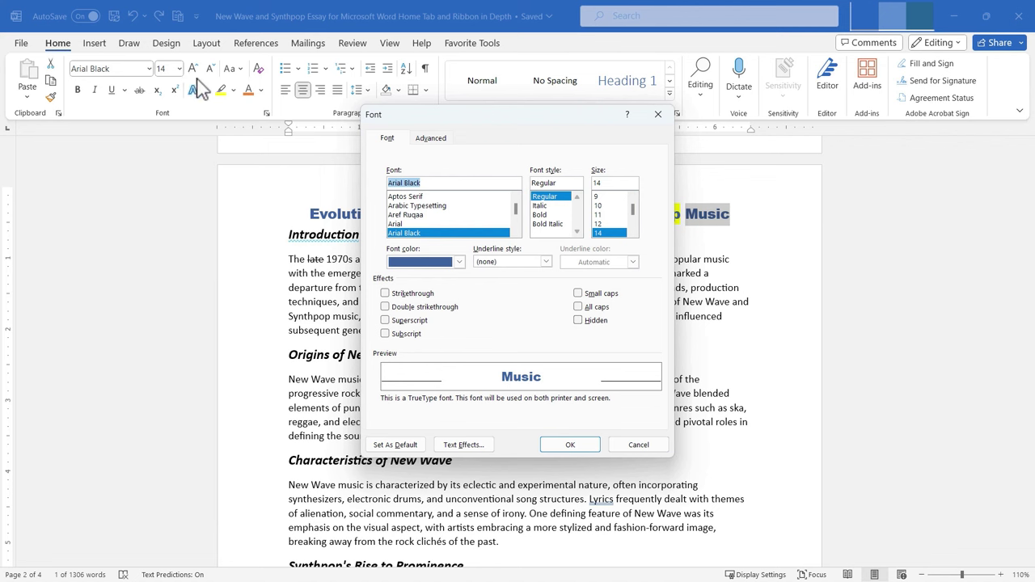
left_click(579, 320)
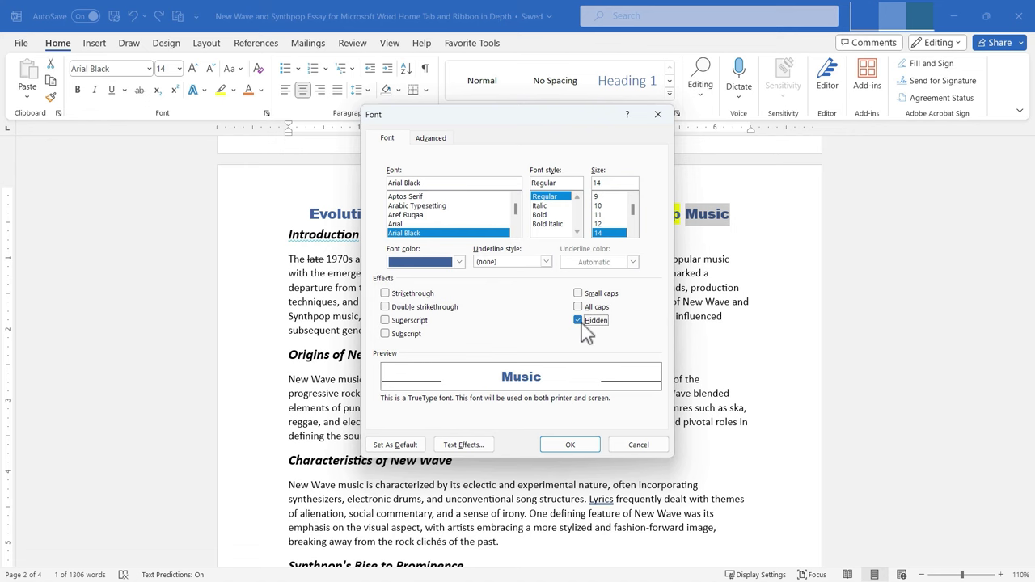
left_click(570, 445)
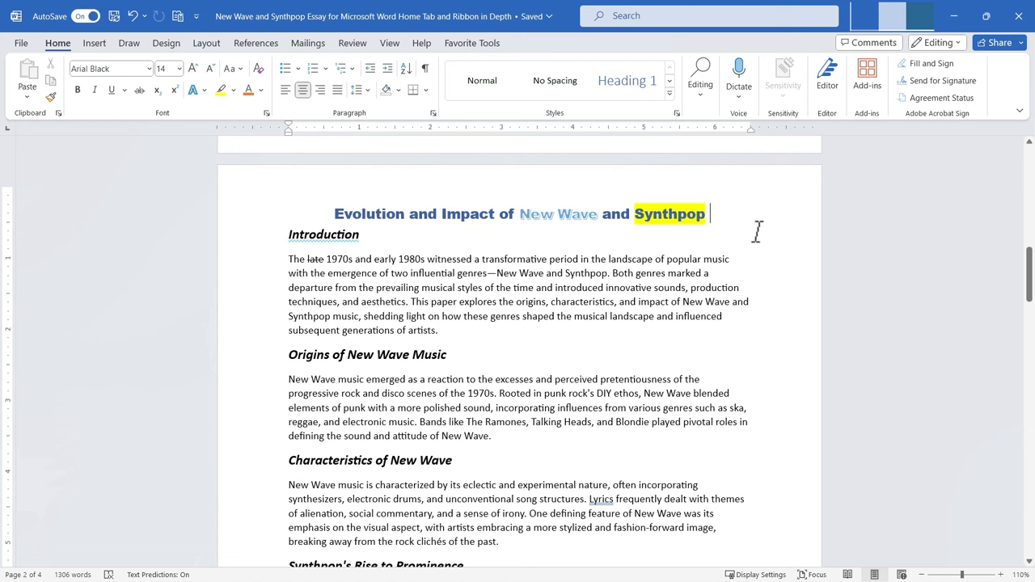
Clear the Hidden font effect on the text after "Synthpop" in the title, and undo the change.
double_click(706, 215)
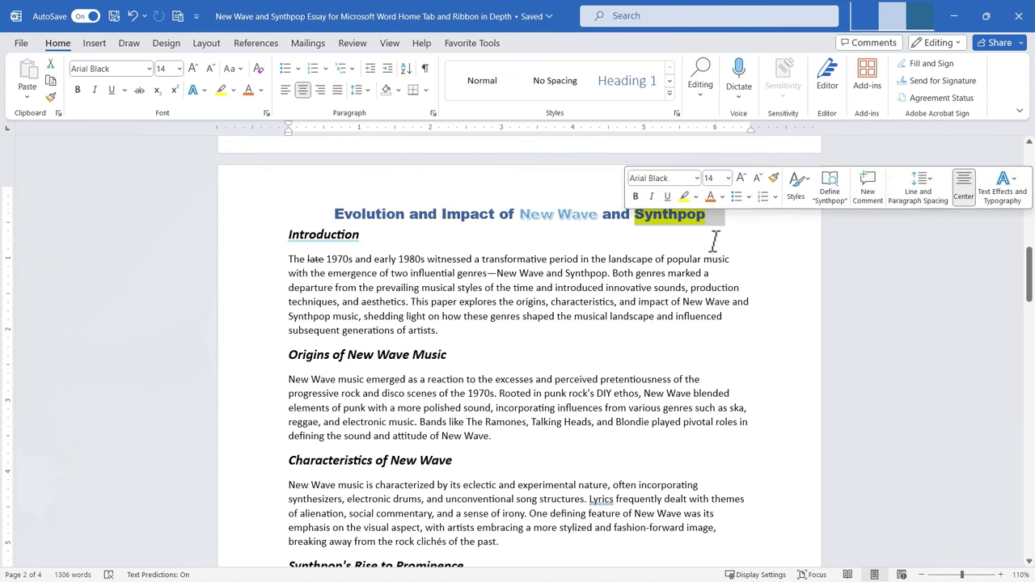
left_click(267, 113)
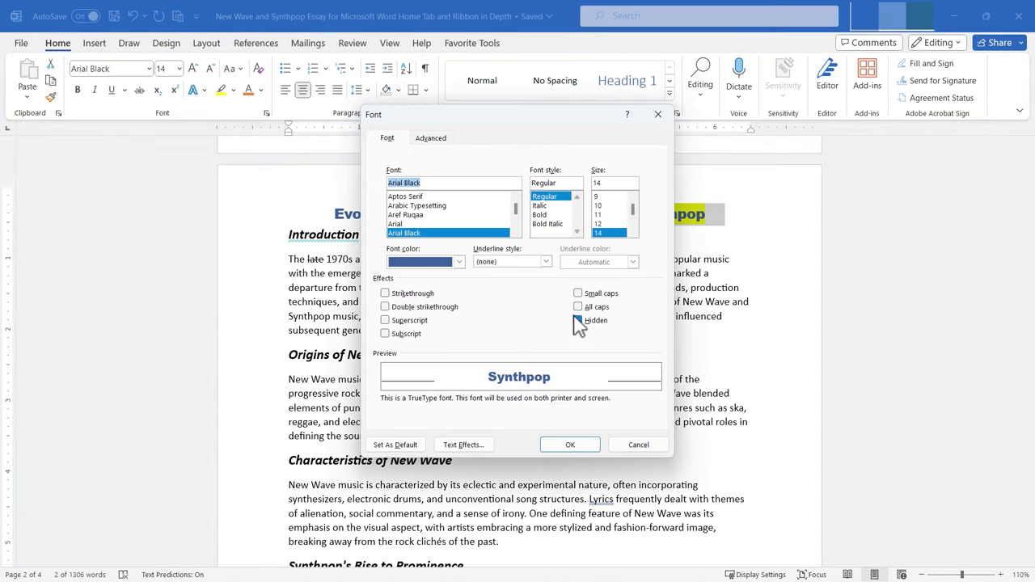
left_click(570, 445)
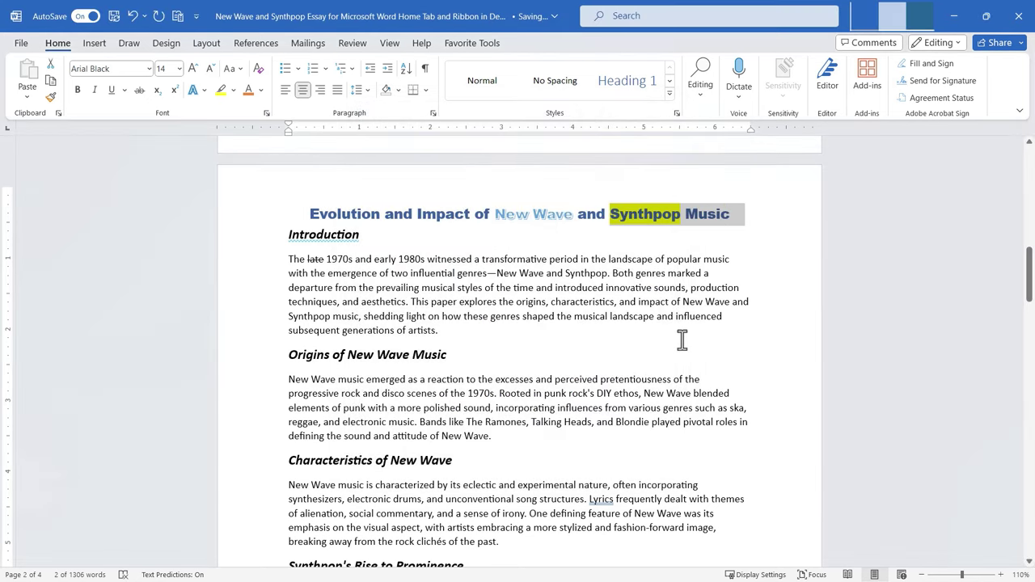
left_click(720, 237)
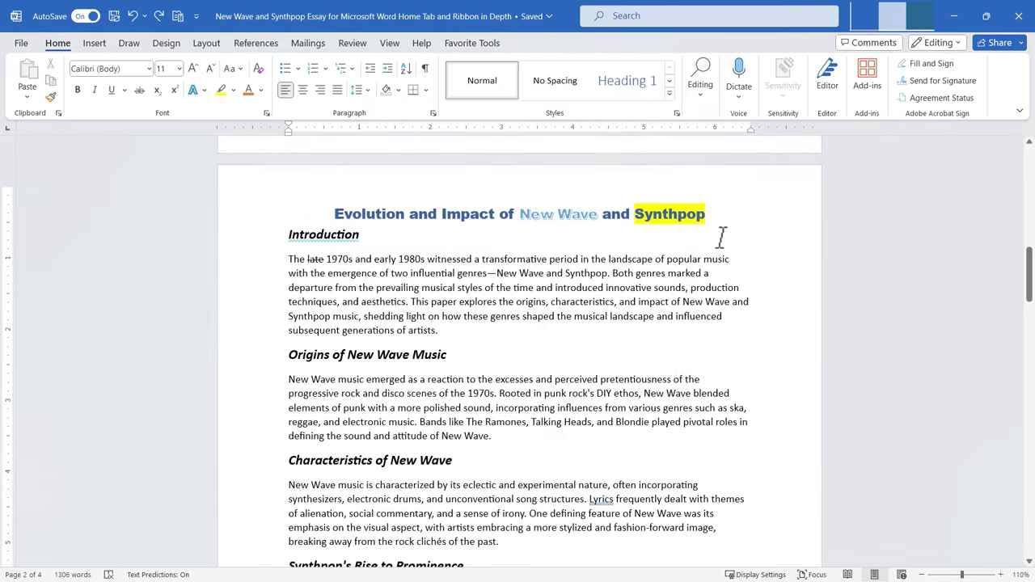
Examine the Font dialog's effects, including double strikethrough, and its character spacing and OpenType options without applying any.
left_click(266, 114)
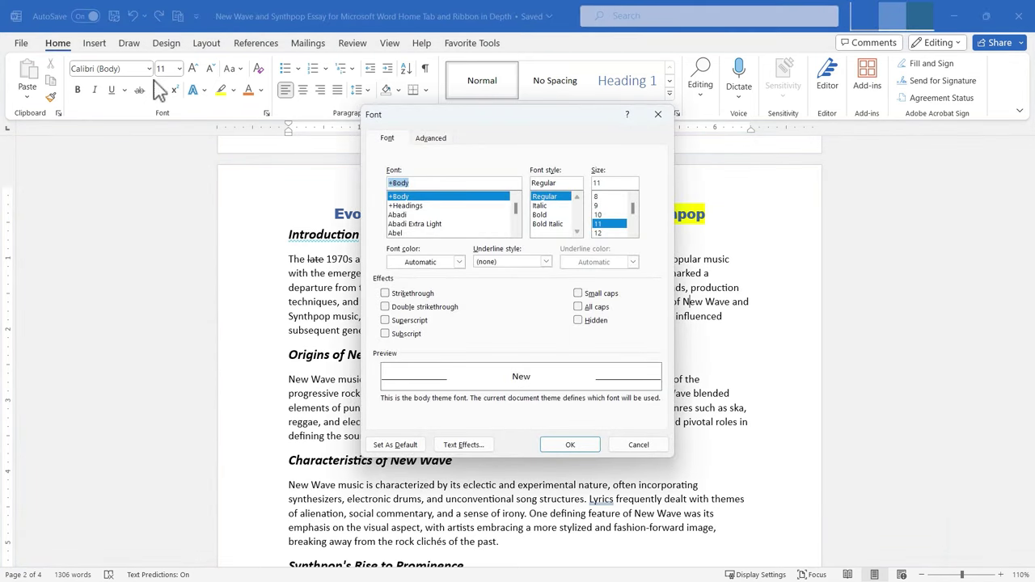
left_click(385, 308)
left_click(387, 307)
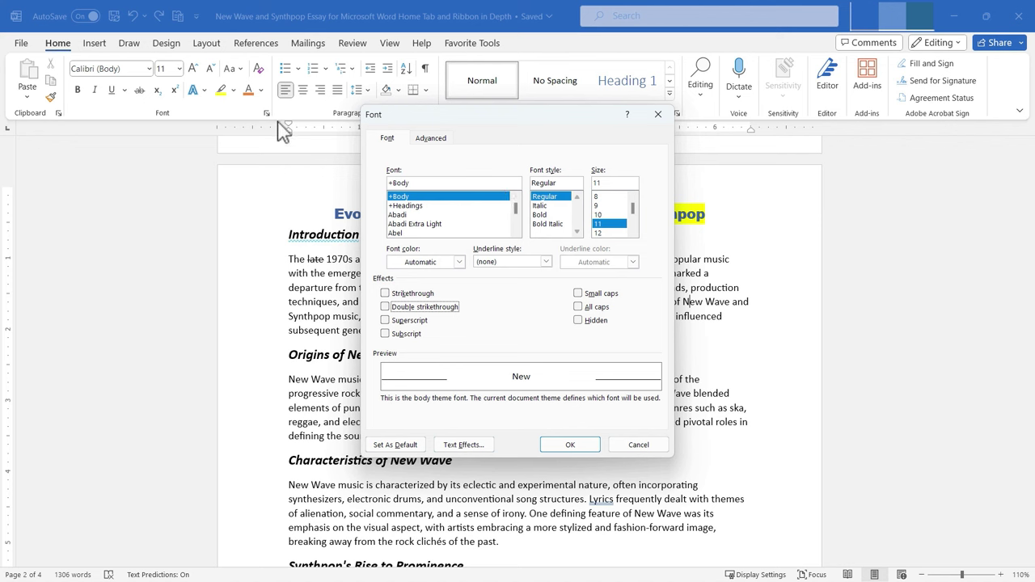
left_click(434, 139)
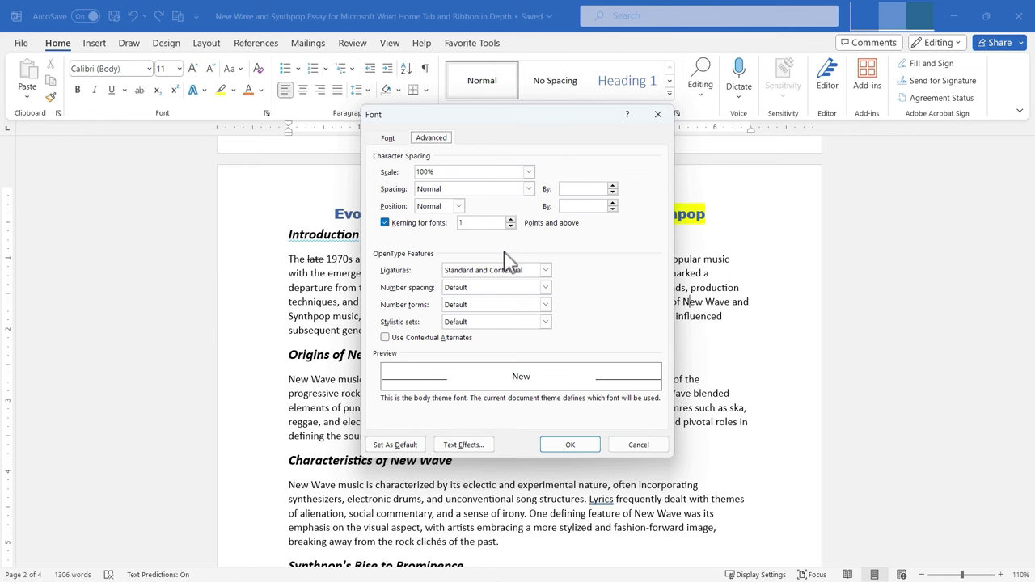
left_click(651, 449)
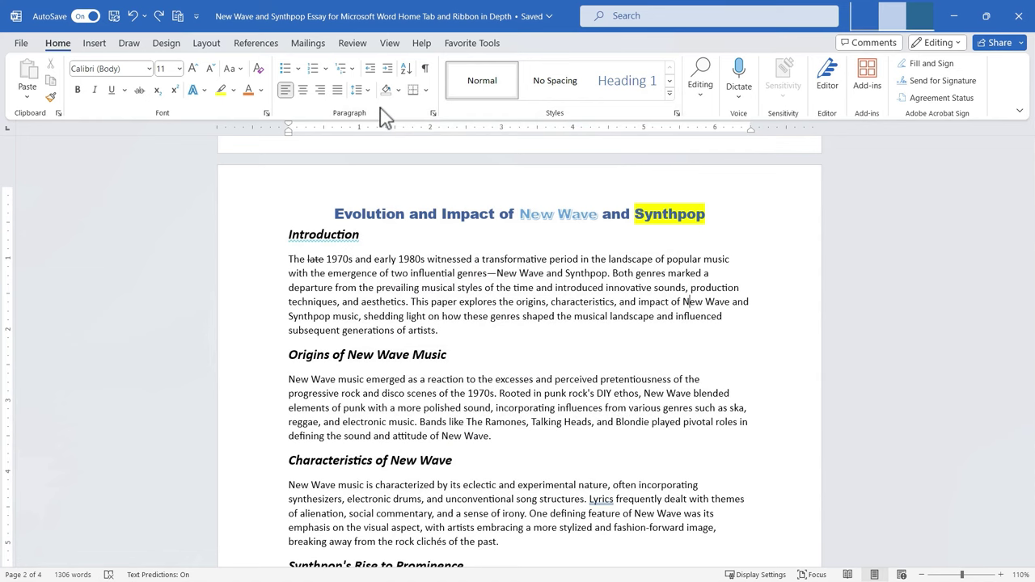
Add "Other key bands include:" to the end of the "Synthpop's Rise to Prominence" paragraph and start a new line below it.
scroll(601, 343, "down", 5)
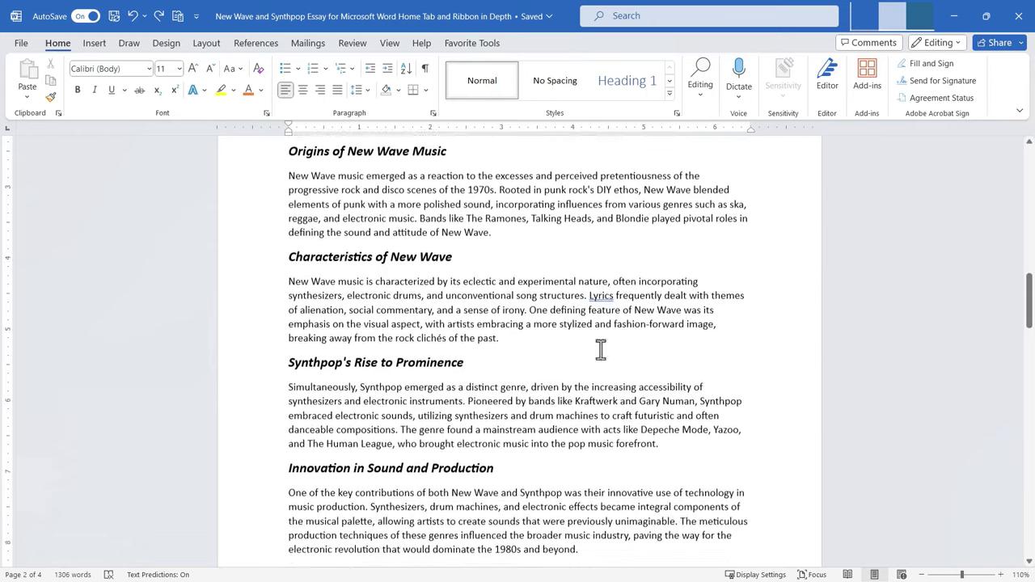
scroll(601, 349, "down", 2)
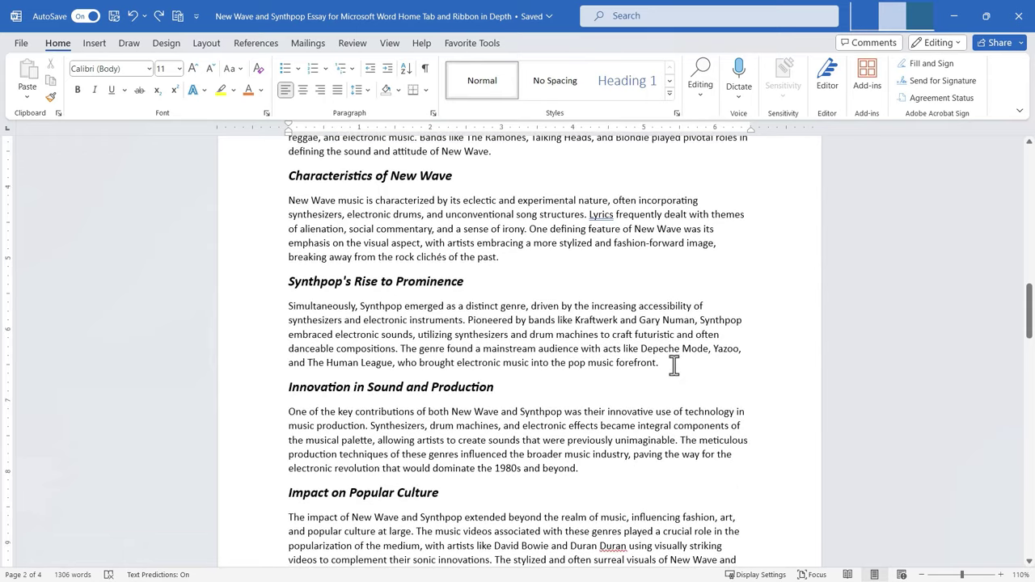
left_click(674, 365)
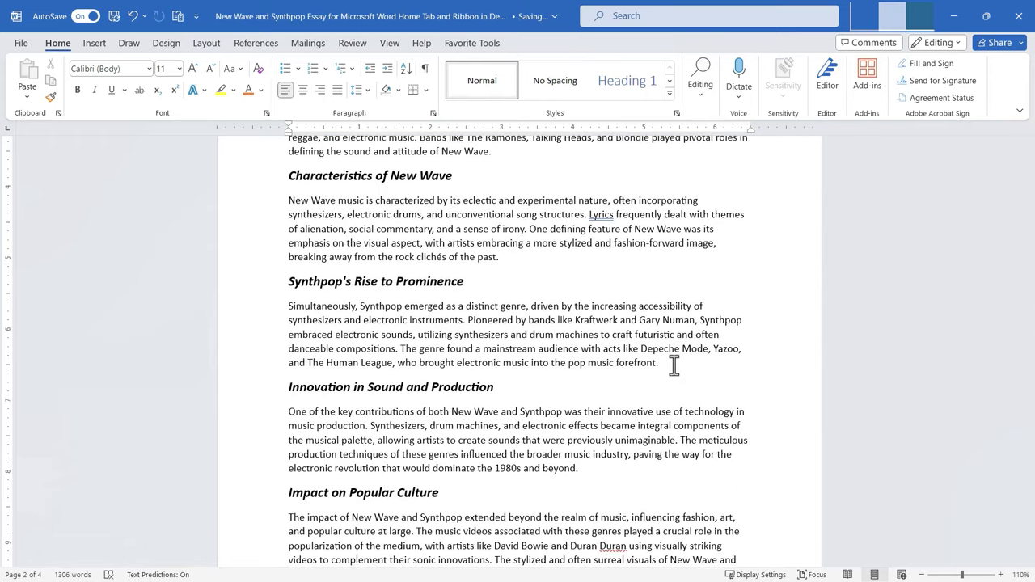
type("Other key bands include:")
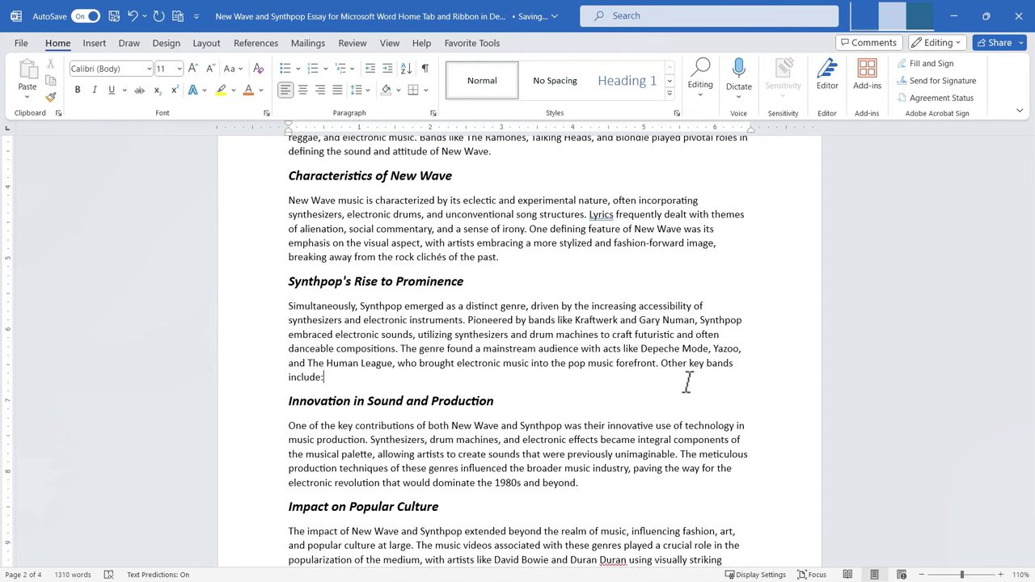
key("Return")
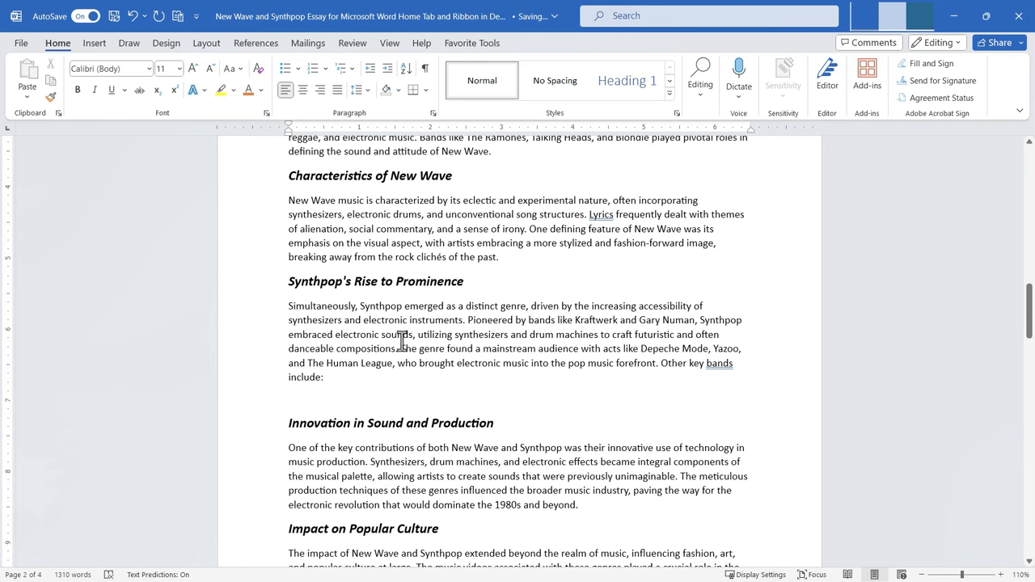
Create a bulleted list with the items Simple Minds, OMD and Thompson Twins.
left_click(289, 71)
type("Simple Minds")
key("Return")
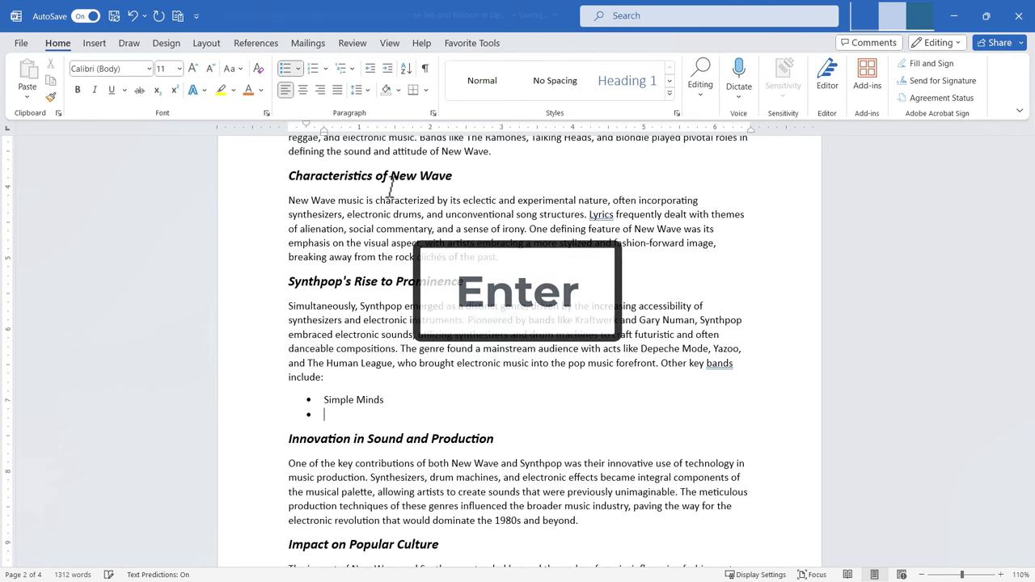
type("OMD")
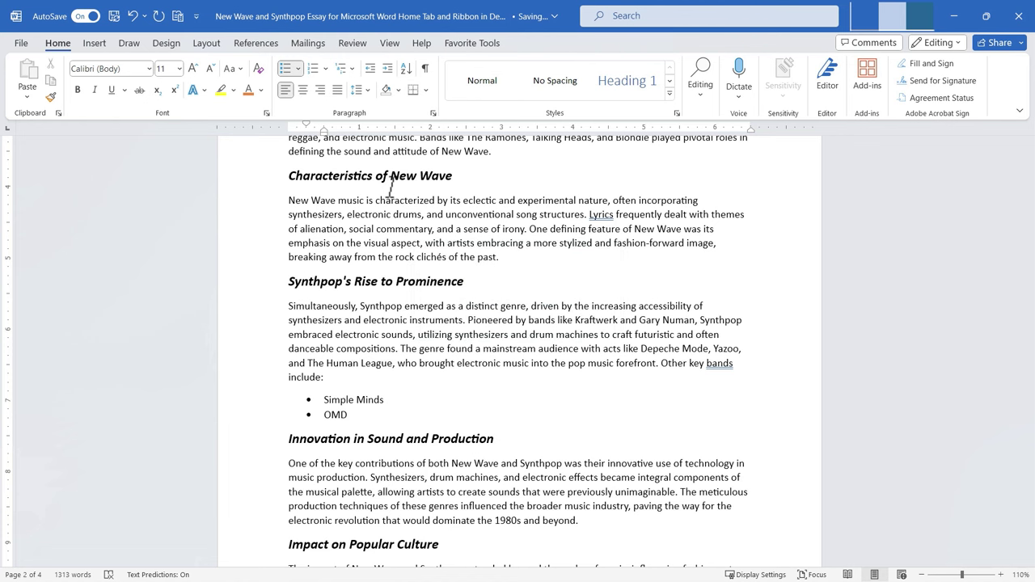
key("Return")
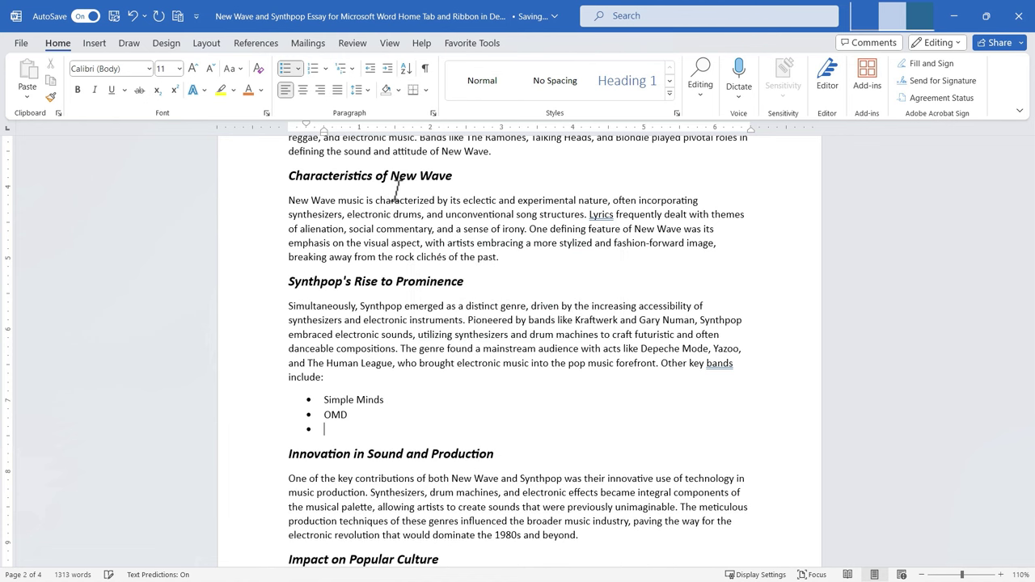
type("Thompson Twins")
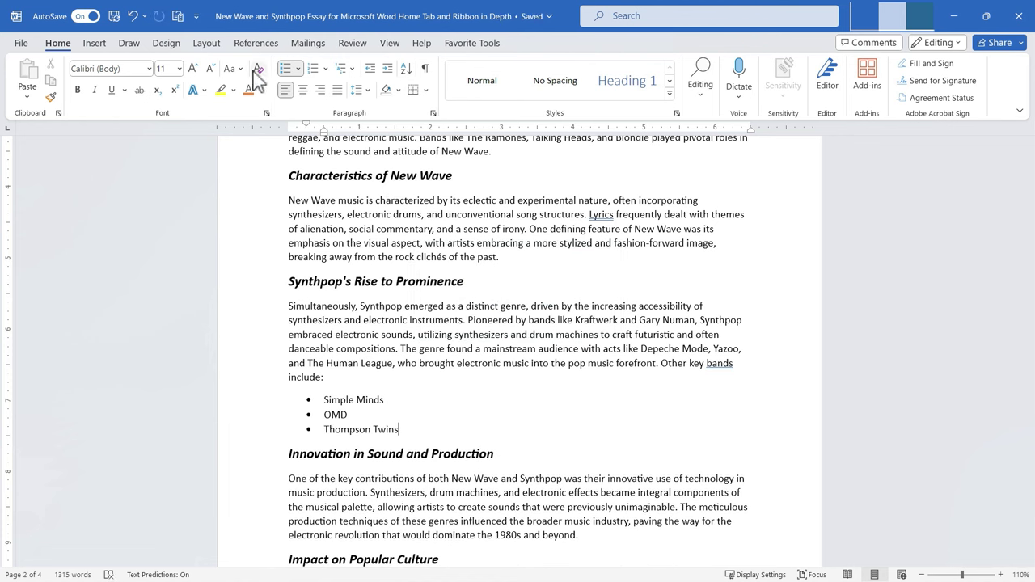
Change the bullets of all three band list items to the arrowhead style from the bullet library.
left_click(299, 69)
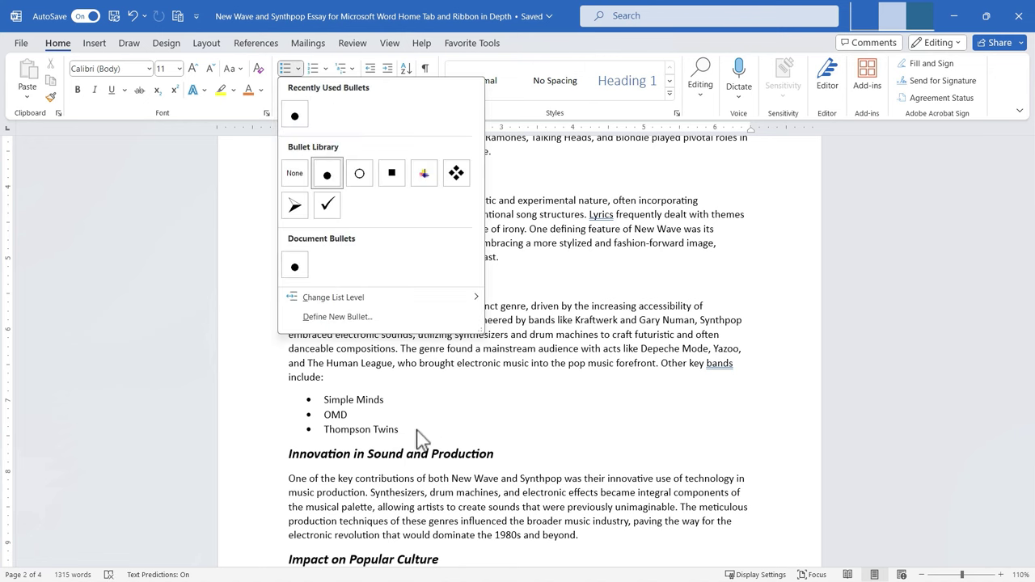
left_click_drag(420, 439, 286, 402)
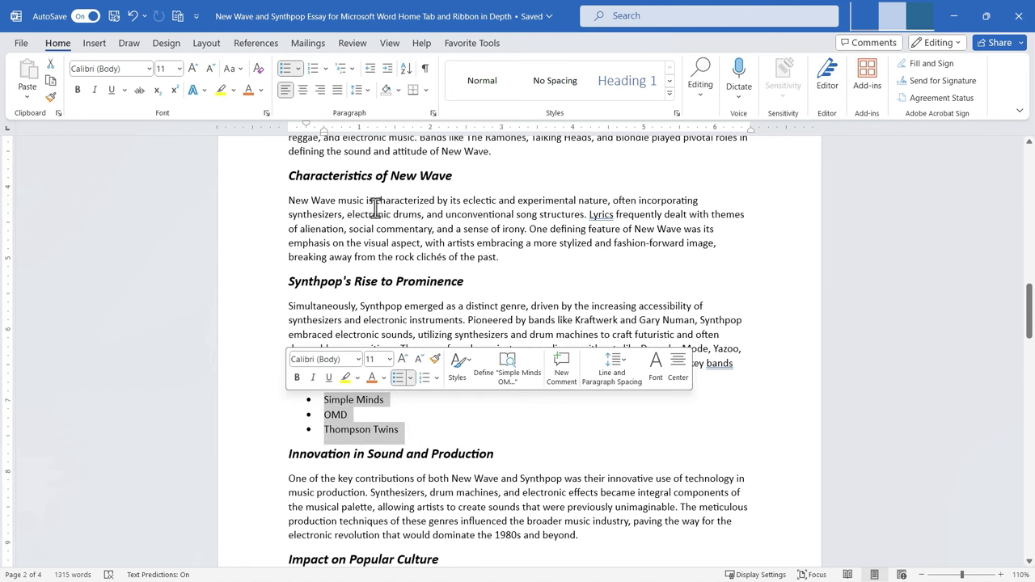
left_click(298, 70)
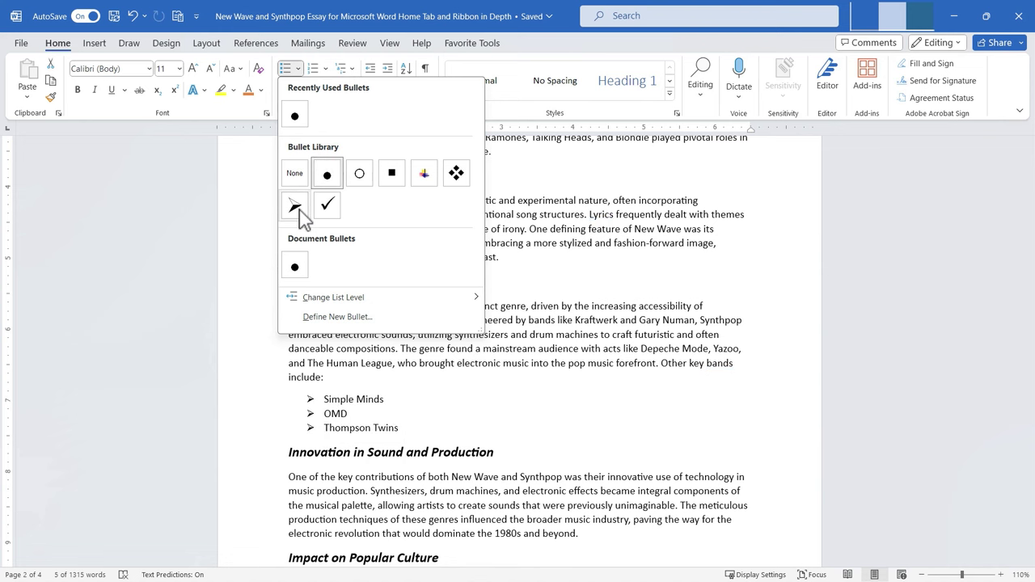
left_click(300, 218)
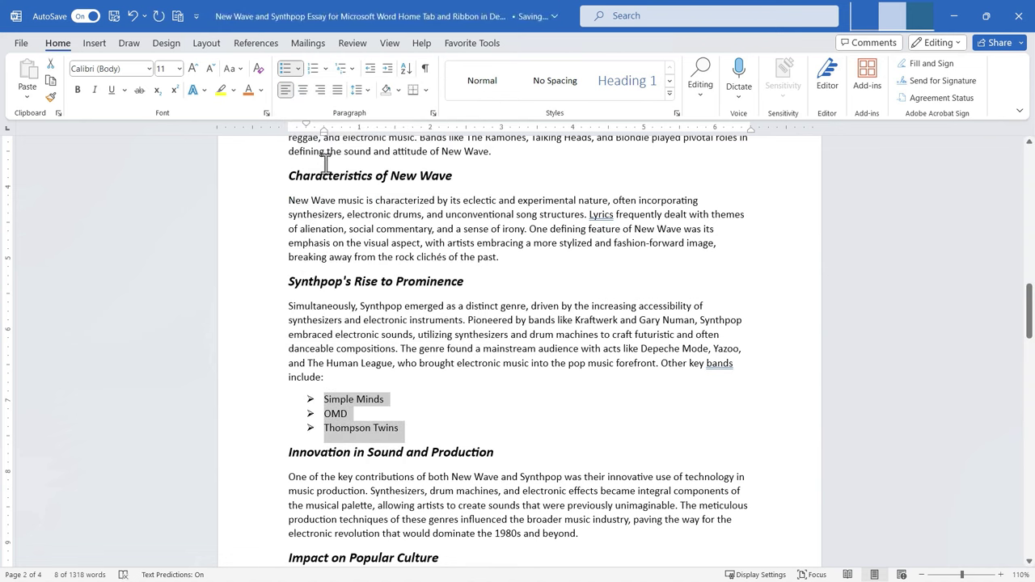
Switch the band list's bullets to check marks, and set them back to arrowheads.
left_click(297, 69)
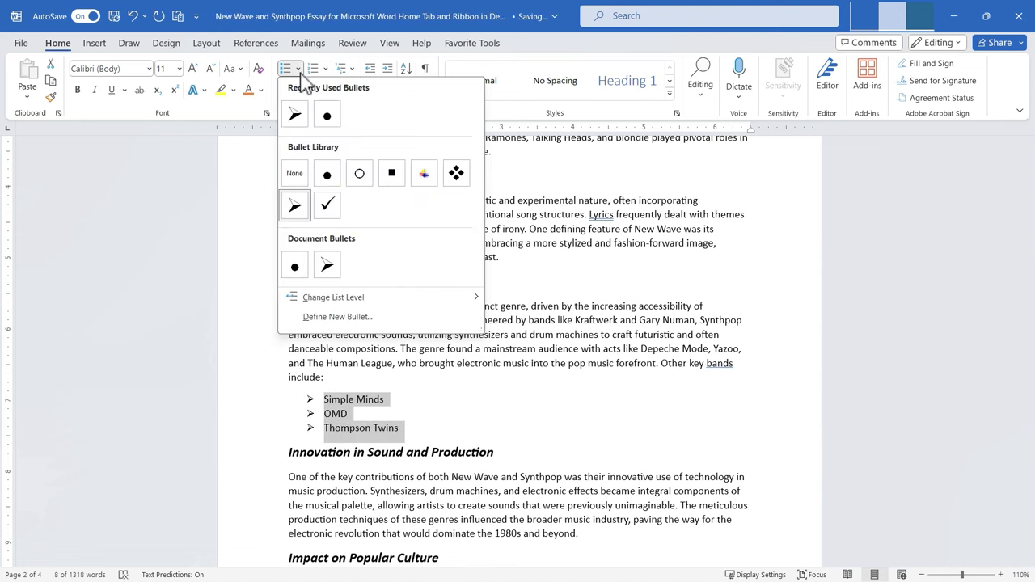
left_click(333, 209)
left_click(298, 69)
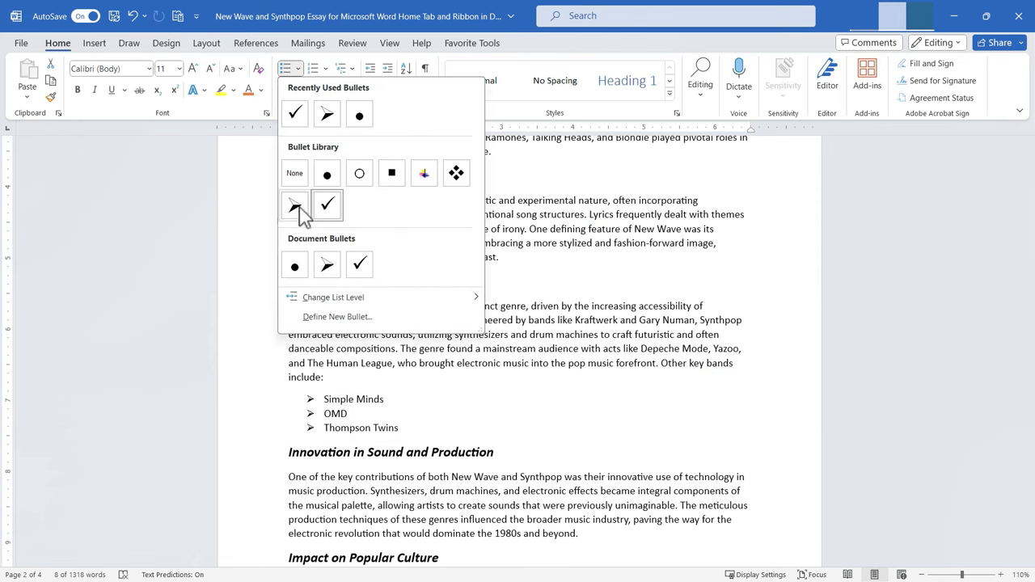
left_click(298, 209)
Change the band list to list level 3, and undo the level change.
left_click(298, 69)
mouse_move(356, 299)
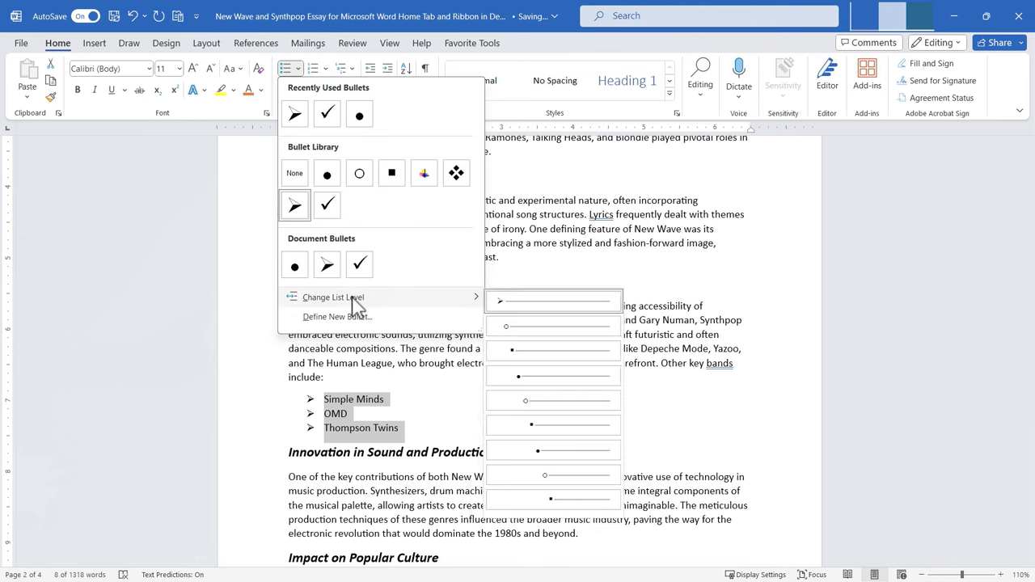
left_click(554, 356)
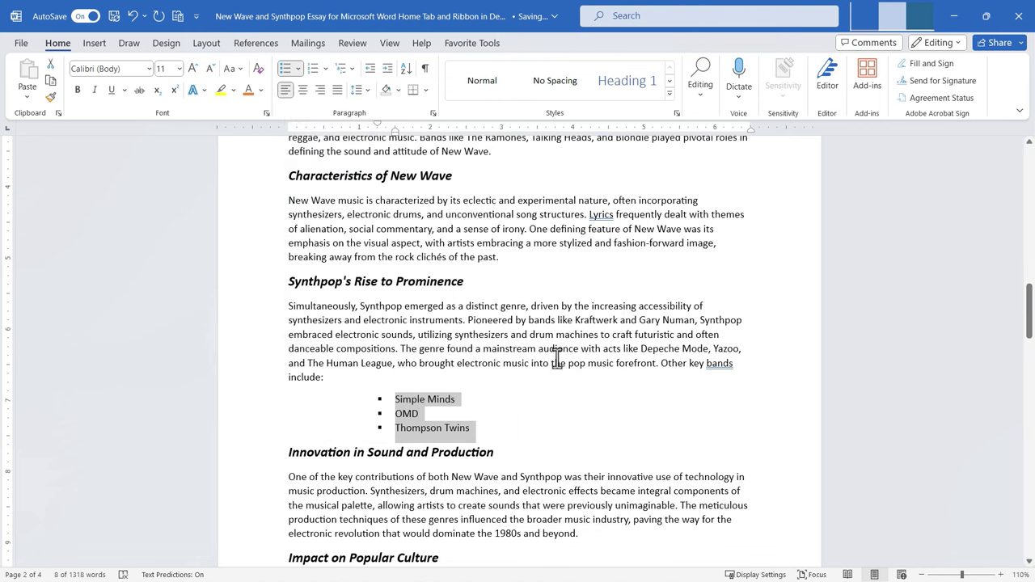
key("ctrl+z")
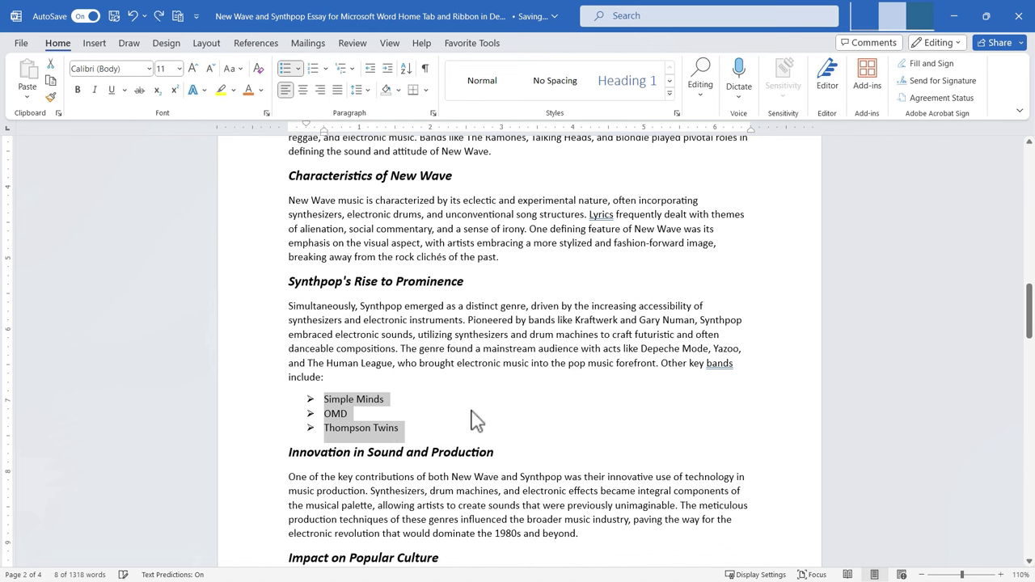
Define a new left-aligned bullet from the Wingdings circled star symbol (character code 181) and apply it to the band list.
left_click(298, 69)
mouse_move(363, 297)
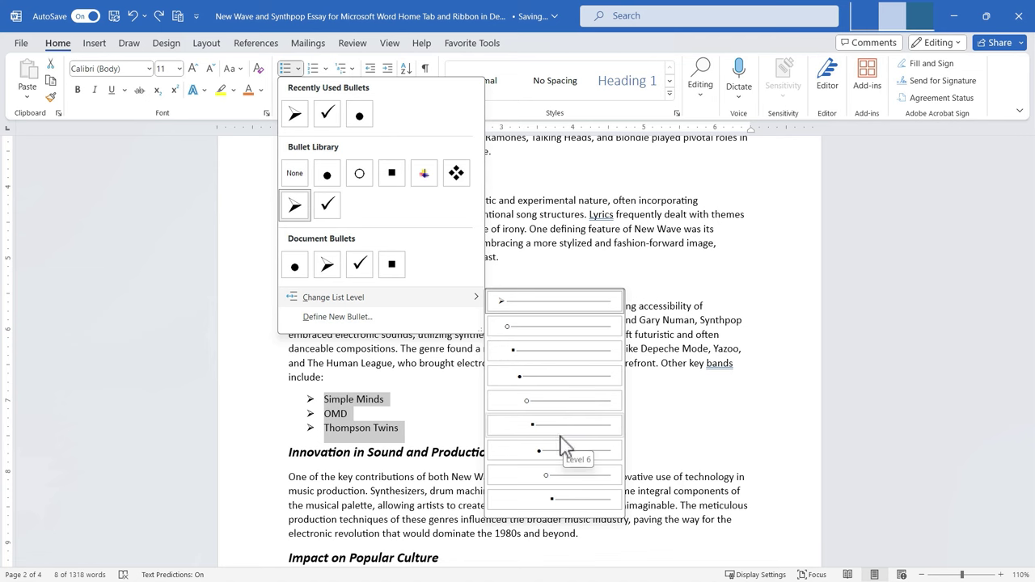
left_click(374, 321)
left_click(462, 208)
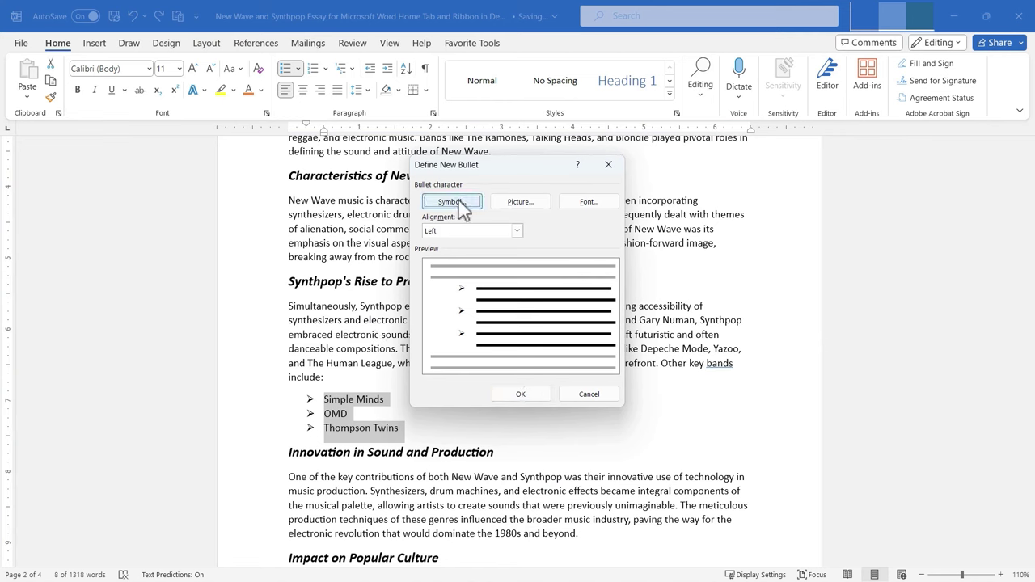
left_click(500, 226)
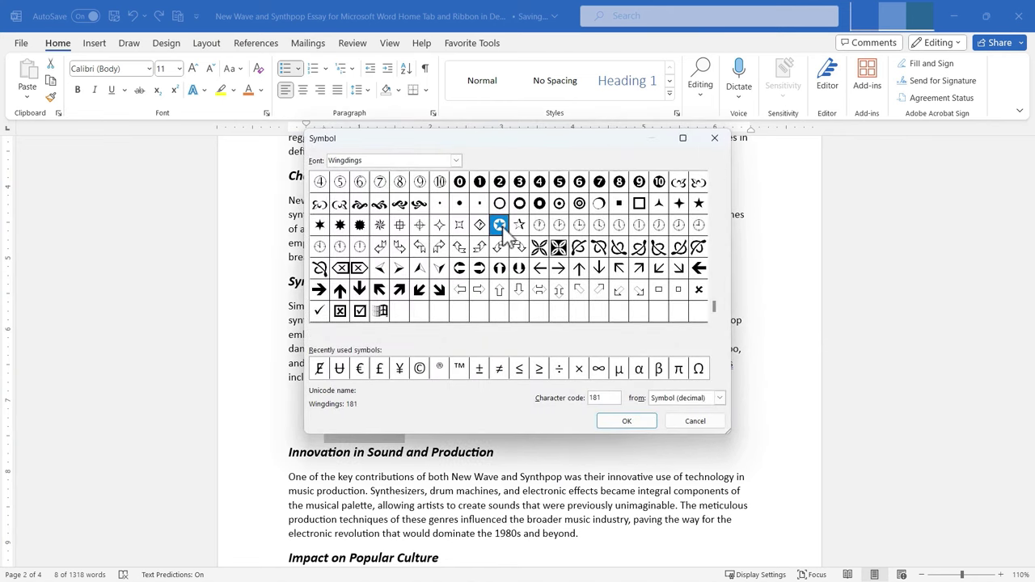
left_click(619, 426)
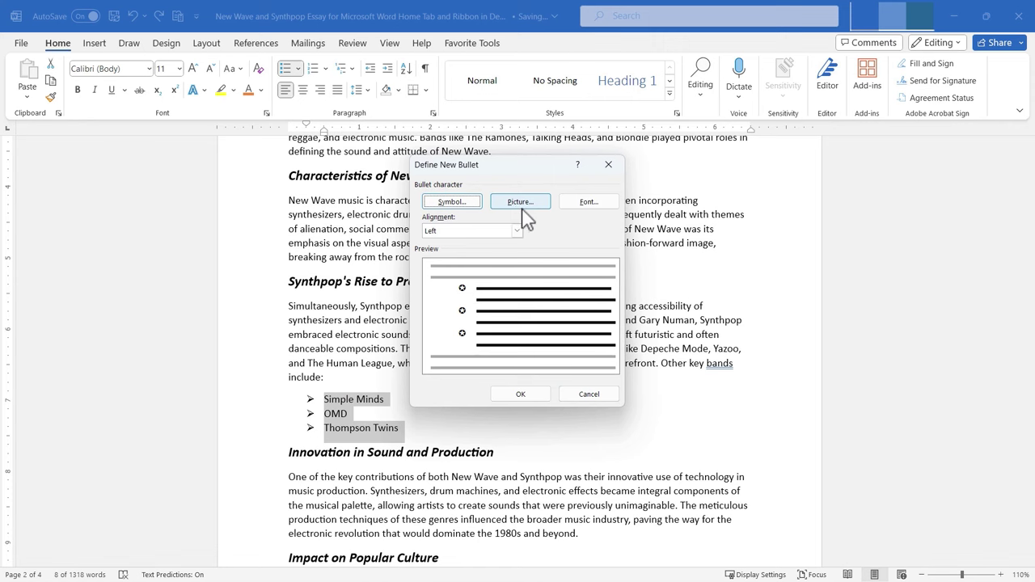
left_click(500, 231)
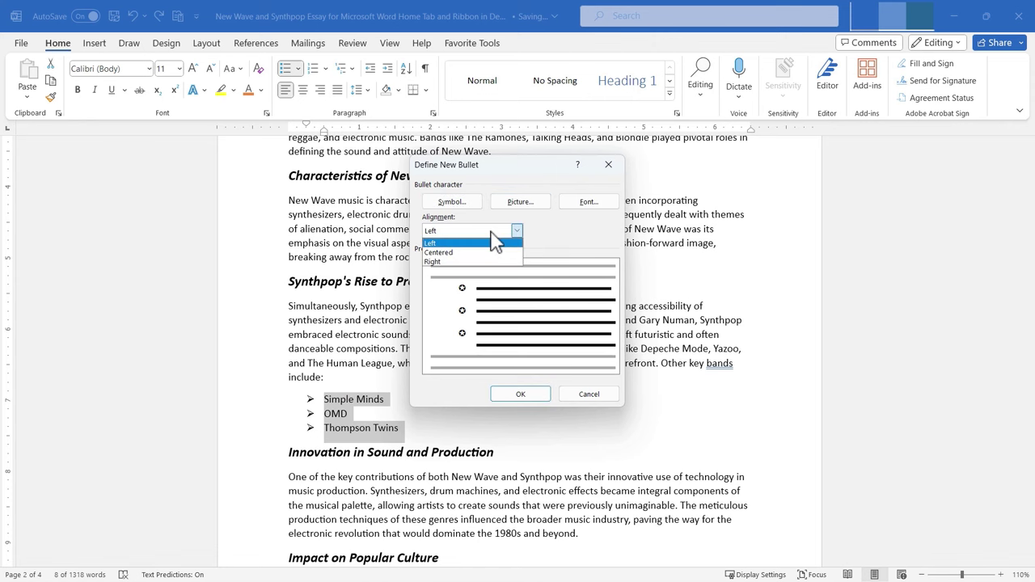
left_click(558, 382)
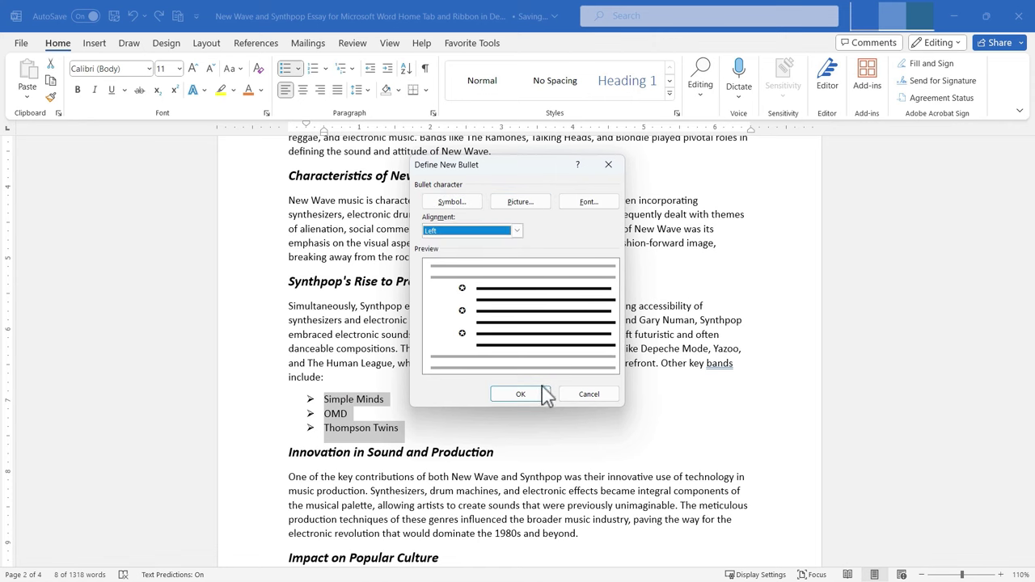
left_click(545, 393)
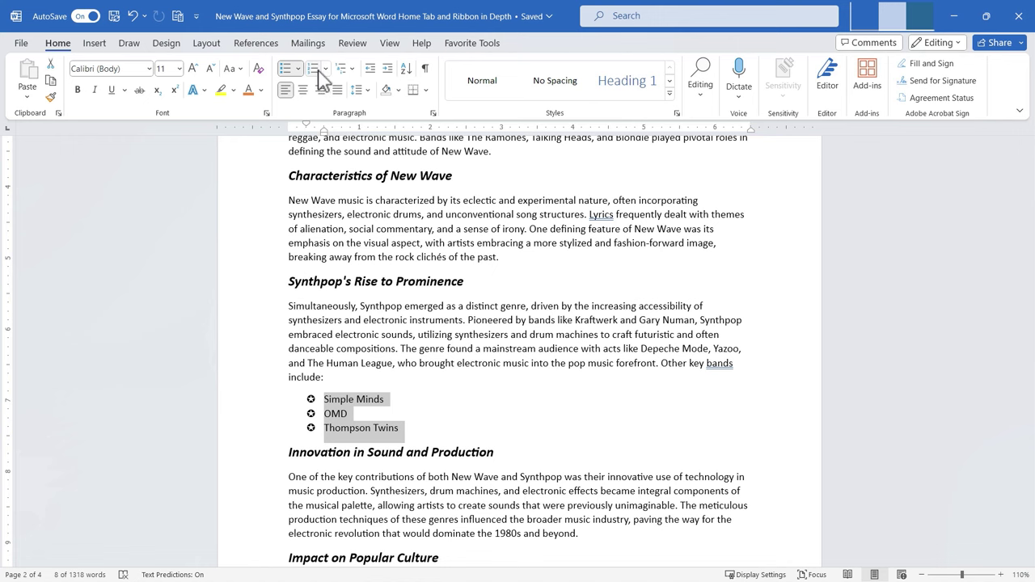
Convert the three-band list to 1. 2. 3. numbering and set it to start a new list at value 1.
left_click(314, 70)
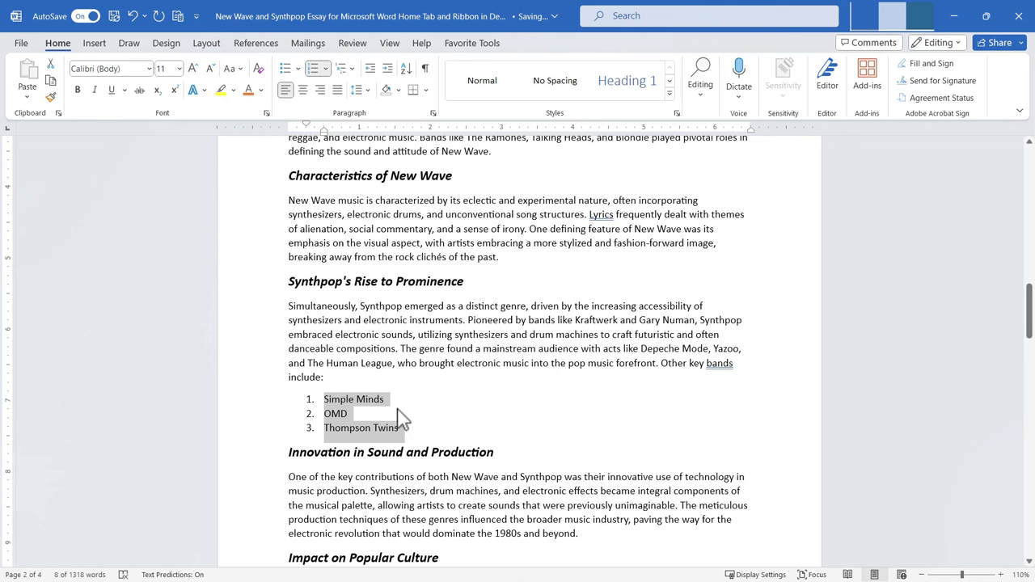
left_click(326, 71)
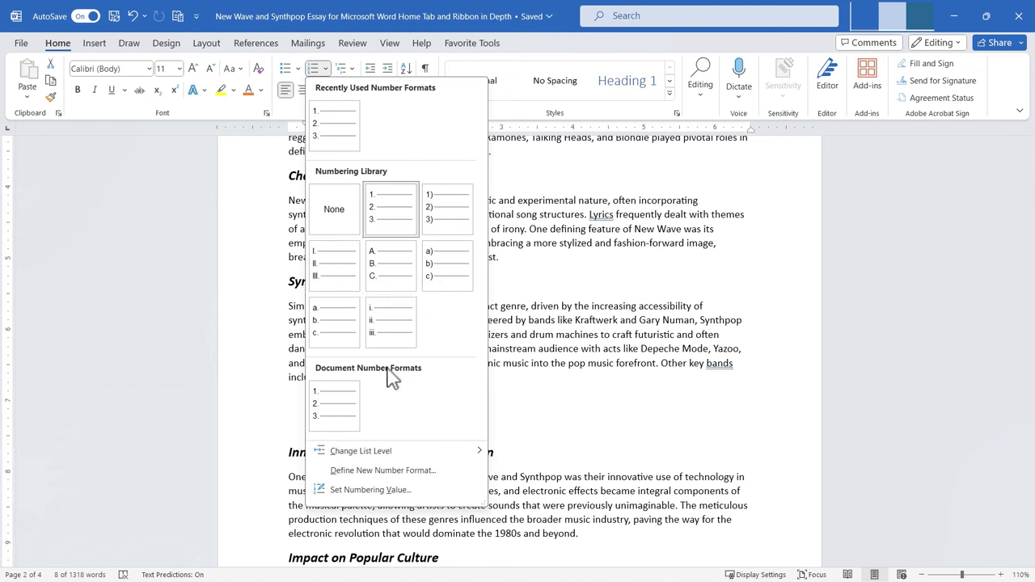
mouse_move(382, 460)
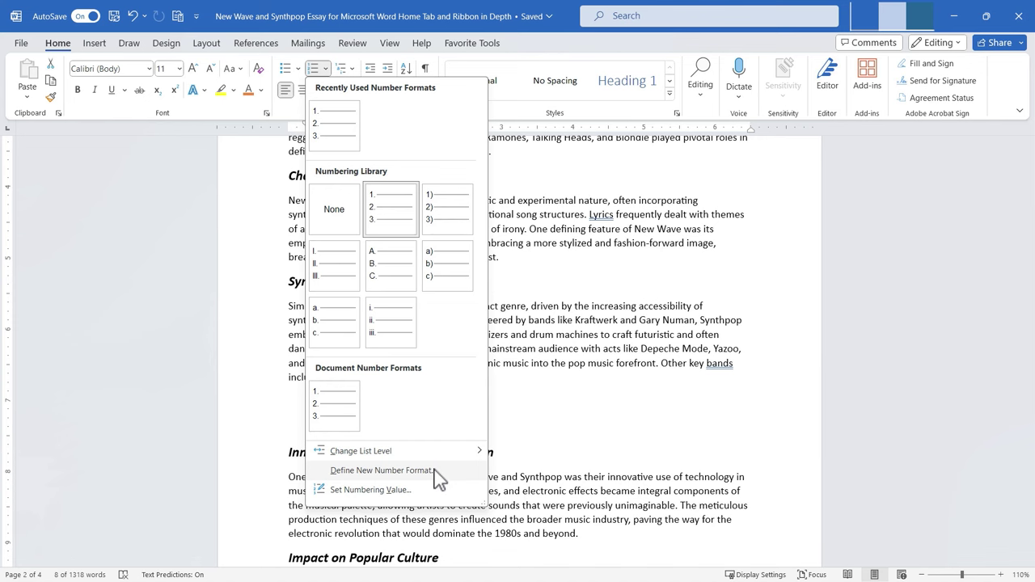
left_click(404, 490)
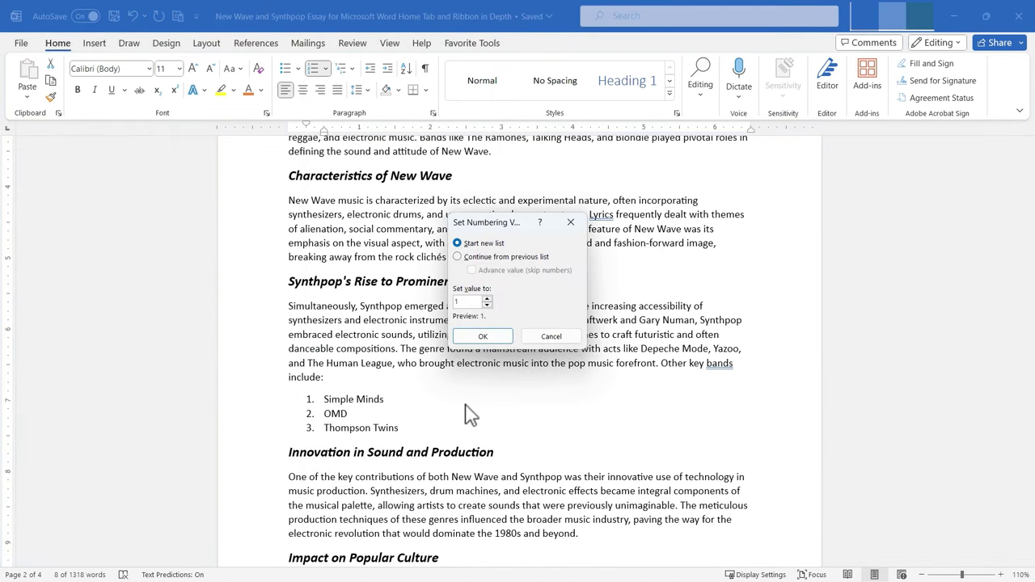
key("Return")
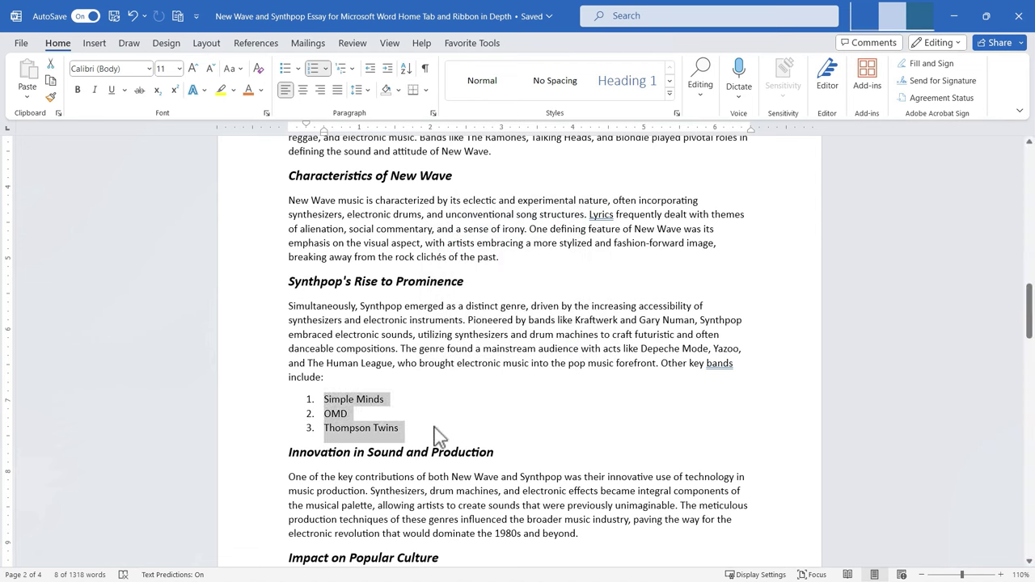
End the numbered list after Thompson Twins and add the plain line Yazoo below it, leaving a blank line between.
left_click(400, 432)
key("Return")
key("Return")
key("Return")
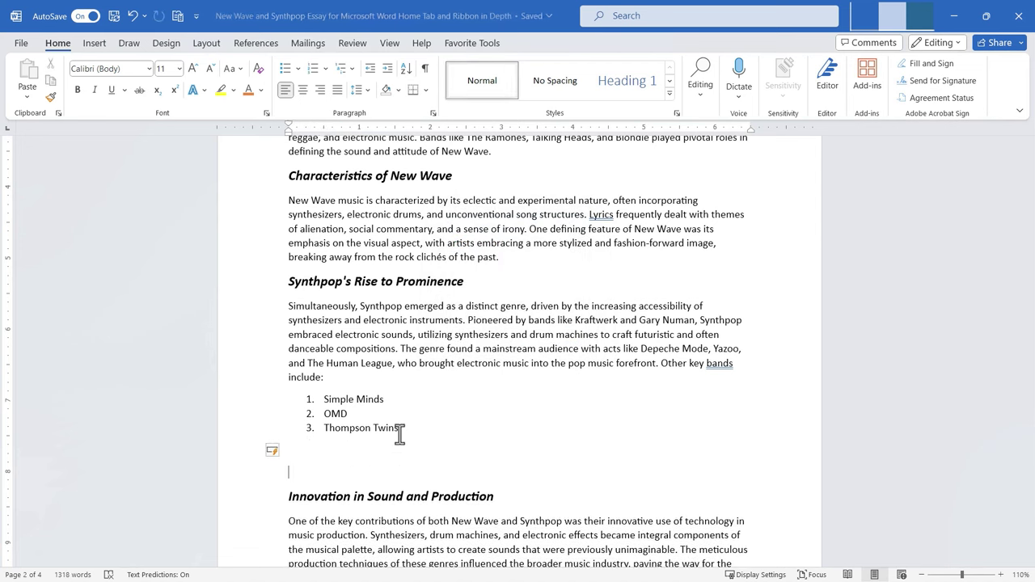
type("Yazoo")
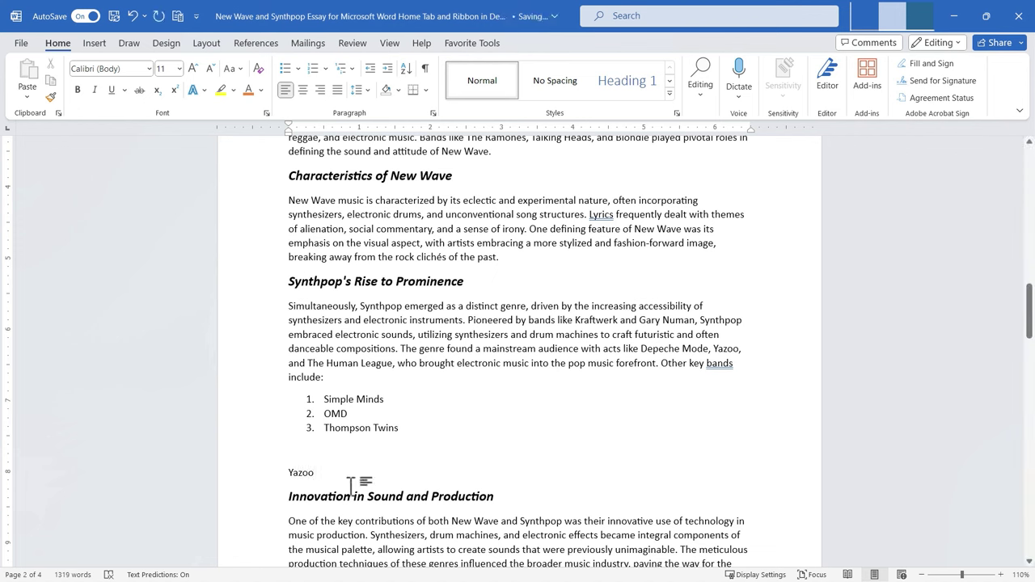
Apply numbering to the Yazoo line below the band list.
left_click(270, 476)
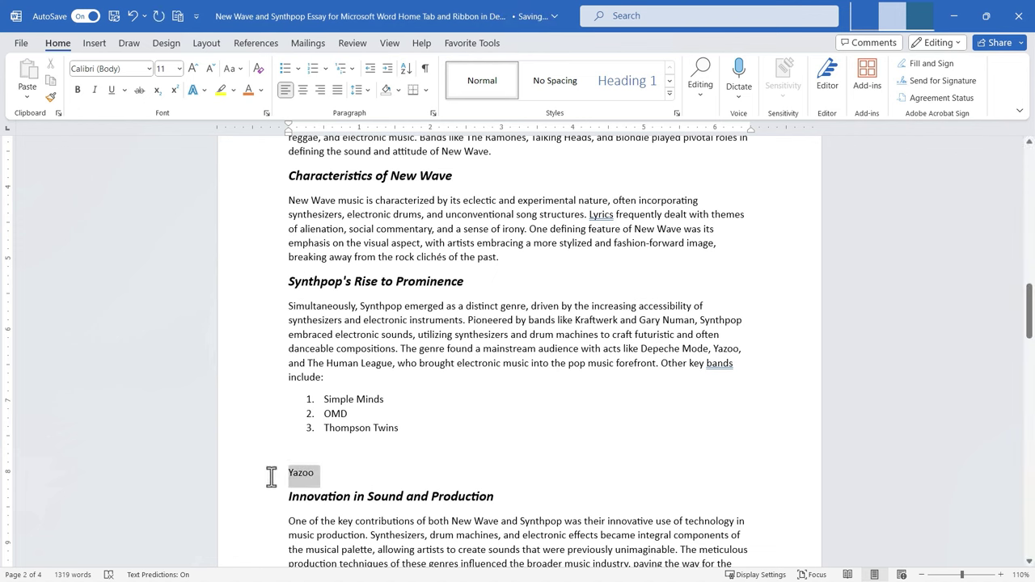
left_click(326, 69)
left_click(315, 74)
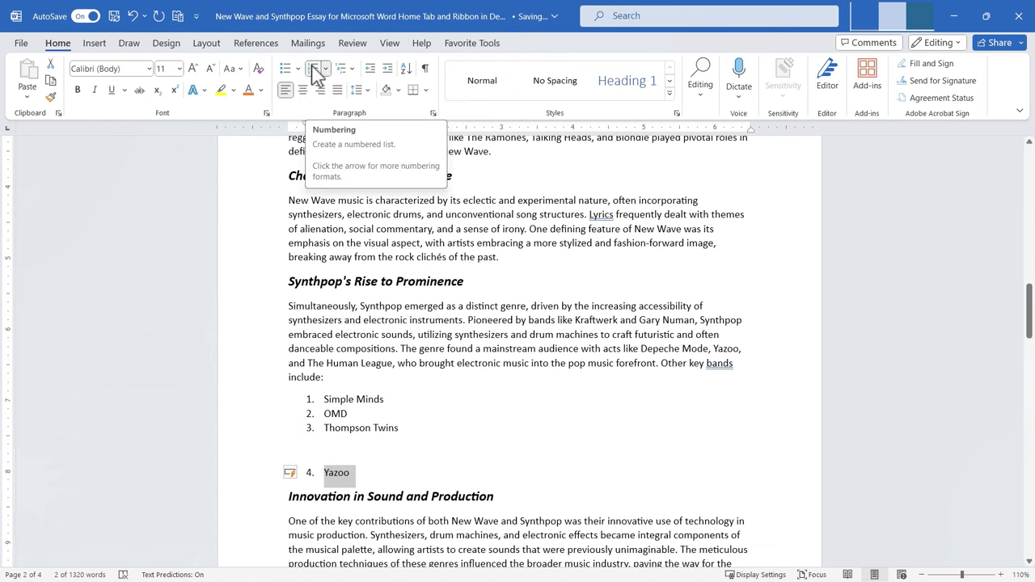
Restart the numbering of the Yazoo item as a new list with its value set to 1.
left_click(326, 70)
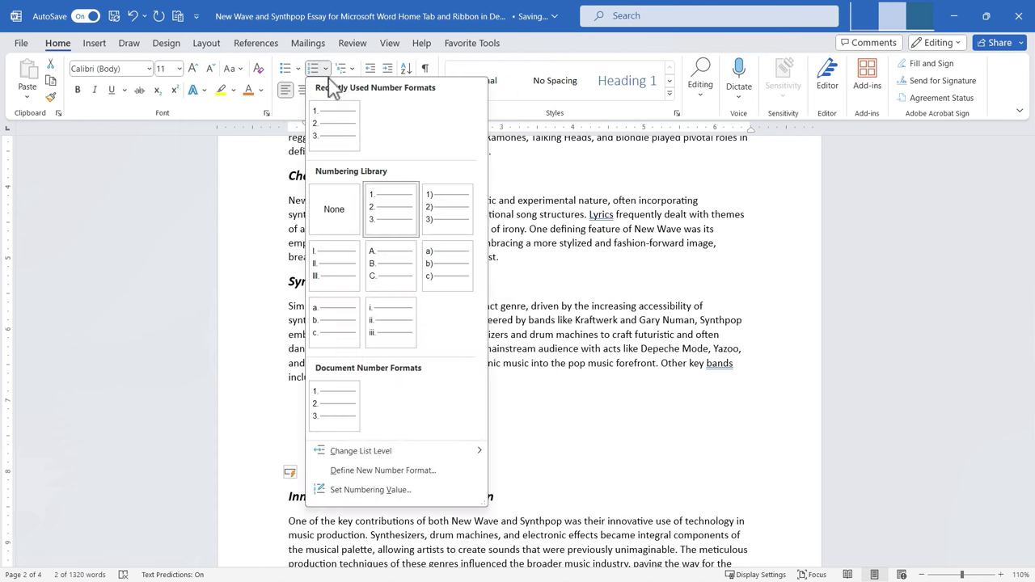
left_click(402, 491)
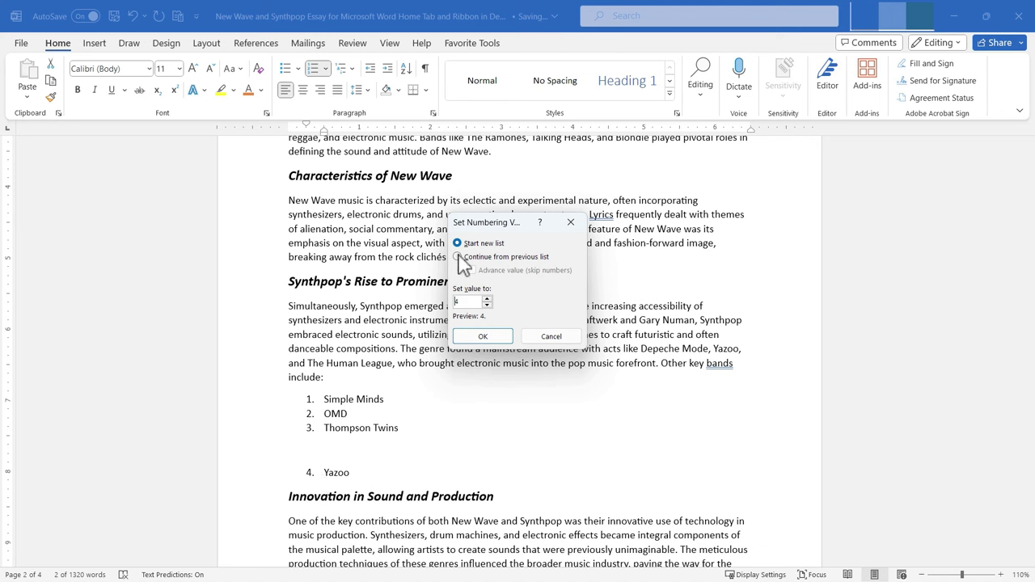
left_click(488, 299)
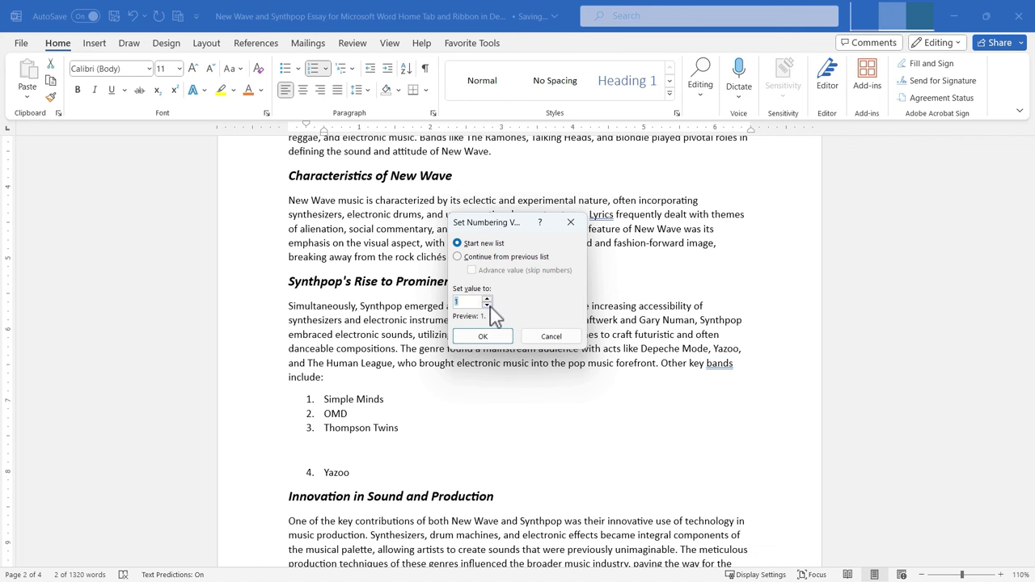
left_click(480, 337)
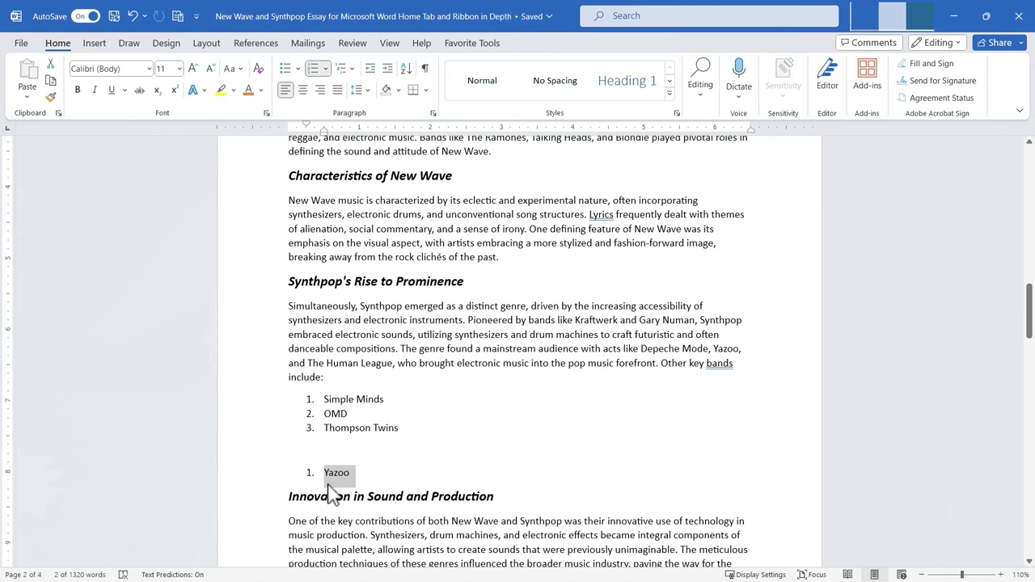
Undo the restarted numbering and the addition of the separate Yazoo item below the band list.
key("ctrl+z")
key("ctrl+z")
key("ctrl+z")
key("ctrl+z")
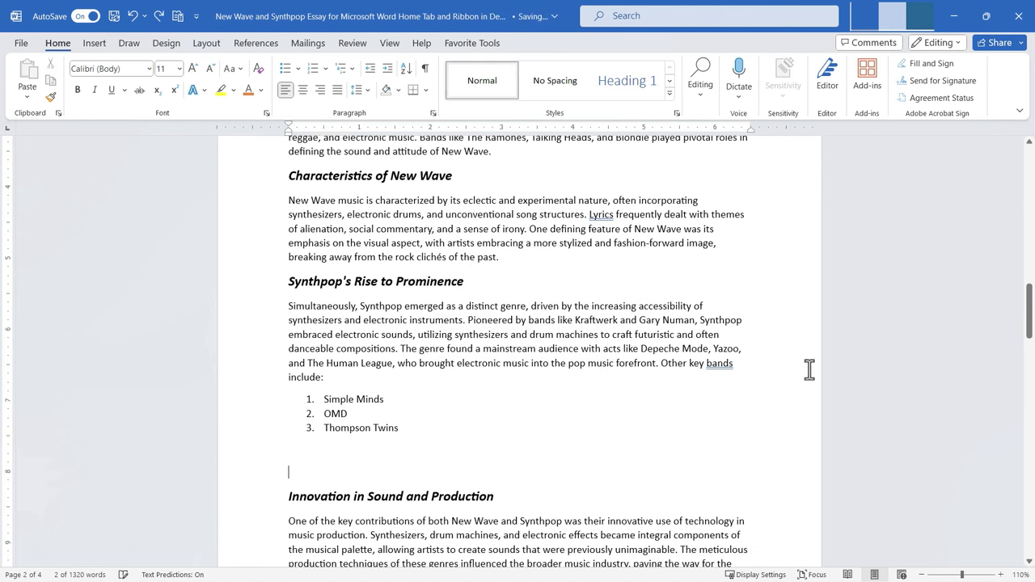
Examine the multilevel list formats available for the three-band numbered list, leaving its format as is.
left_click_drag(400, 429, 293, 396)
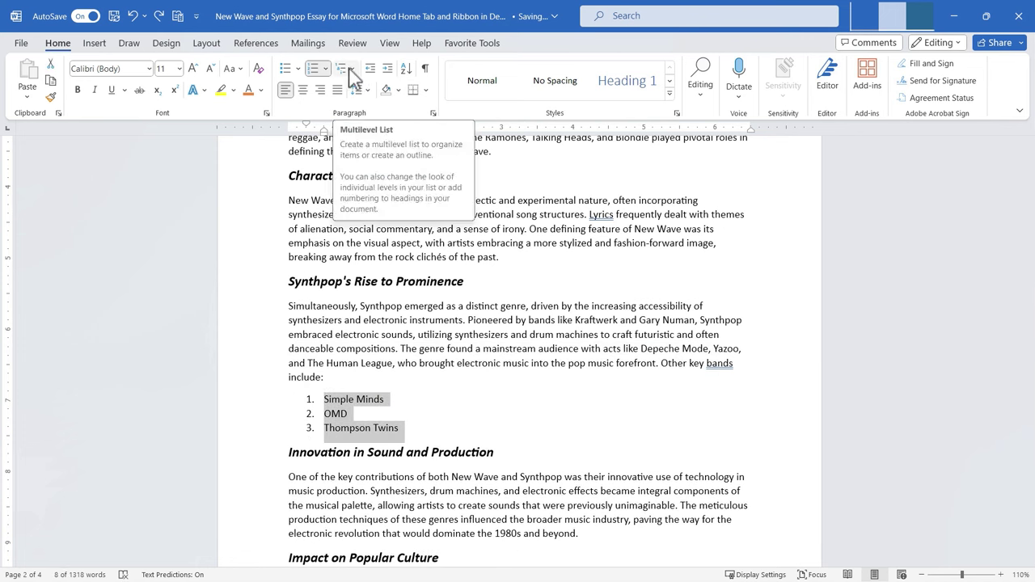
left_click(353, 70)
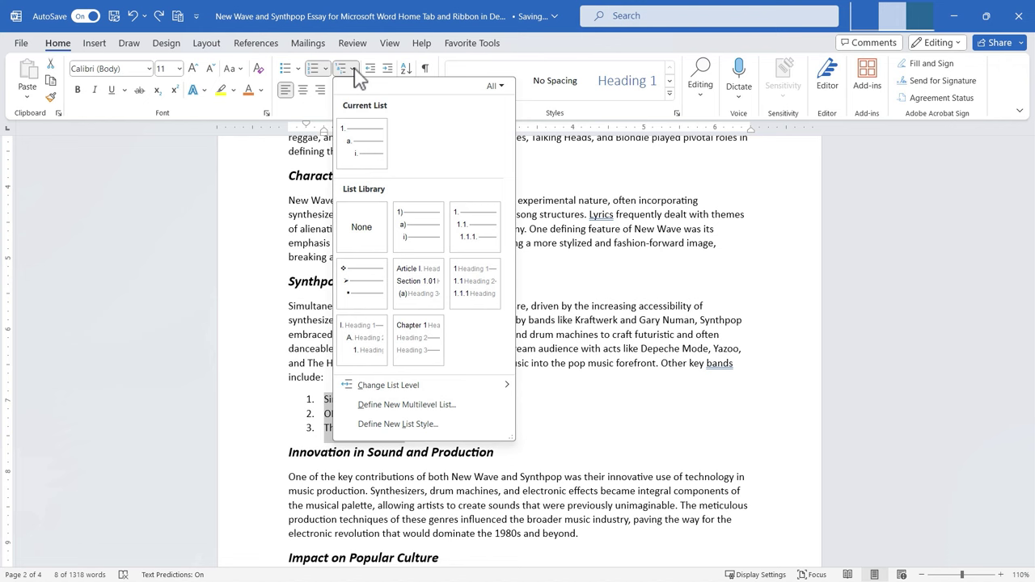
left_click(358, 77)
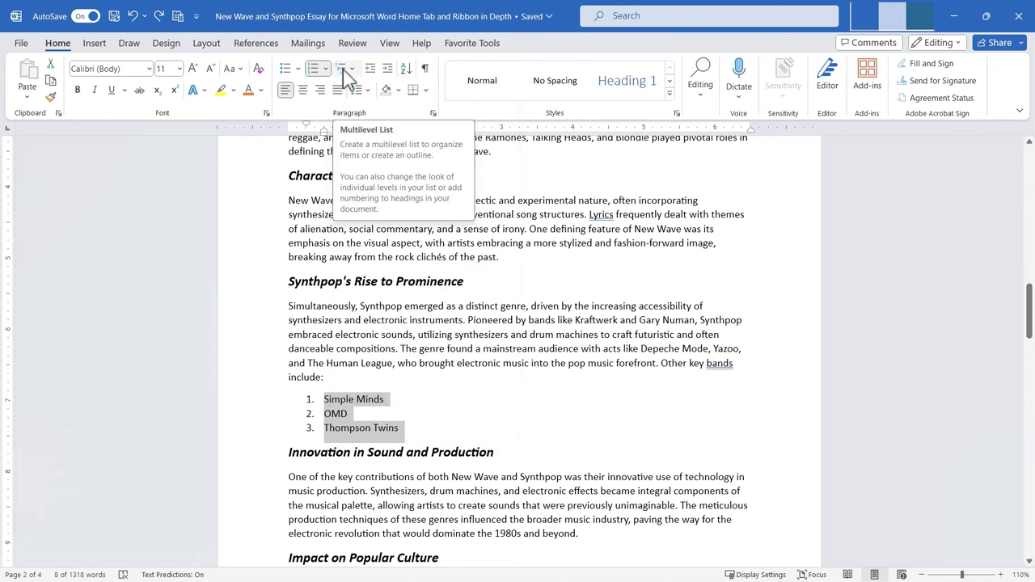
left_click(343, 69)
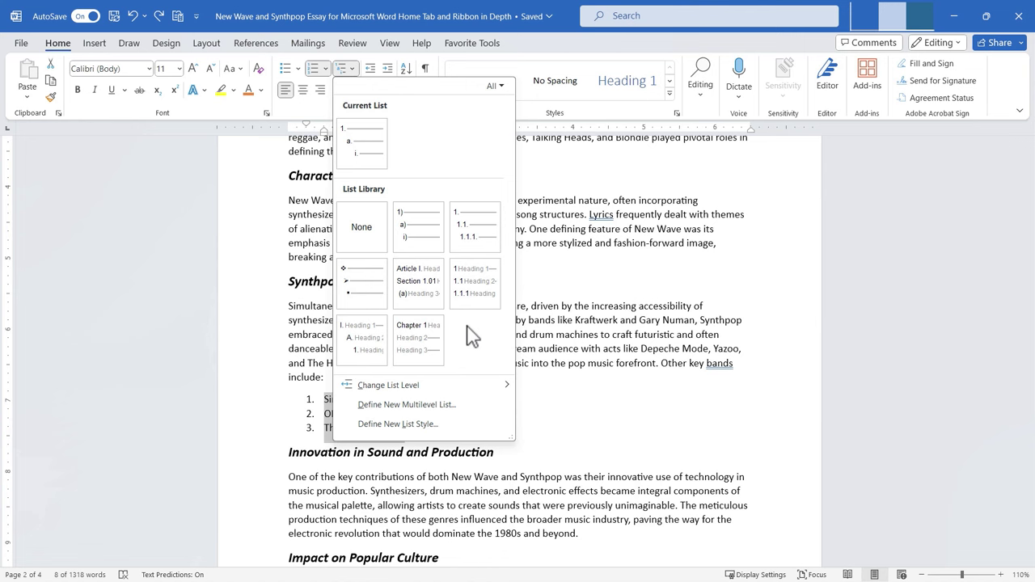
mouse_move(387, 347)
mouse_move(458, 305)
left_click(275, 303)
Add nested sub-items under Thompson Twins: "Asjdlfjalskdf;jaskdf" at the second level, "Salkjdflkjasdf" and "Asdfklj;as" at the third, and start a fourth-level item.
left_click(400, 429)
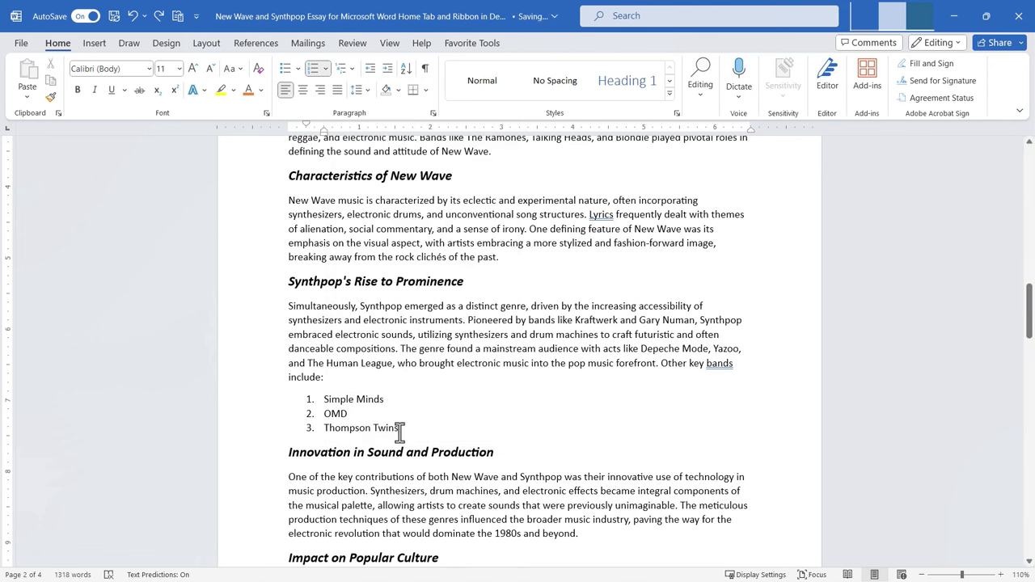
key("Return")
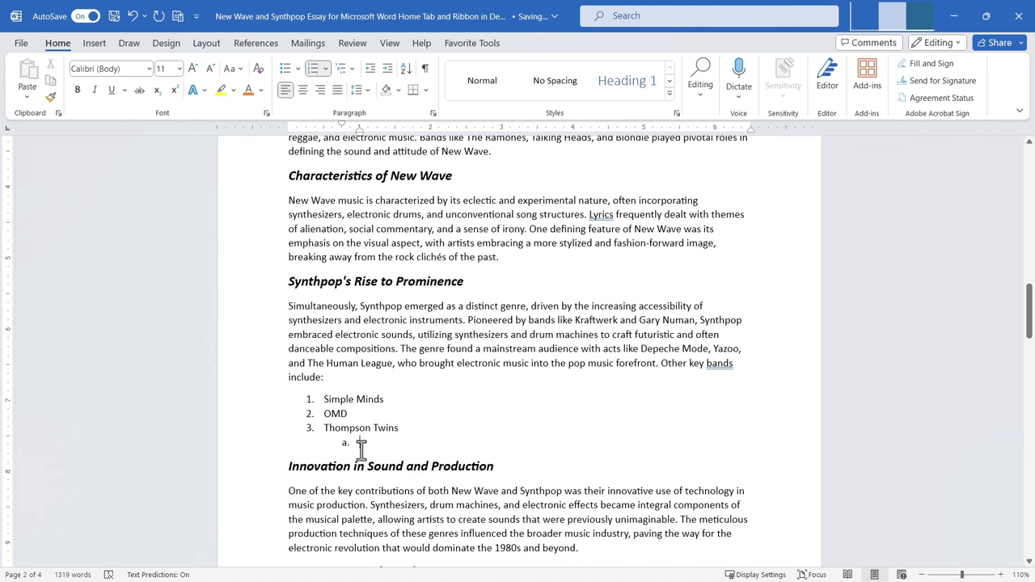
type("asjdlfjalskdf;jaskdf")
key("Return")
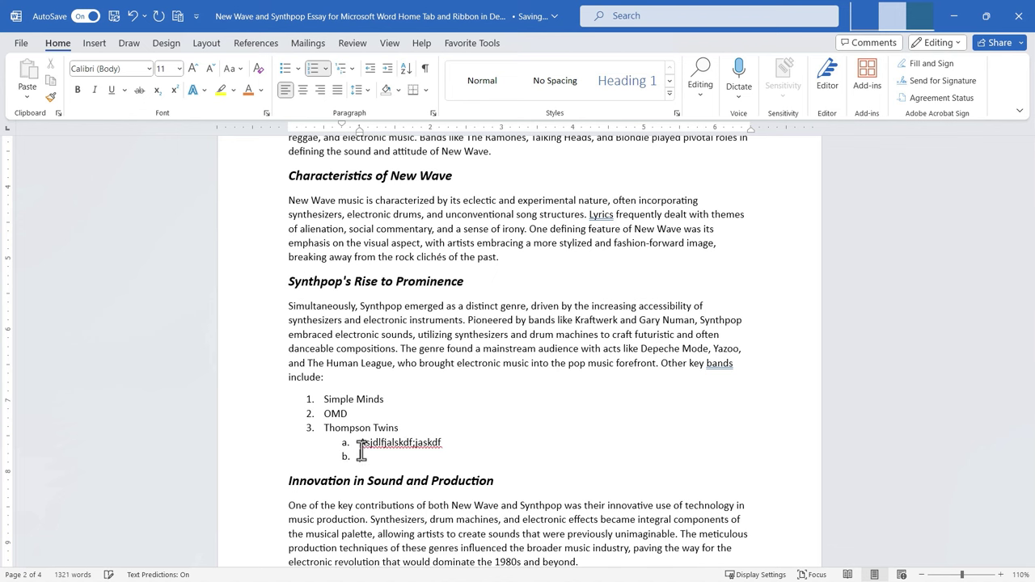
type("Salkjdflkjasdf")
key("Return")
type("asd")
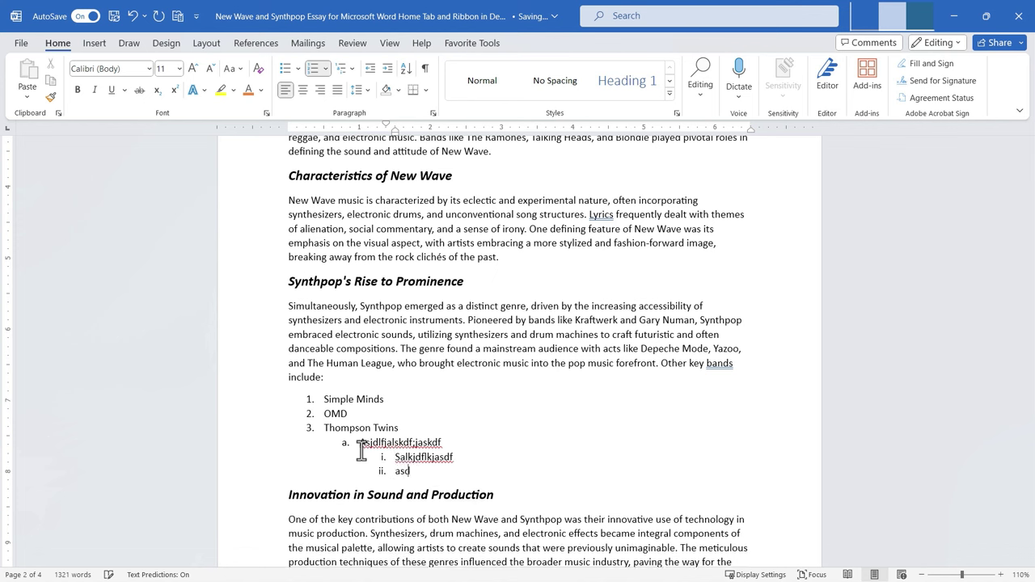
type("fklj;as")
key("Return")
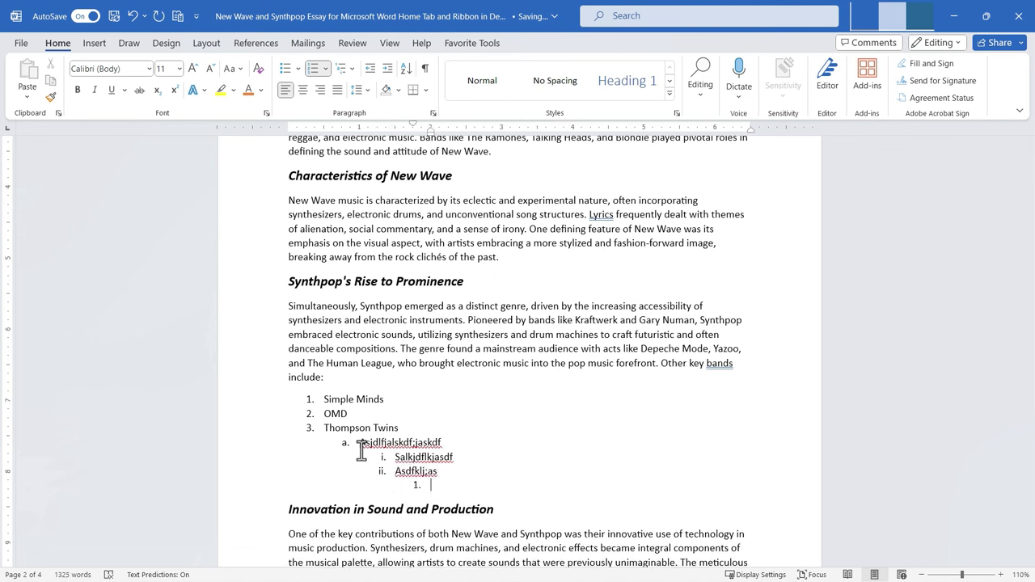
Undo all the nested sample items under Thompson Twins.
triple_click(362, 450)
key("ctrl+z")
key("ctrl+z")
key("ctrl+z")
key("ctrl+z")
key("ctrl+z")
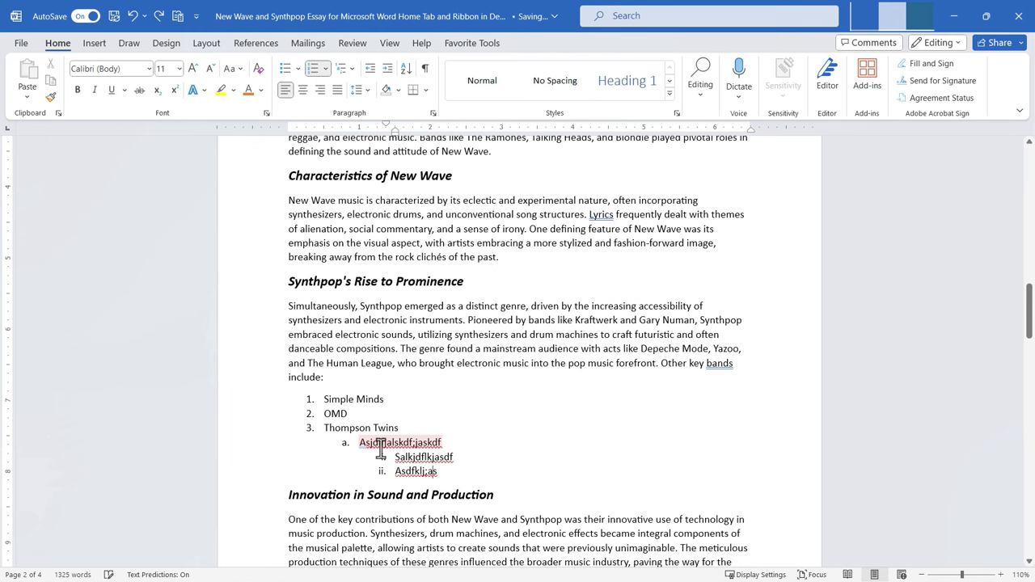
left_click(427, 428)
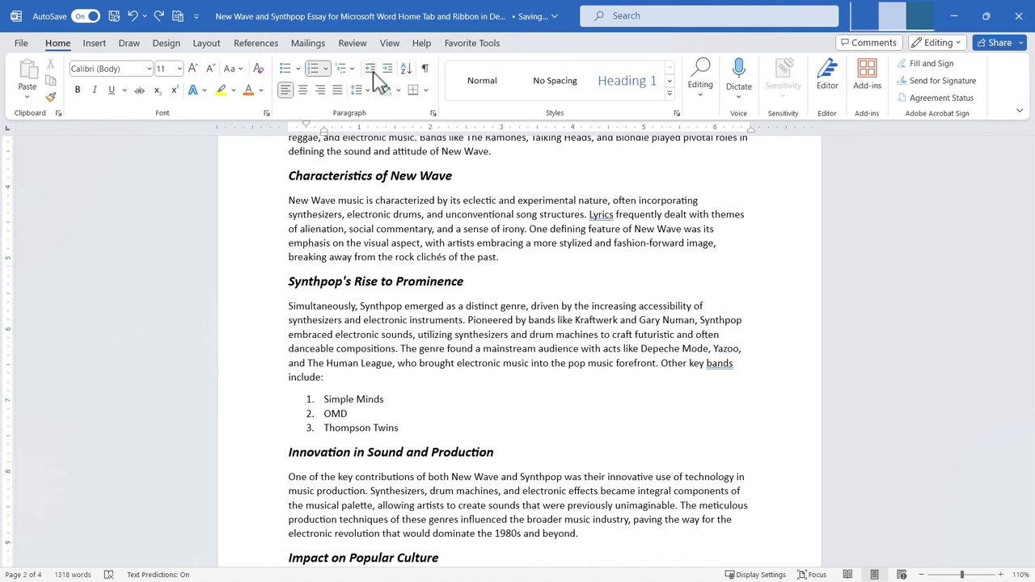
Decrease the indent of the three-band numbered list so its numbers align with the page margin.
left_click_drag(408, 431, 279, 402)
left_click(296, 403)
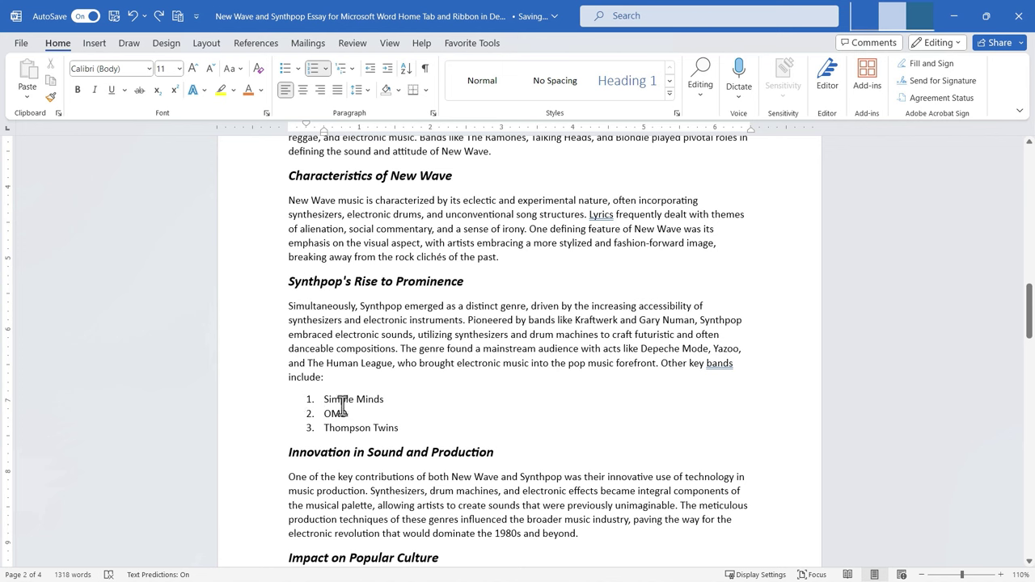
left_click_drag(410, 433, 294, 400)
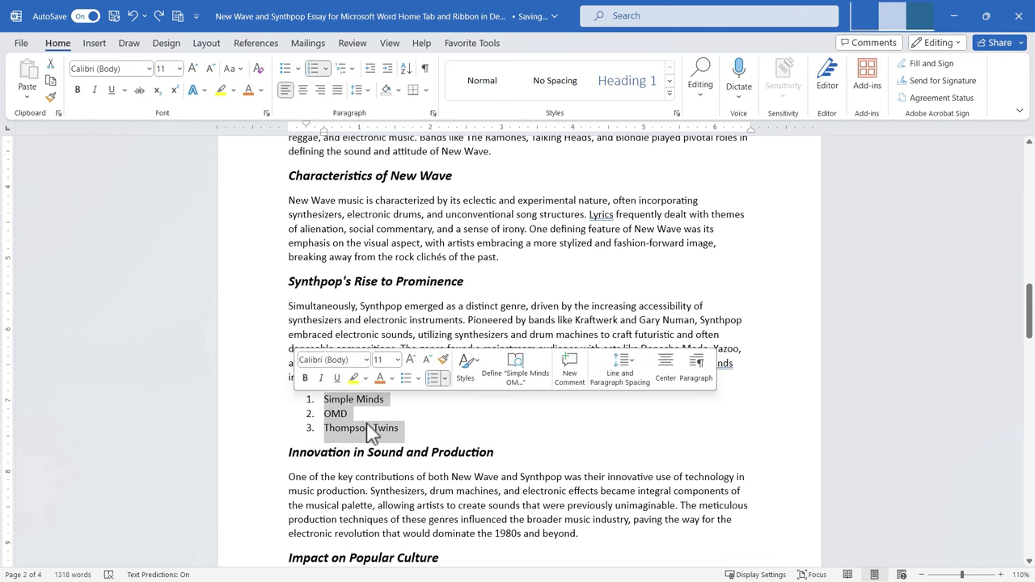
left_click(373, 75)
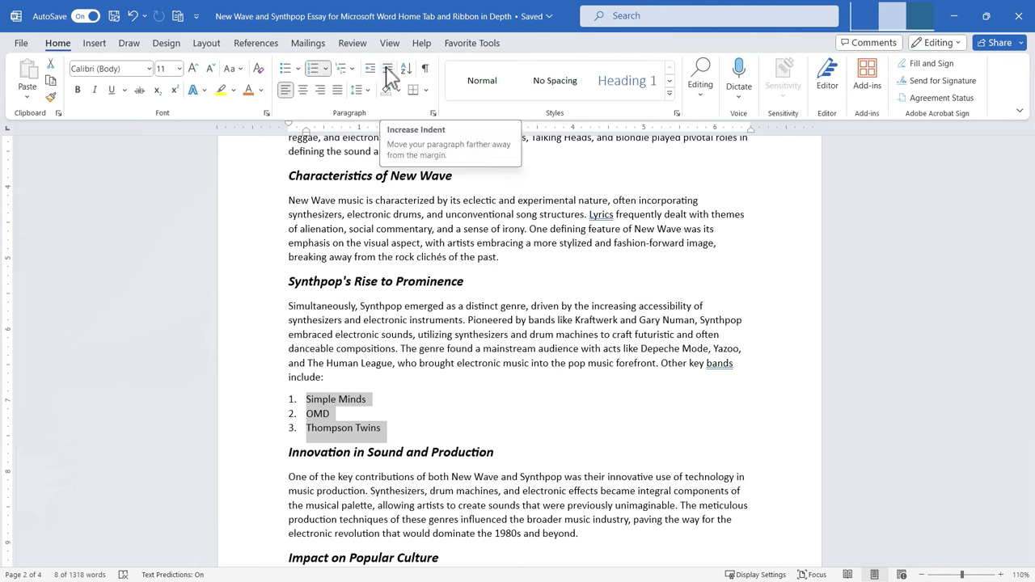
Increase the numbered list's indent repeatedly until its text starts at the 3-inch ruler mark.
left_click(388, 71)
left_click(389, 71)
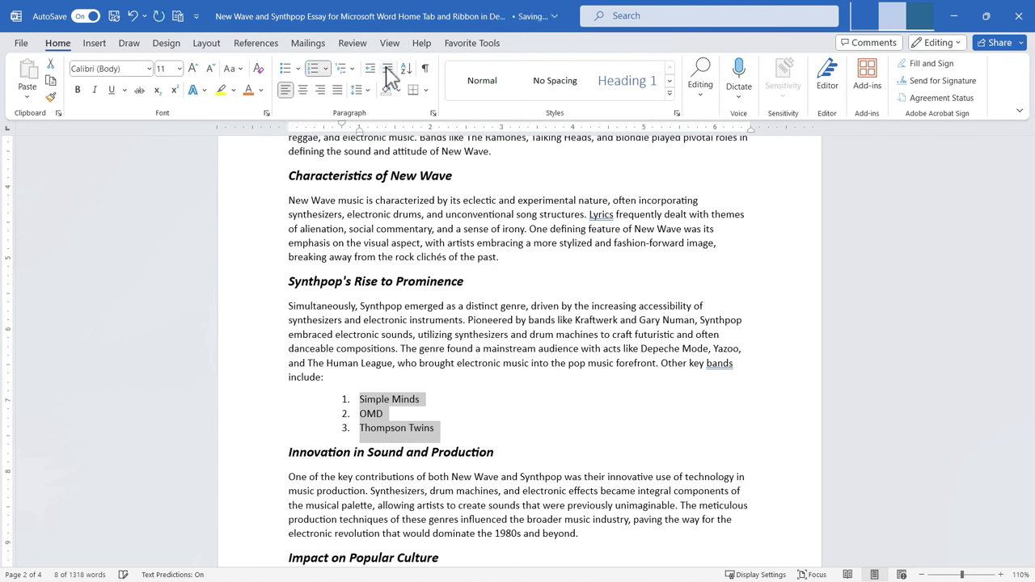
left_click(388, 71)
left_click(388, 71)
left_click(389, 73)
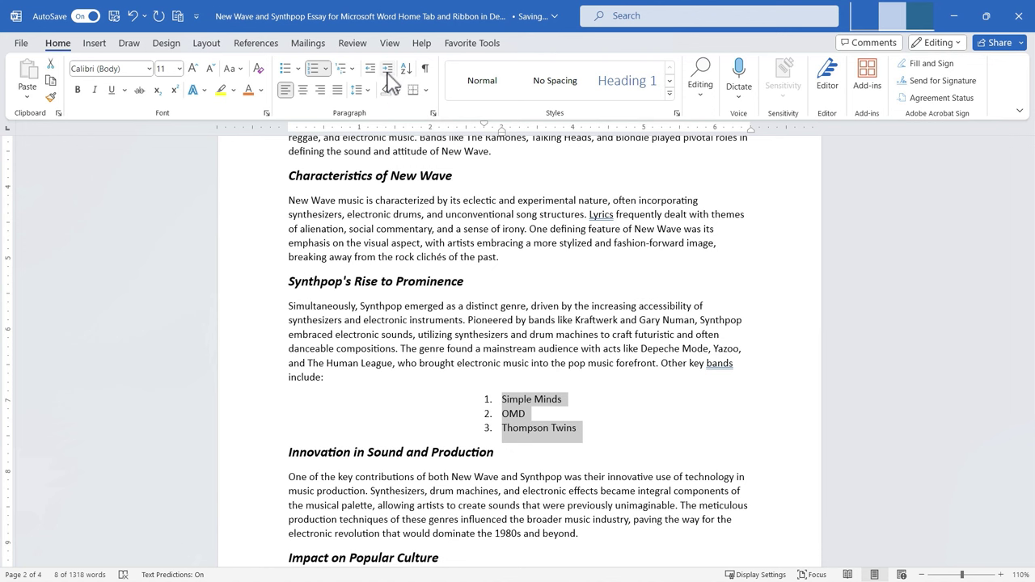
Decrease the numbered list's indent back to the page margin and increase it by one level.
left_click(370, 70)
left_click(370, 70)
left_click(370, 70)
left_click(370, 70)
left_click(369, 70)
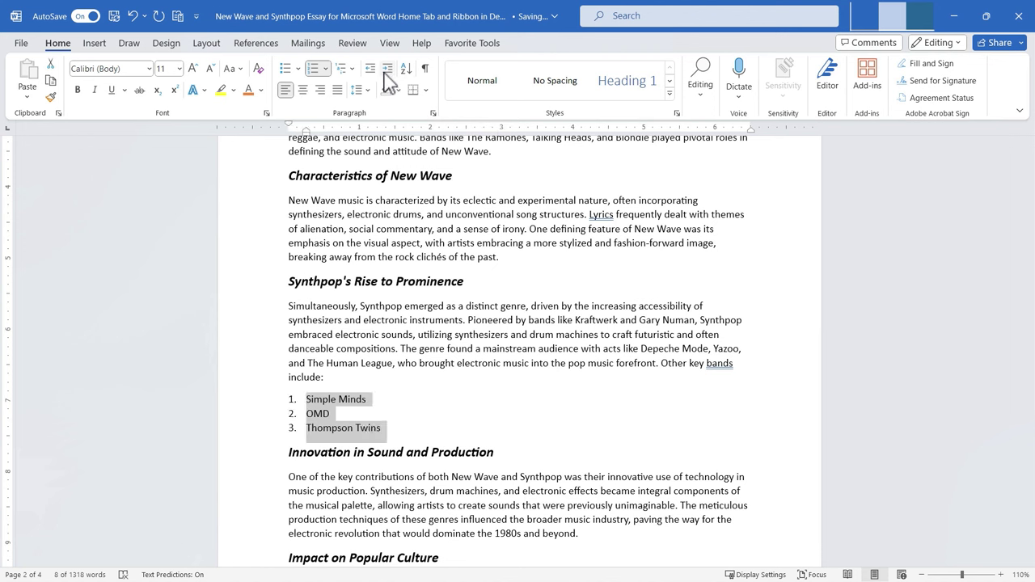
left_click(386, 72)
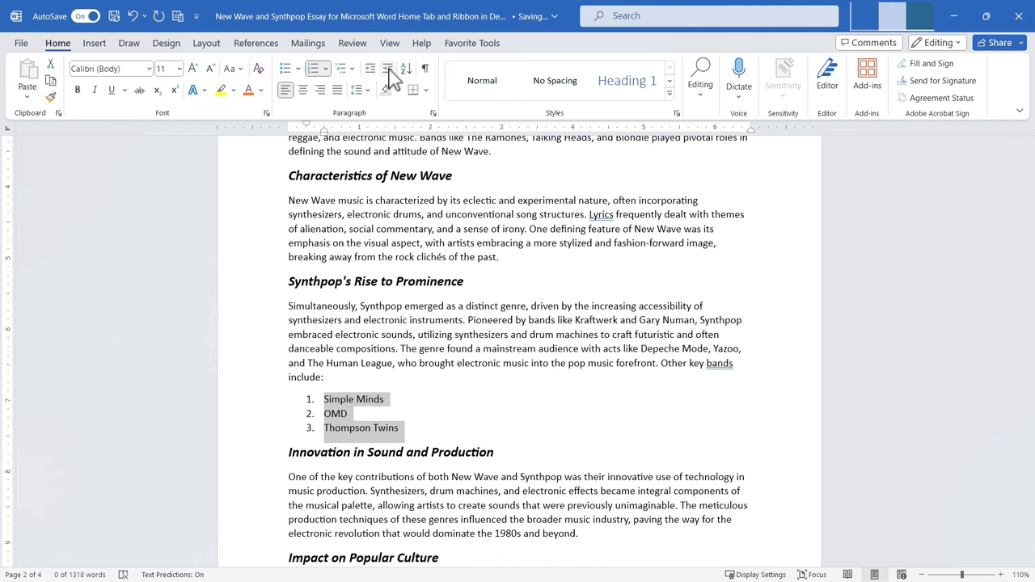
Sort the three-band numbered list by paragraphs as text in ascending order.
left_click(518, 394)
left_click_drag(410, 429, 312, 397)
left_click(407, 72)
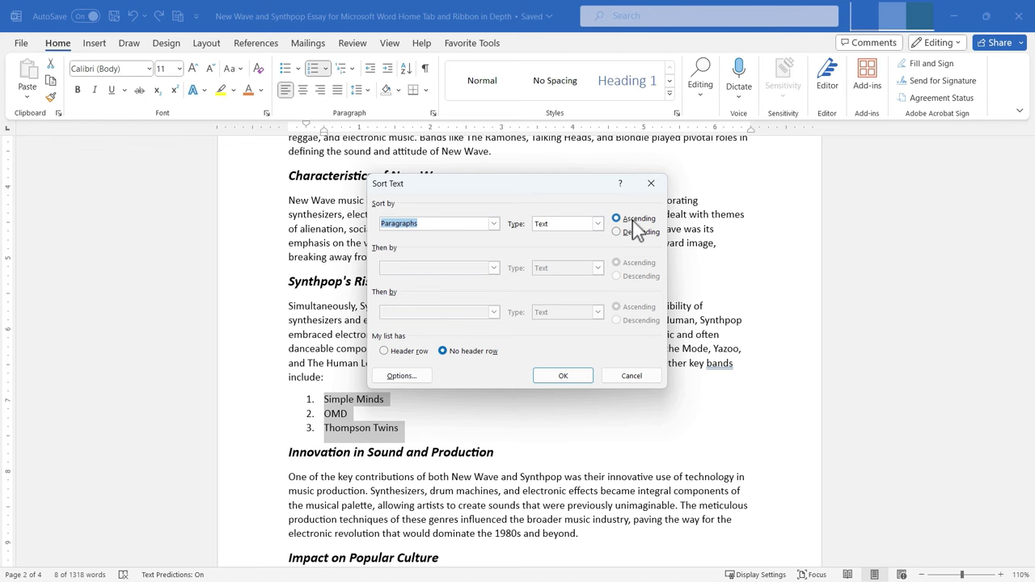
left_click(568, 376)
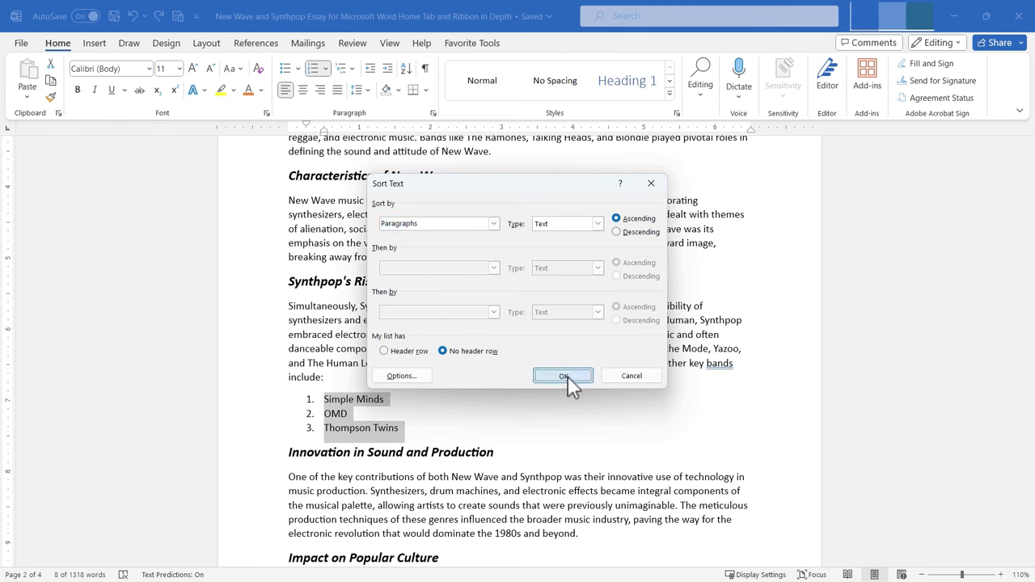
left_click(421, 423)
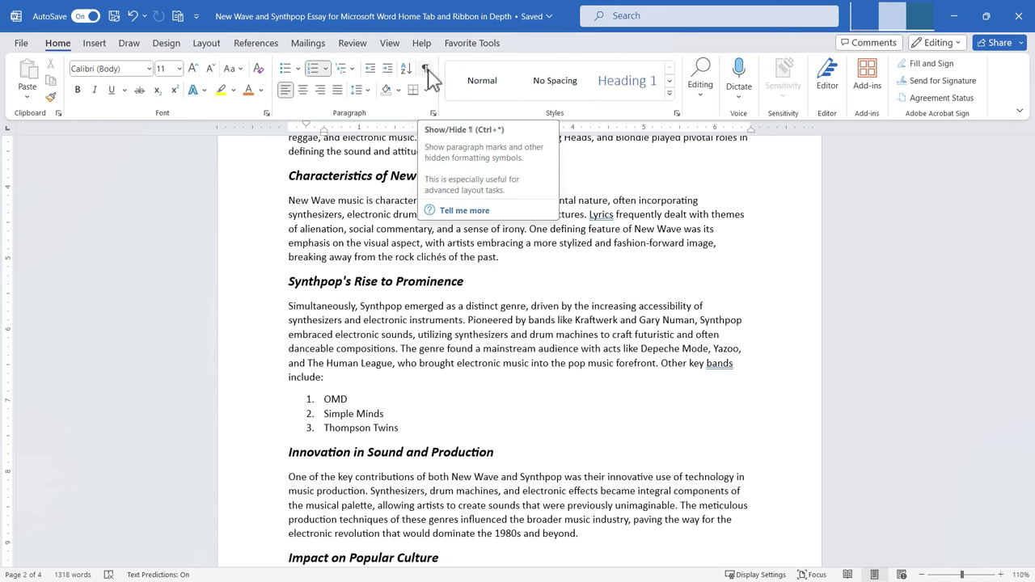
Display the paragraph marks and hidden formatting symbols, review them in the essay's title and opening sections, and hide them again.
scroll(510, 234, "up", 8)
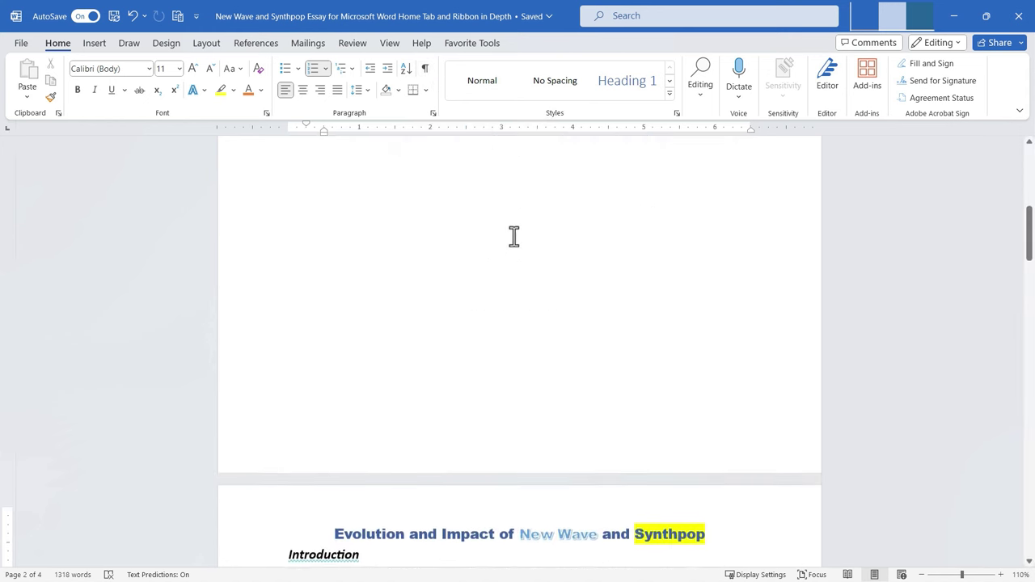
scroll(513, 235, "down", 6)
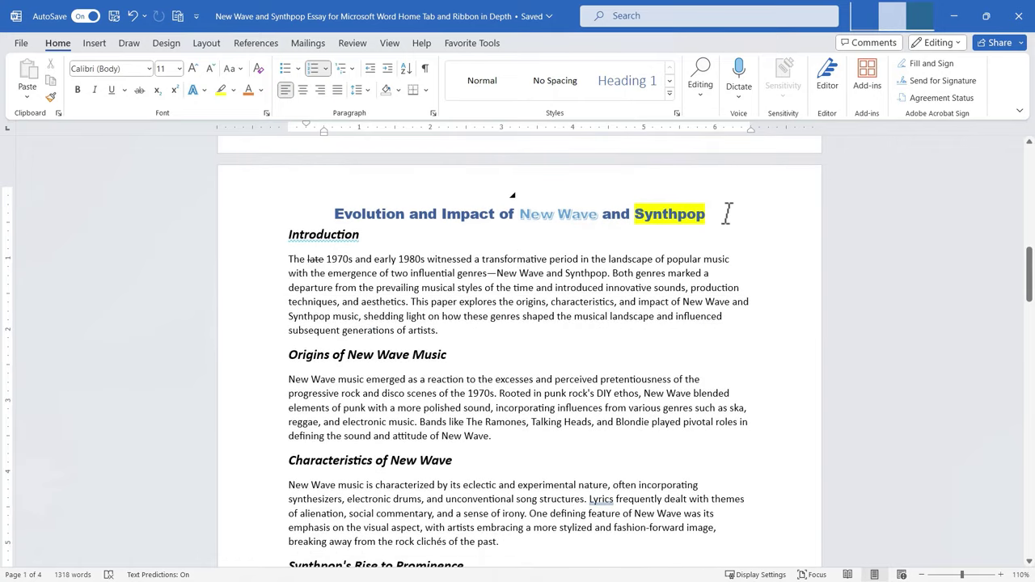
left_click(424, 68)
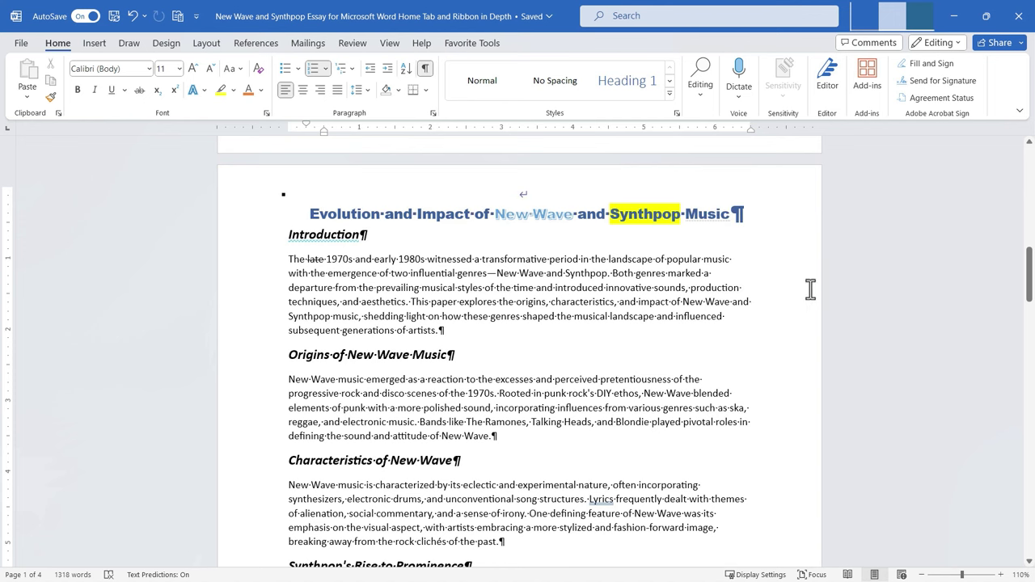
left_click(424, 68)
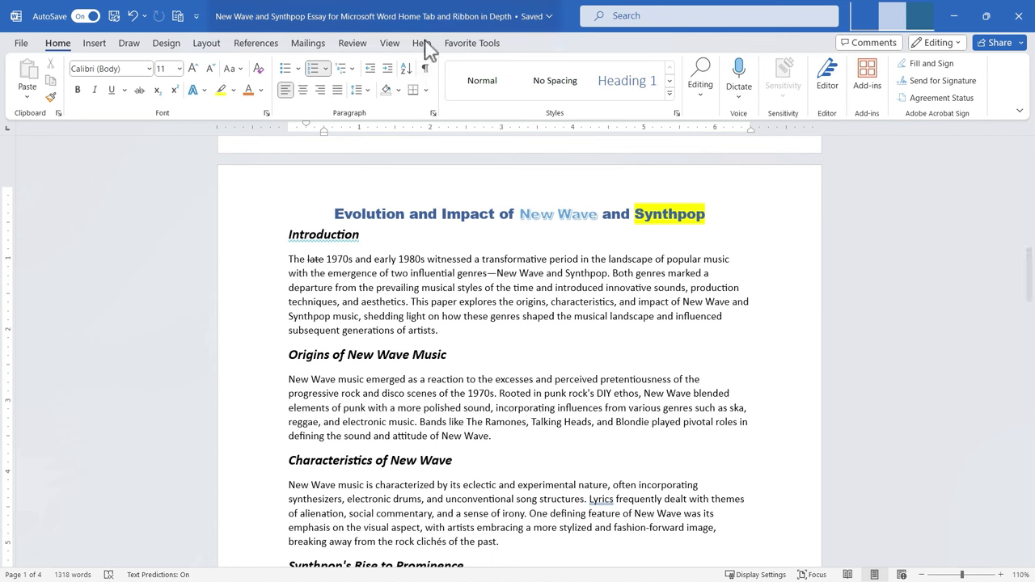
left_click(426, 69)
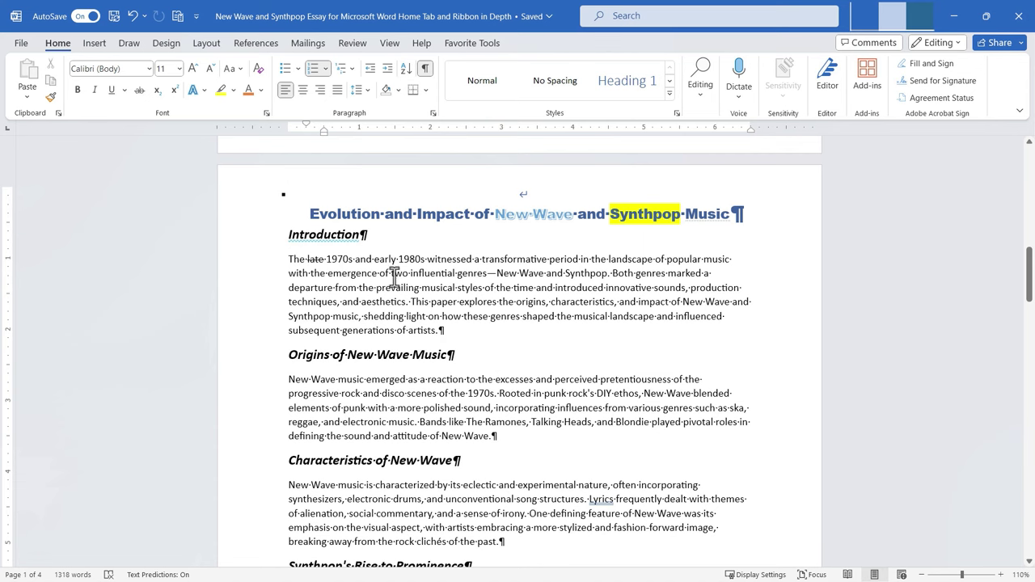
scroll(477, 303, "down", 3)
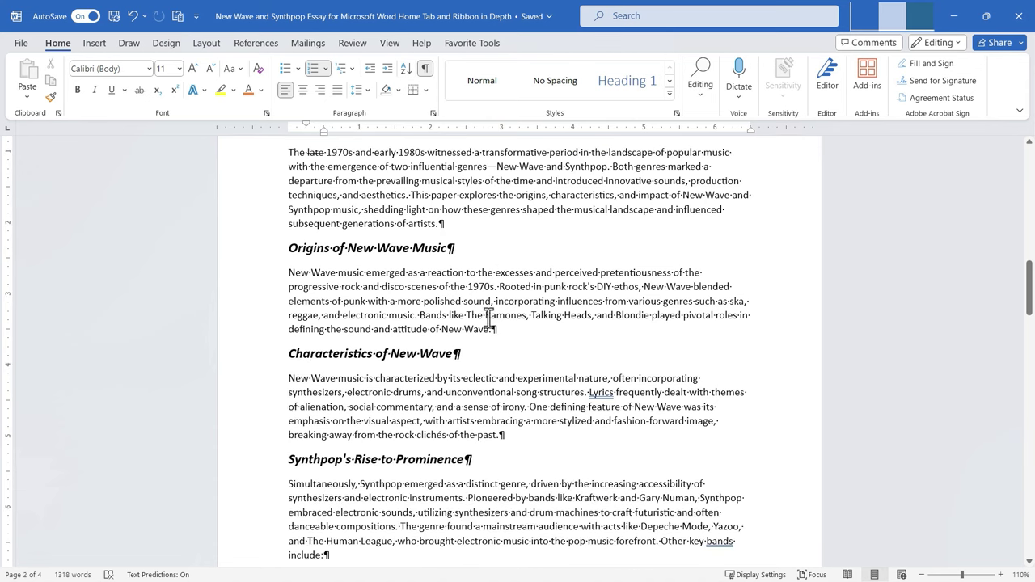
scroll(416, 242, "up", 4)
left_click(426, 69)
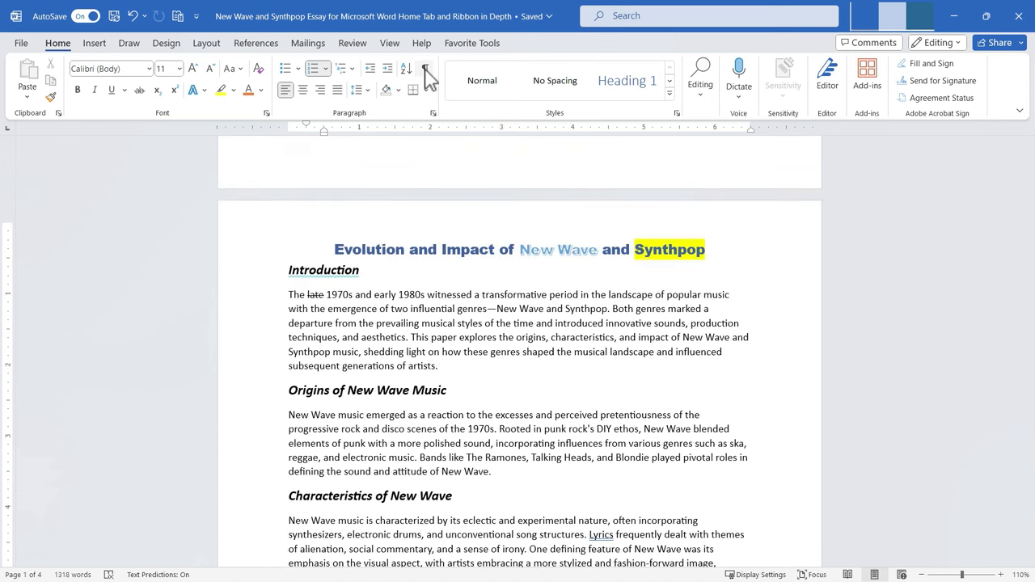
Center the Introduction heading below the essay title.
left_click_drag(369, 270, 284, 271)
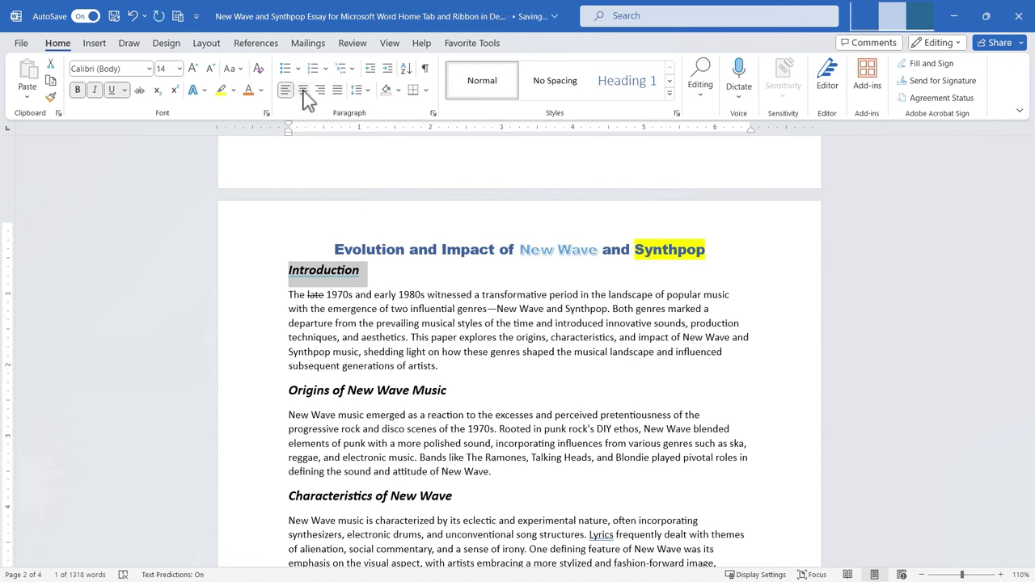
left_click(304, 91)
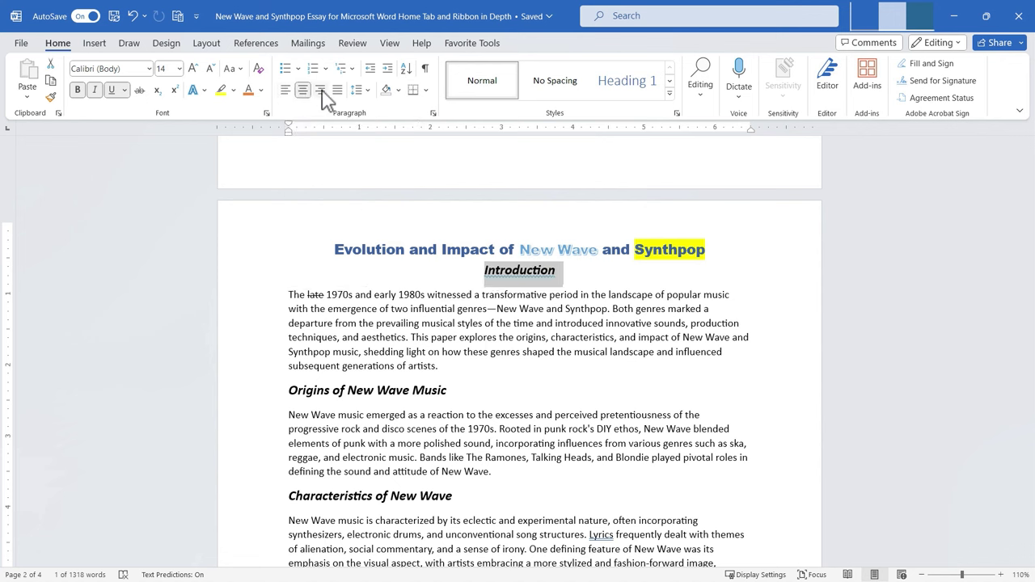
Right-align the Introduction heading, and change its alignment to justified.
left_click(321, 90)
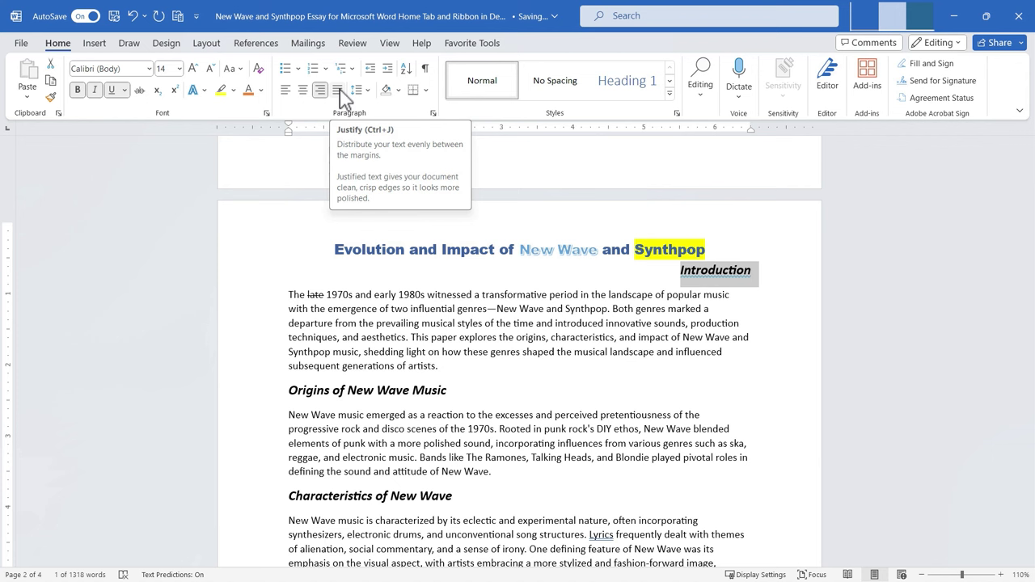
left_click(338, 91)
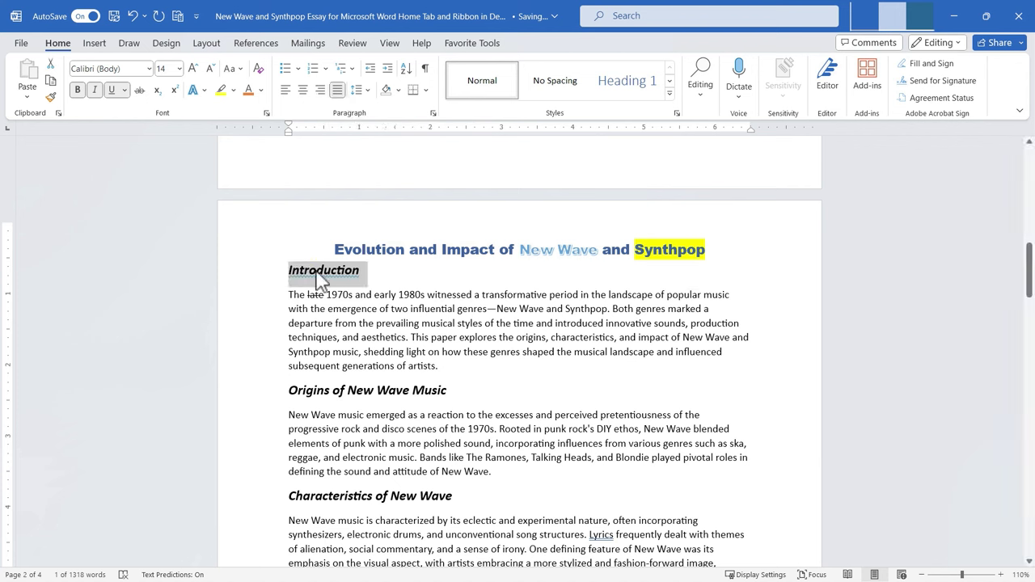
Justify the Introduction body paragraph and return it to left alignment to compare its line edges.
double_click(293, 295)
left_click_drag(333, 308, 440, 368)
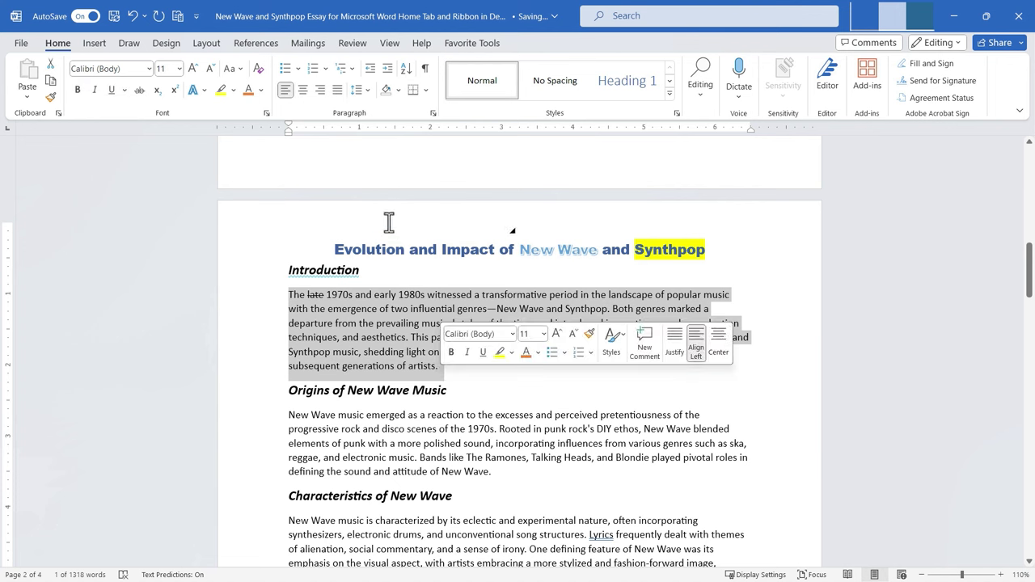
left_click(339, 90)
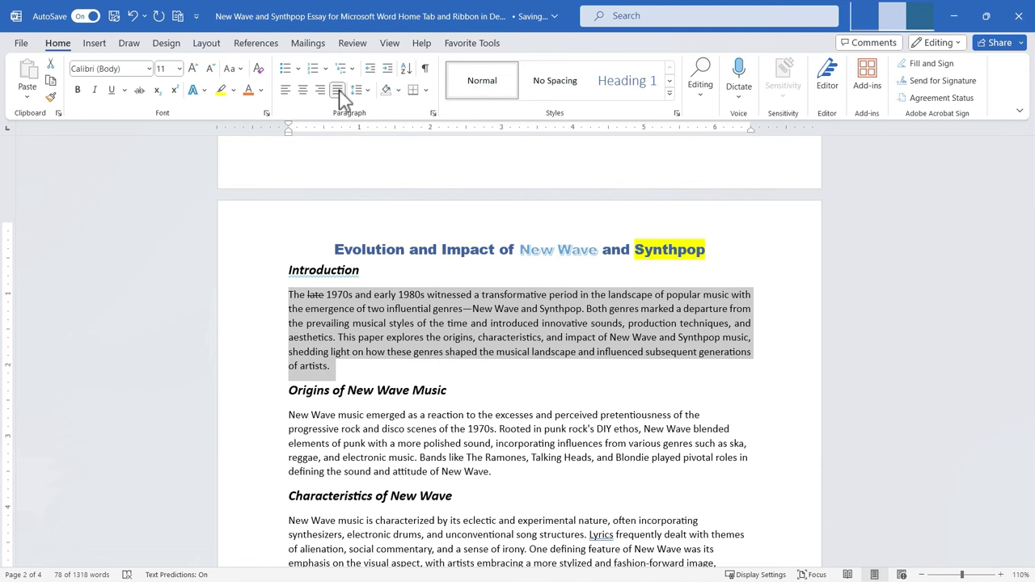
left_click(339, 92)
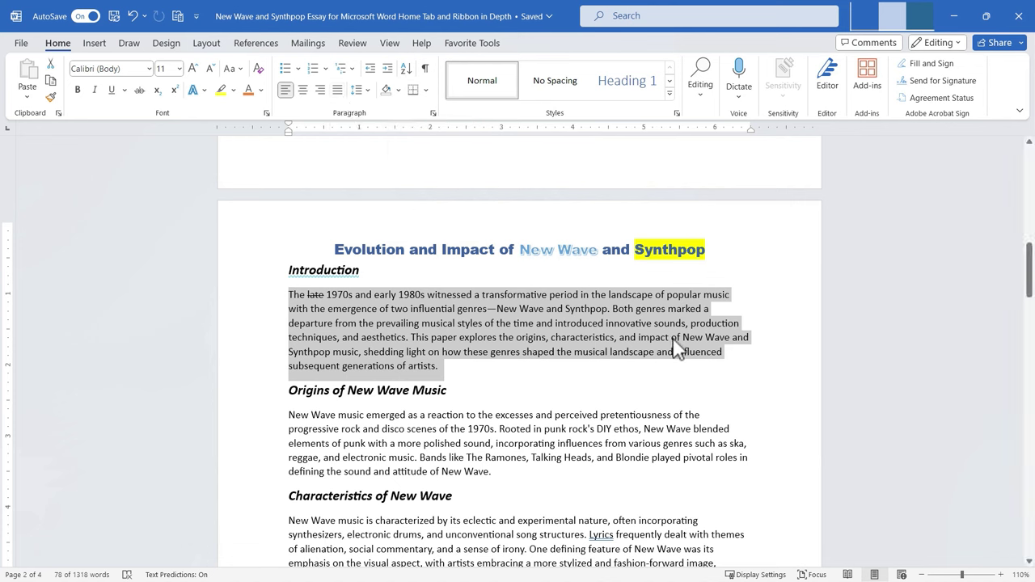
left_click(702, 382)
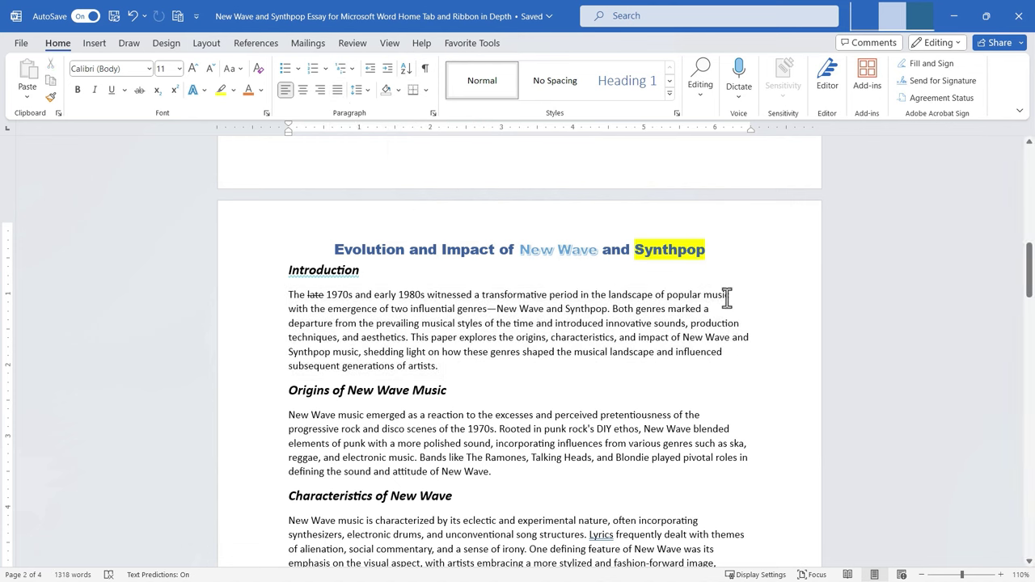
Justify the Introduction body paragraph so its text spreads evenly between both margins.
left_click_drag(466, 374, 275, 296)
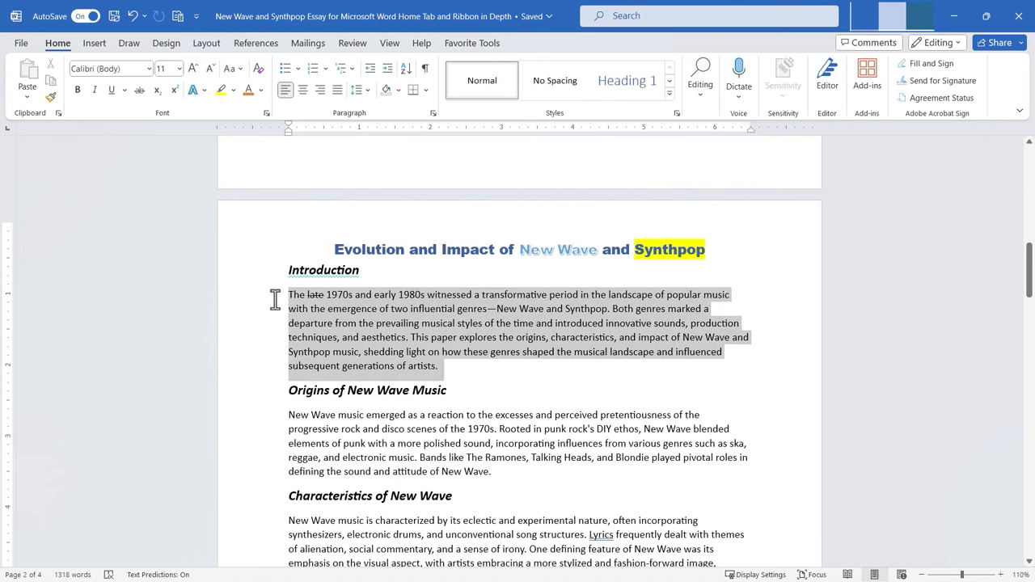
left_click(338, 90)
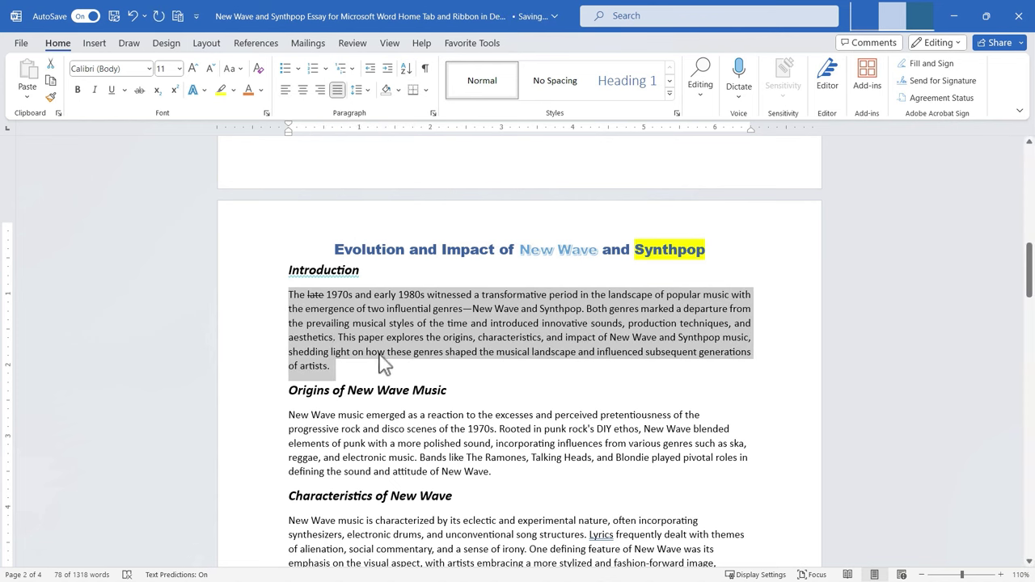
left_click(338, 322)
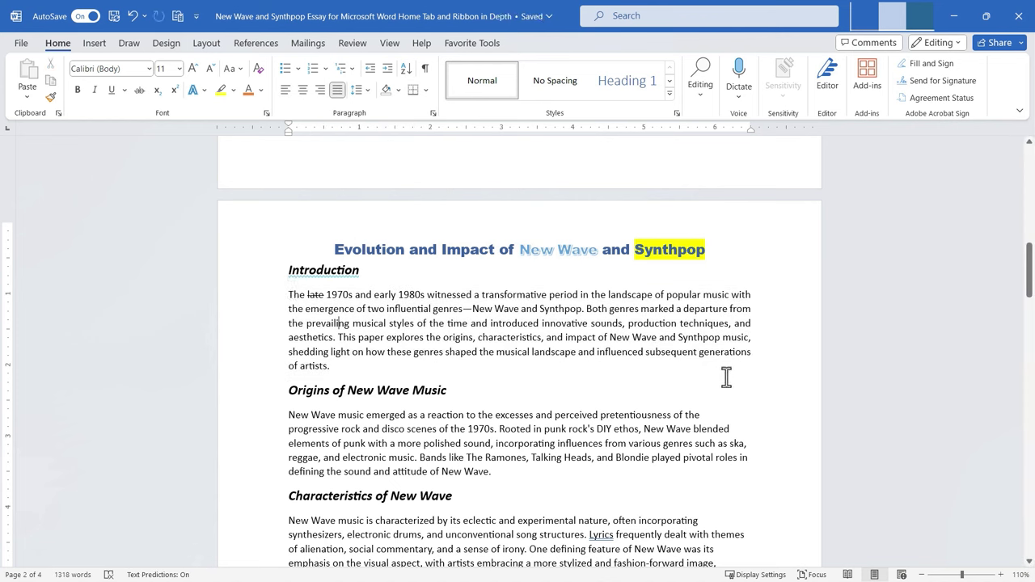
Review the line spacing, indent and pagination options for the Origins of New Wave Music paragraph without applying changes.
left_click_drag(491, 472, 284, 414)
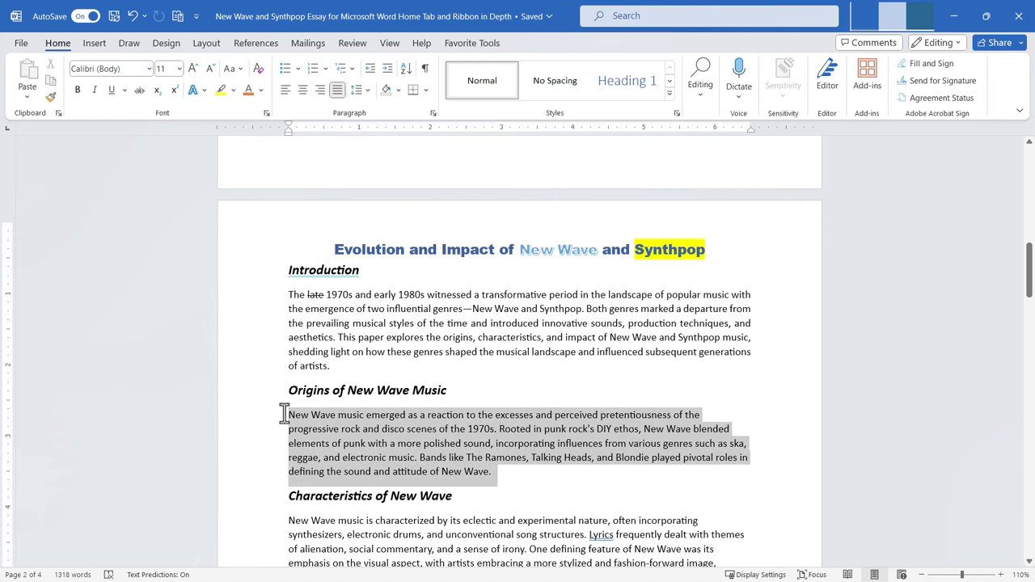
left_click(364, 98)
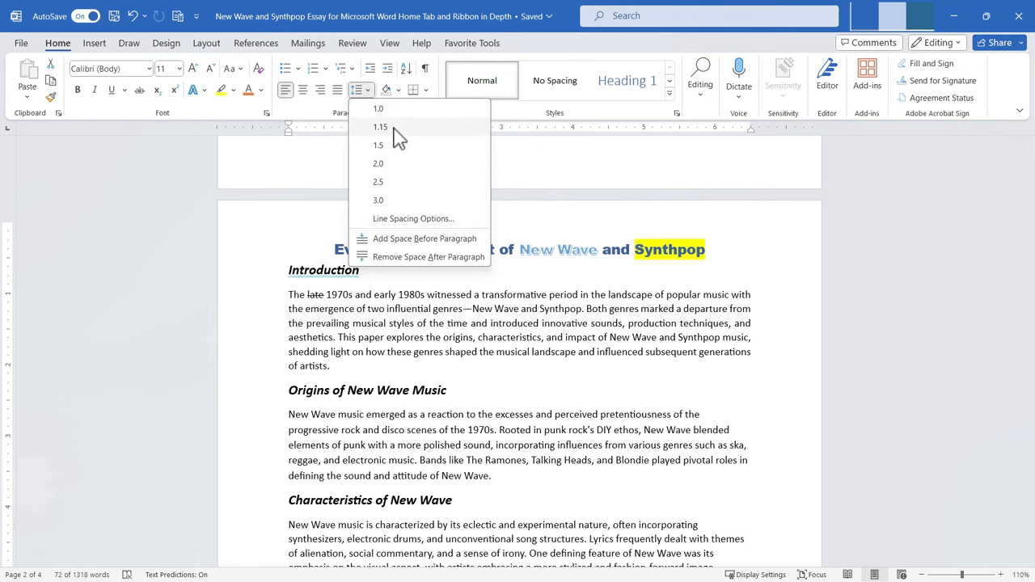
left_click(417, 219)
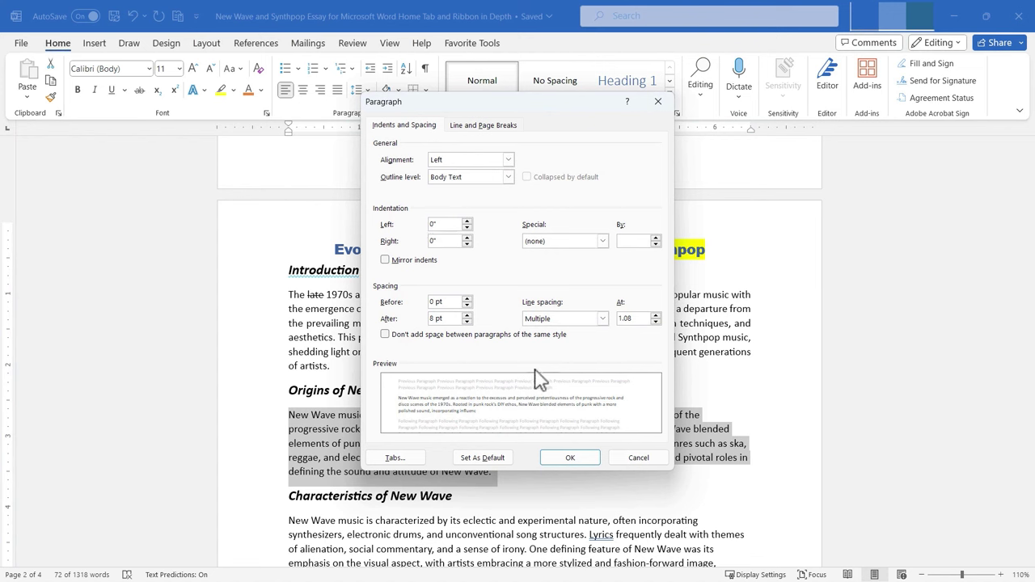
left_click(470, 128)
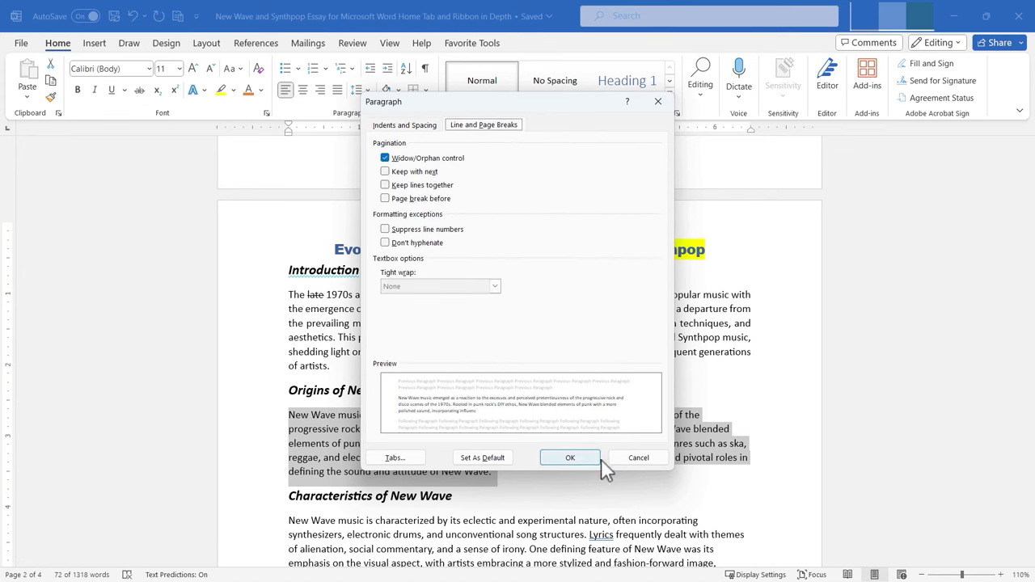
left_click(639, 456)
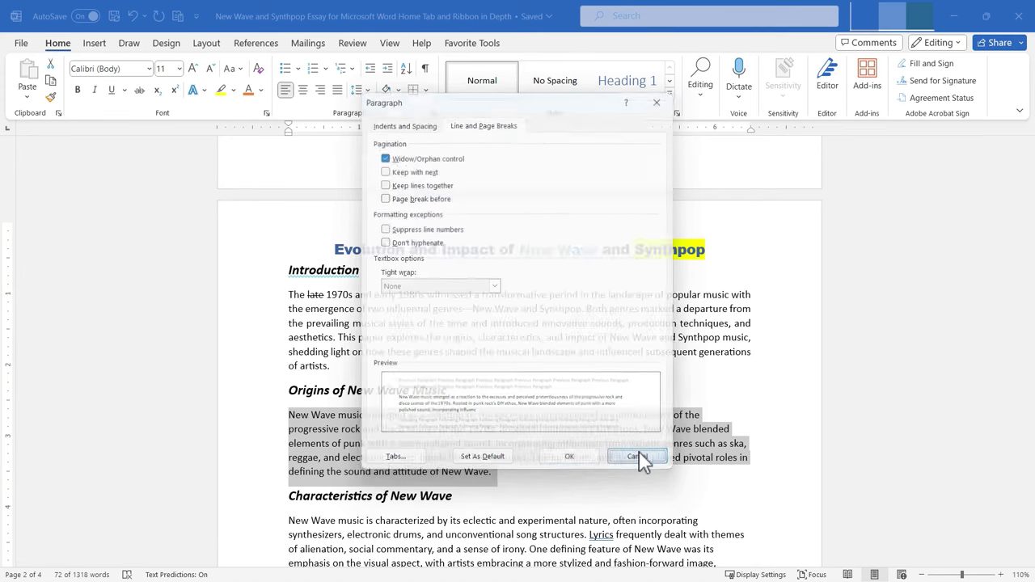
Add space before the Origins of New Wave Music paragraph and restore its original spacing.
left_click(368, 91)
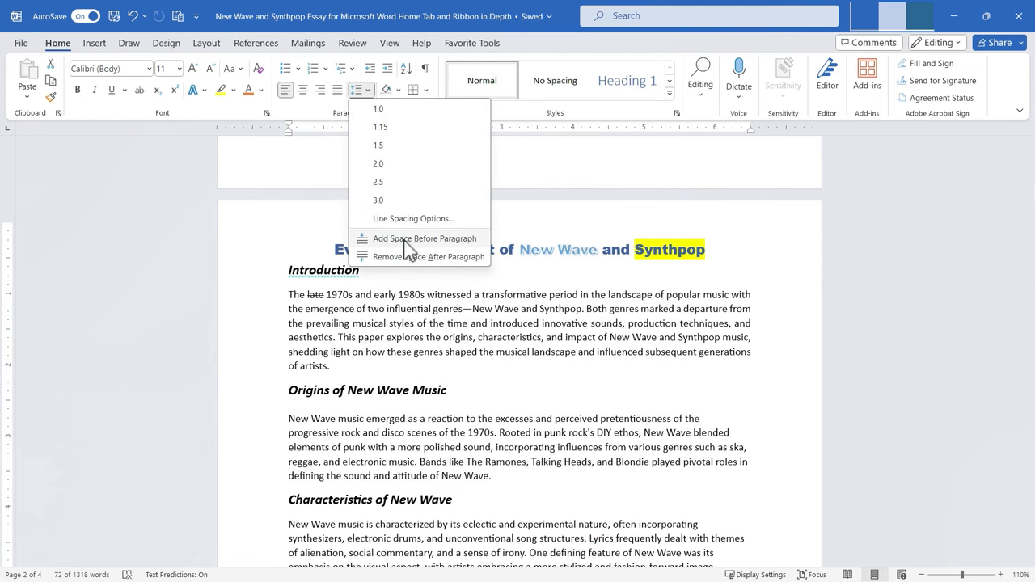
left_click(407, 243)
left_click(368, 91)
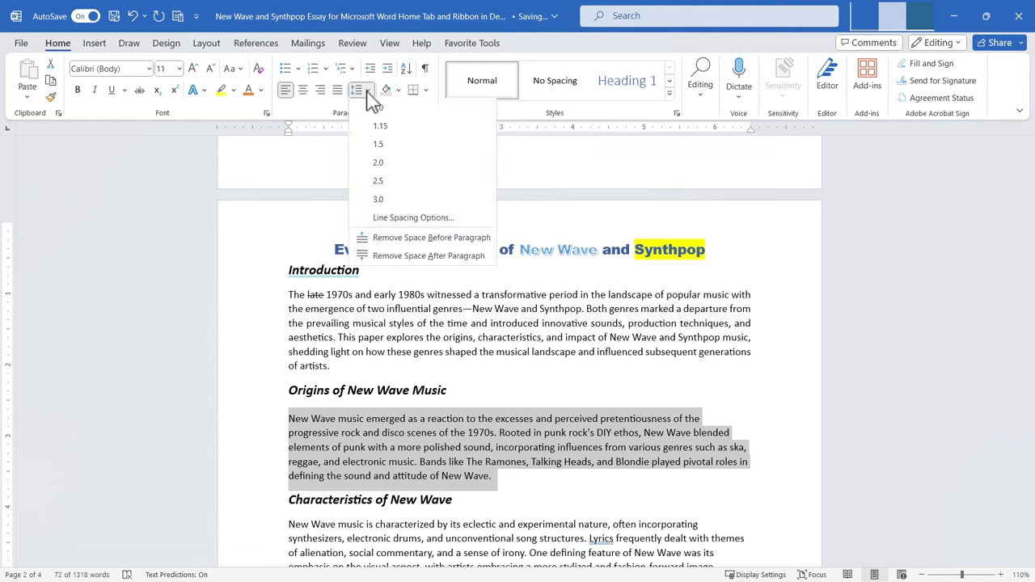
left_click(409, 257)
left_click(354, 384)
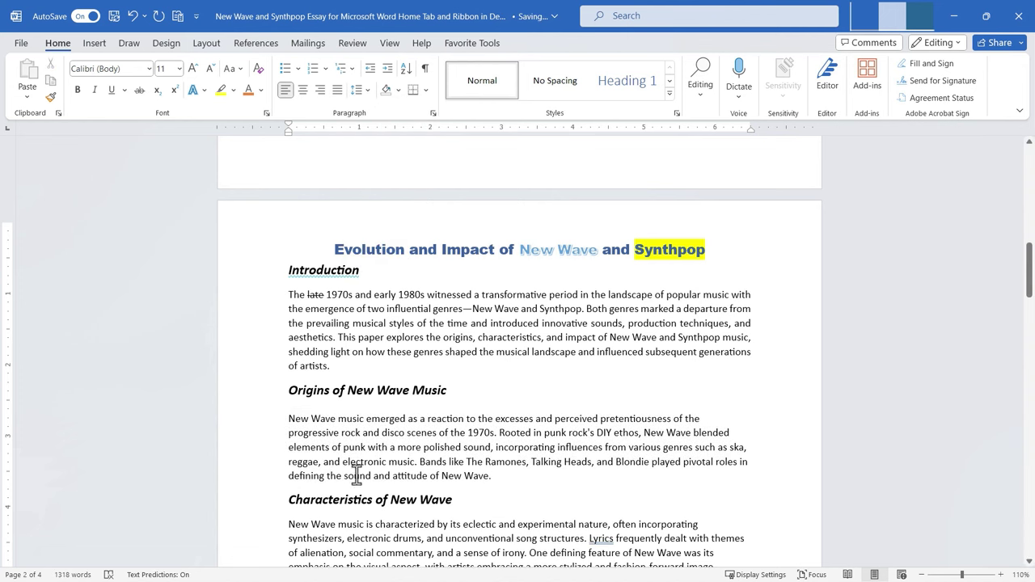
triple_click(505, 419)
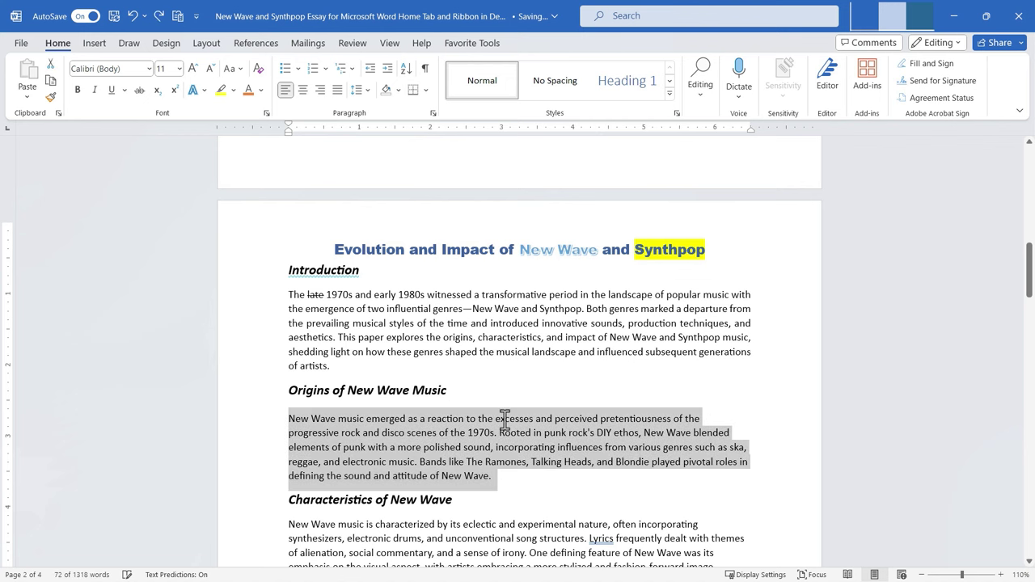
left_click(446, 352)
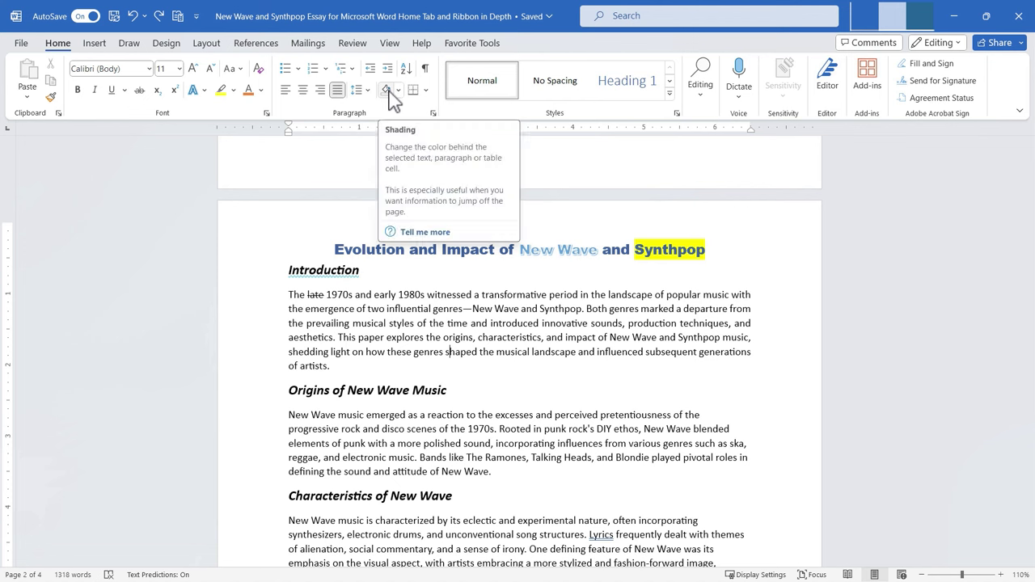
Shade the body paragraph under Origins of New Wave Music with the lightest blue theme color.
left_click(283, 416)
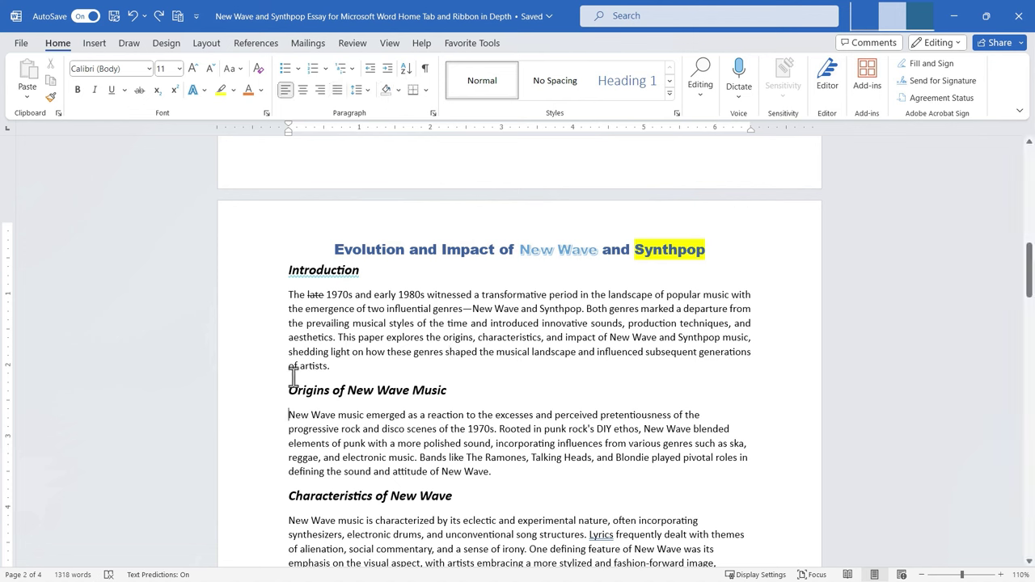
left_click_drag(285, 418, 500, 479)
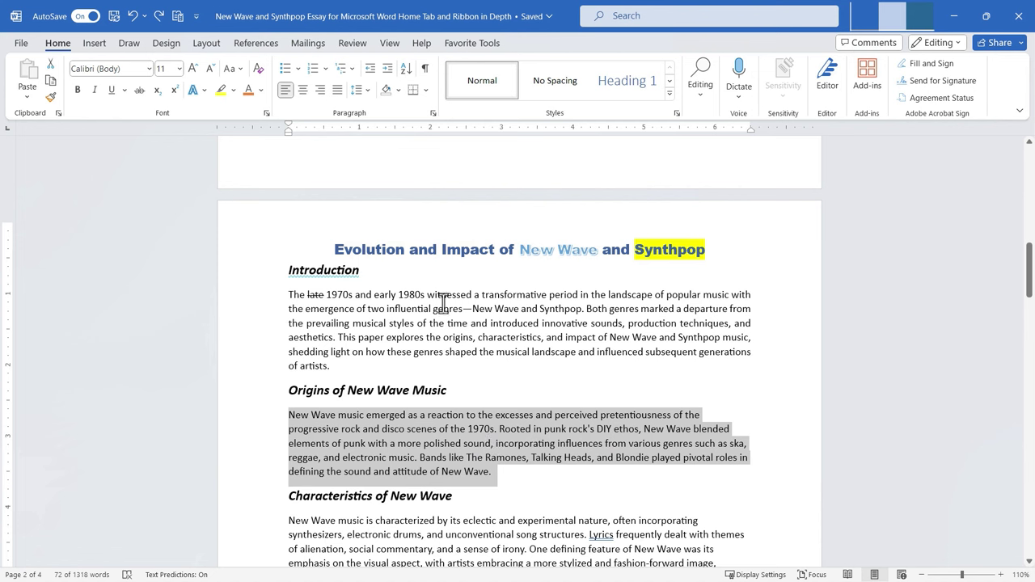
left_click(398, 90)
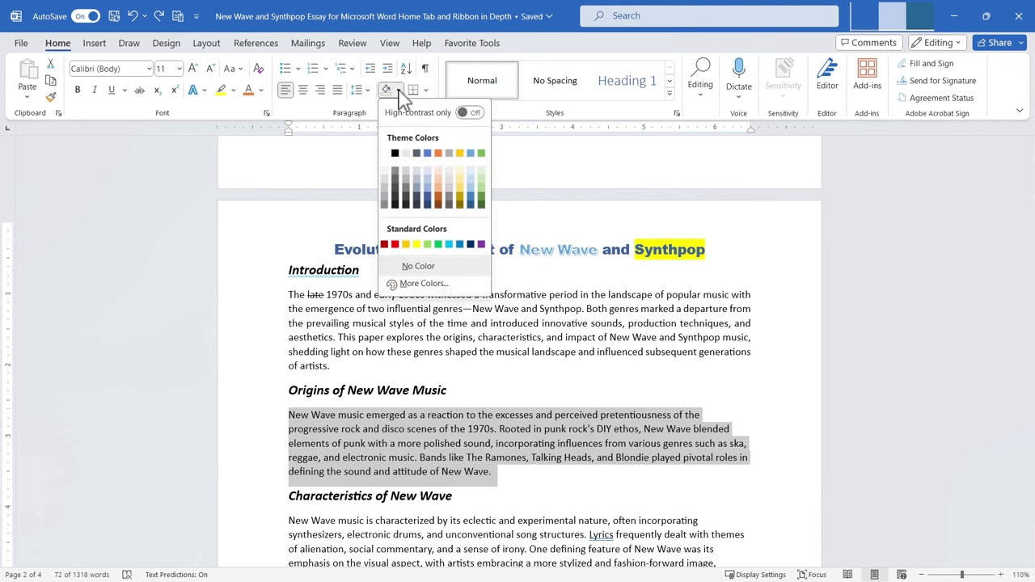
left_click(471, 171)
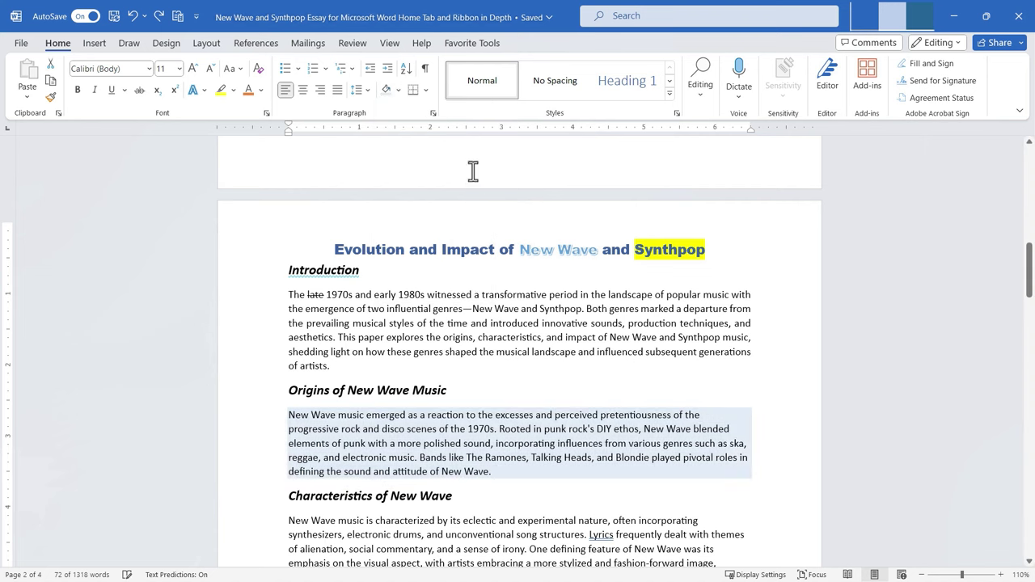
left_click(747, 362)
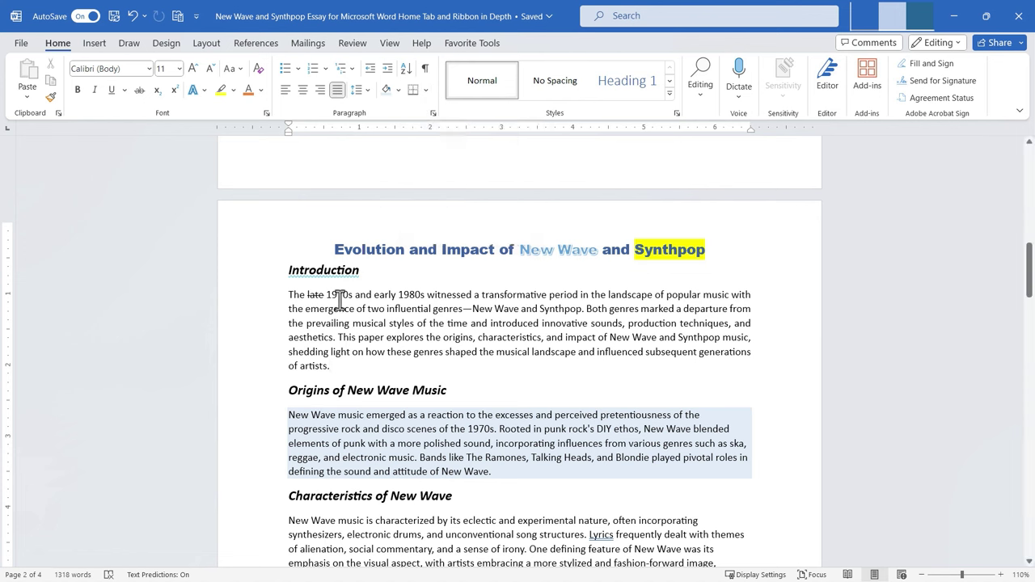
Put outside borders around the word "1980s" in the first sentence of the Introduction.
left_click_drag(399, 298, 417, 298)
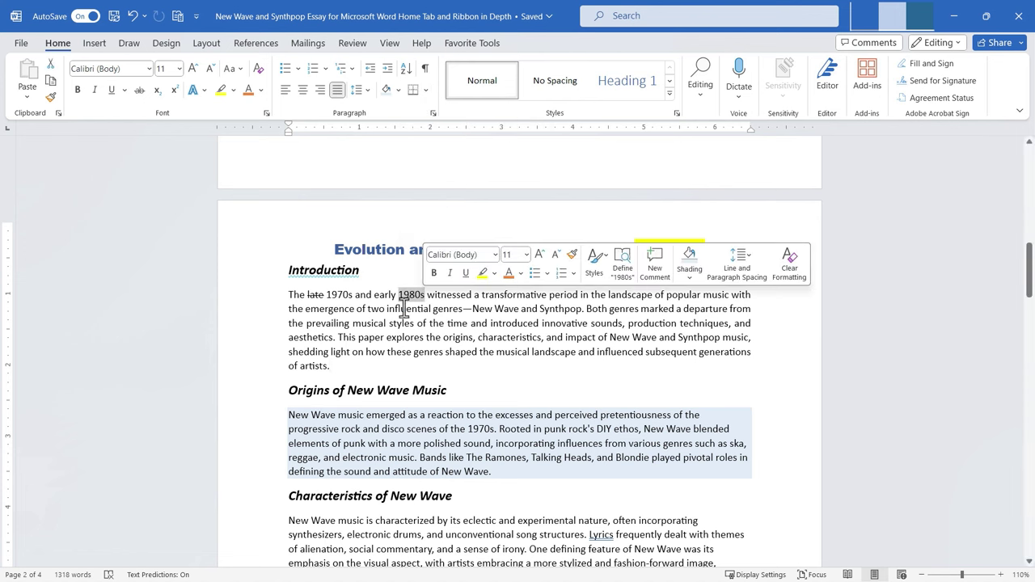
left_click(428, 90)
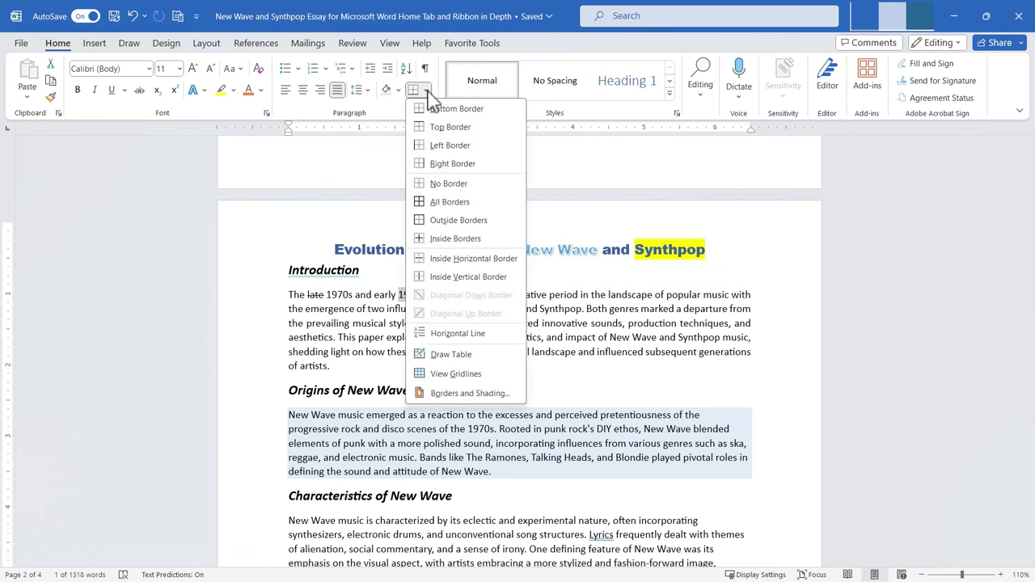
left_click(449, 221)
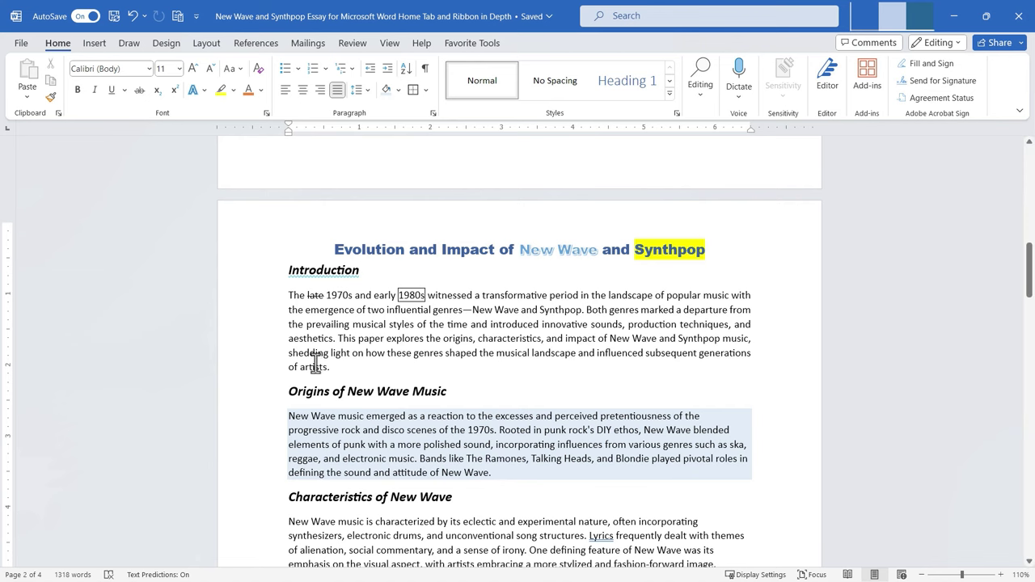
Apply outside borders around the body paragraph under Characteristics of New Wave.
scroll(383, 469, "down", 3)
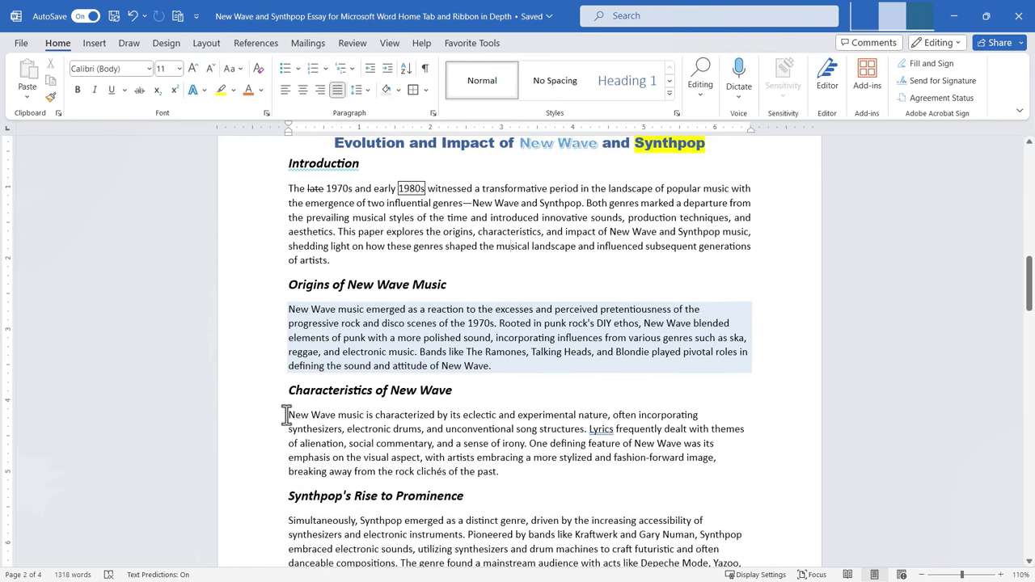
mouse_move(288, 415)
left_mouse_down()
mouse_move(460, 474)
mouse_move(518, 481)
left_mouse_up()
left_click(414, 90)
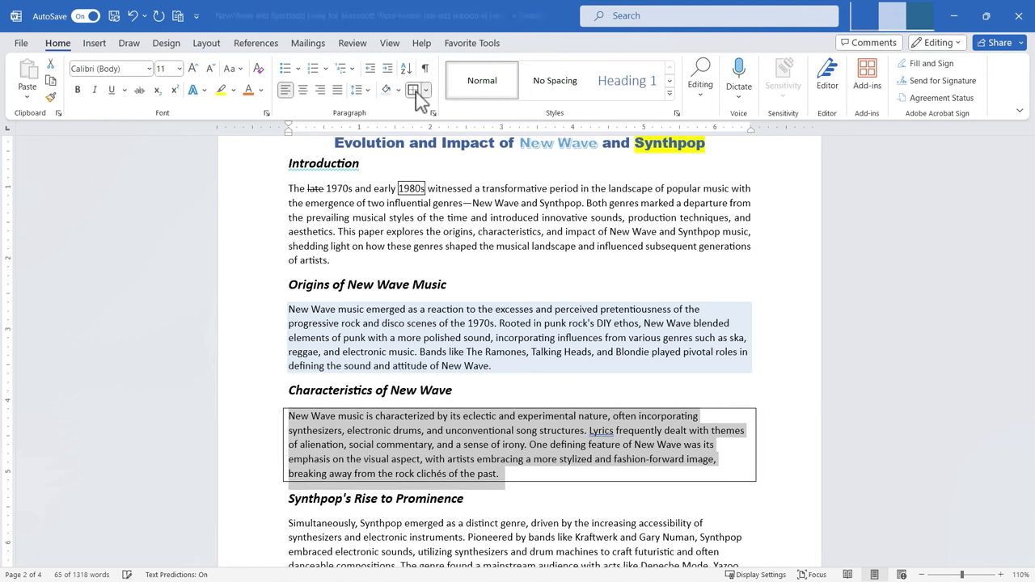
left_click(574, 489)
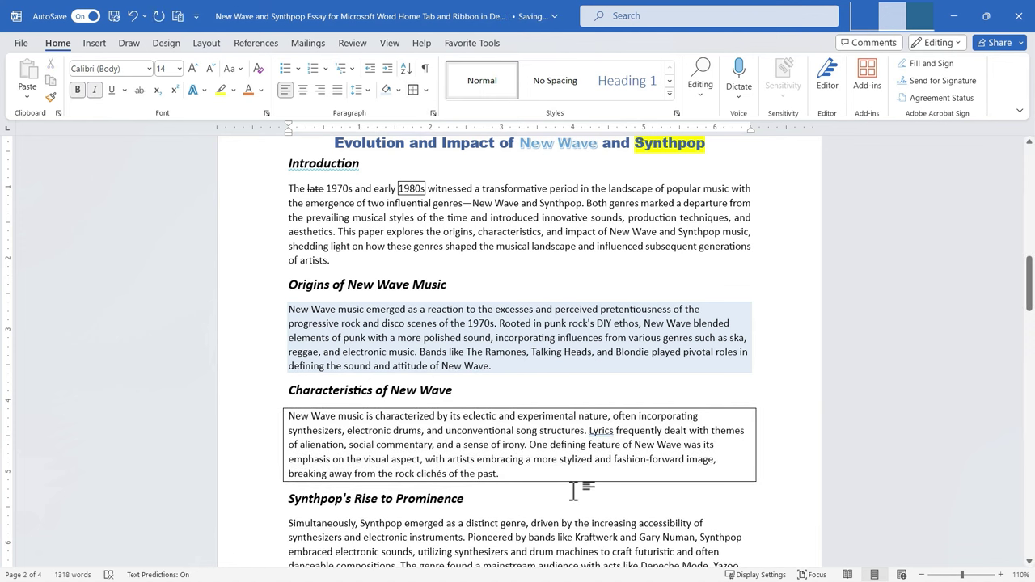
Draw a single-cell table about 2.92" wide and 0.52" high in the Introduction section and add three more rows.
left_click(427, 91)
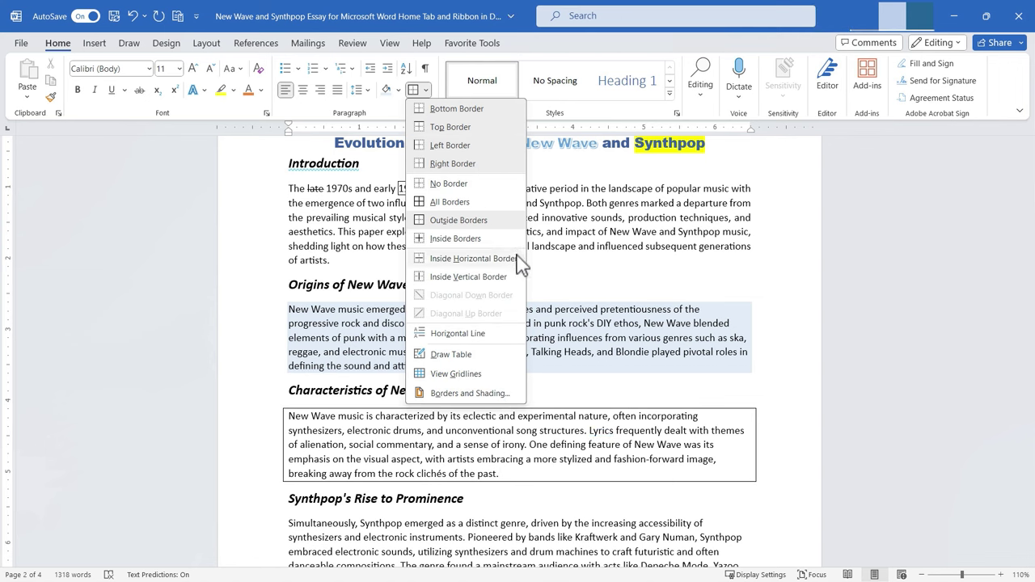
left_click(451, 356)
mouse_move(370, 261)
left_mouse_down()
mouse_move(440, 288)
mouse_move(579, 298)
left_mouse_up()
key("Tab")
key("Tab")
key("Tab")
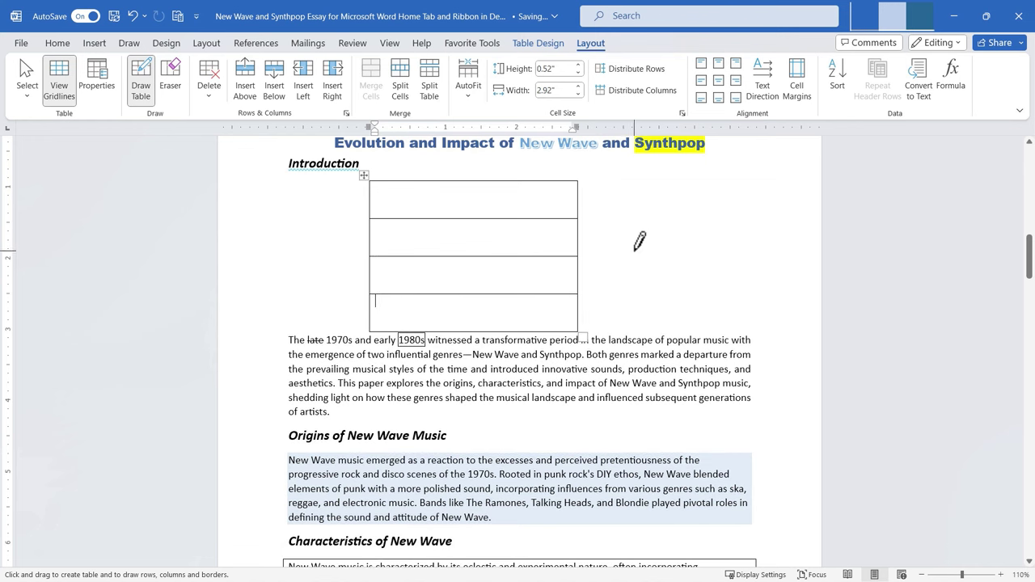
Undo the added rows and the drawn table in the Introduction section.
key("ctrl+z")
key("ctrl+z")
key("ctrl+z")
key("ctrl+z")
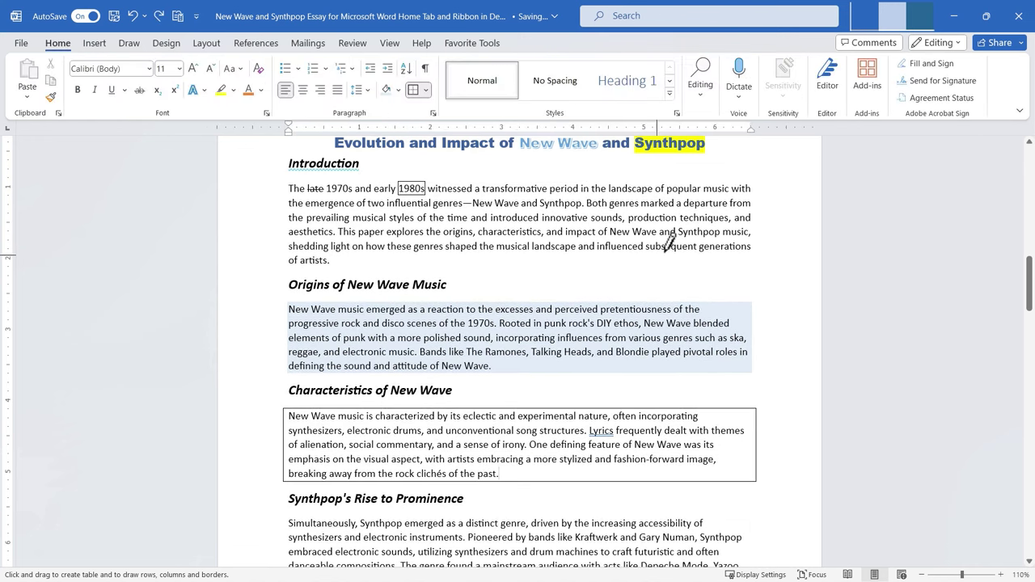
Insert a horizontal line below the Introduction paragraph and start a new line beneath it.
key("Return")
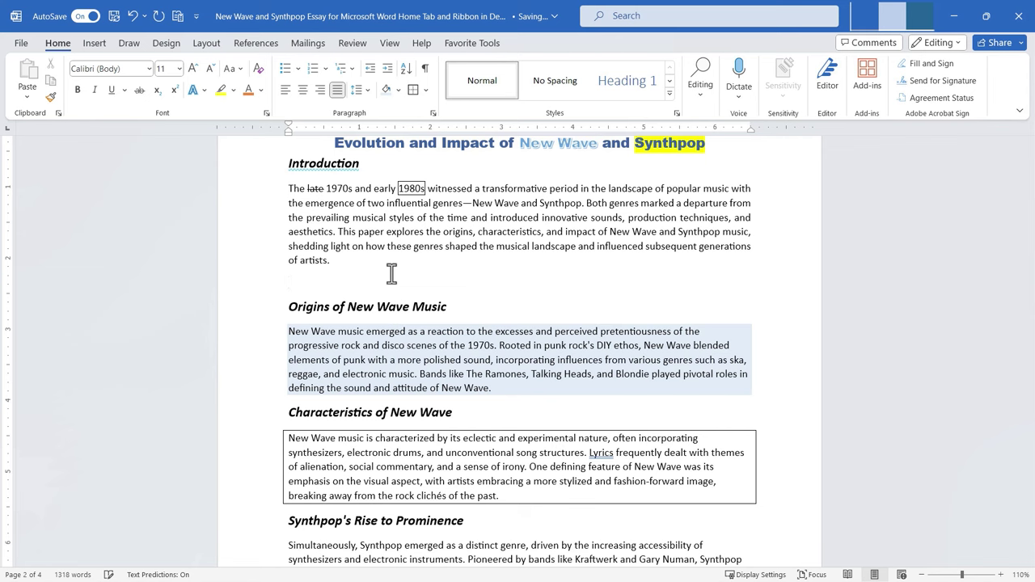
left_click(427, 91)
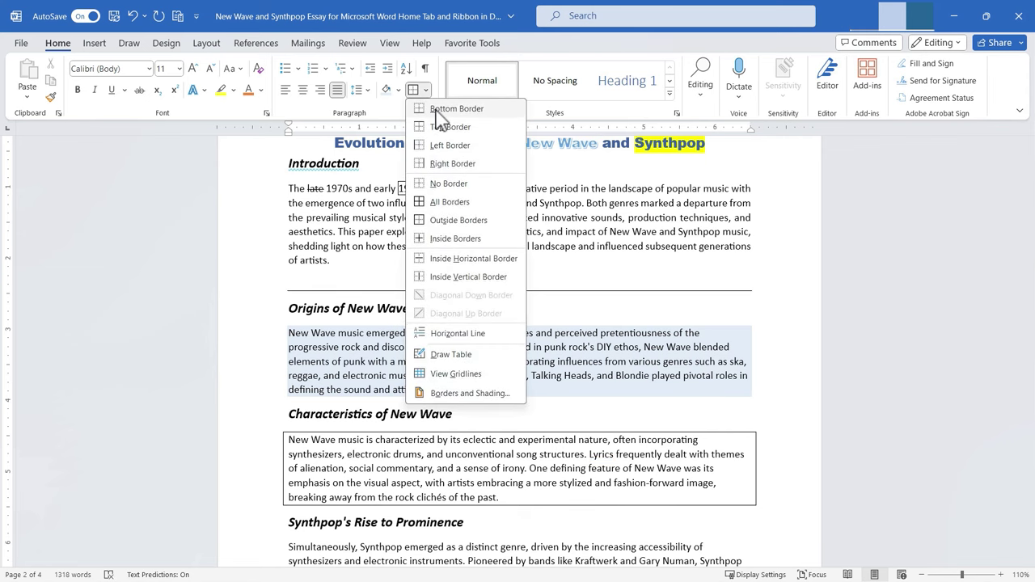
left_click(474, 338)
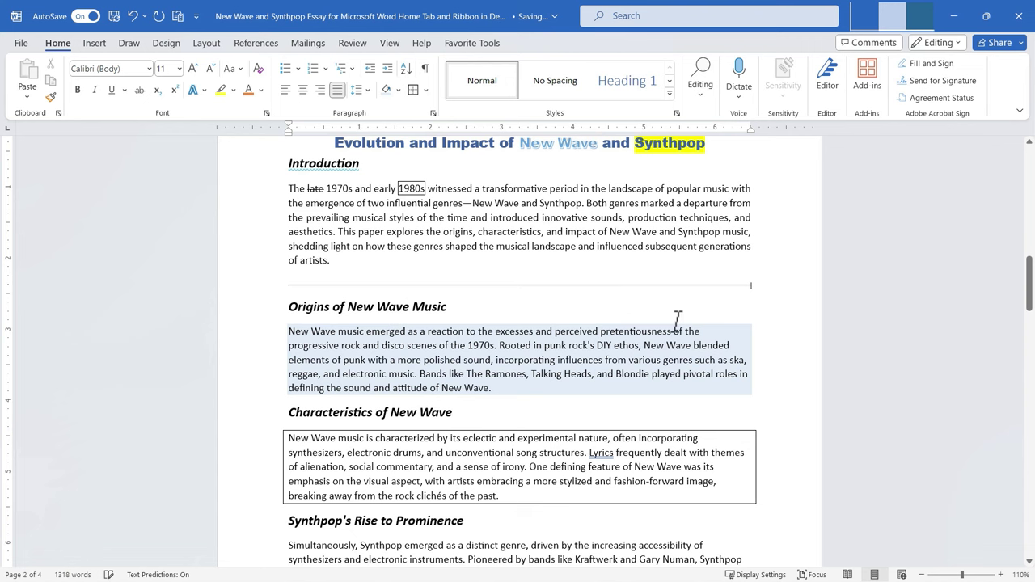
key("Return")
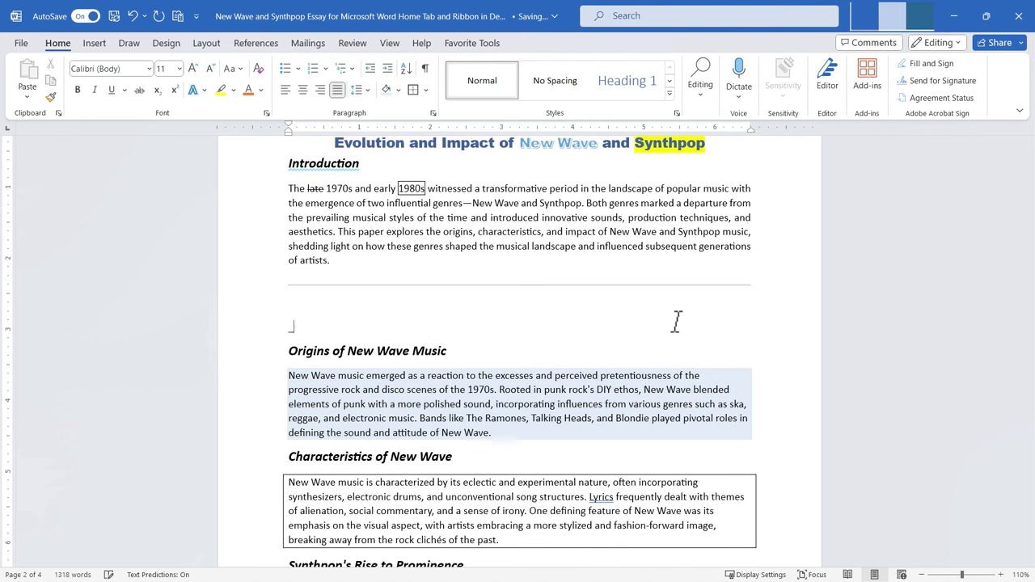
Try making a manual line of underscores beneath the horizontal line, and undo it.
type("_____________________________________")
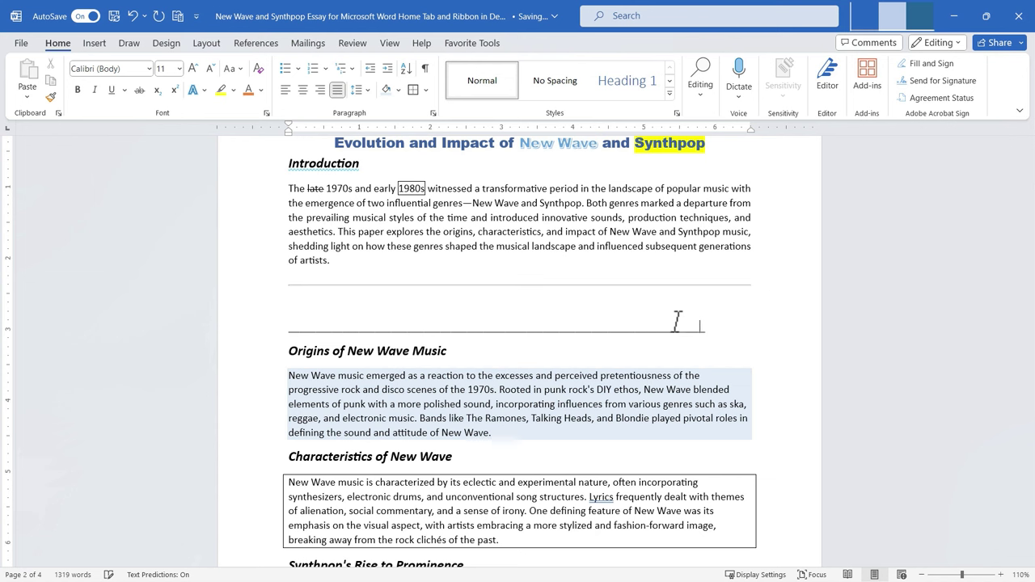
type("________")
key("ctrl+z")
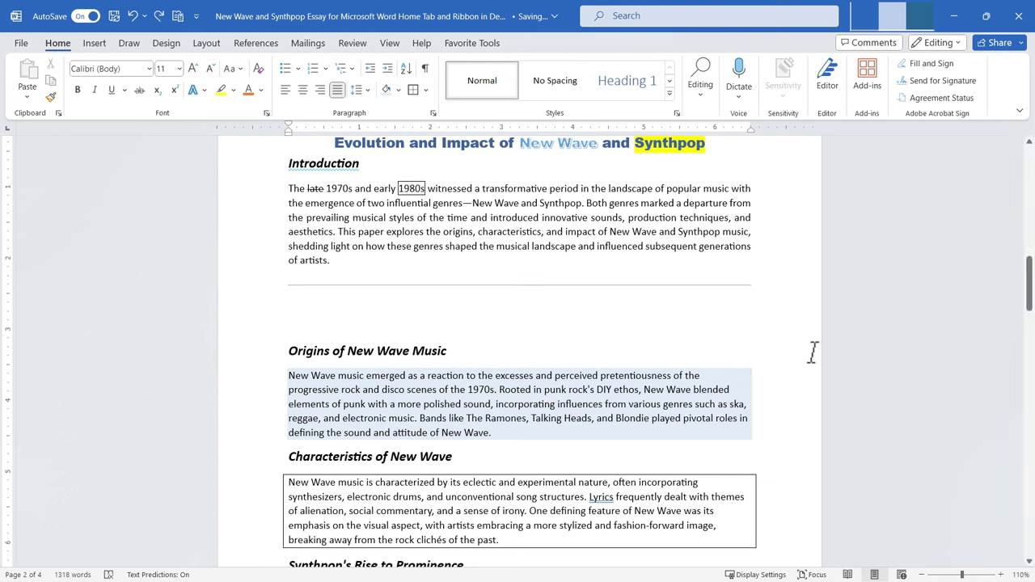
Insert a second horizontal line above the Origins of New Wave Music heading and toggle the table gridlines view.
left_click(425, 90)
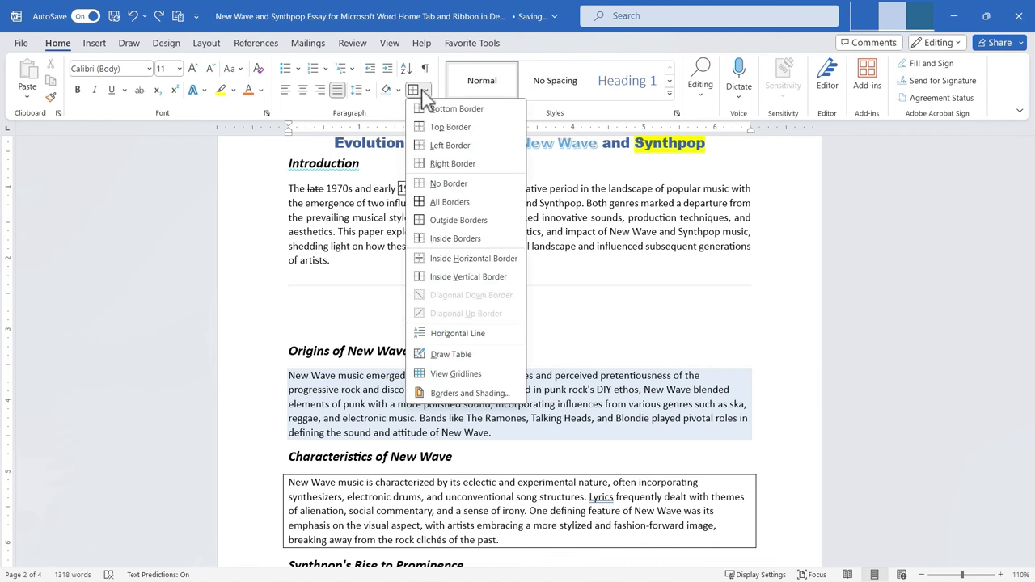
left_click(458, 333)
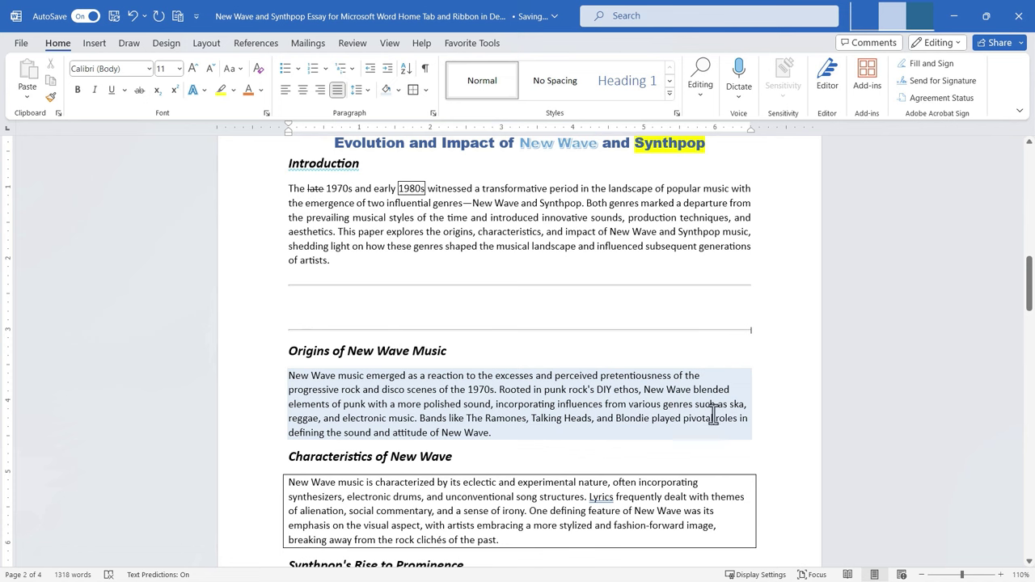
left_click(427, 91)
left_click(427, 91)
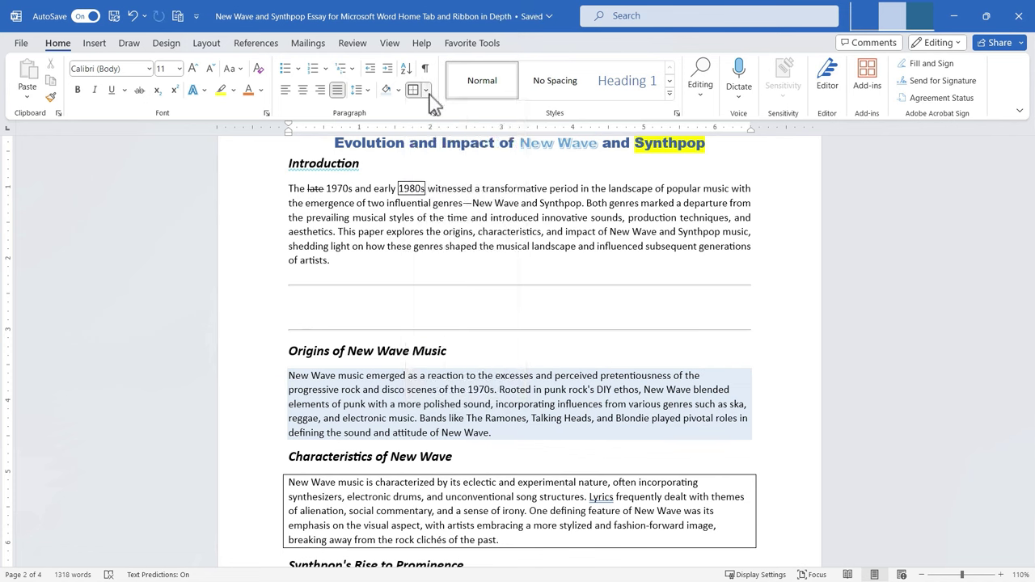
left_click(427, 91)
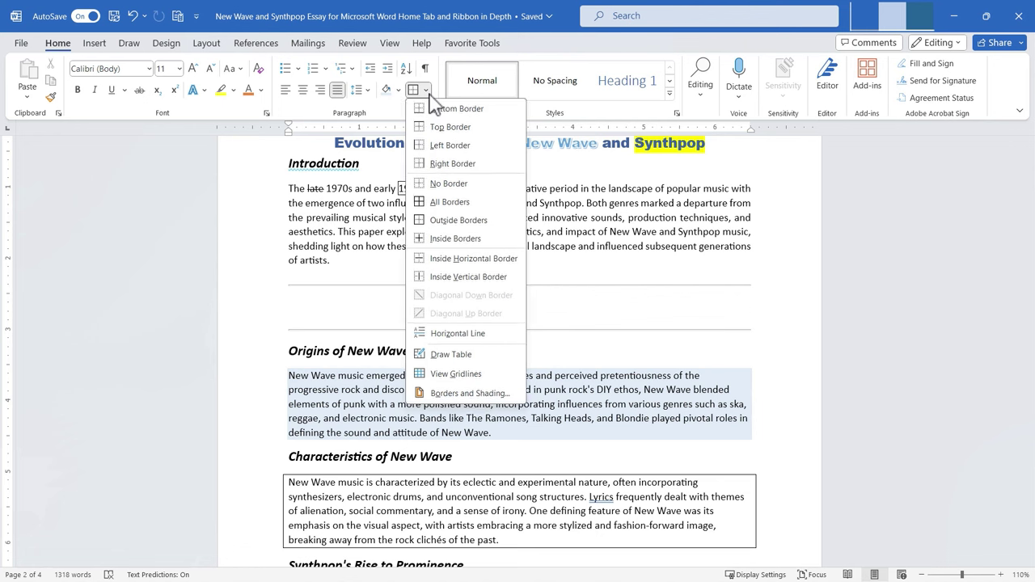
left_click(464, 377)
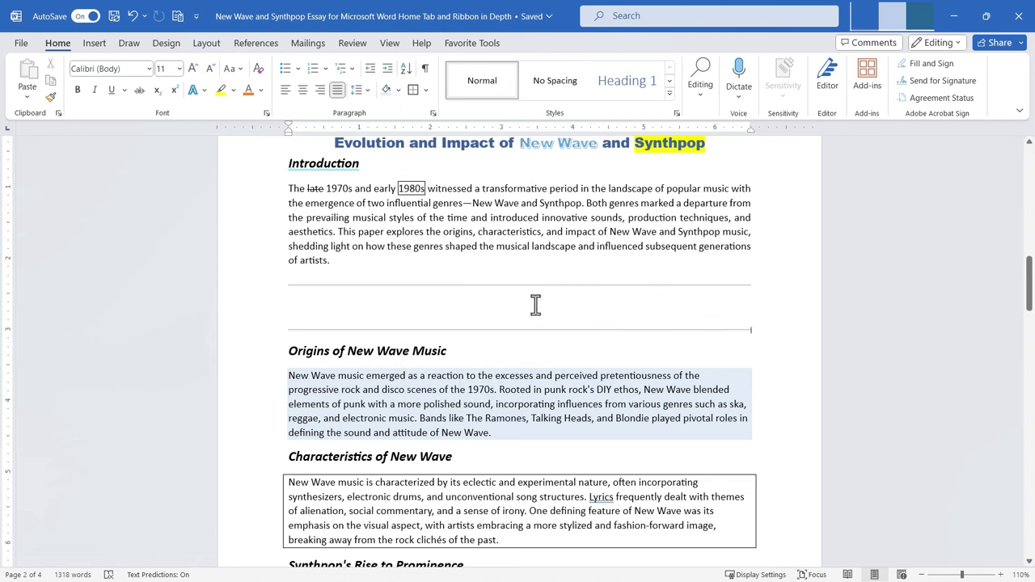
Apply a dashed 2¼ pt box border to the Introduction paragraph through the Borders and Shading settings.
left_click(428, 91)
left_click(445, 396)
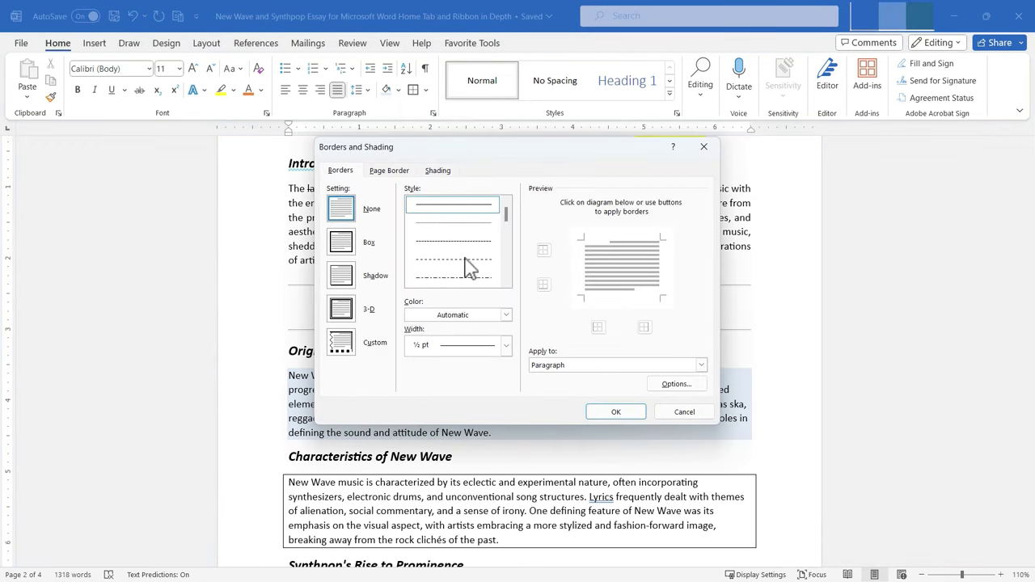
left_click(465, 260)
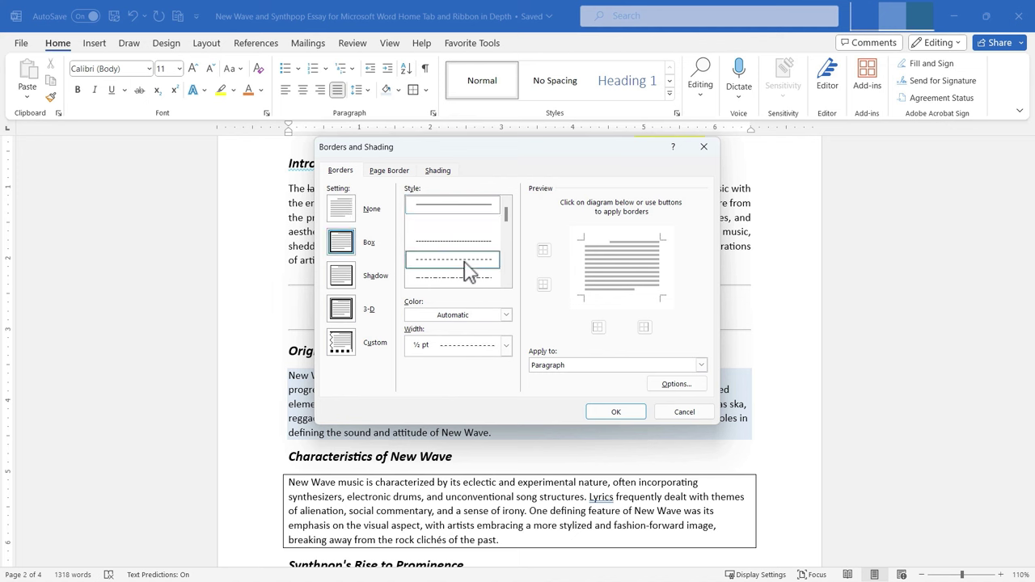
left_click(507, 346)
left_click(463, 463)
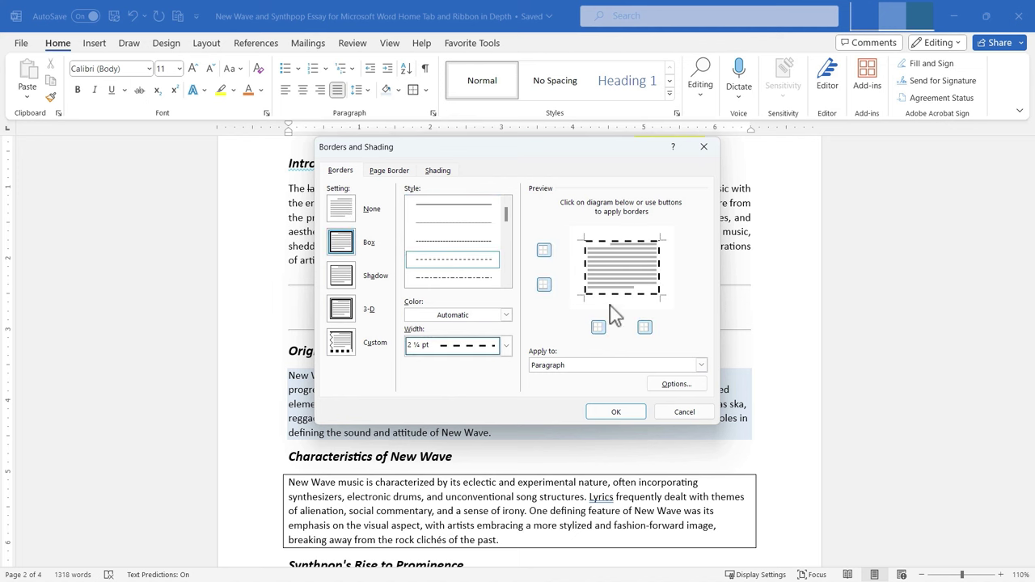
left_click(701, 366)
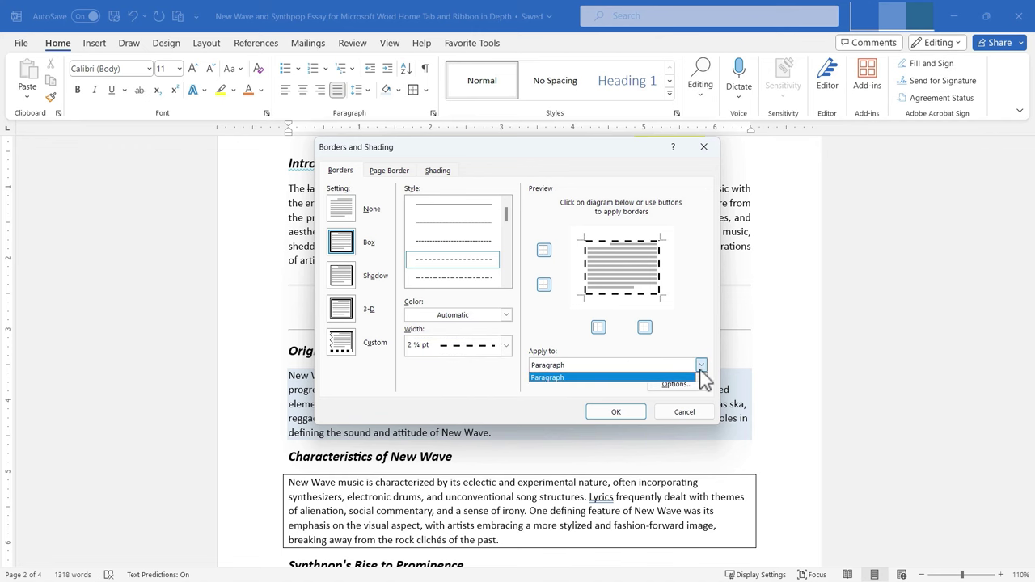
left_click(579, 406)
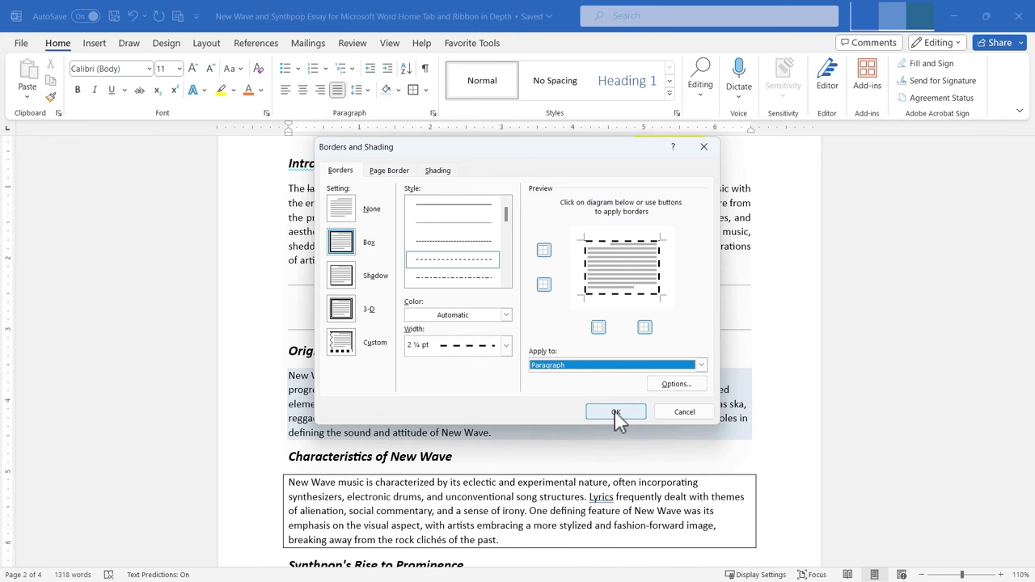
left_click(615, 412)
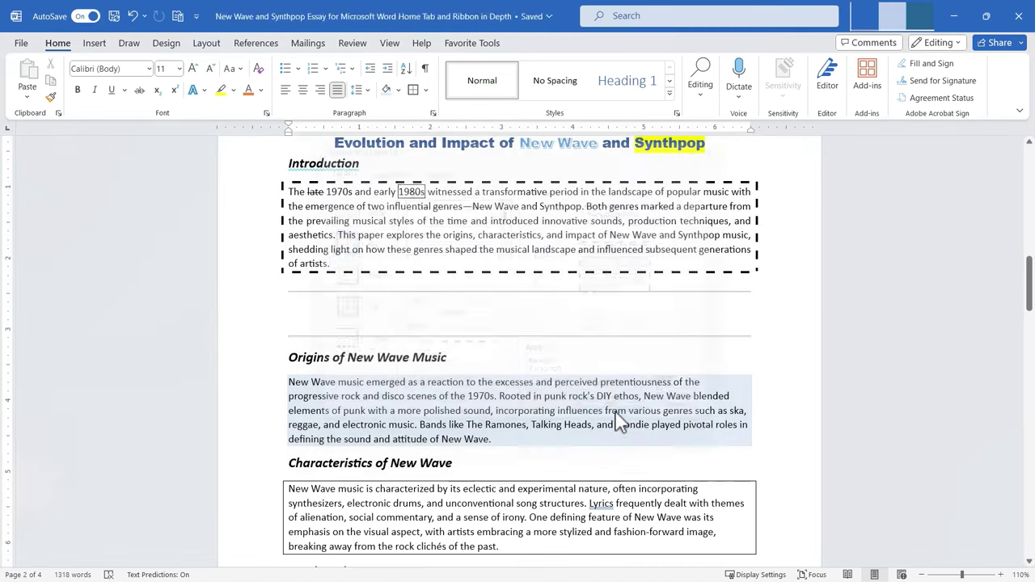
Examine the Introduction paragraph's indent, spacing, line and page break, and tab stop settings, and cancel.
left_click(433, 114)
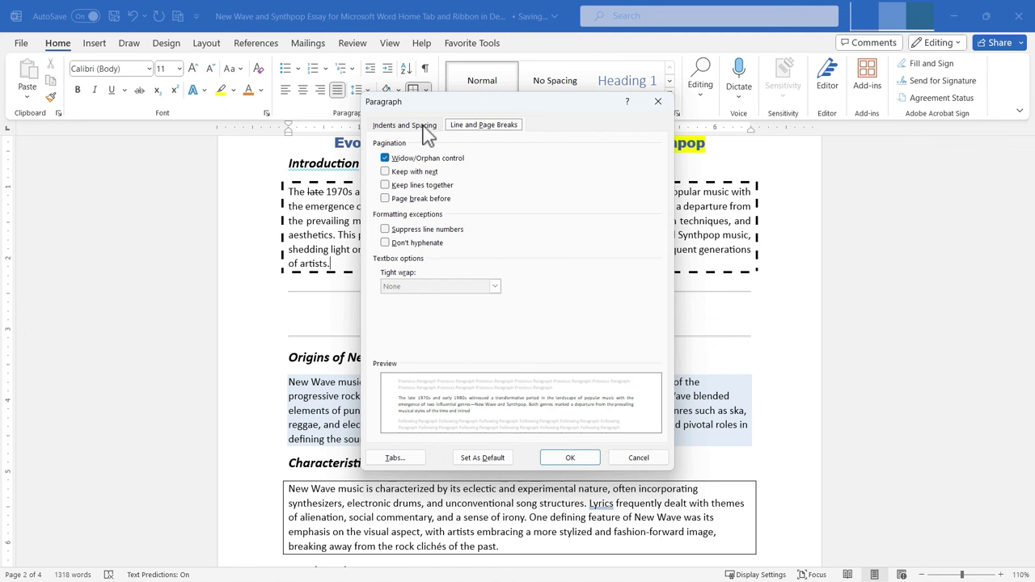
left_click(426, 130)
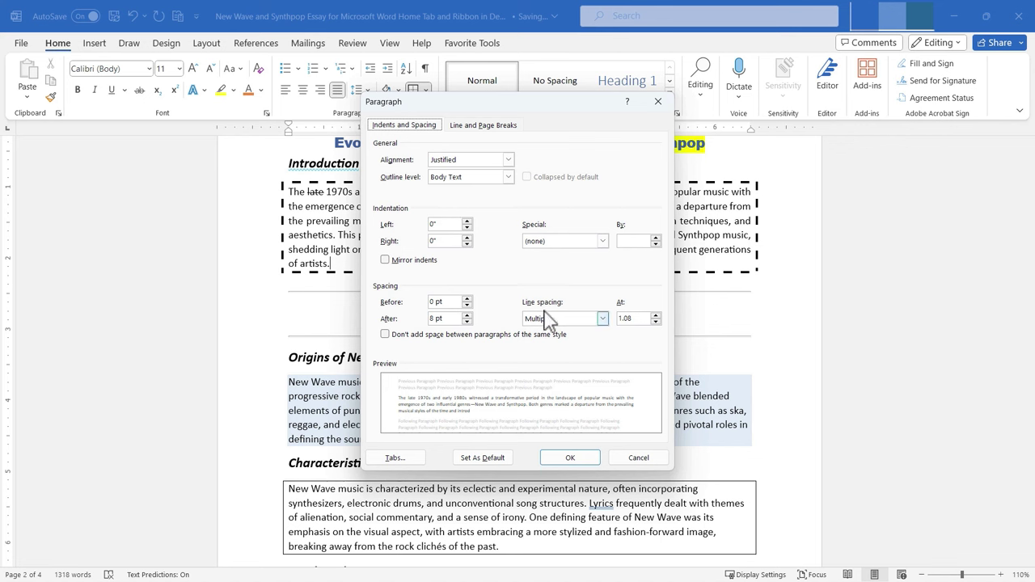
left_click(483, 130)
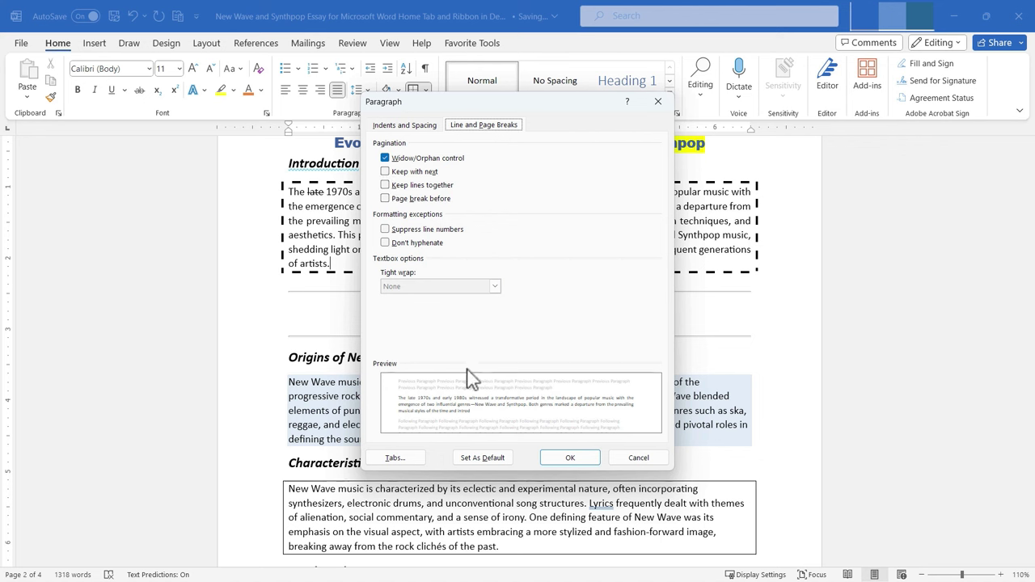
left_click(394, 458)
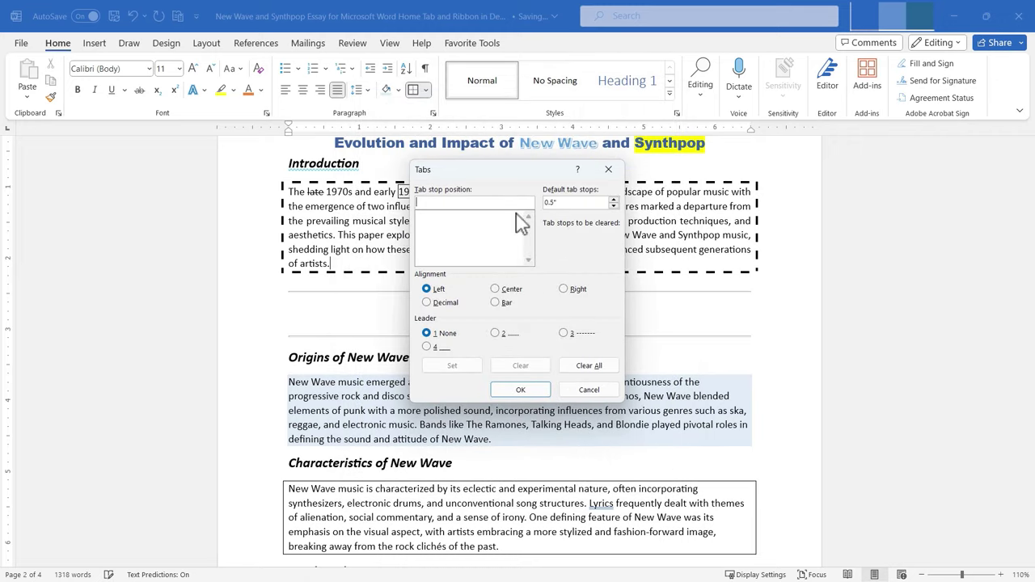
left_click(609, 391)
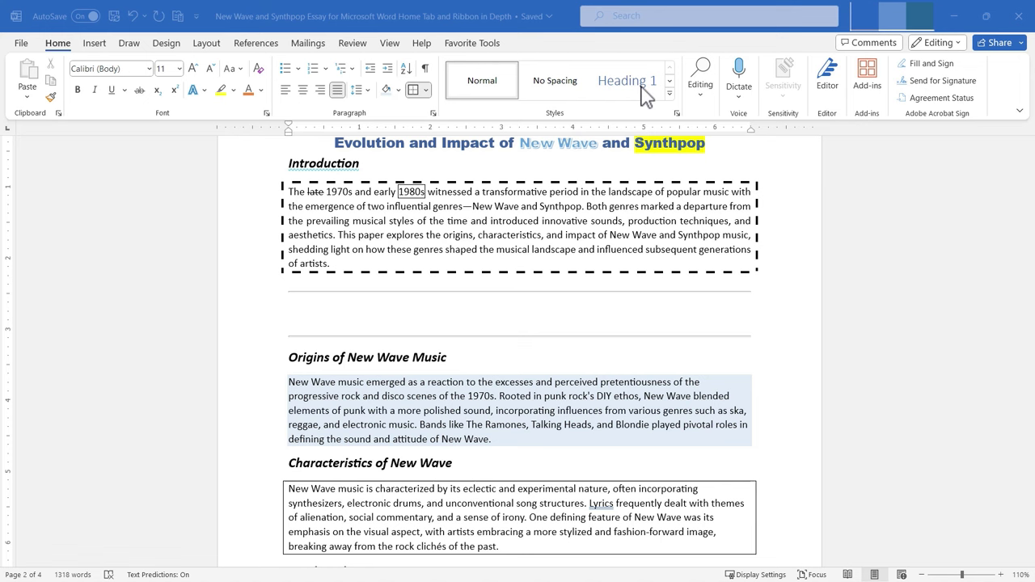
Apply the Normal style to the essay title "Evolution and Impact of New Wave and Synthpop" and switch it to Heading 1.
scroll(641, 190, "up", 4)
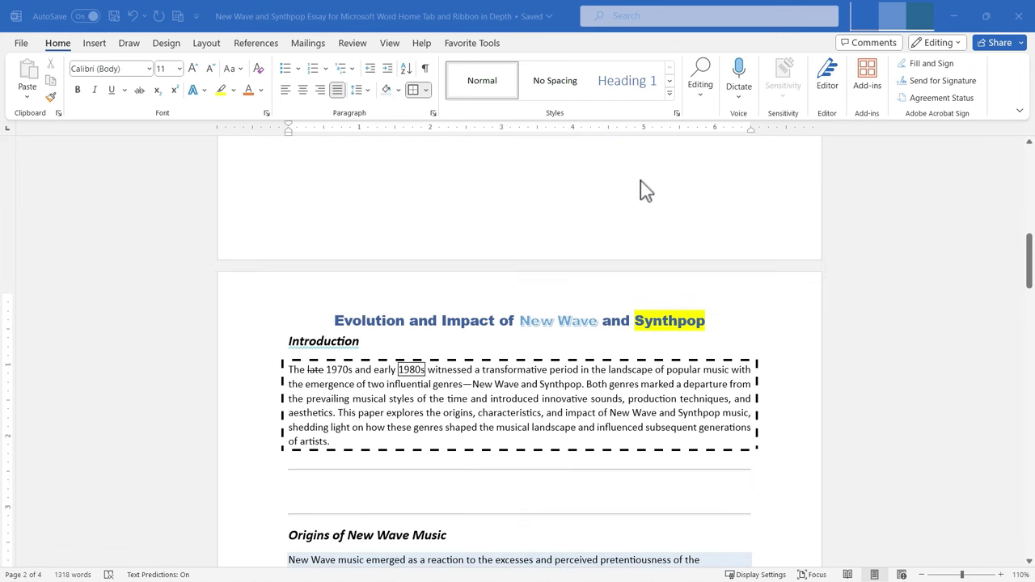
scroll(640, 191, "down", 3)
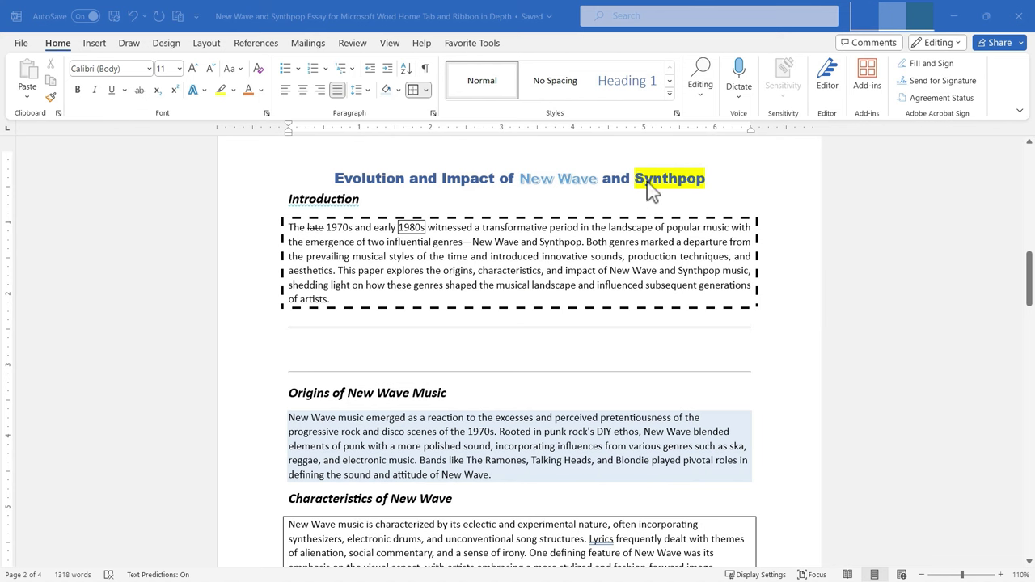
left_click(334, 180)
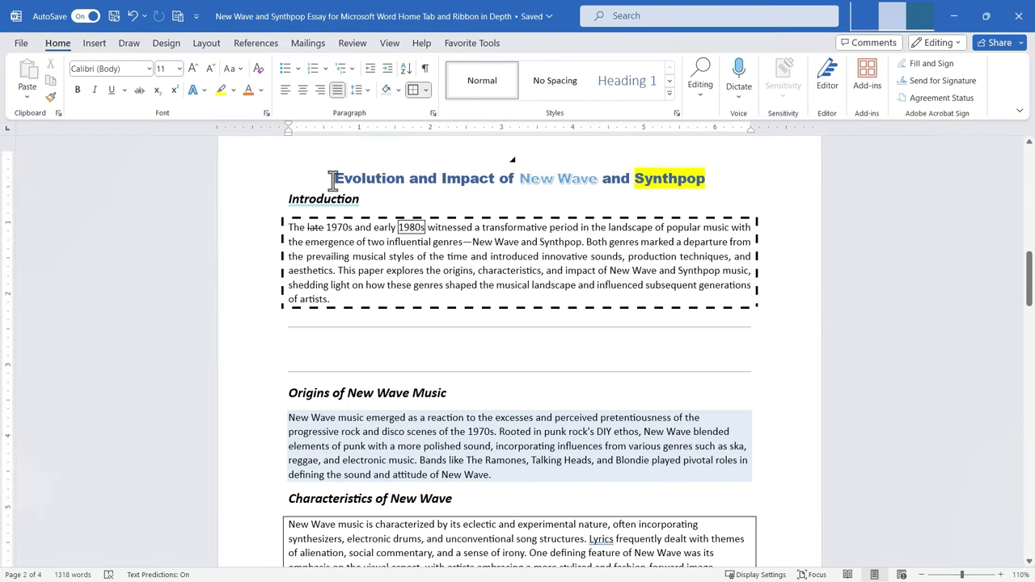
left_click_drag(333, 179, 717, 178)
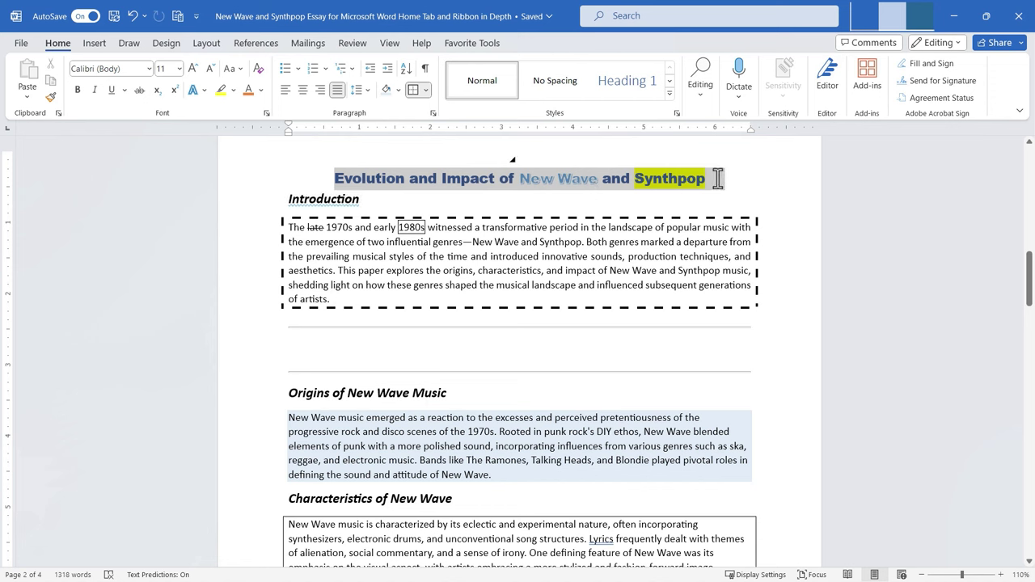
left_click_drag(361, 200, 288, 200)
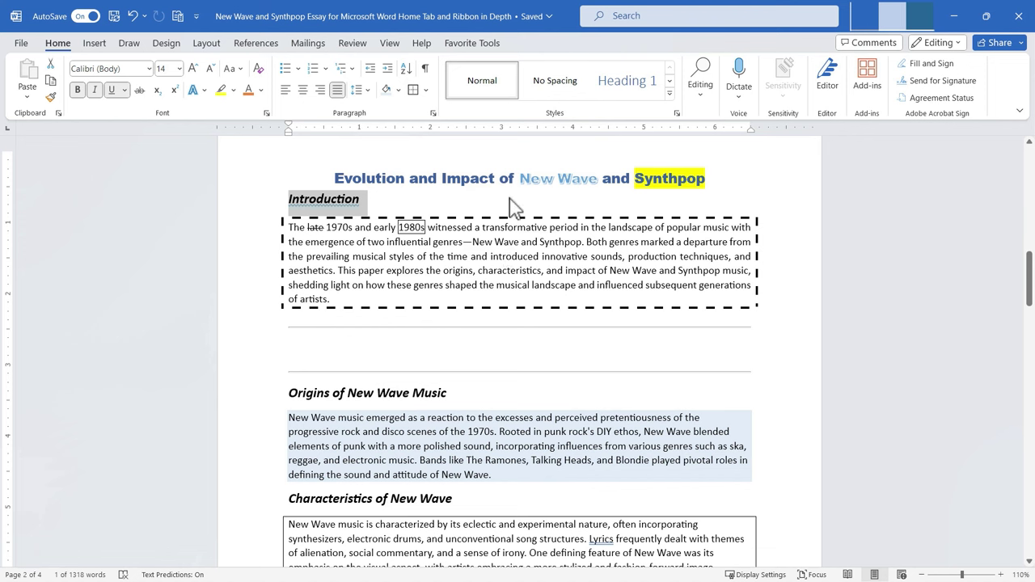
left_click_drag(335, 178, 714, 178)
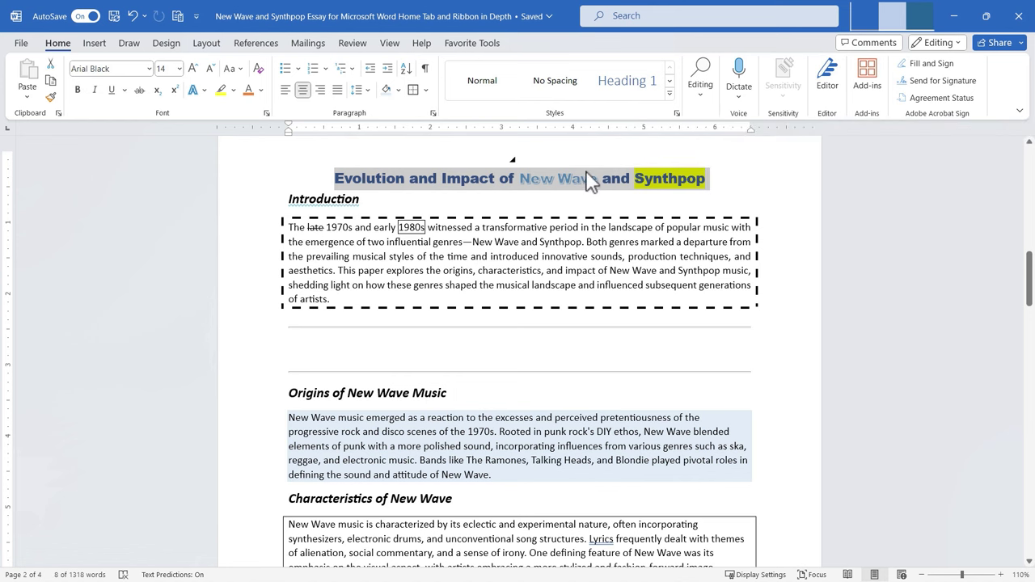
left_click(482, 86)
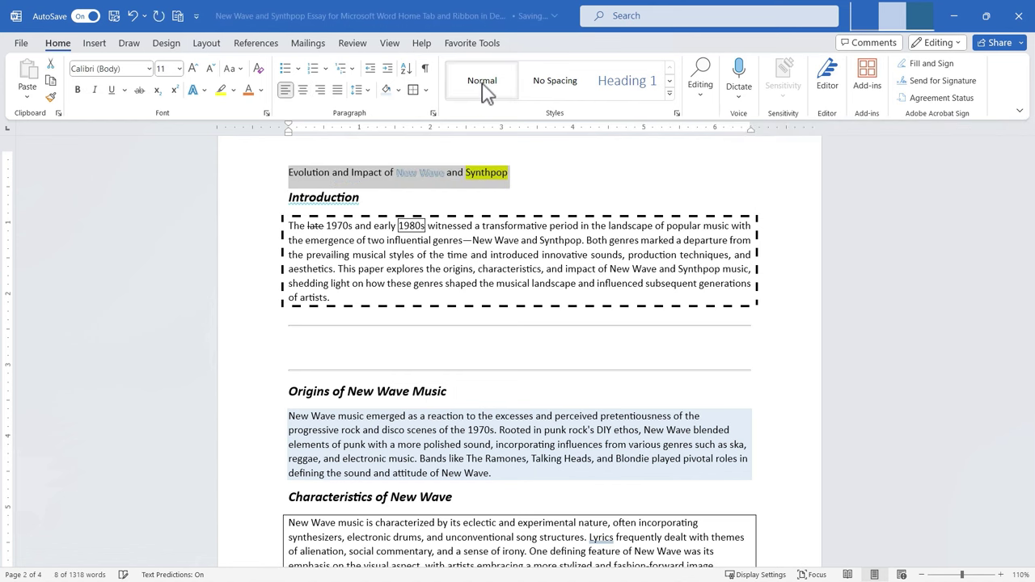
left_click(530, 172)
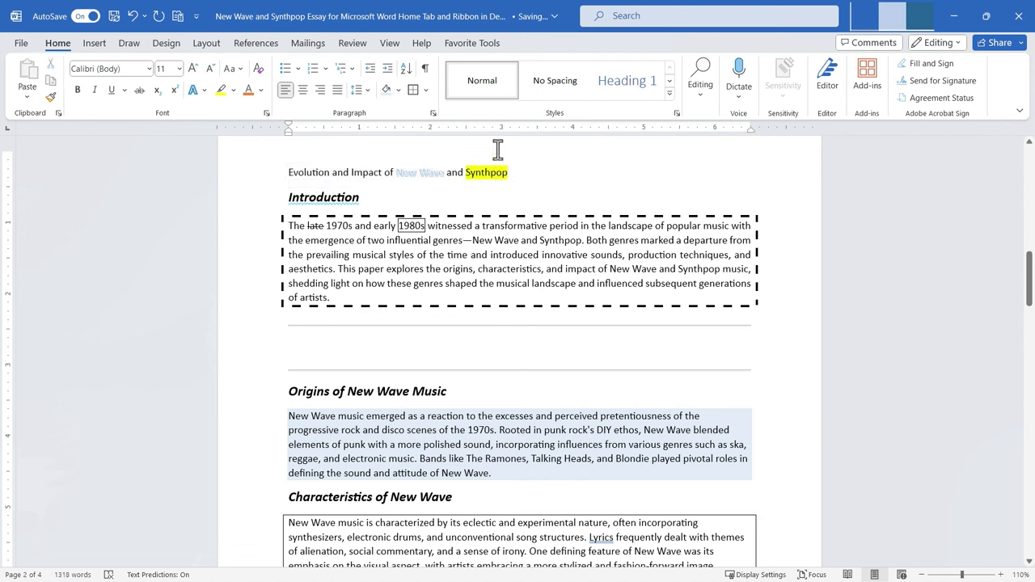
left_click_drag(509, 173, 268, 170)
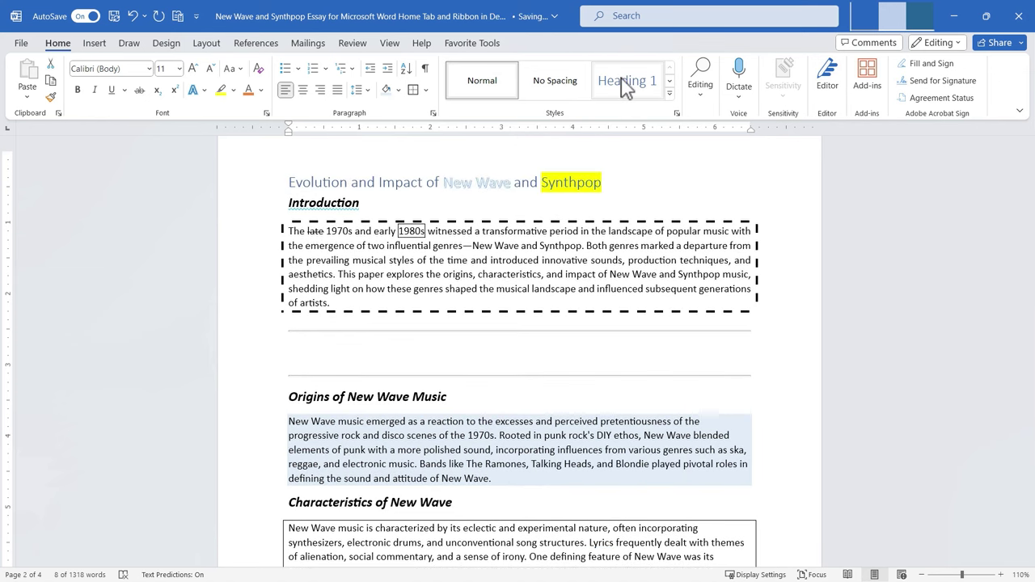
left_click(626, 84)
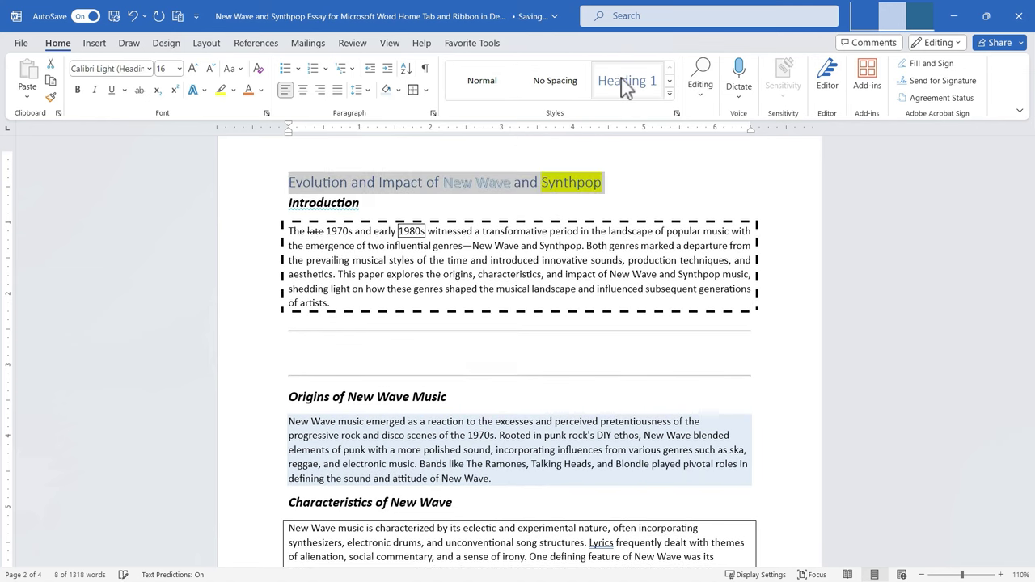
Start a new style from the essay title's formatting and base it on Heading 4.
left_click(670, 81)
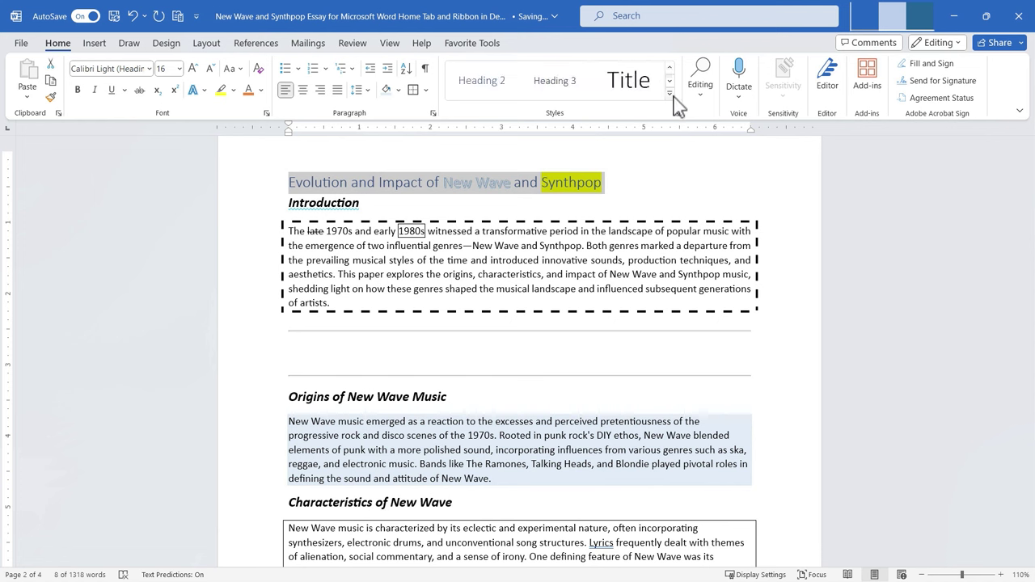
left_click(670, 94)
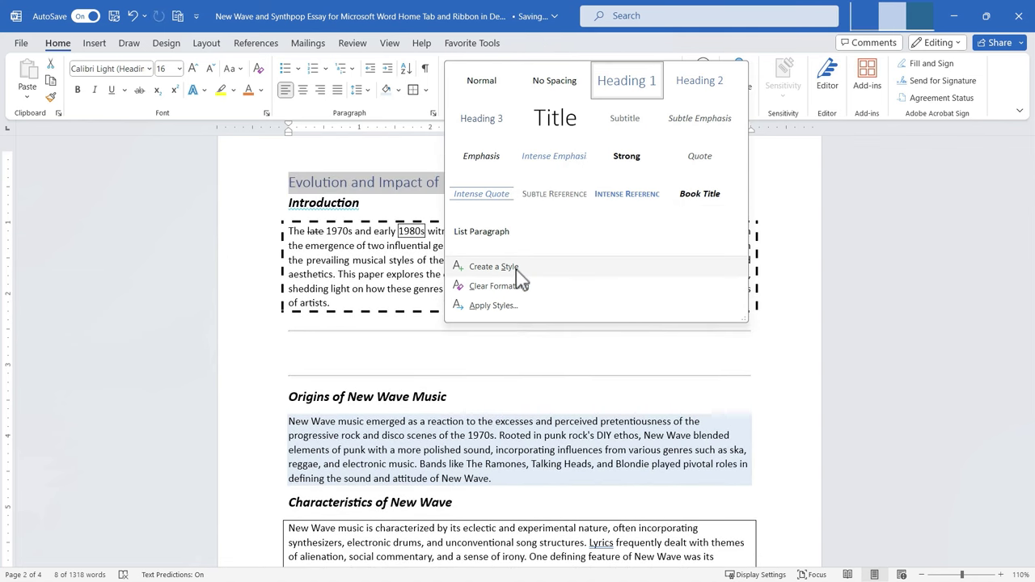
left_click(517, 269)
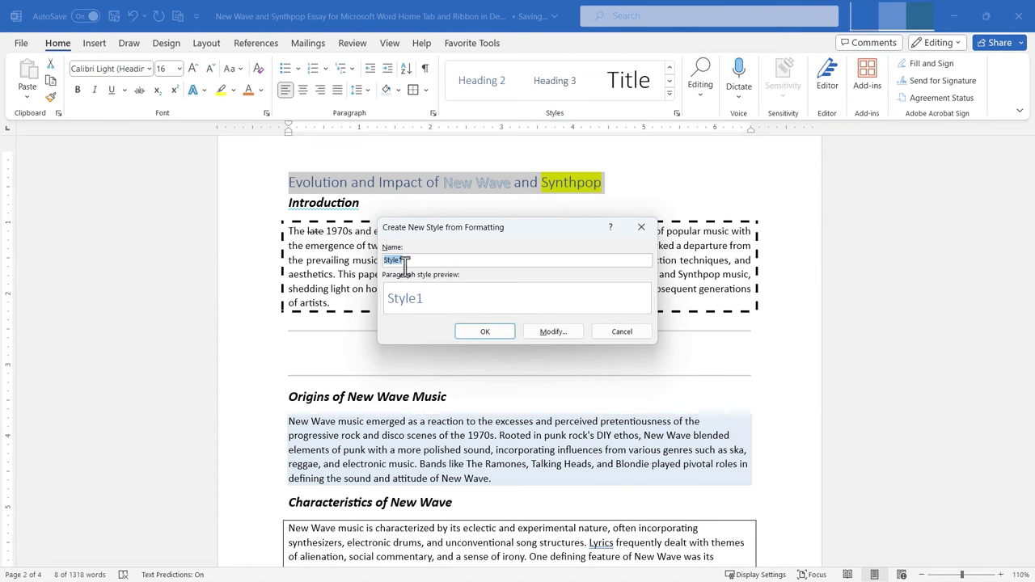
left_click(554, 332)
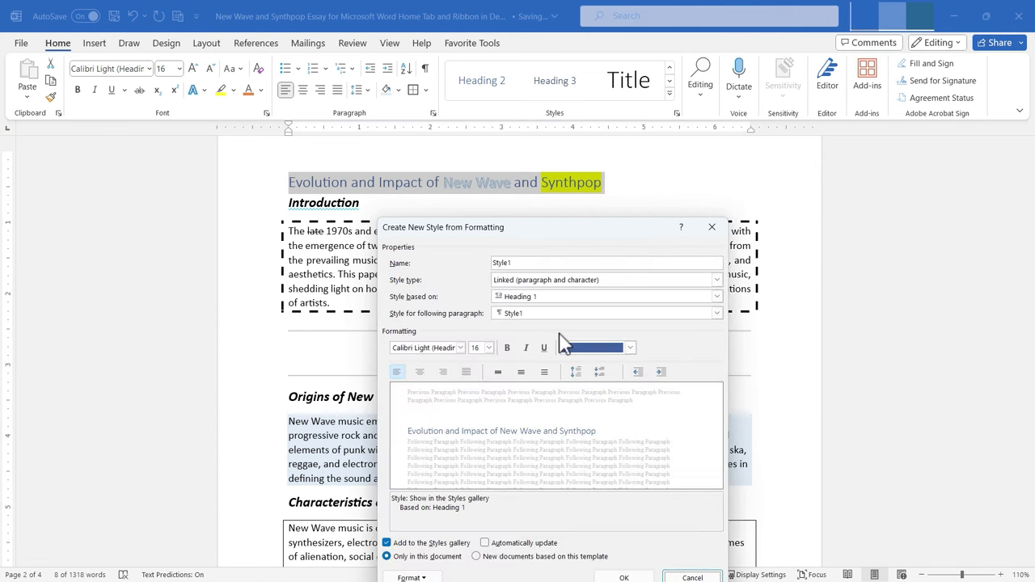
left_click(530, 298)
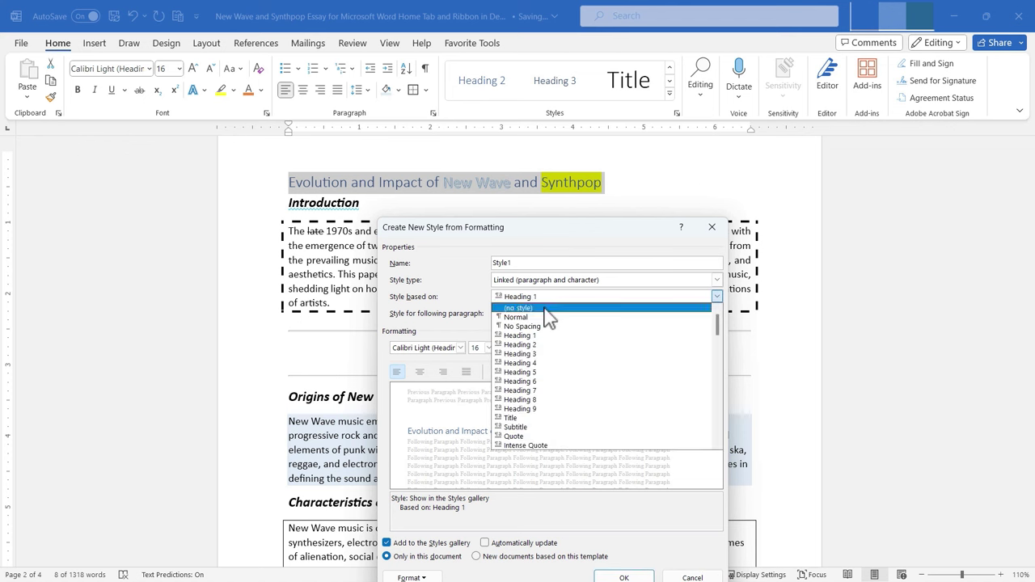
left_click(555, 364)
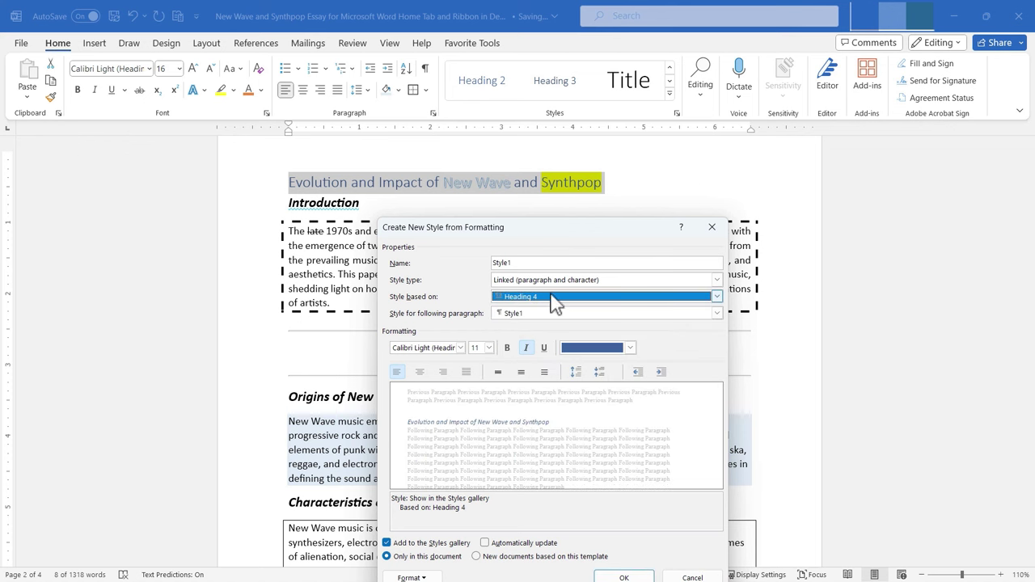
Format the new style as 16 pt, bold, underlined and centered with single line spacing, and save it as Style1.
left_click(489, 347)
left_click(476, 415)
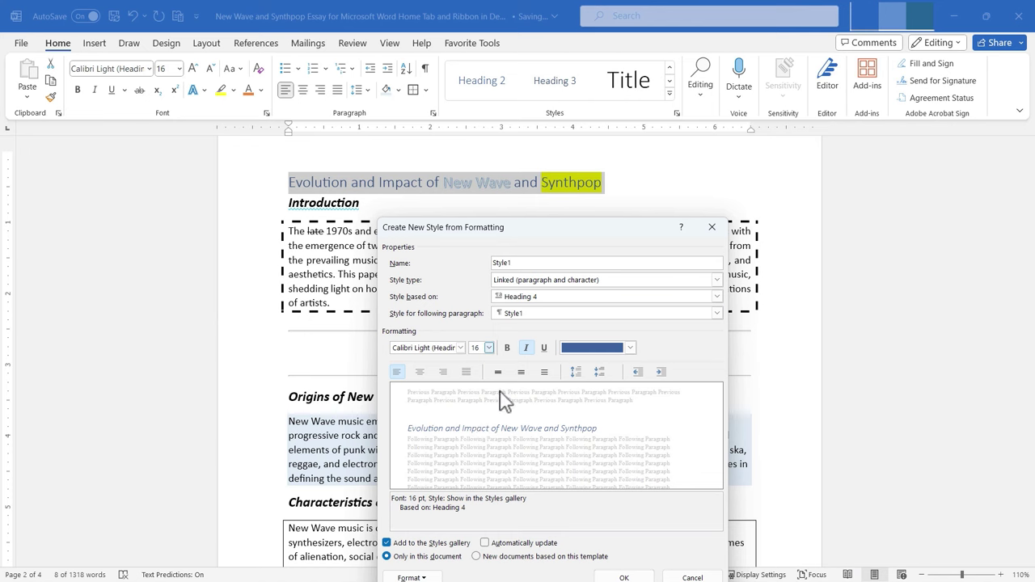
left_click(508, 349)
left_click(543, 348)
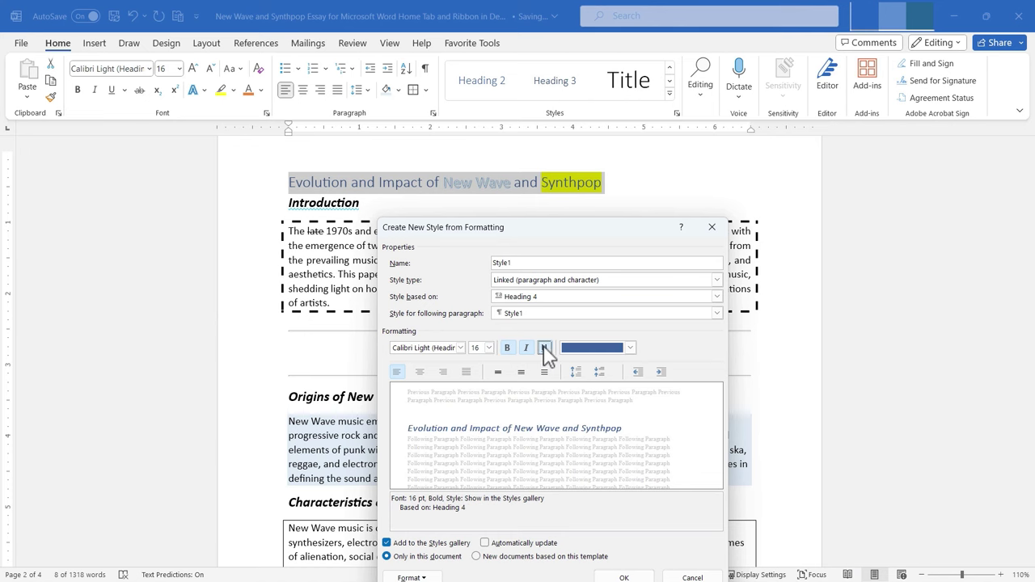
left_click(499, 372)
left_click(420, 372)
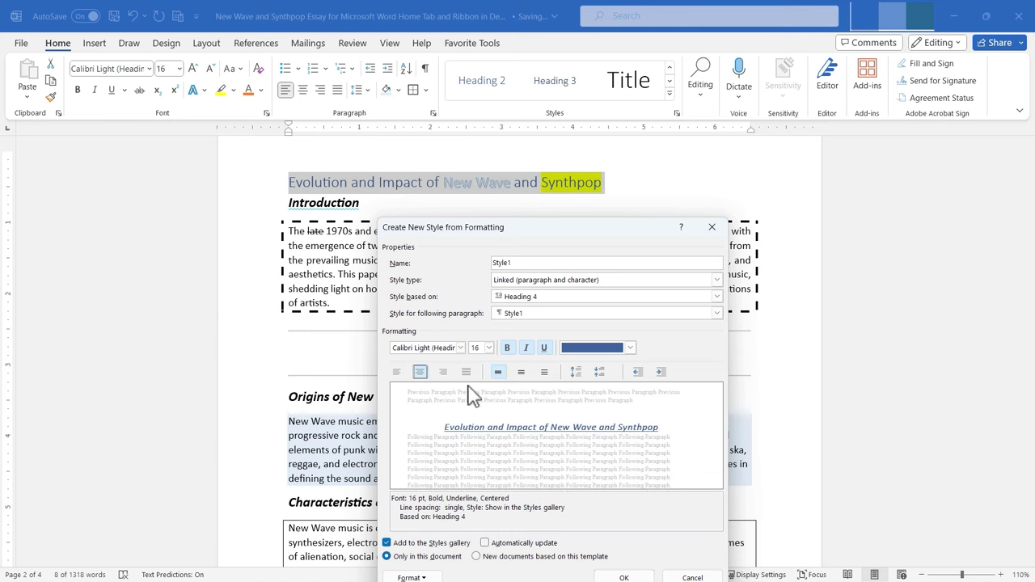
left_click(624, 577)
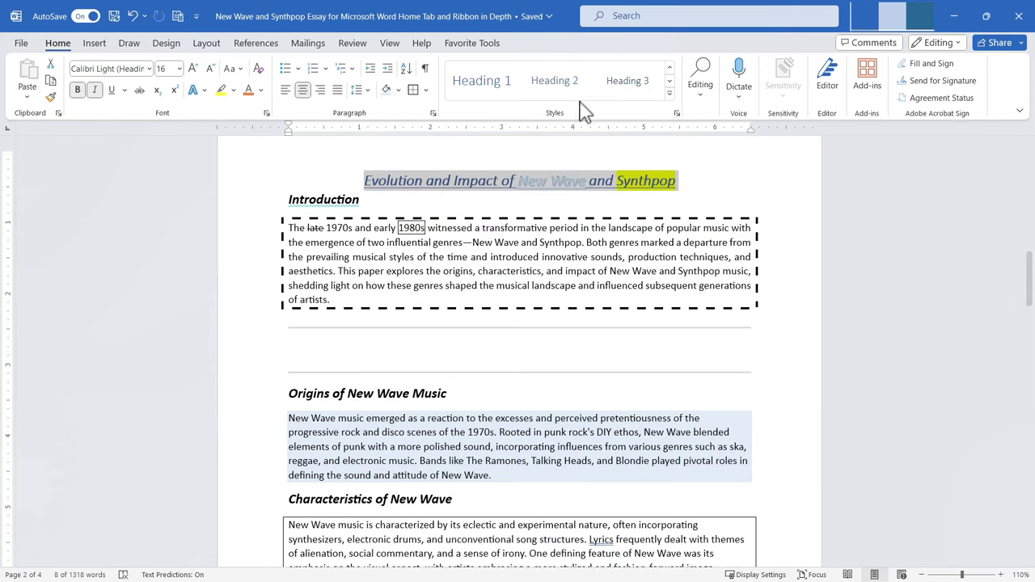
Apply Style1 to the Origins of New Wave Music heading and undo the change.
left_click(671, 95)
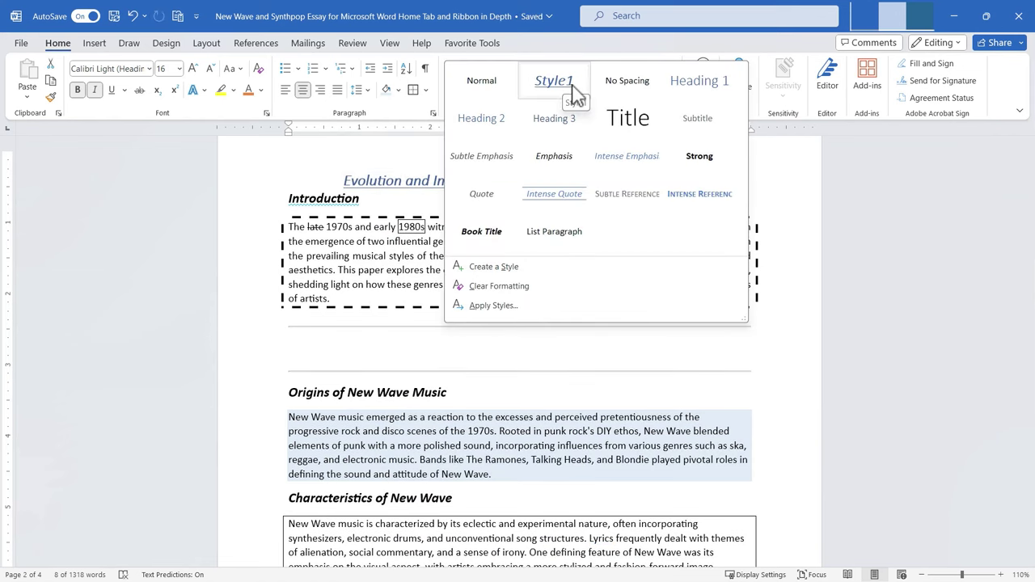
key("Escape")
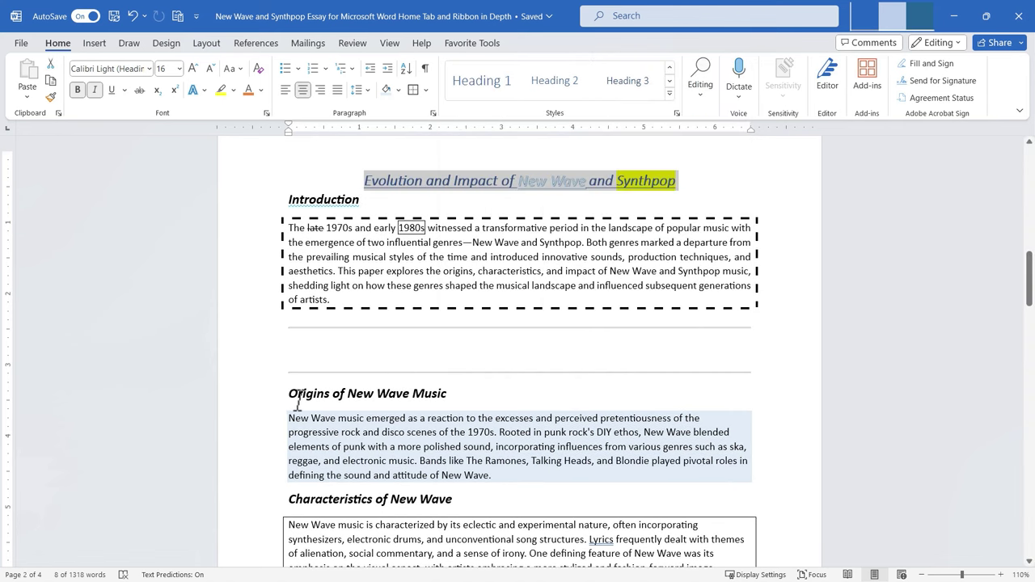
left_click(384, 395)
left_click(670, 96)
left_click(555, 81)
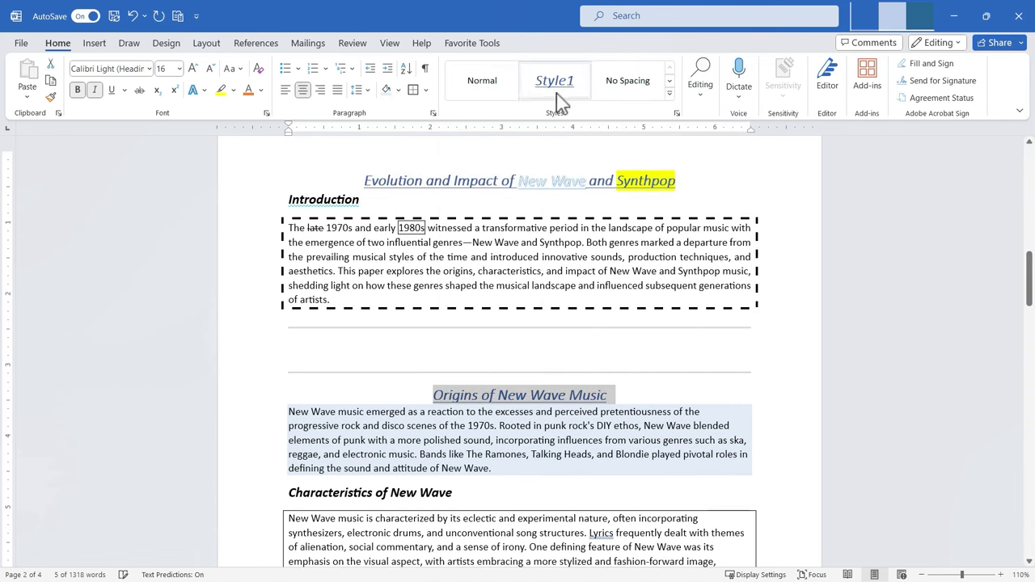
left_click(687, 412)
key("ctrl+z")
Examine the Clear Formatting option and the full list of styles, including the Heading 3 definition, and close the list.
left_click(670, 93)
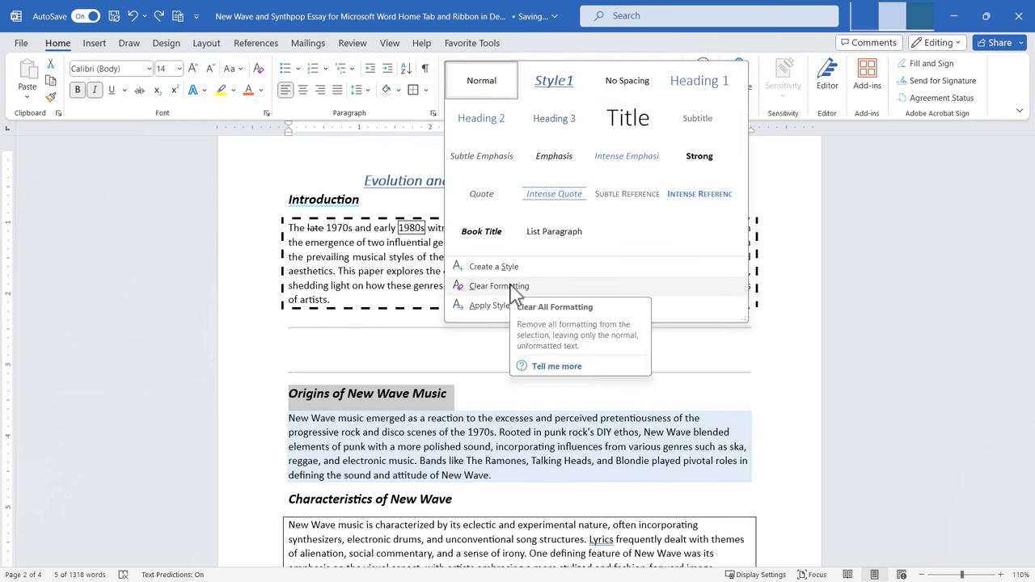
key("Escape")
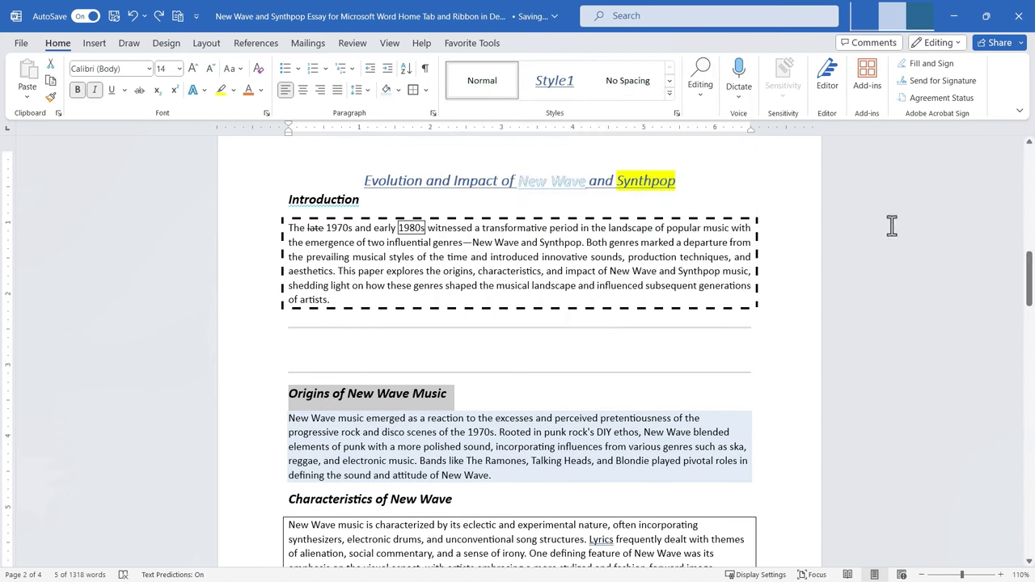
left_click(677, 114)
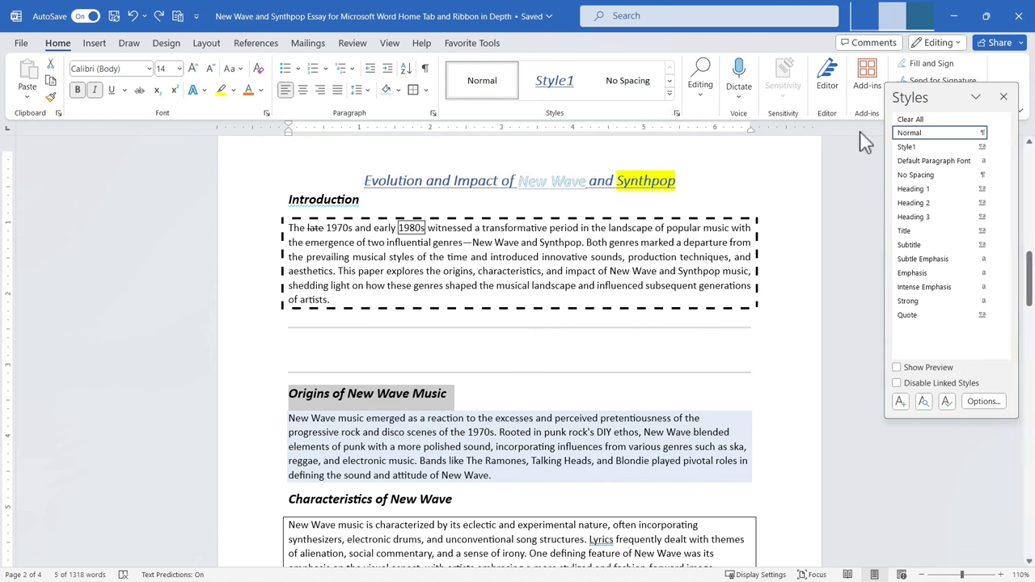
left_click(994, 189)
left_click(865, 363)
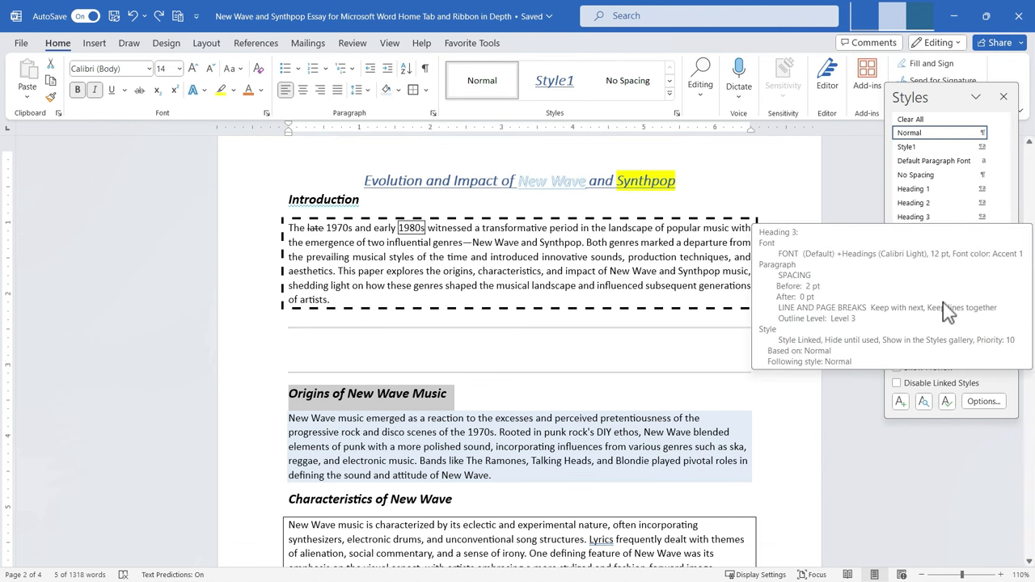
left_click(1004, 97)
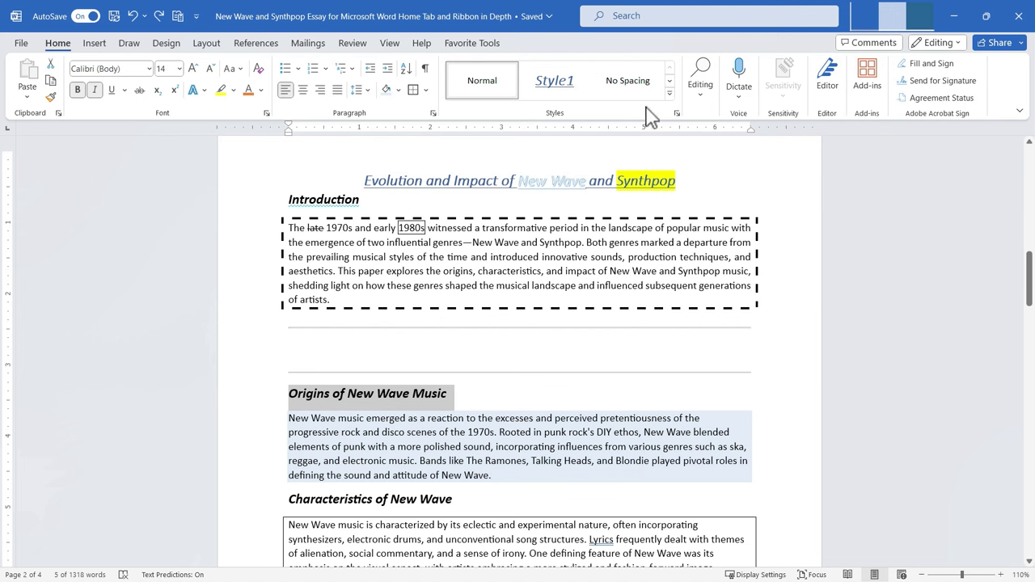
Review the text selection options and search the document for "Synthpop".
left_click(704, 96)
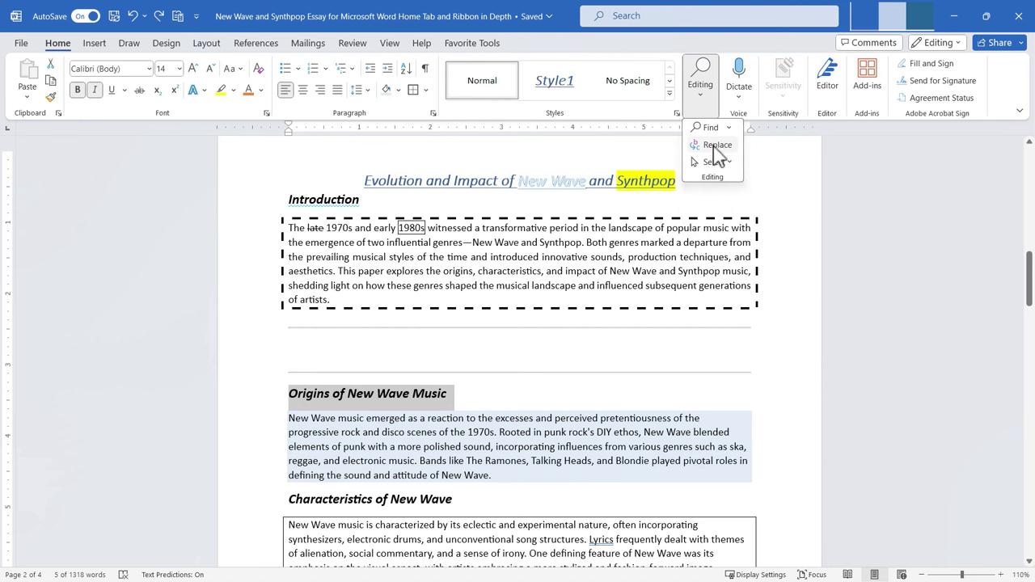
left_click(725, 166)
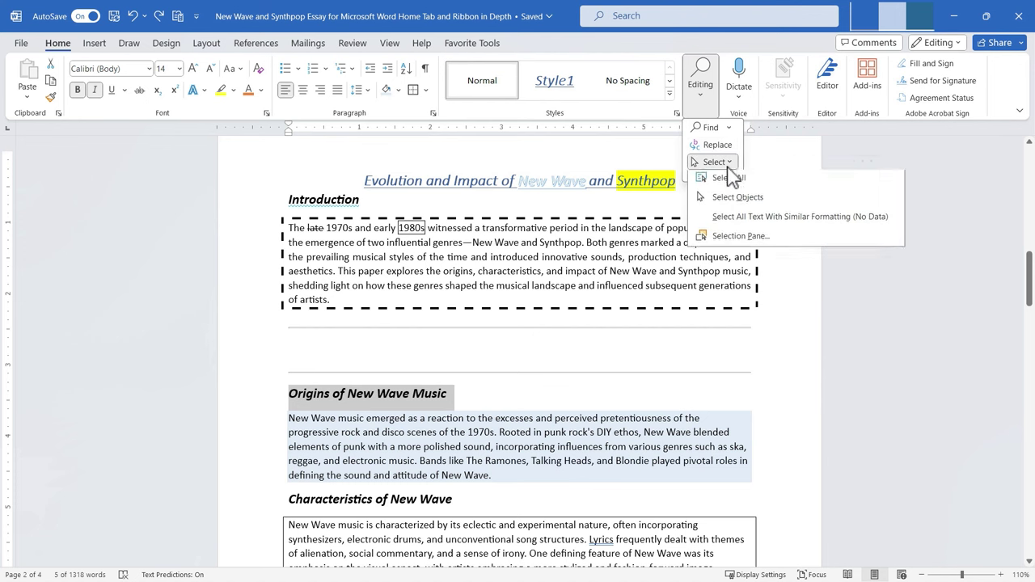
left_click(712, 128)
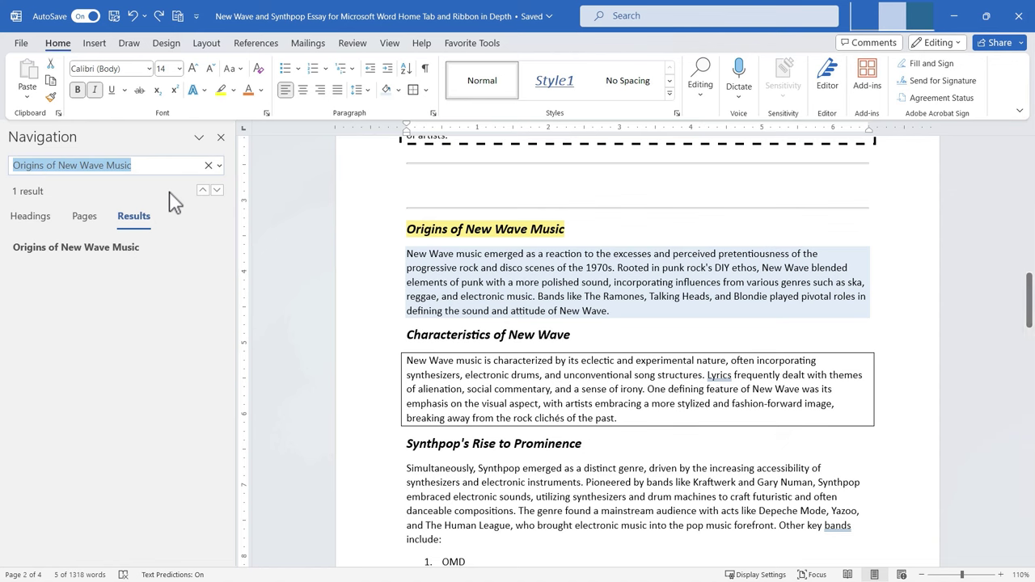
type("Synthpop")
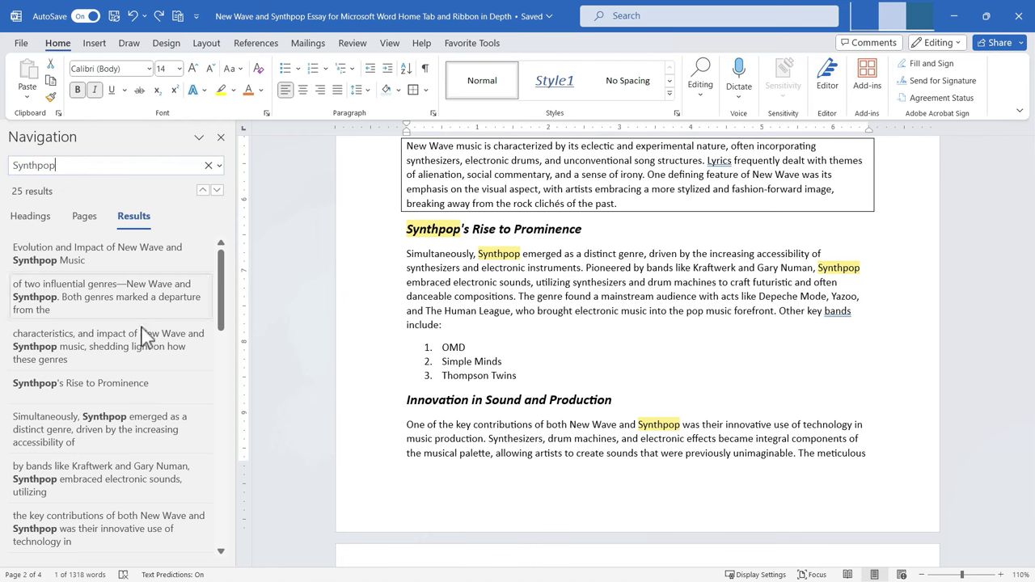
Browse the Synthpop matches, visit the 21st century and early Synthpop acts mentions, return to the Origins section and close the search.
scroll(166, 391, "down", 5)
scroll(108, 307, "down", 5)
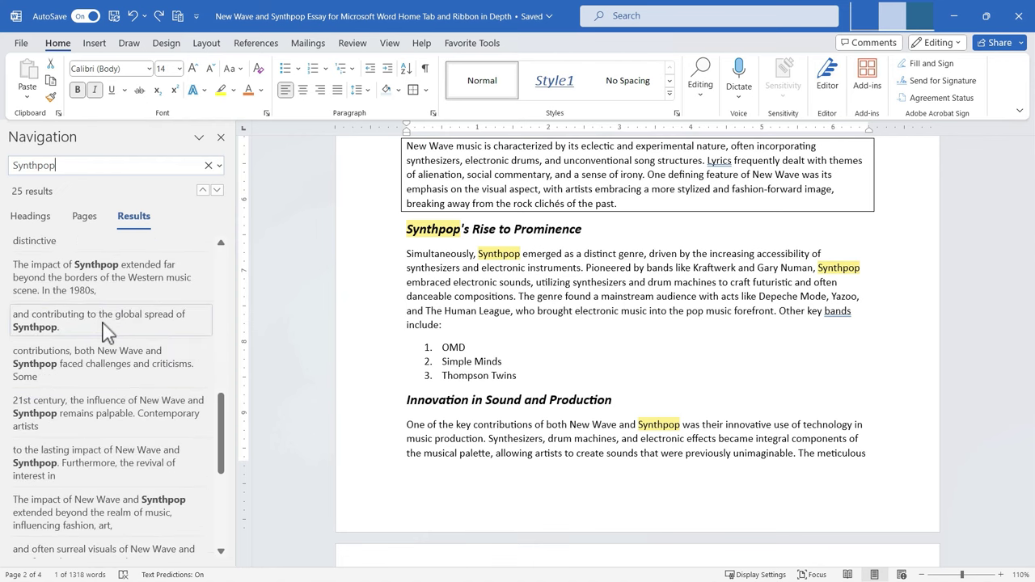
left_click(71, 384)
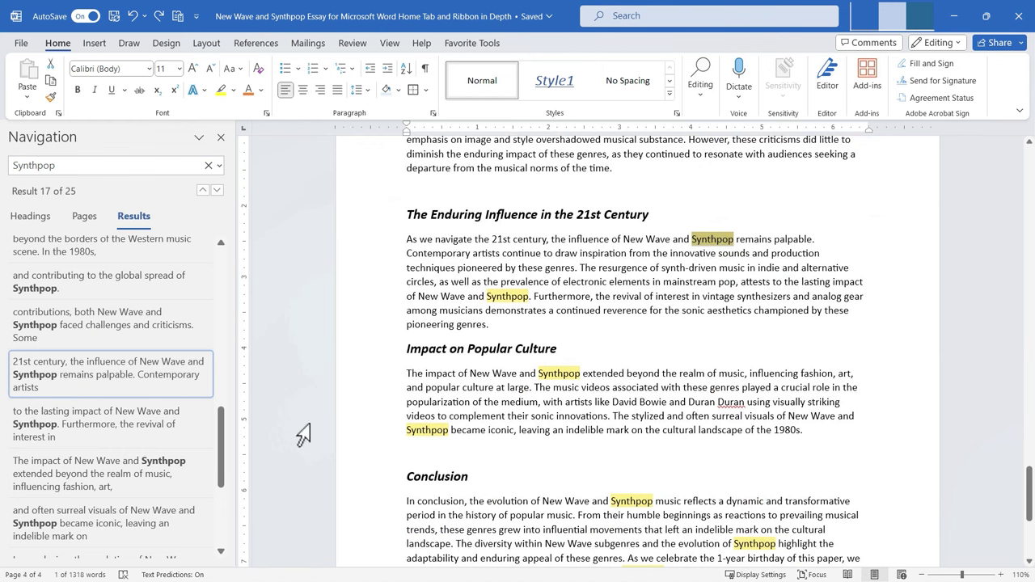
scroll(51, 330, "up", 3)
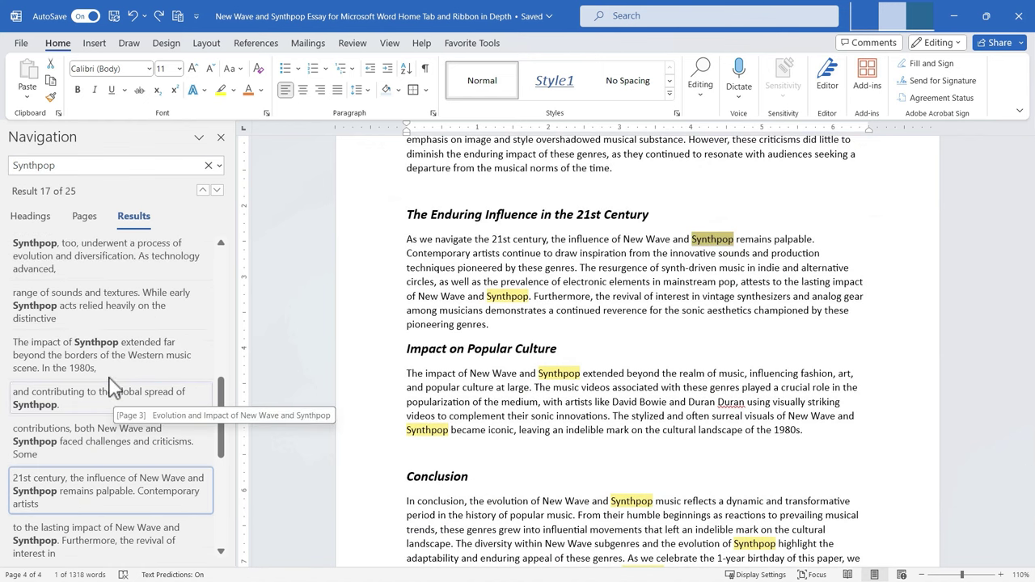
left_click(49, 299)
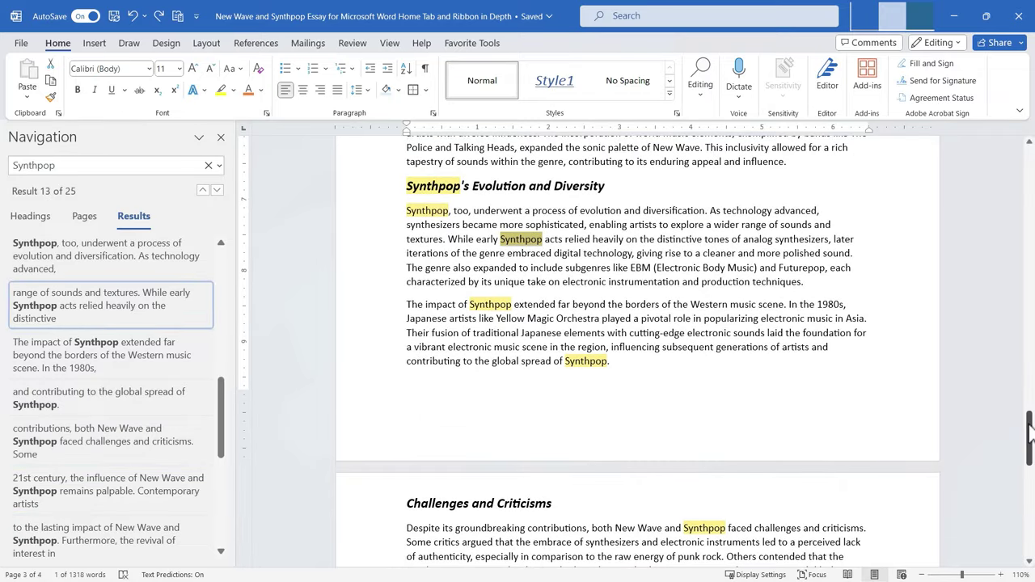
left_click_drag(1031, 441, 1021, 291)
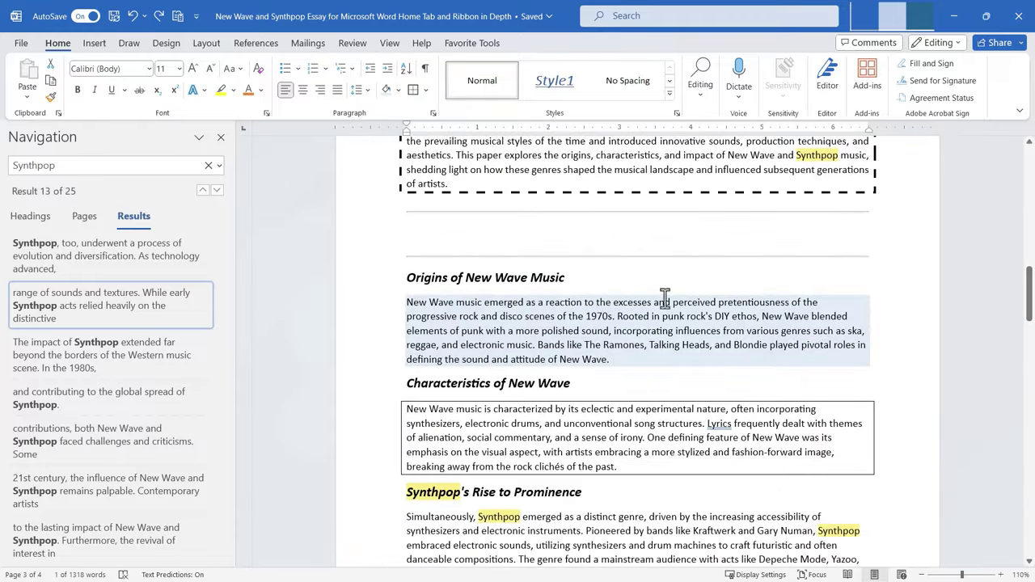
left_click(220, 139)
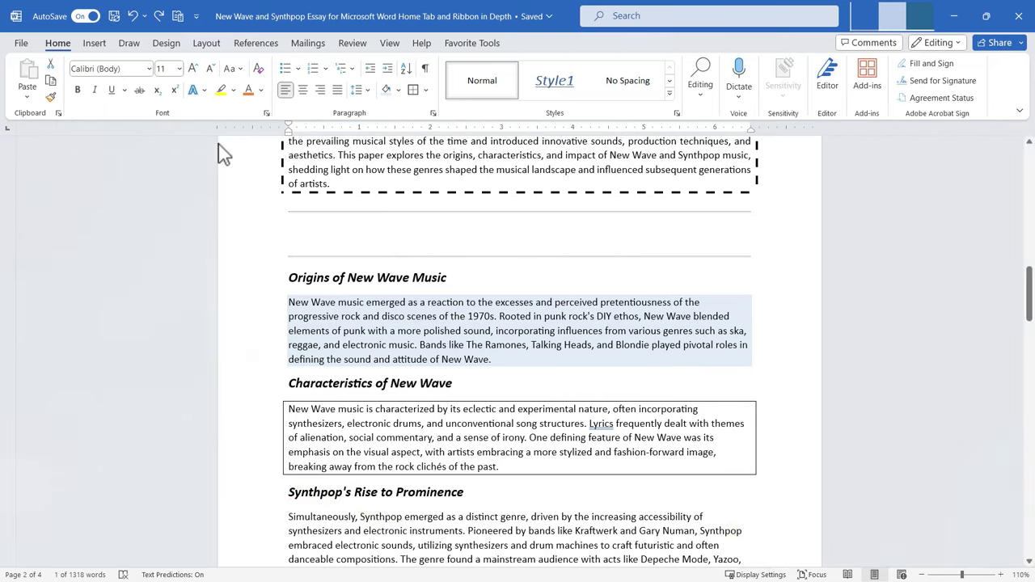
Set up a replacement of "Synthpop" with "Synth-pop" and replace the occurrence in "The impact of Synthpop extended far beyond".
left_click(705, 96)
left_click(728, 154)
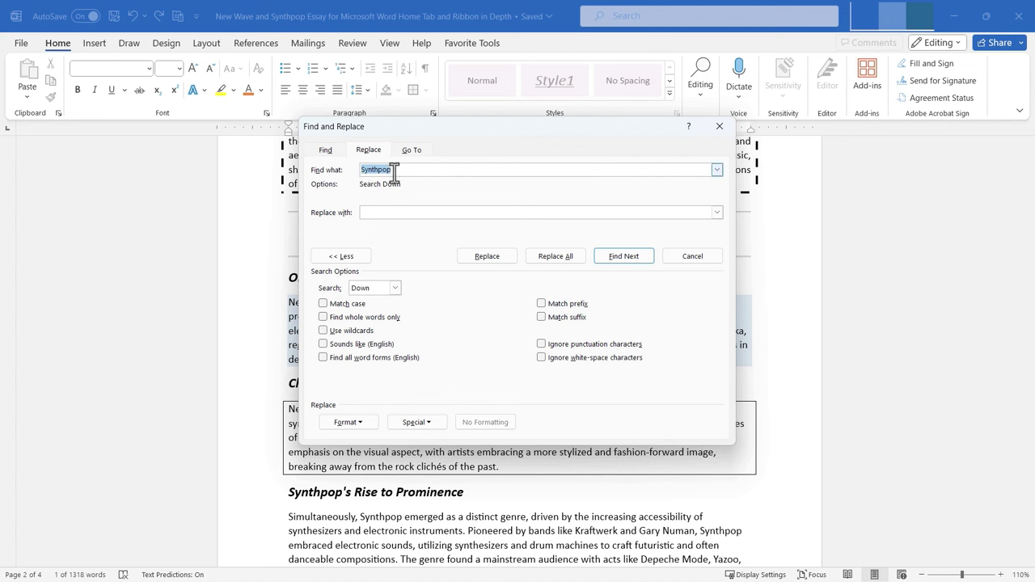
left_click(378, 214)
type("Synth-pop")
left_click(494, 259)
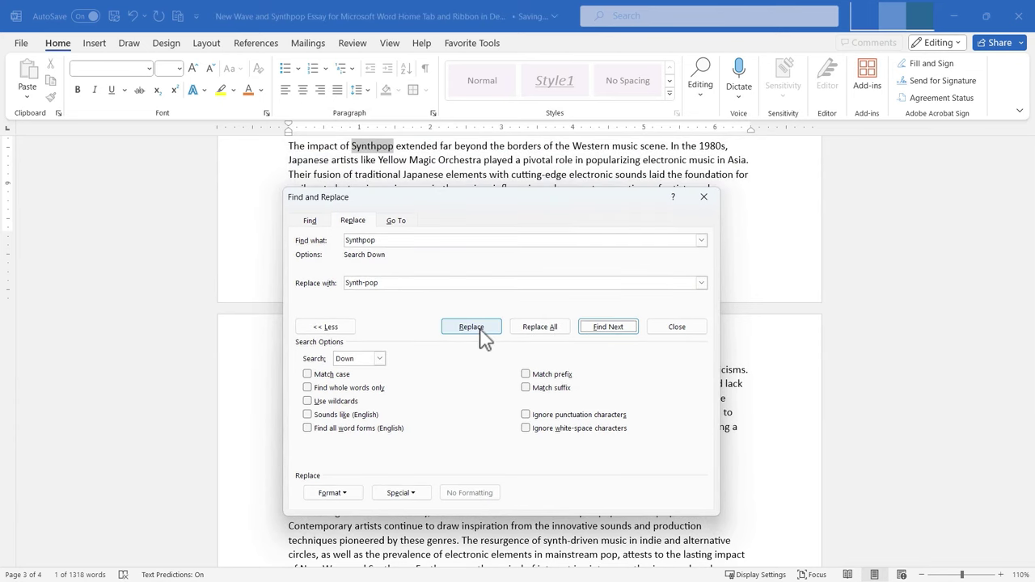
left_click(481, 330)
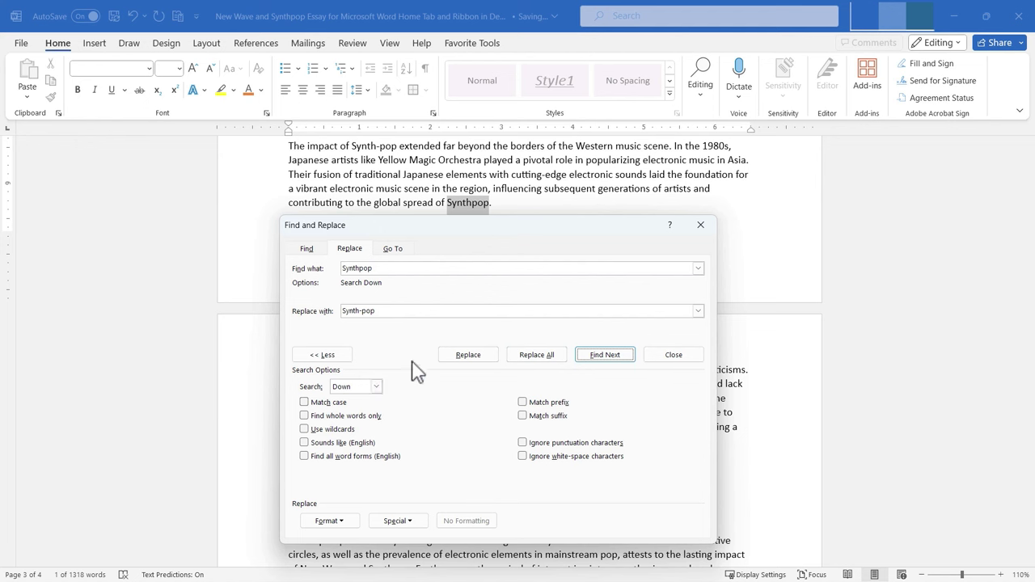
Replace all remaining occurrences of "Synthpop" with "Synth-pop", continuing the search from the beginning of the document.
left_click(538, 355)
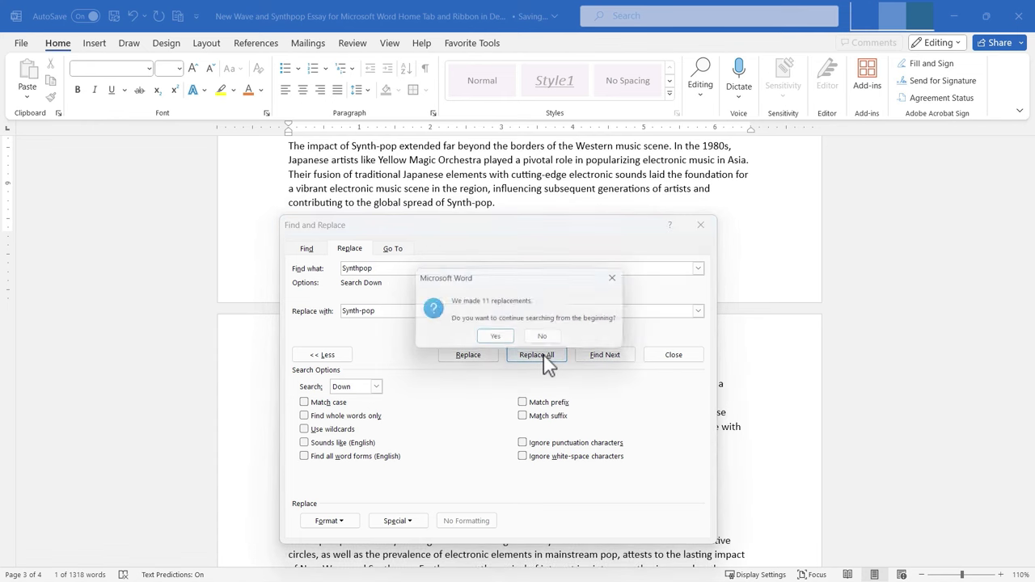
left_click(497, 340)
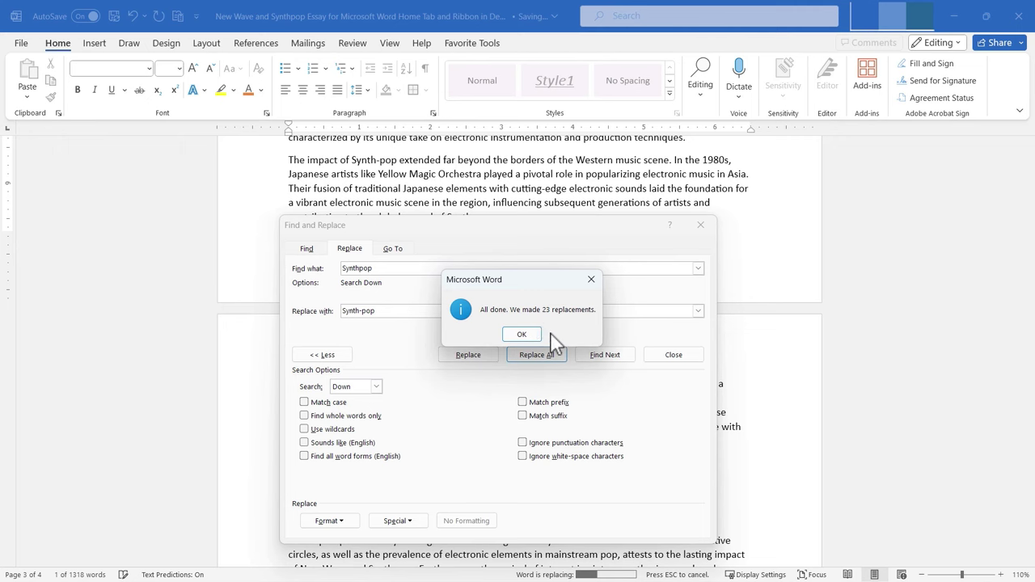
left_click(530, 335)
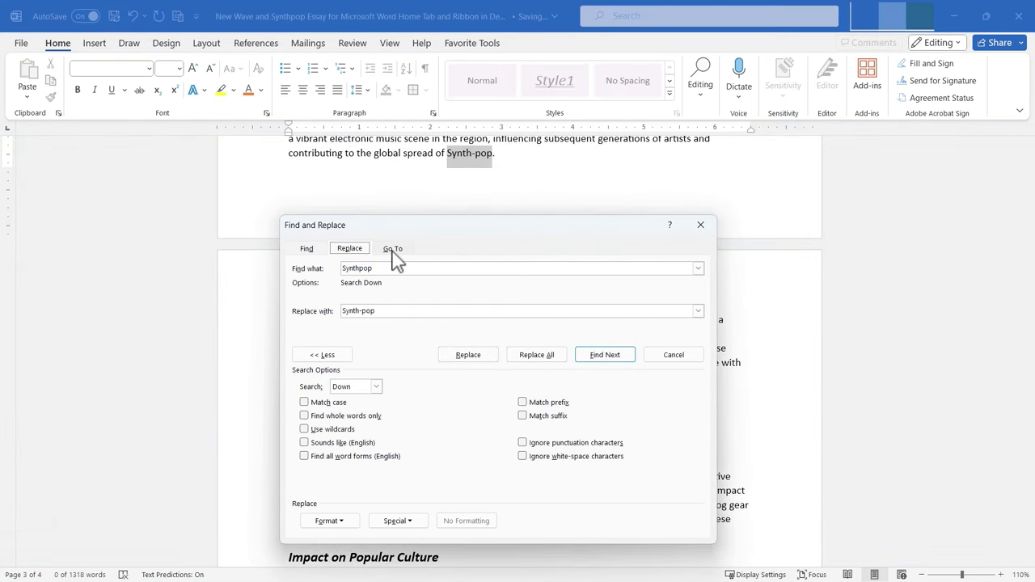
Use Go To to jump by page number to page 3, page 2 and page 3 again, and close Find and Replace.
left_click(394, 250)
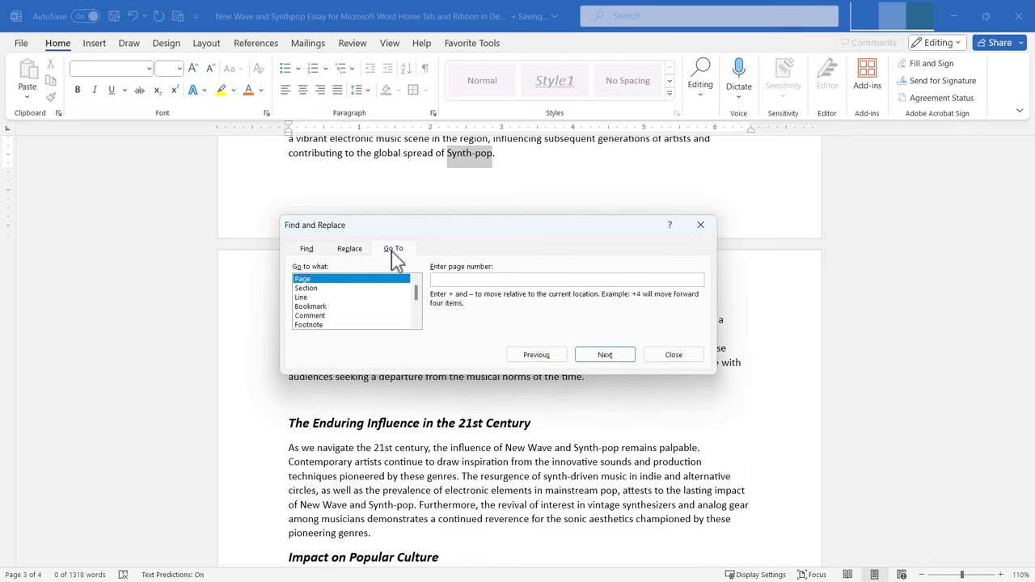
left_click(313, 290)
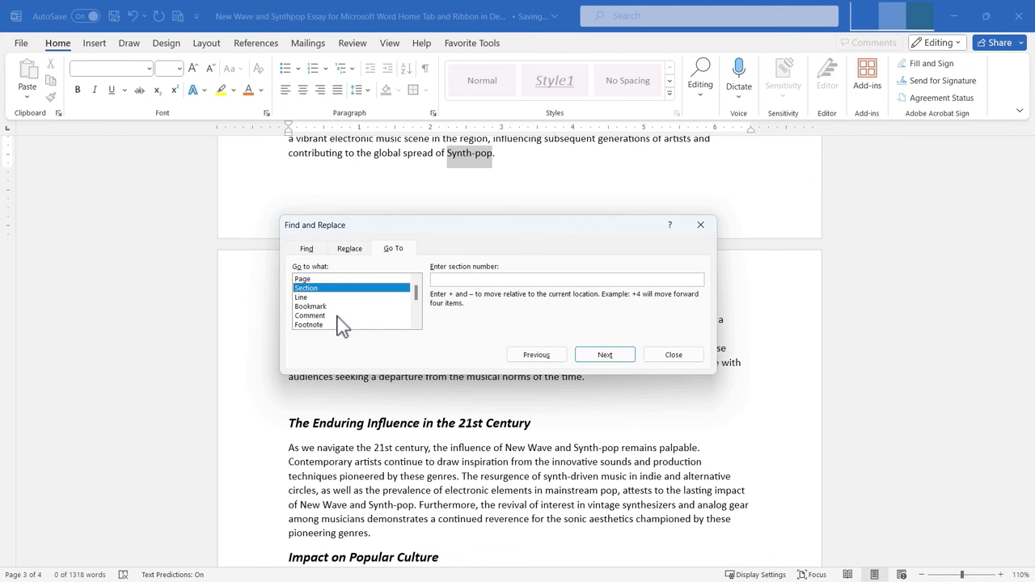
left_click(320, 279)
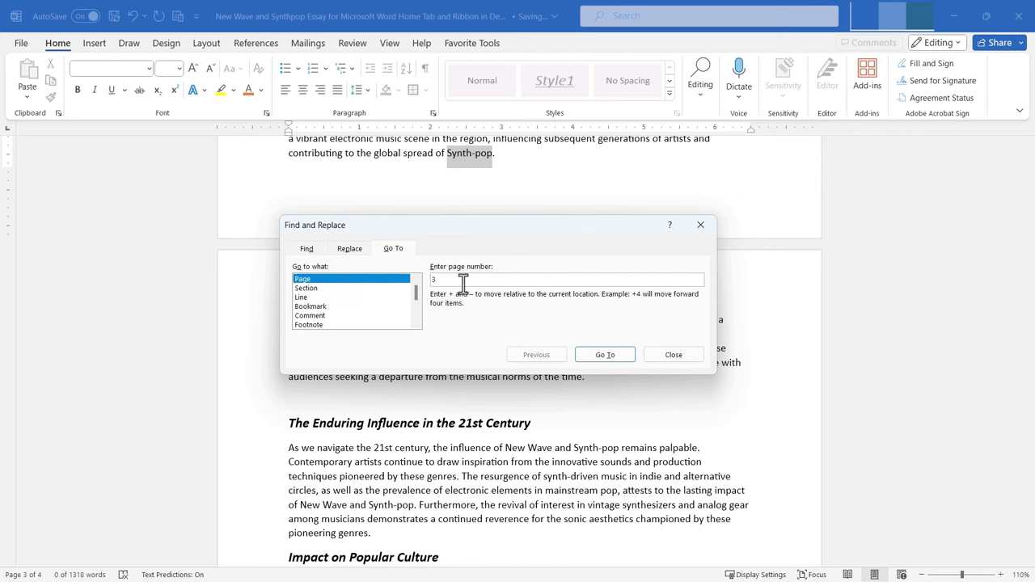
left_click(617, 360)
type("2")
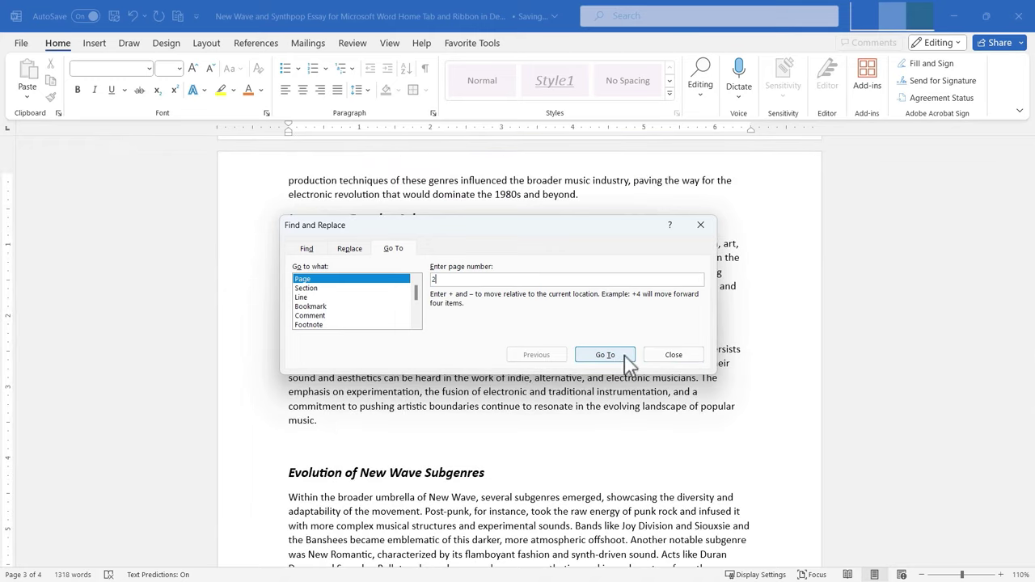
left_click(624, 363)
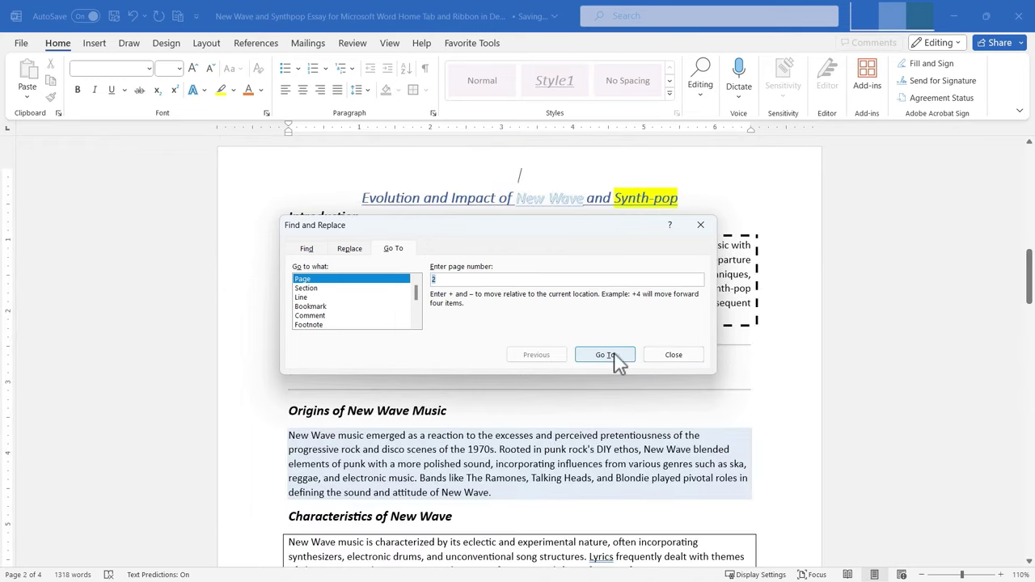
type("3")
left_click(622, 360)
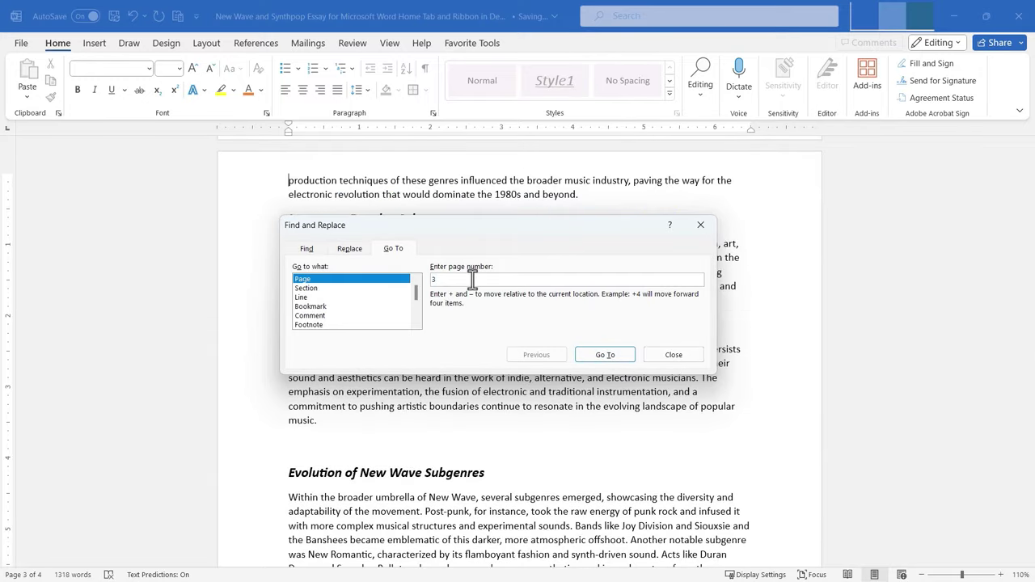
left_click(673, 356)
Select all text in the document and clear the selection, repeating this once more.
left_click(702, 103)
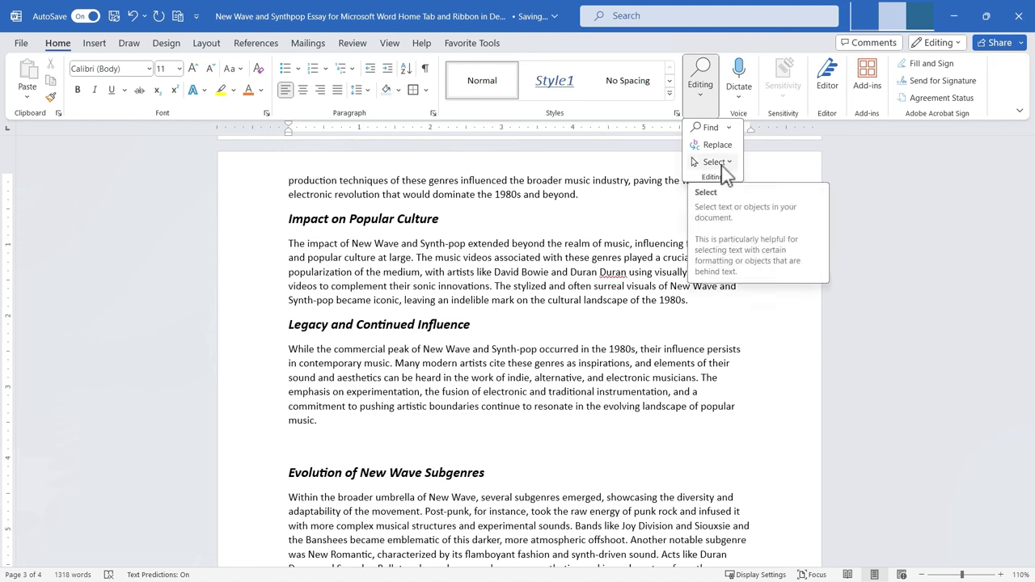
left_click(723, 168)
left_click(728, 180)
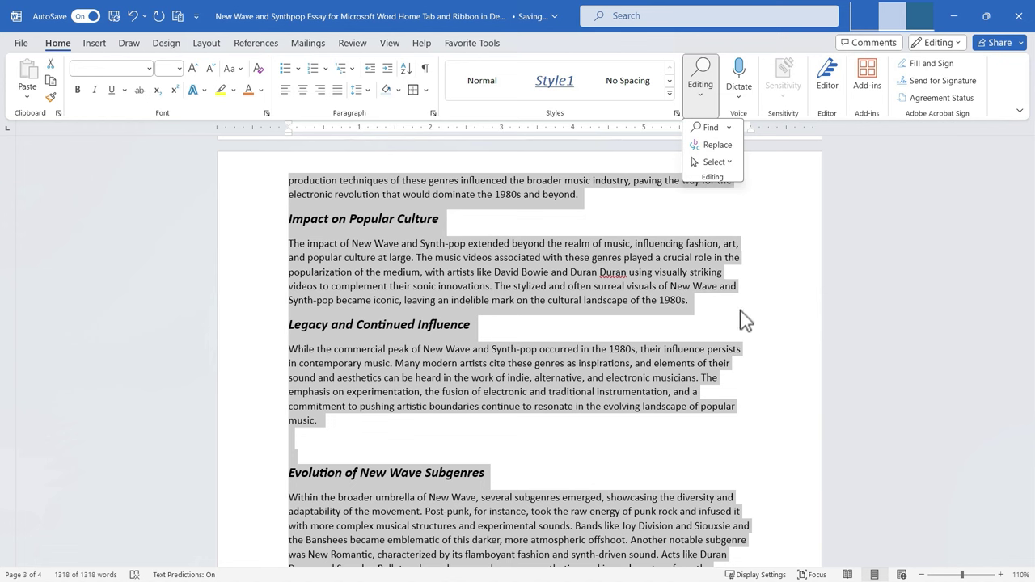
key("Escape")
left_click(721, 333)
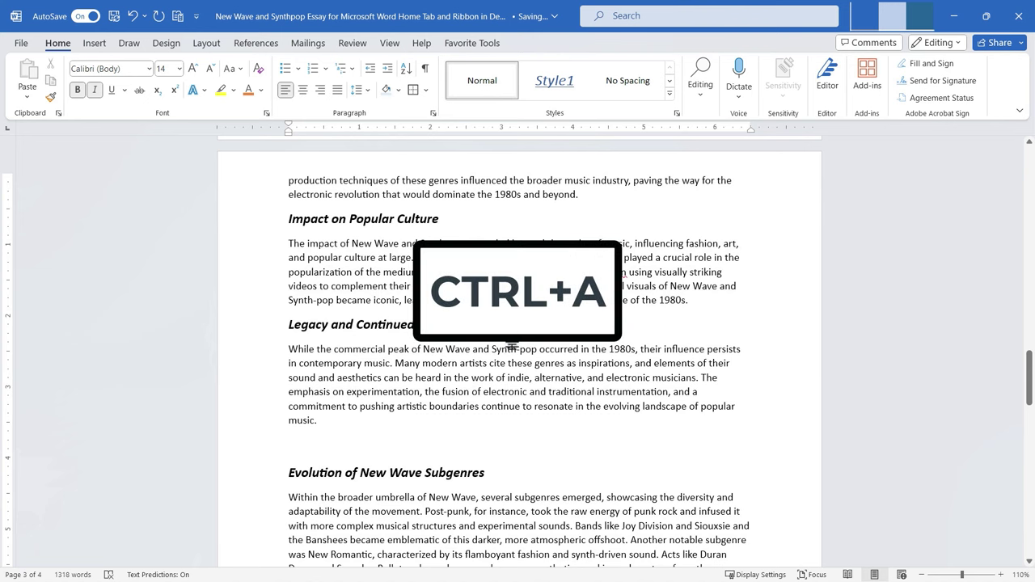
key("ctrl+a")
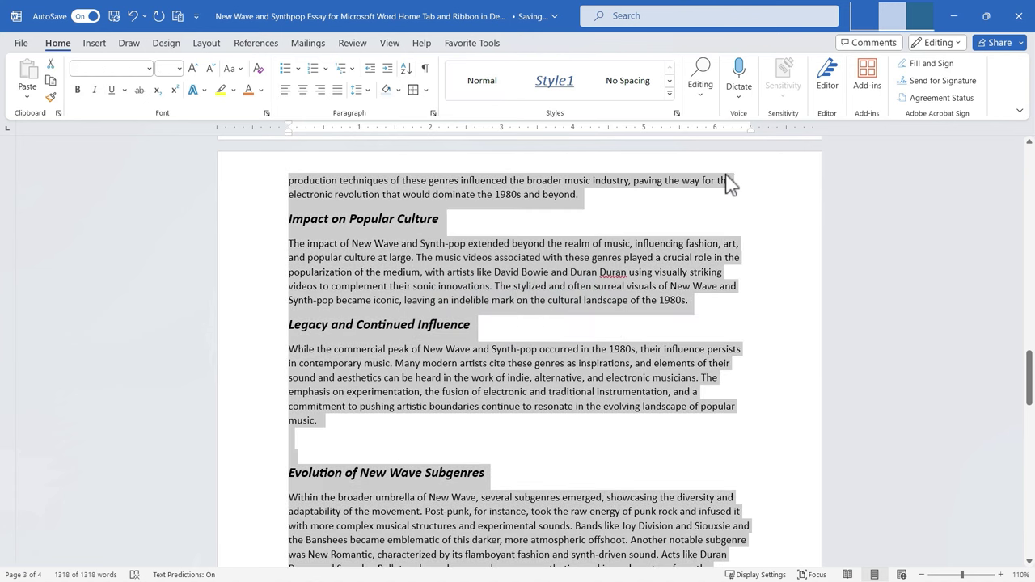
left_click(763, 219)
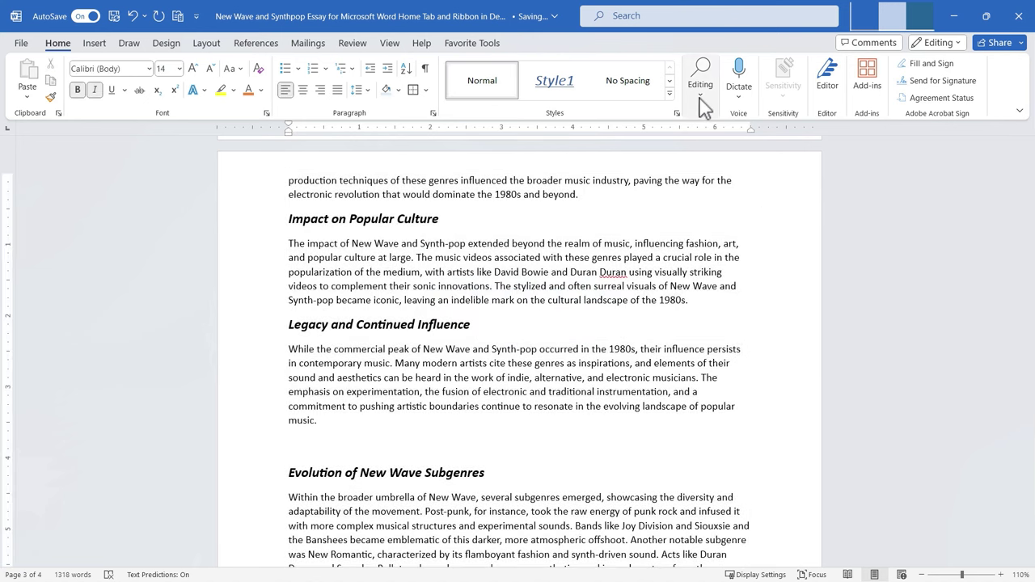
Turn on Select Objects mode and leave it again by returning to text editing in the numbered band list.
left_click(702, 105)
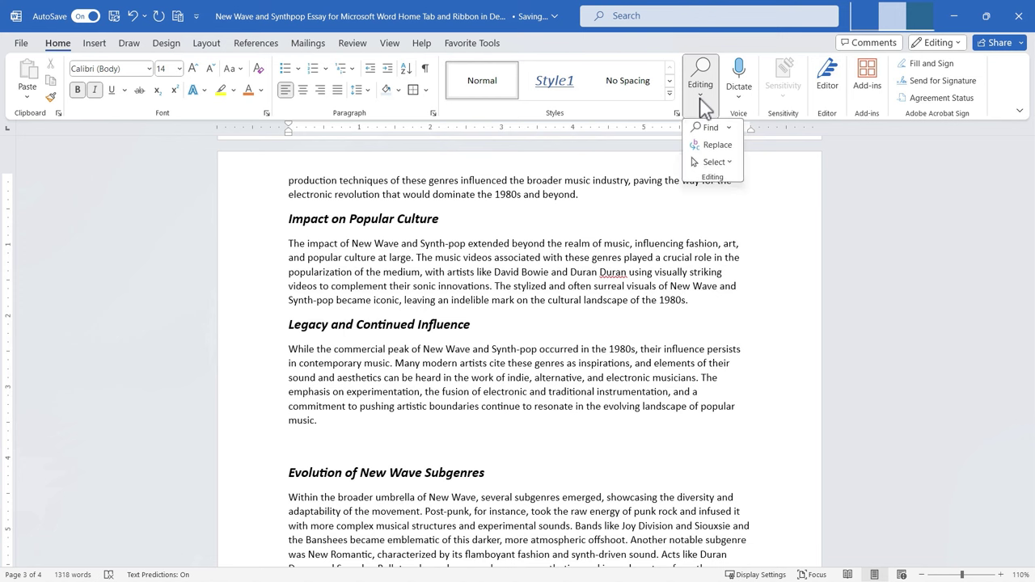
left_click(717, 163)
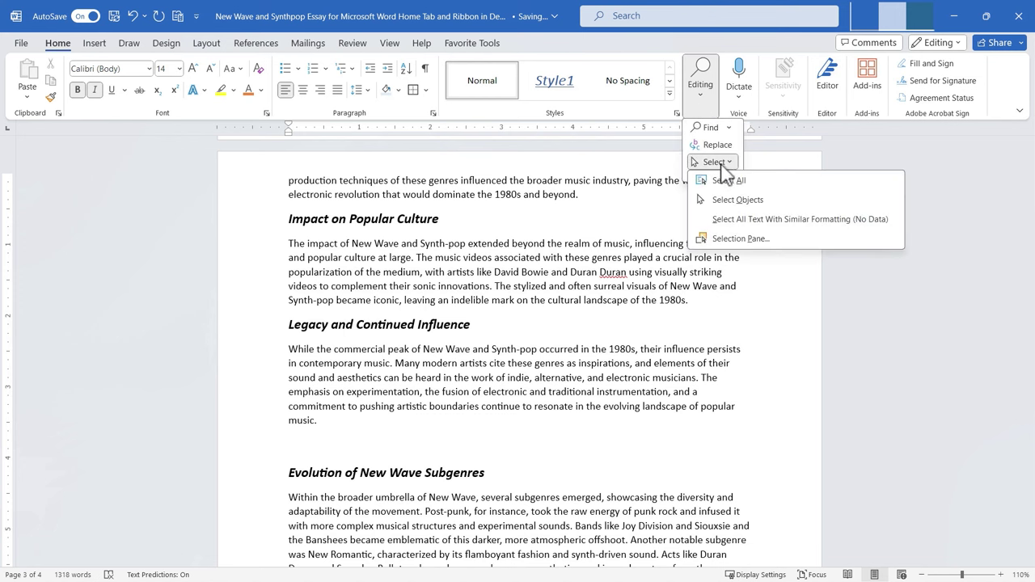
left_click(728, 201)
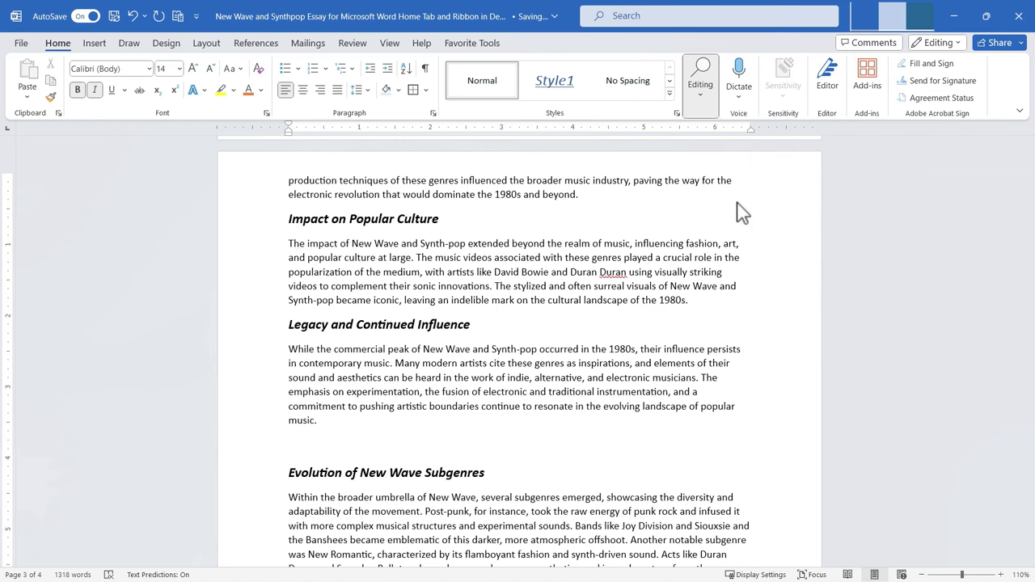
scroll(776, 243, "up", 5)
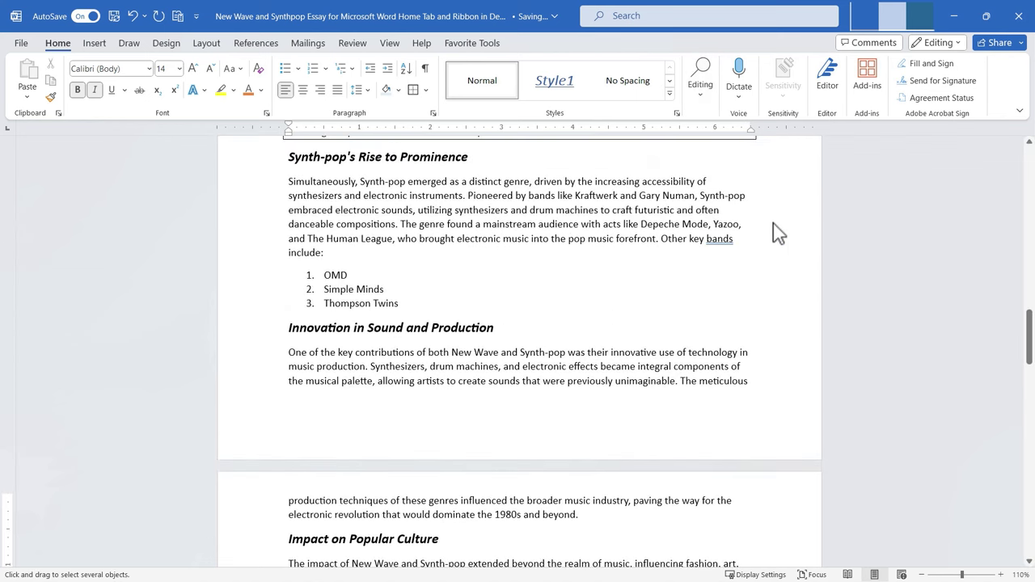
left_click(700, 77)
left_click(713, 162)
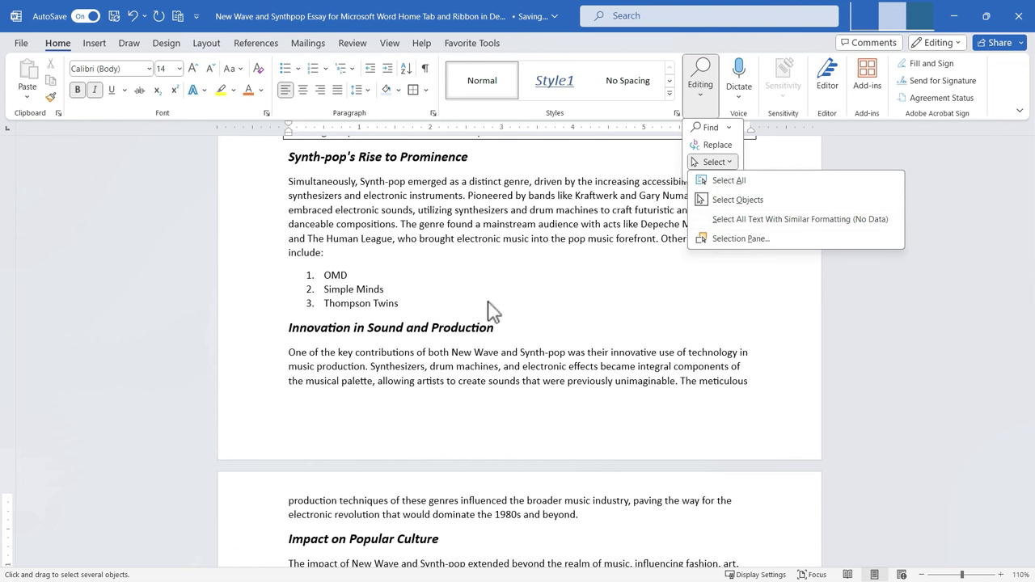
left_click(402, 275)
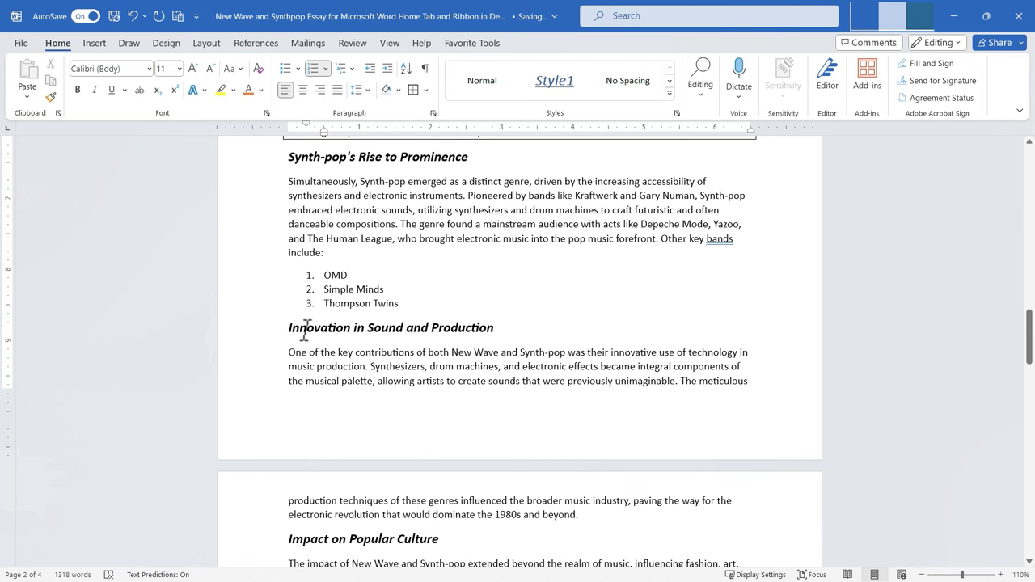
Select all text formatted like the "Innovation in Sound and Production" heading, review the selected headings and the Selection Pane option, and clear the selection.
left_click_drag(291, 329, 462, 336)
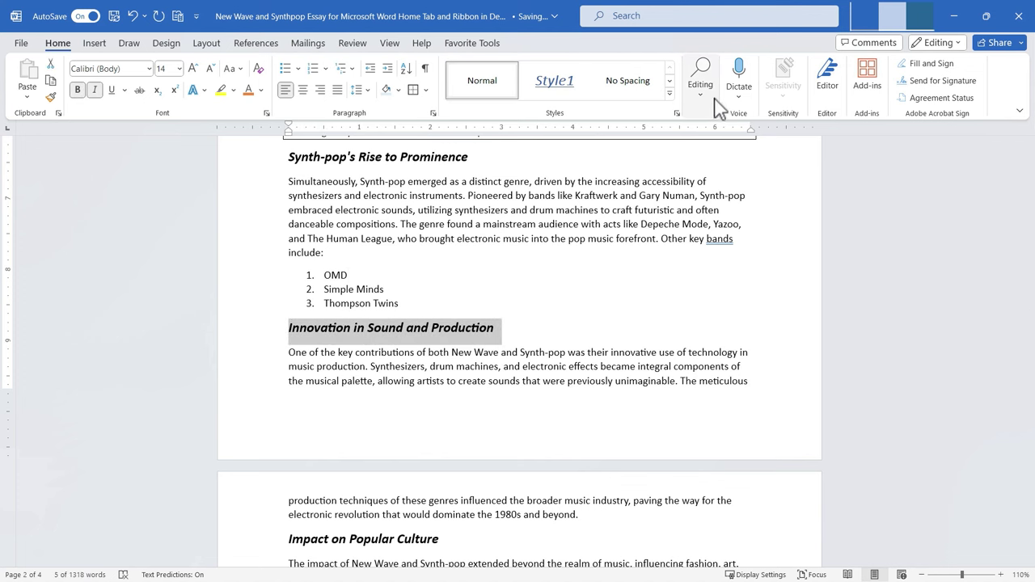
left_click(701, 77)
left_click(714, 162)
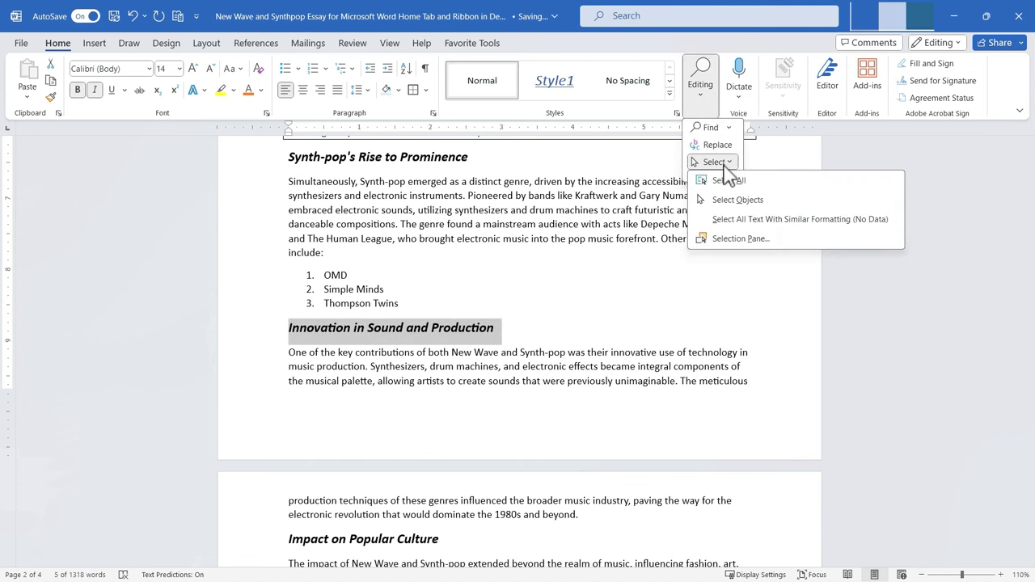
left_click(777, 222)
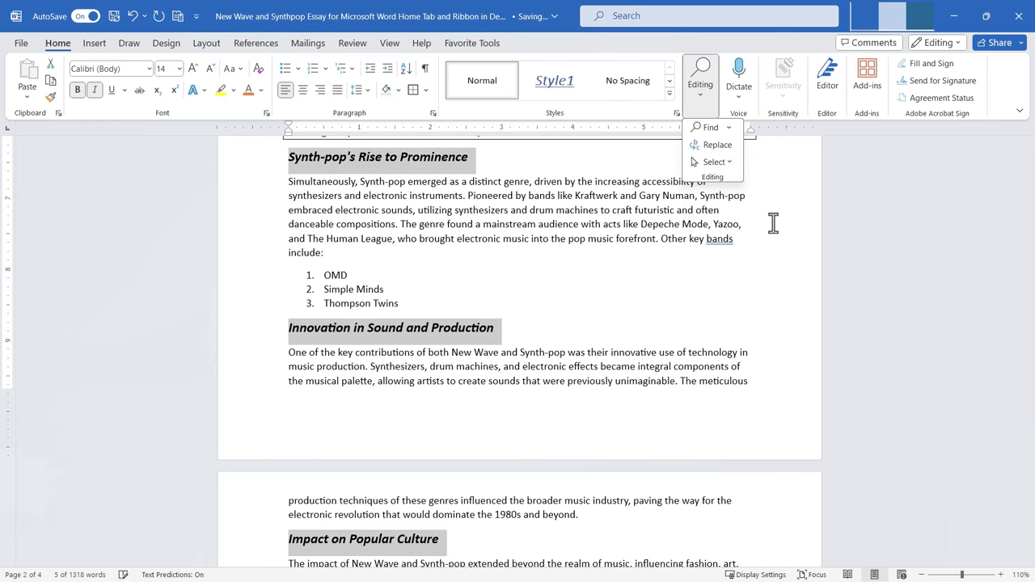
scroll(455, 353, "up", 6)
scroll(430, 331, "up", 6)
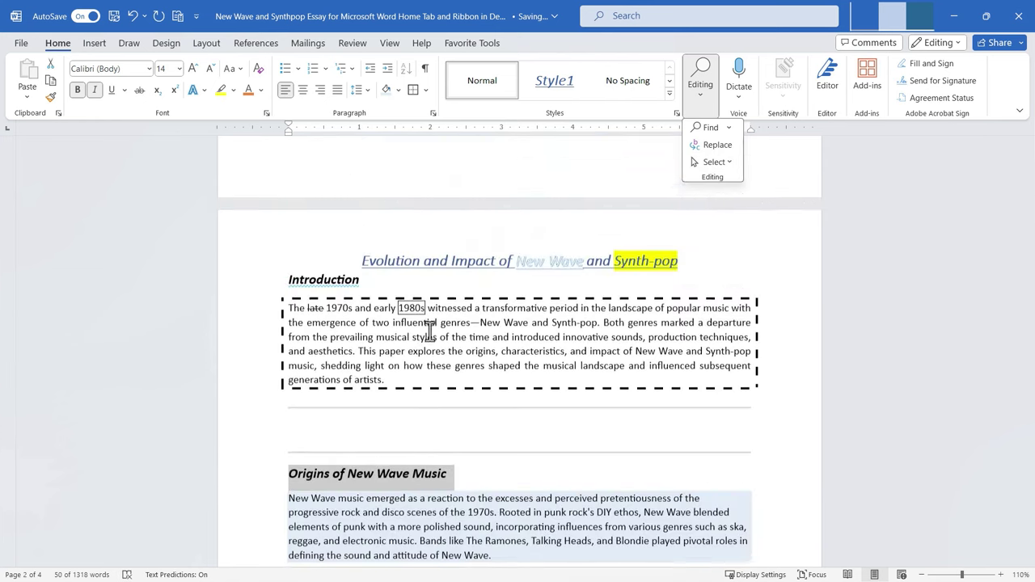
scroll(421, 364, "down", 7)
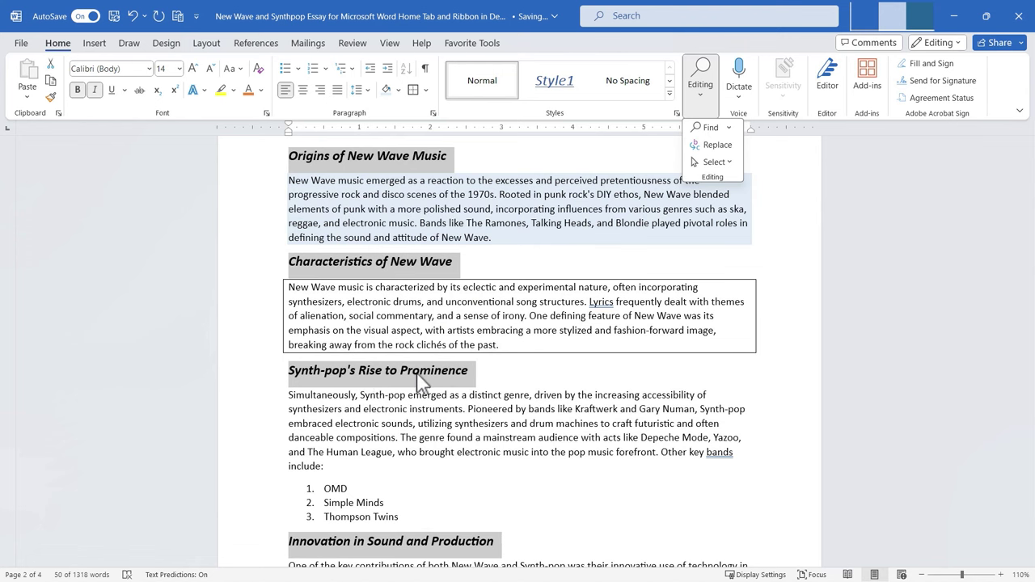
scroll(477, 396, "down", 3)
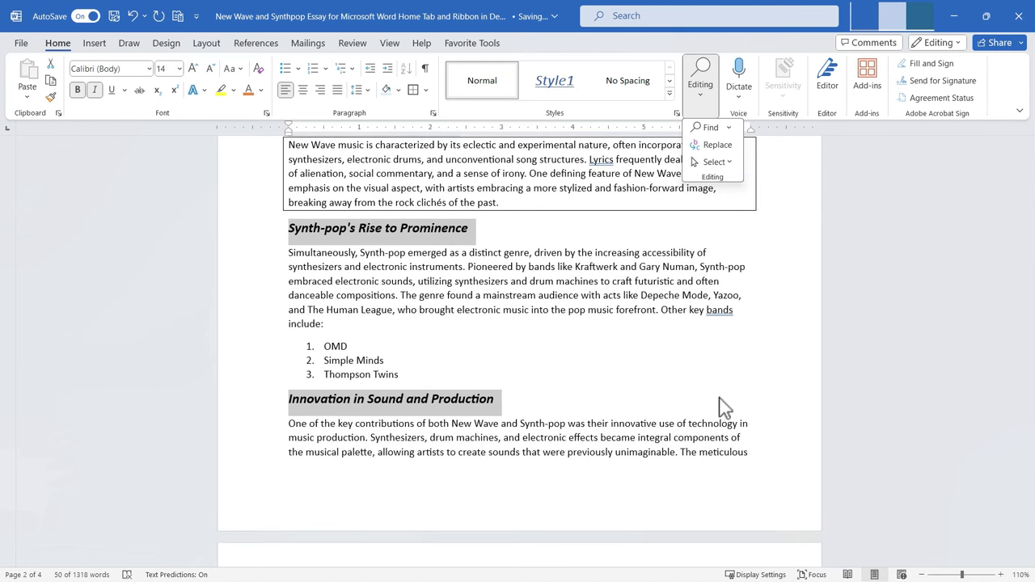
left_click(728, 163)
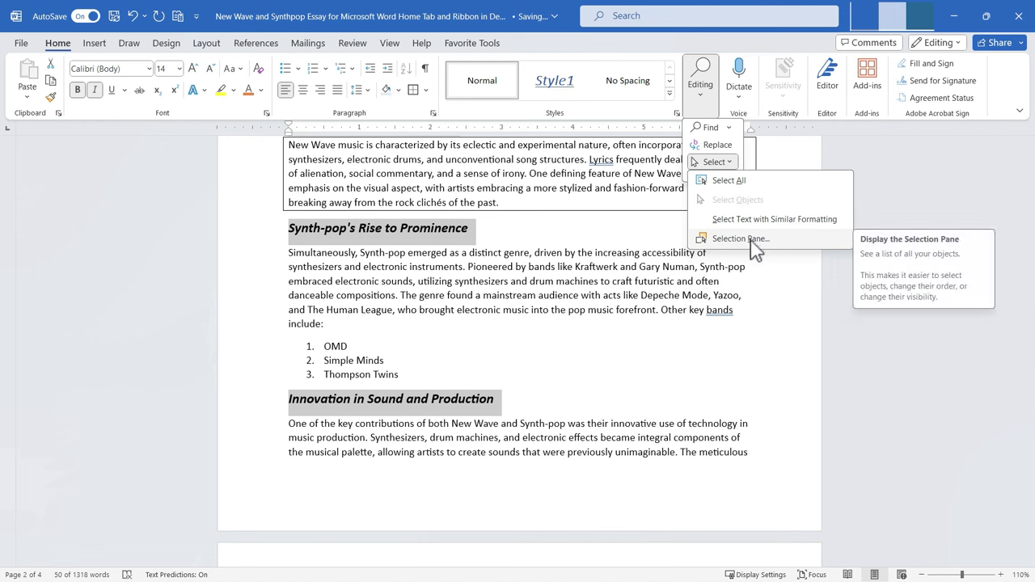
left_click(701, 97)
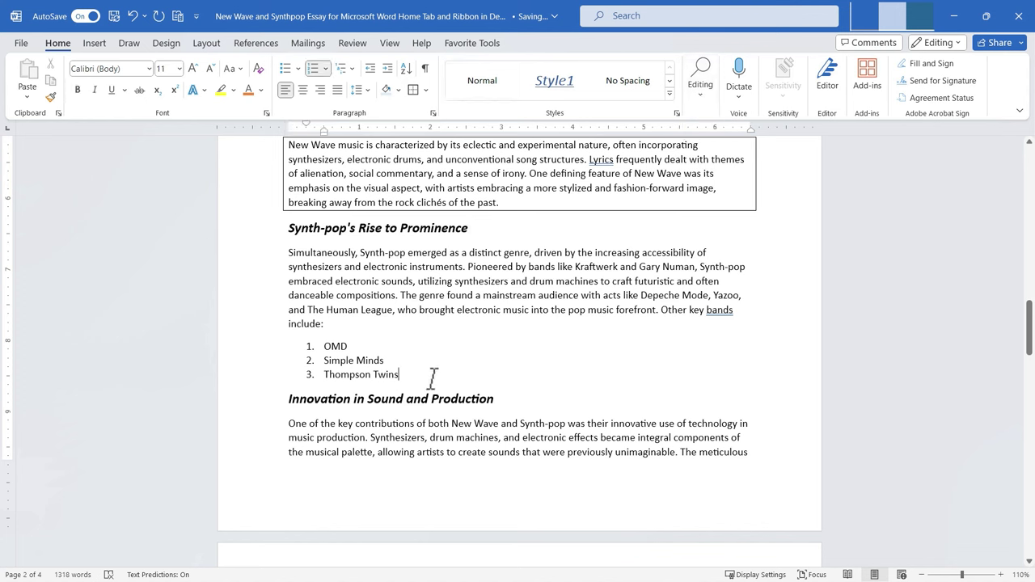
Add a fourth item, "Erasure", below Thompson Twins in the numbered list using dictation, and stop dictating.
key("Return")
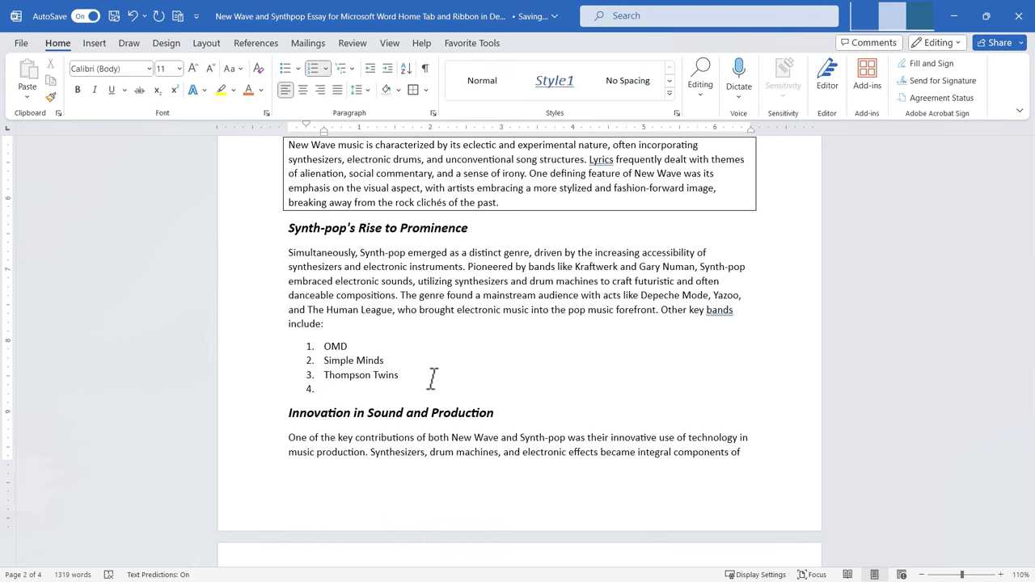
left_click(745, 76)
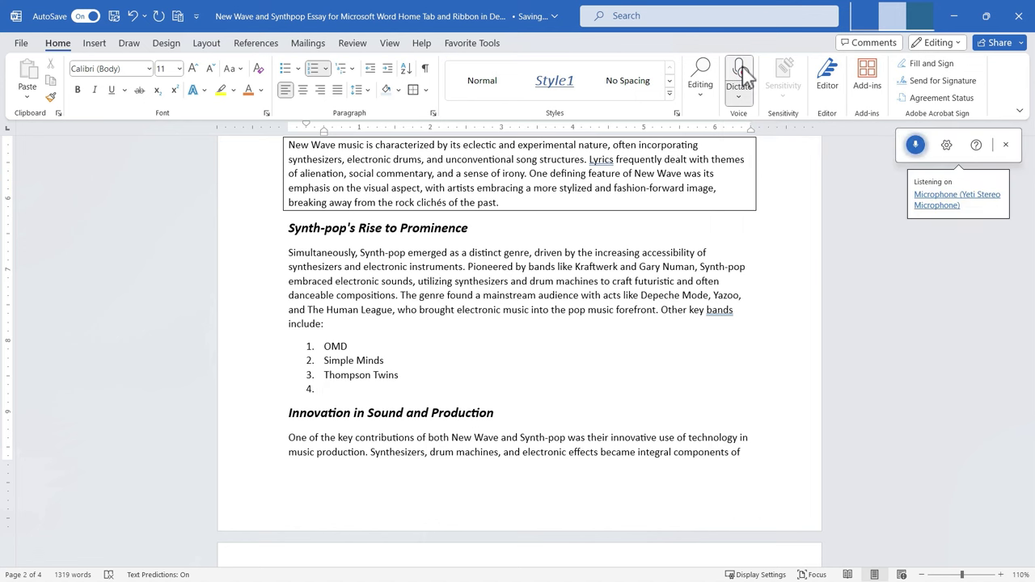
left_click(920, 147)
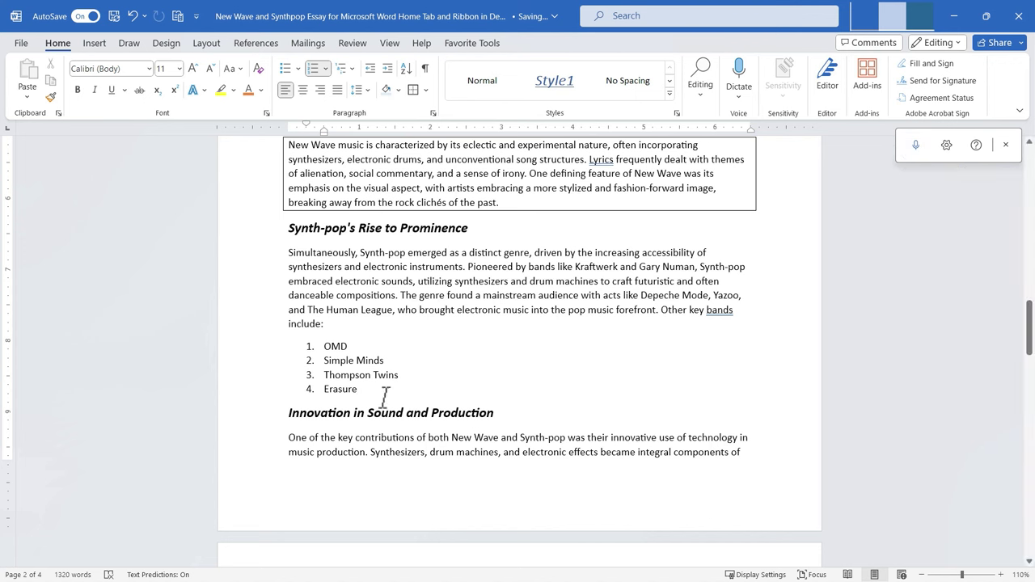
Display the Transcribe options for uploading or recording audio and close them again.
left_click(739, 104)
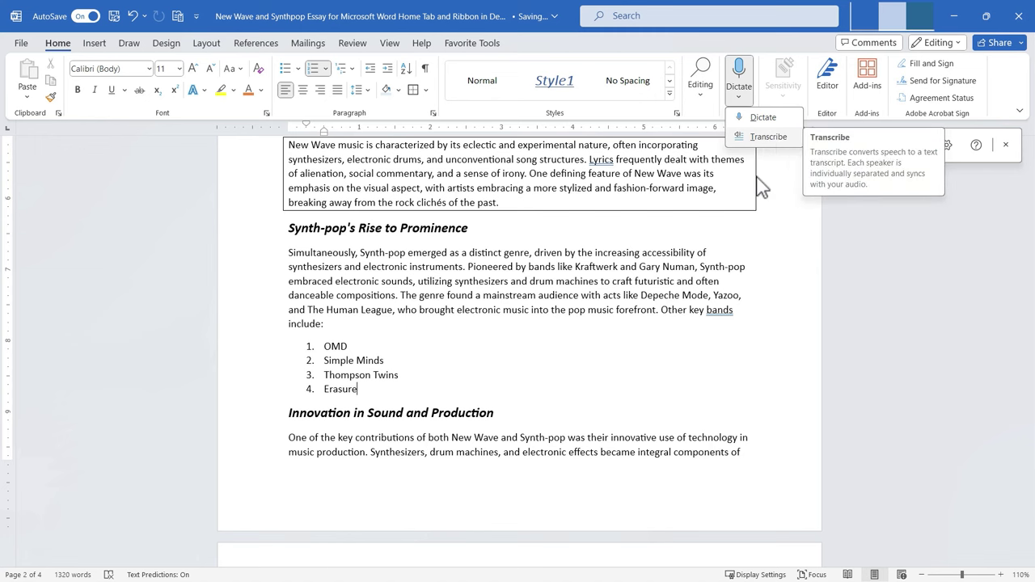
left_click(765, 137)
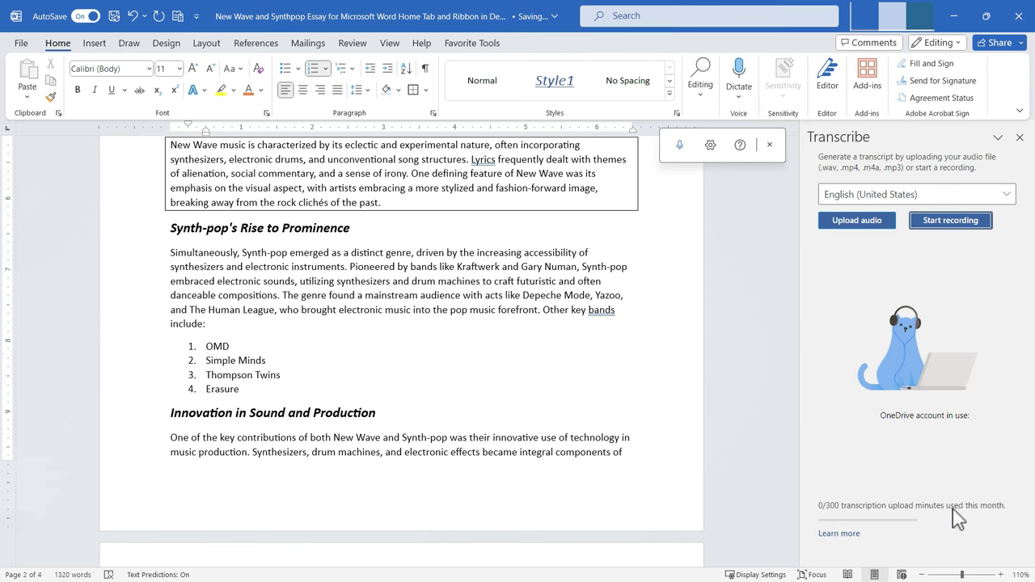
left_click(1020, 138)
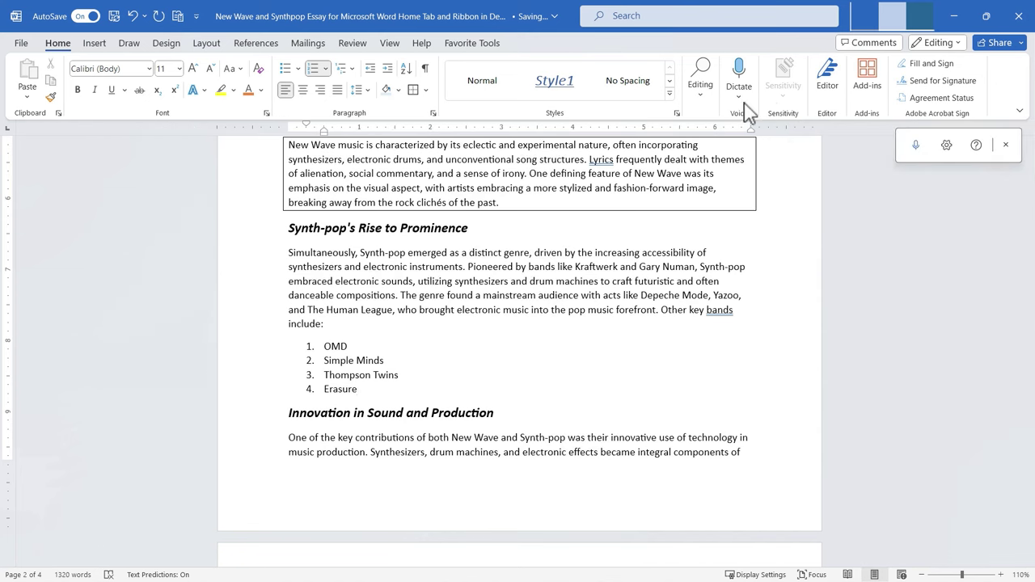
Place the cursor in the "Synth-pop's Rise to Prominence" heading and run the Editor check for spelling, grammar and writing suggestions.
left_click(413, 280)
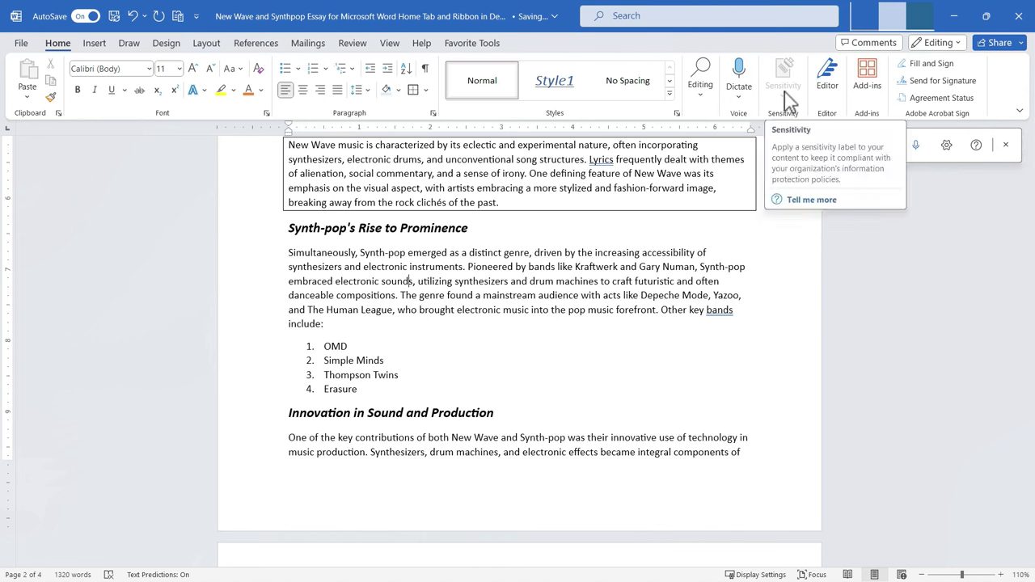
left_click(468, 228)
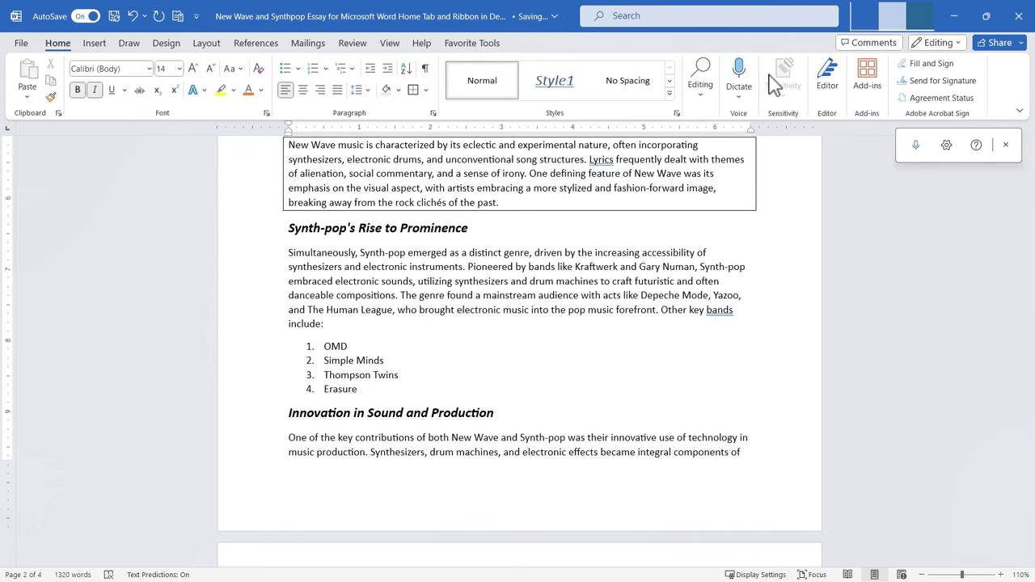
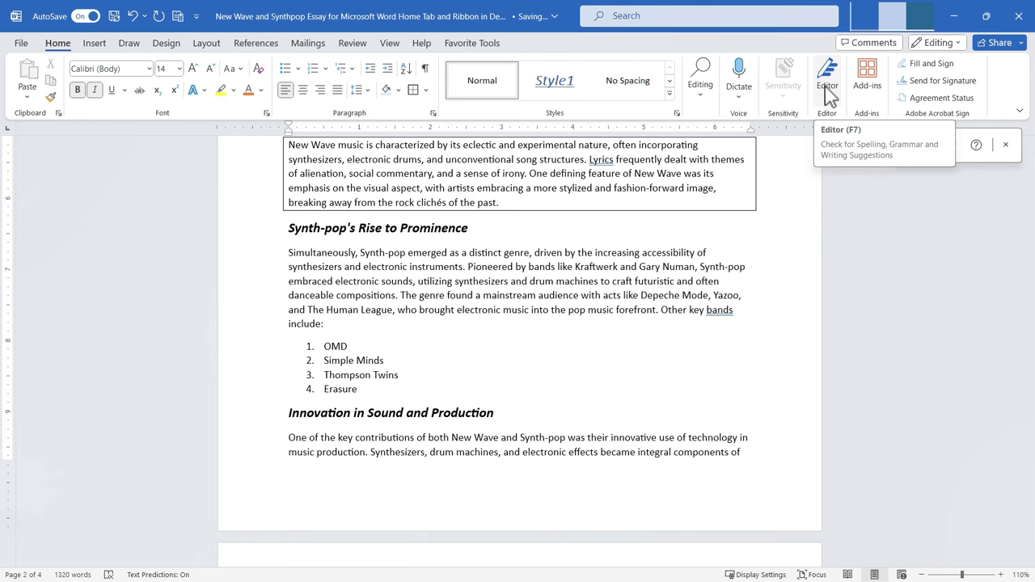
left_click(829, 95)
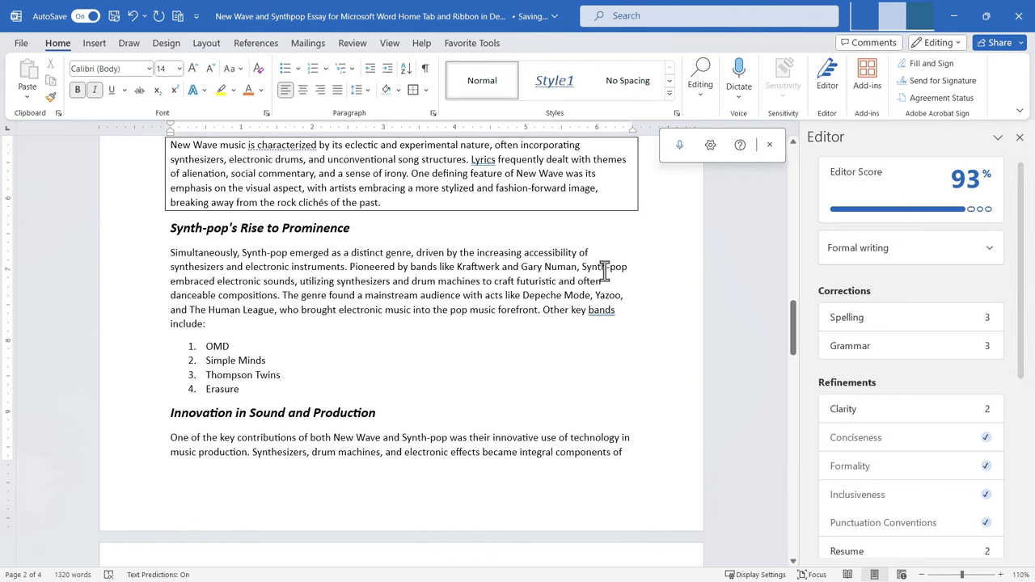
Start reviewing all Editor suggestions, ignore the "is characterized" clarity and "Lyrics" grammar suggestions once, and return to the overview.
left_click(976, 204)
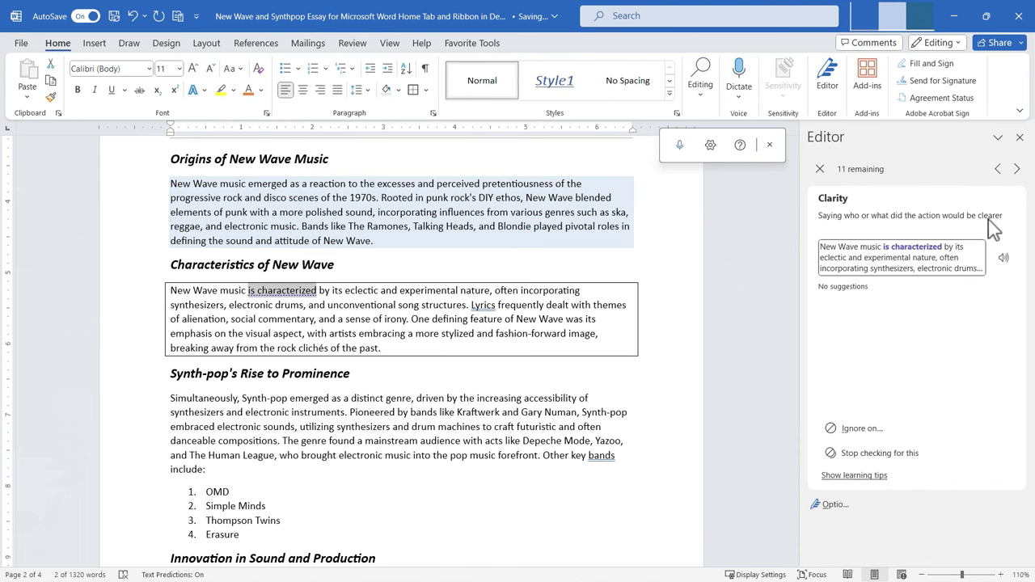
left_click(881, 434)
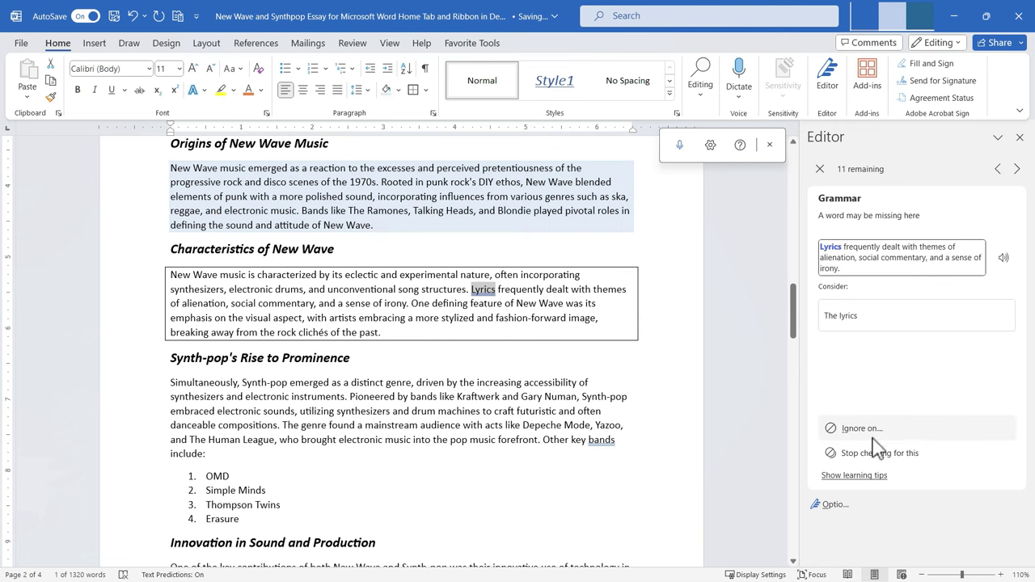
left_click(871, 437)
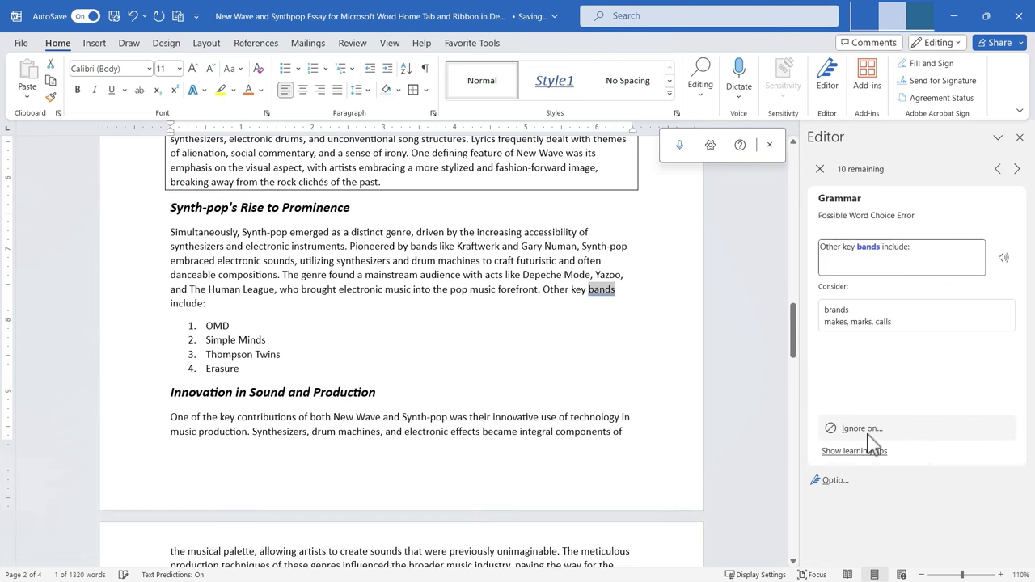
left_click(819, 168)
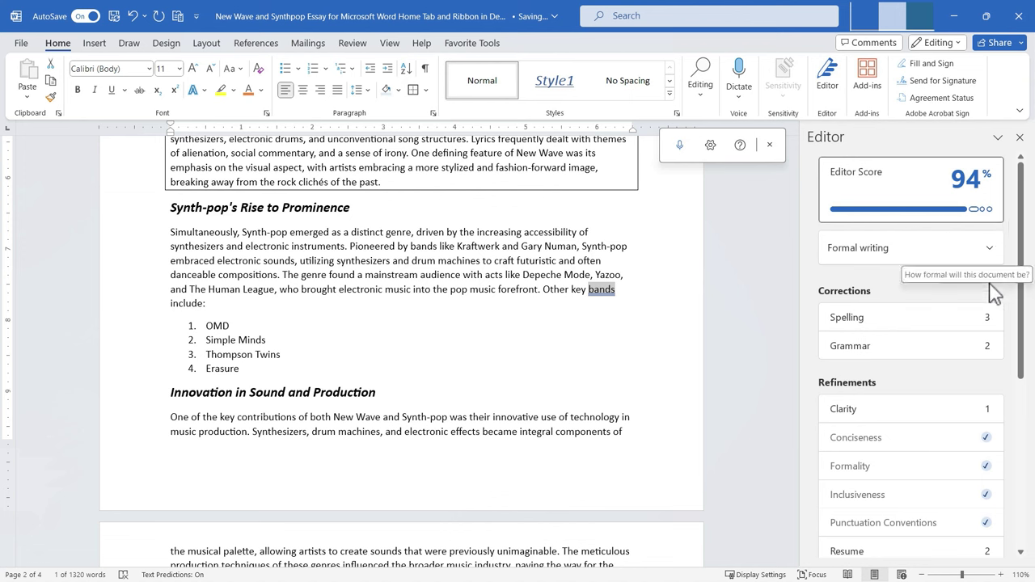
Try the Casual and Professional writing levels in Editor and set the level back to Formal.
left_click(983, 253)
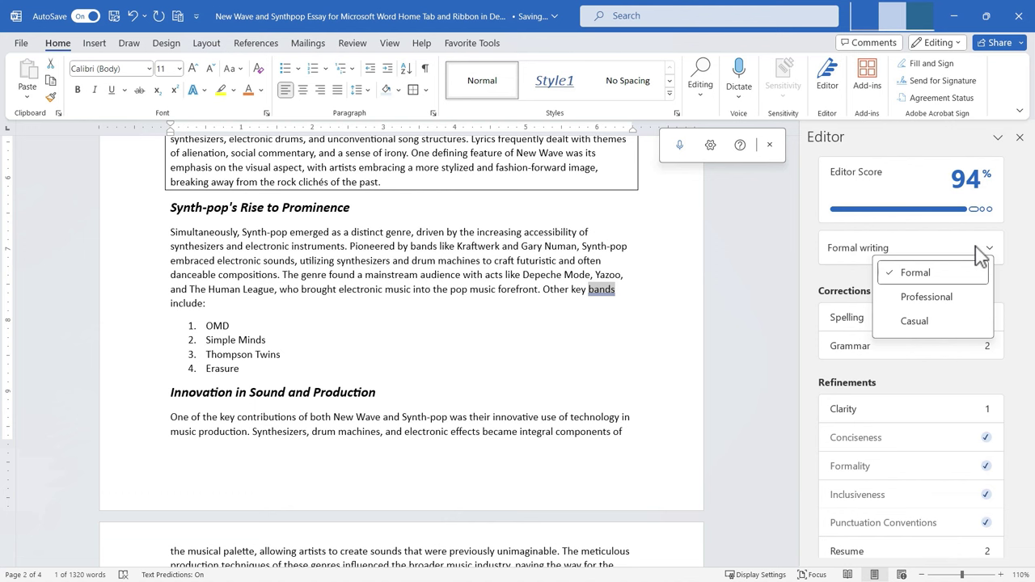
left_click(944, 322)
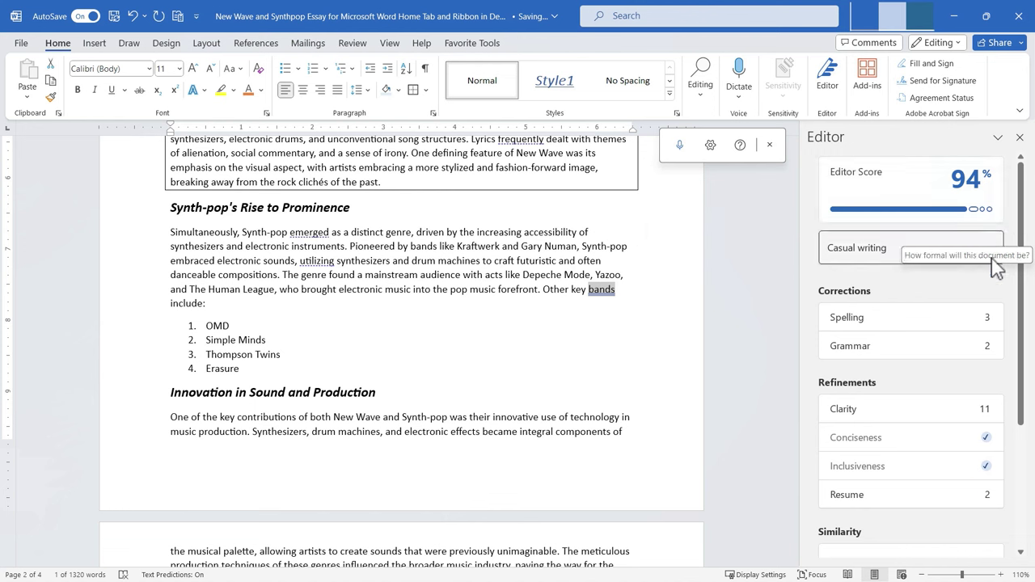
left_click(931, 251)
left_click(922, 296)
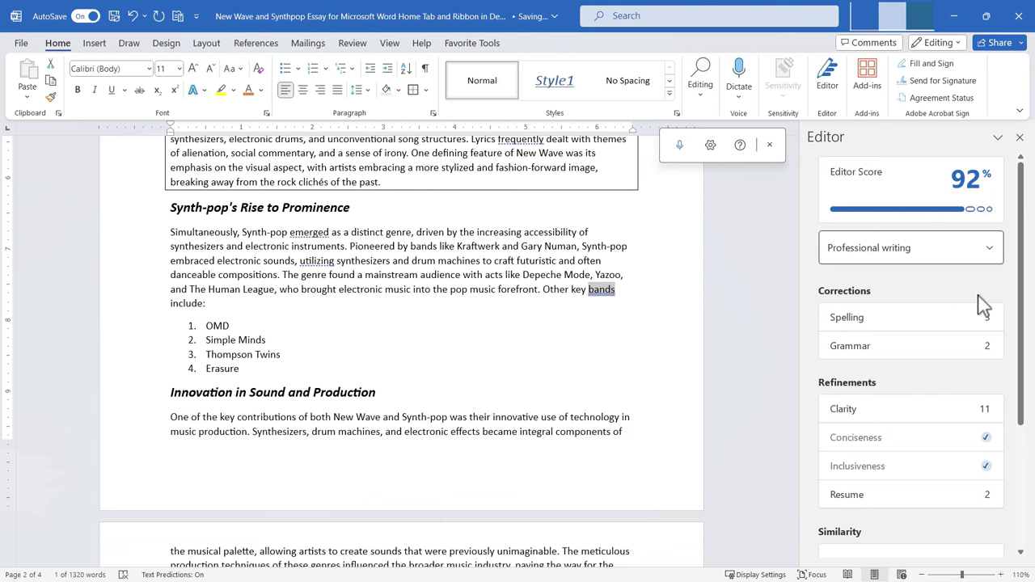
left_click(971, 247)
left_click(938, 296)
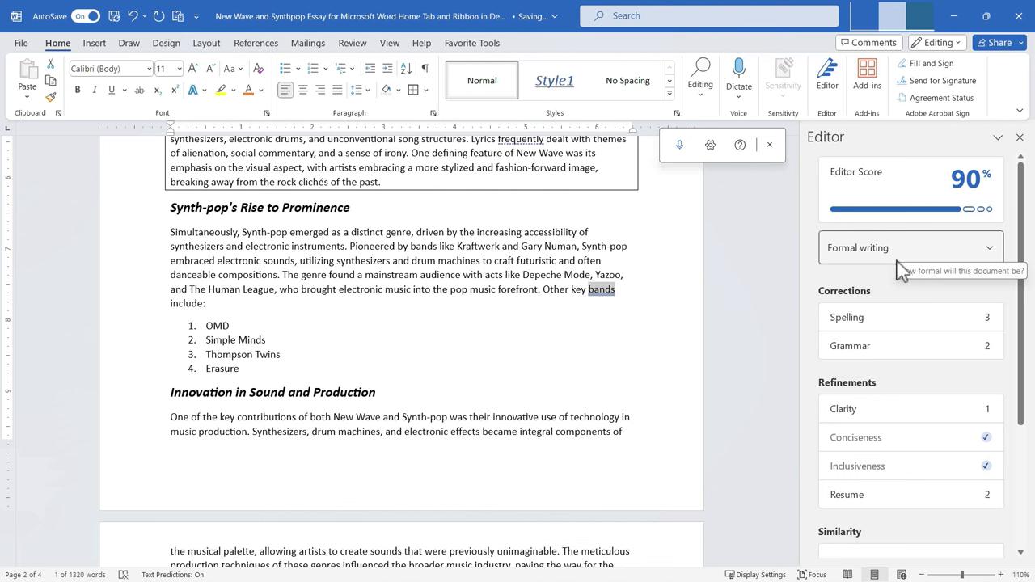
Go through the spelling corrections, ignore two repeated-word flags on "Duran" once each, and return to the Editor overview.
left_click(867, 323)
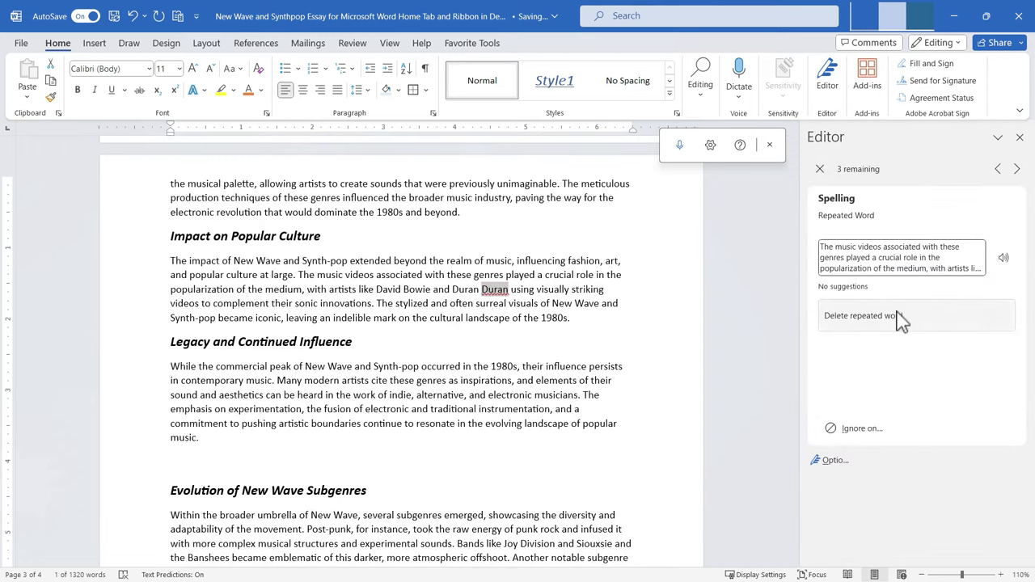
left_click(869, 431)
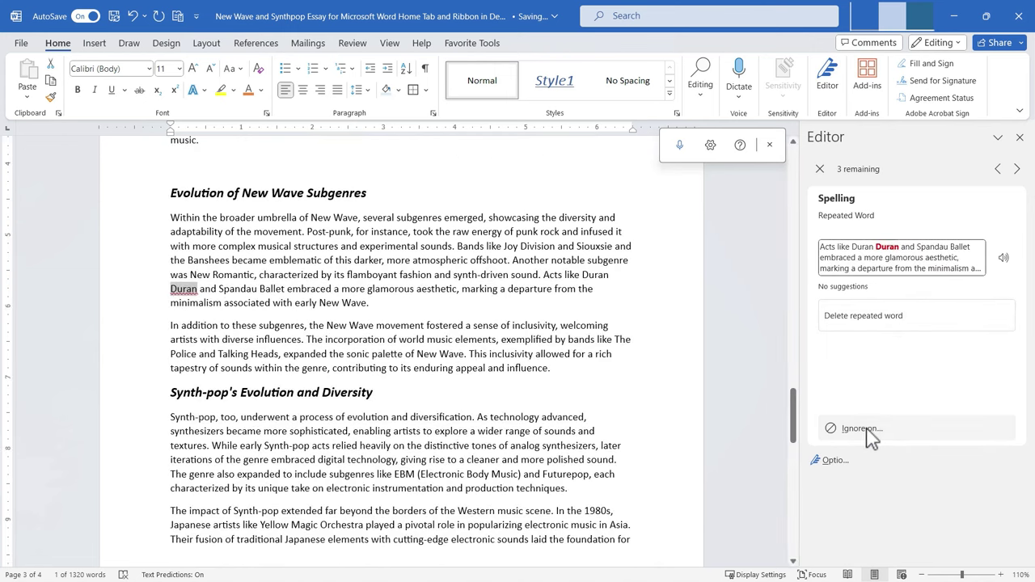
left_click(867, 431)
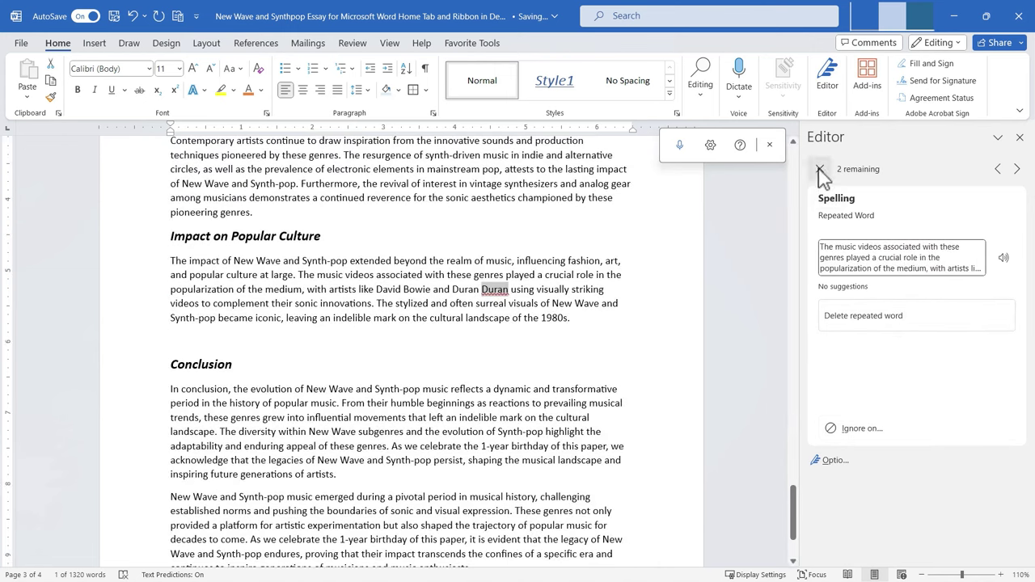
left_click(821, 171)
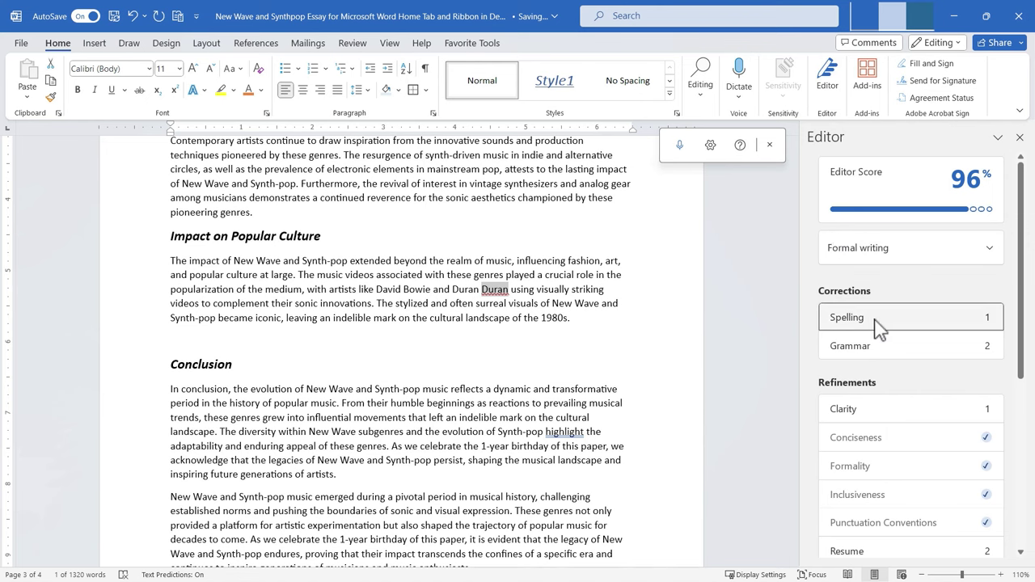
Accept the grammar suggestion "highlights" for "highlight" in the Conclusion and return to the Editor overview.
left_click(870, 348)
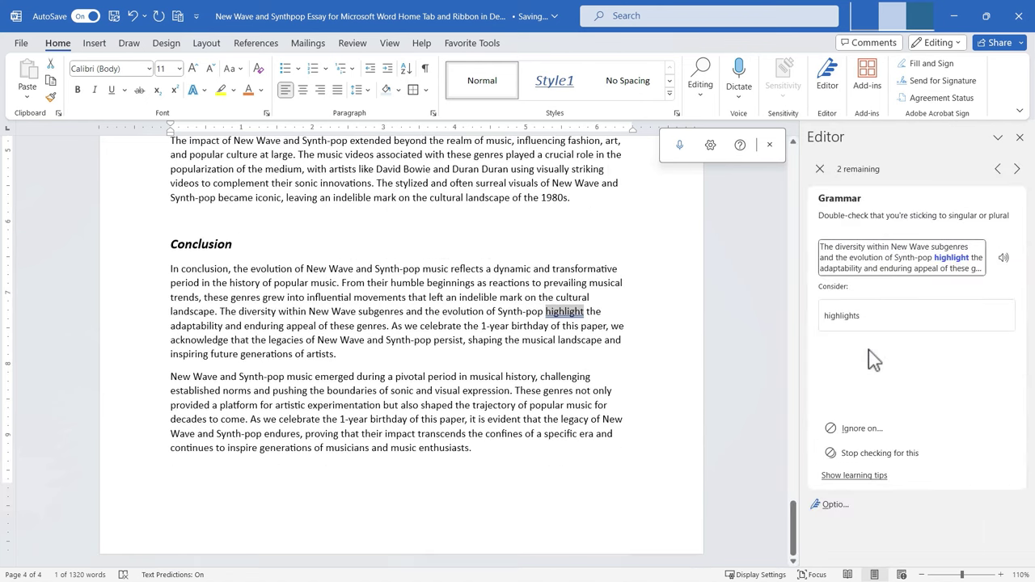
left_click(887, 324)
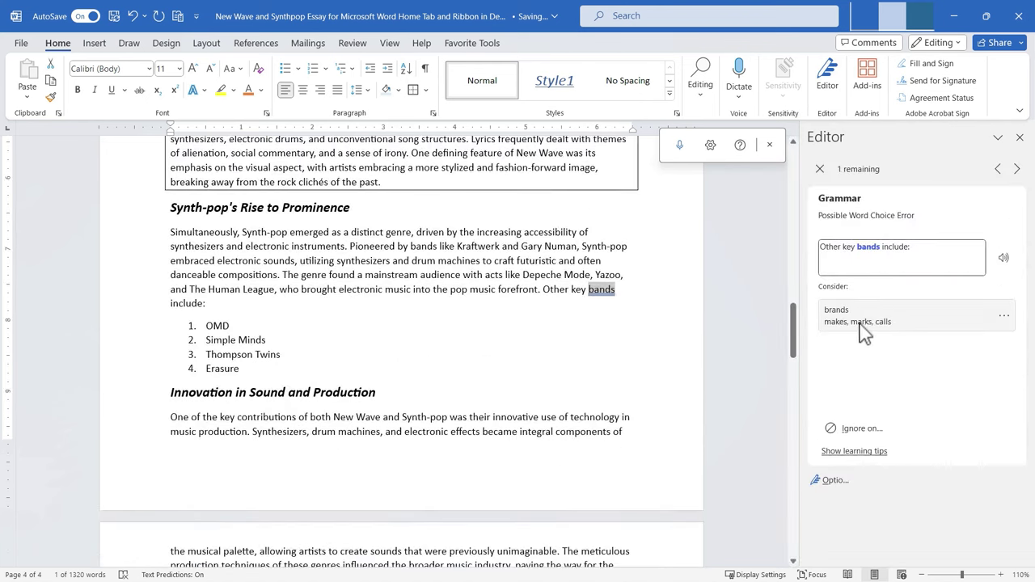
left_click(819, 169)
Review the clarity suggestion for "is characterized" and return to the Editor overview without changing the text.
scroll(910, 309, "down", 5)
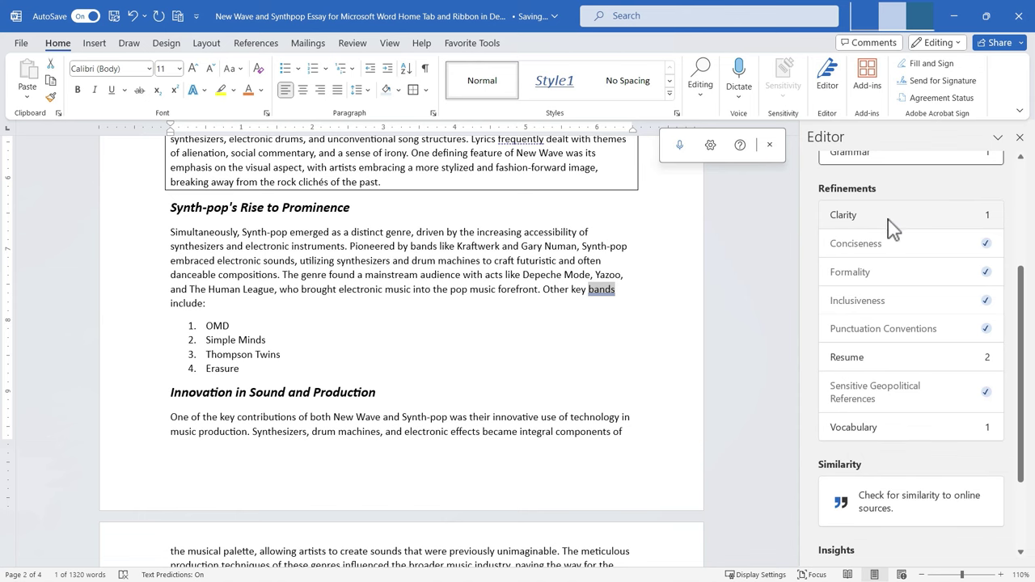
left_click(888, 226)
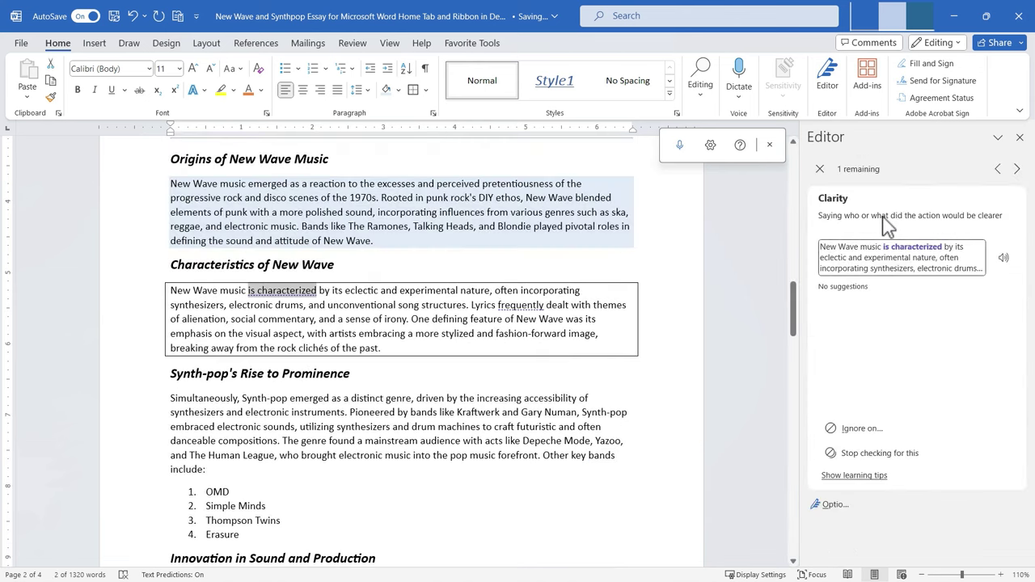
key("Escape")
Look through the remaining Editor refinements and insights, display the document's readability statistics, and close them.
scroll(929, 407, "down", 3)
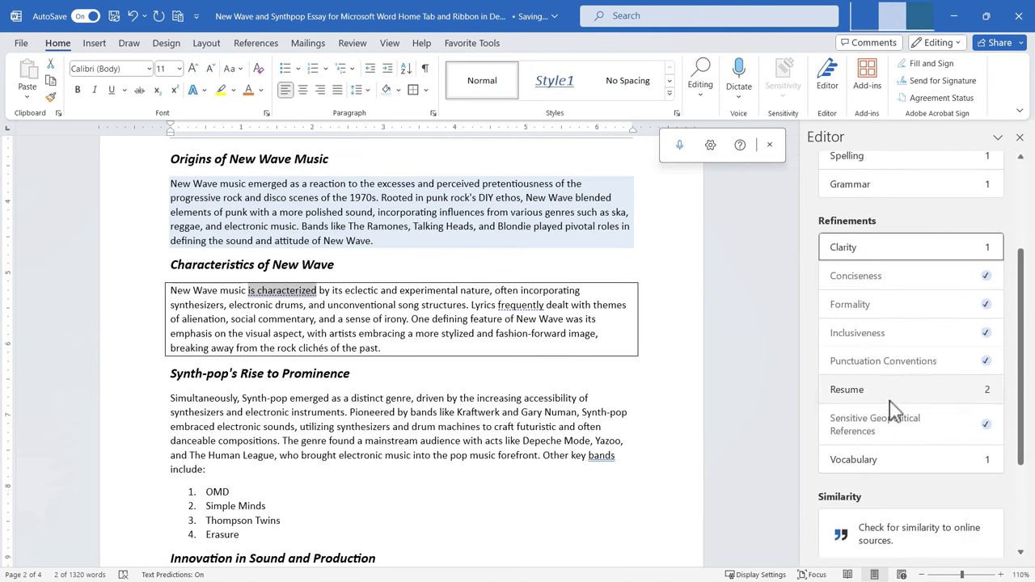
scroll(910, 468, "down", 2)
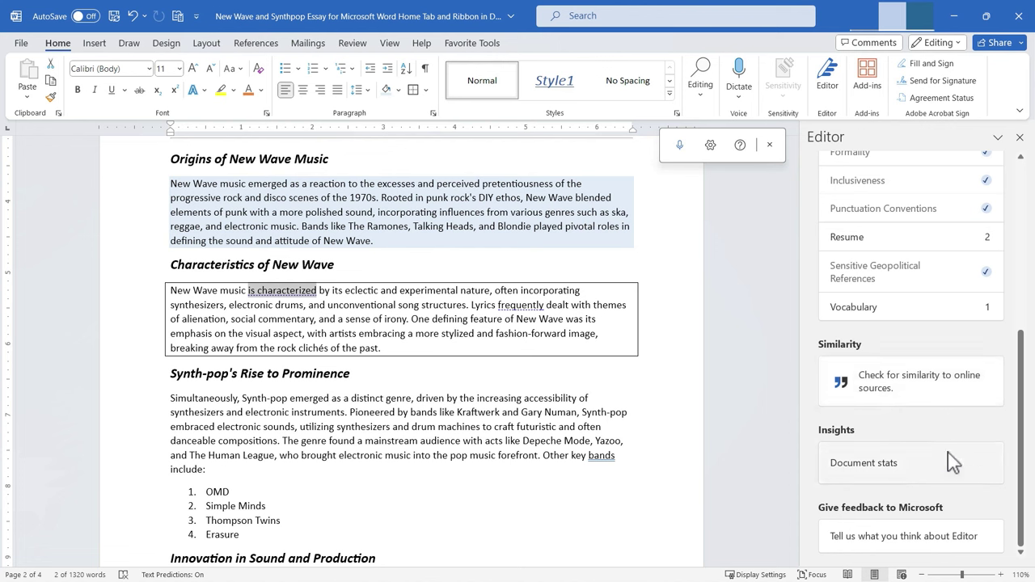
left_click(872, 477)
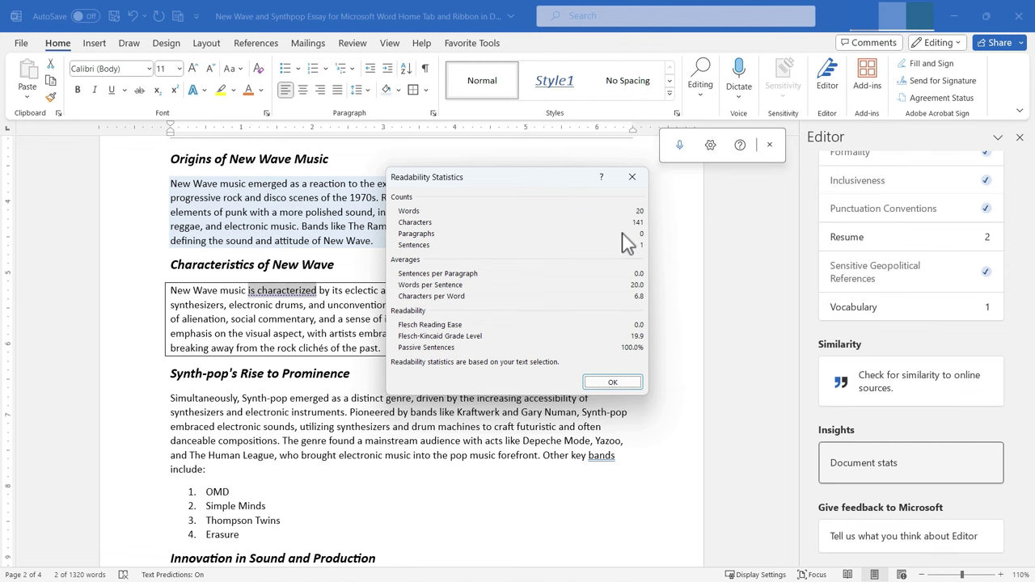
left_click(613, 383)
Check the explanation of how the Editor Score is calculated and close the Editor pane.
scroll(897, 364, "up", 5)
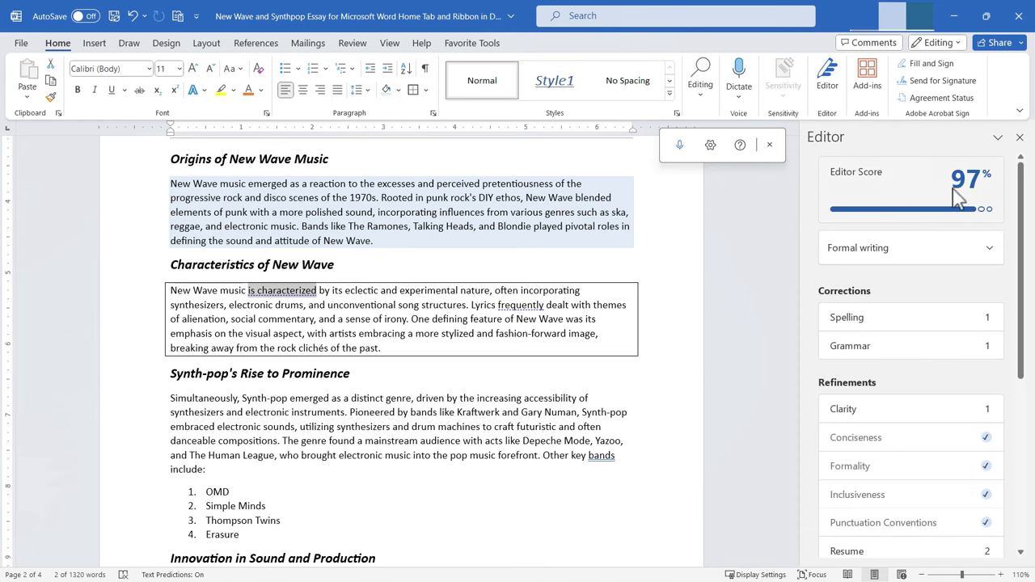
mouse_move(936, 197)
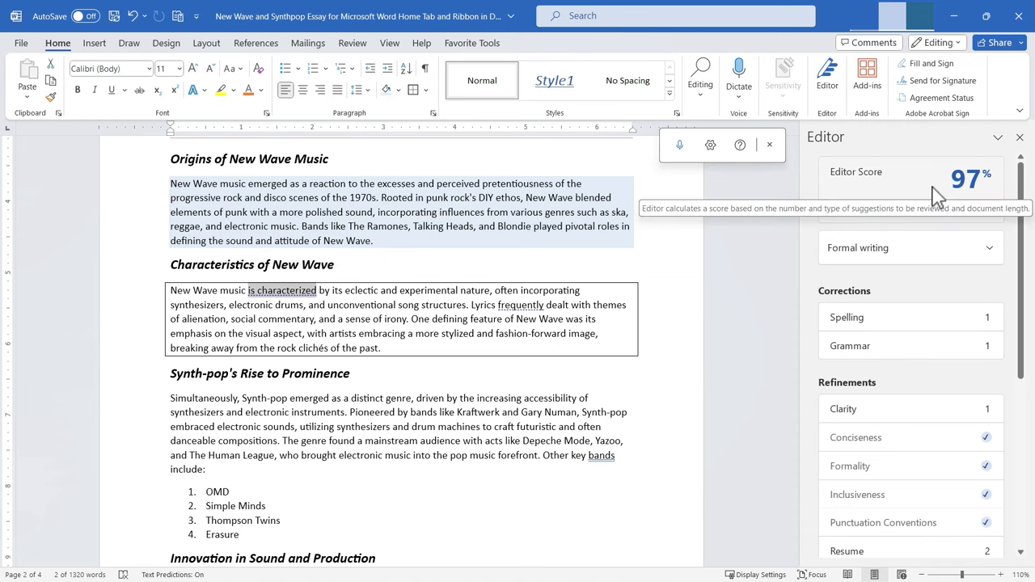
left_click(1019, 137)
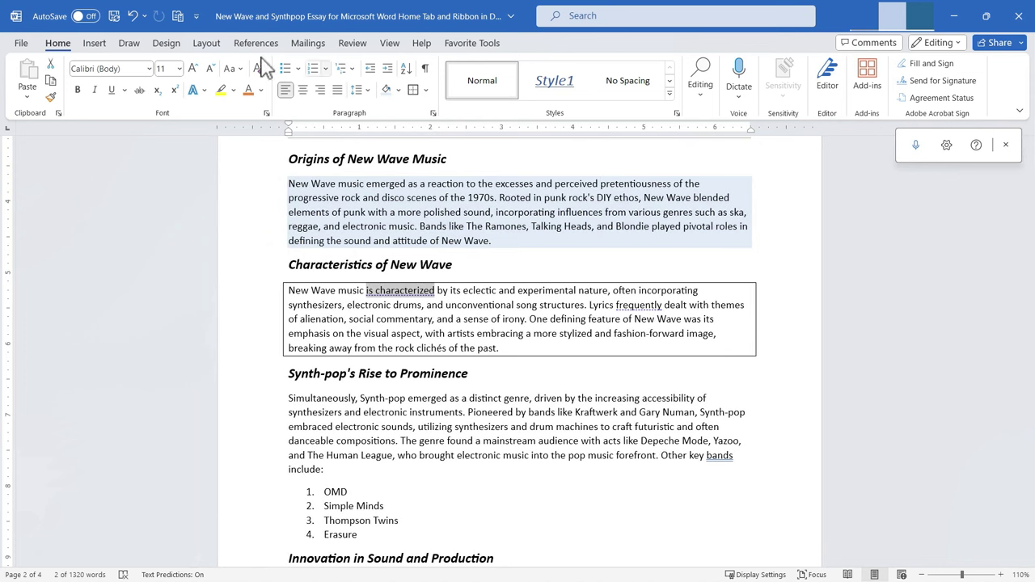
View the My Add-ins and Popular Add-ins lists, browse the full Office Add-ins store, and close the store.
left_click(871, 88)
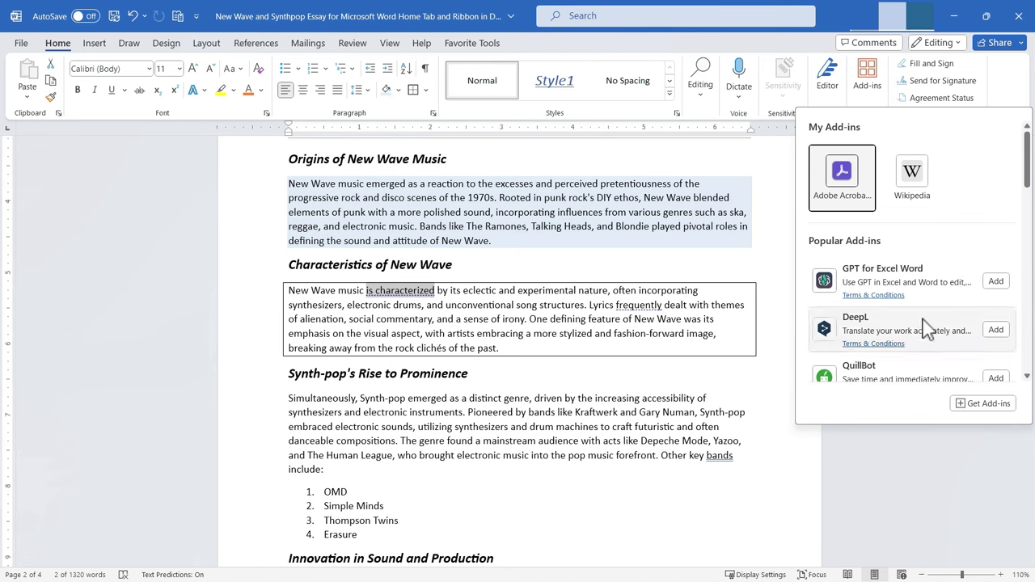
left_click(991, 404)
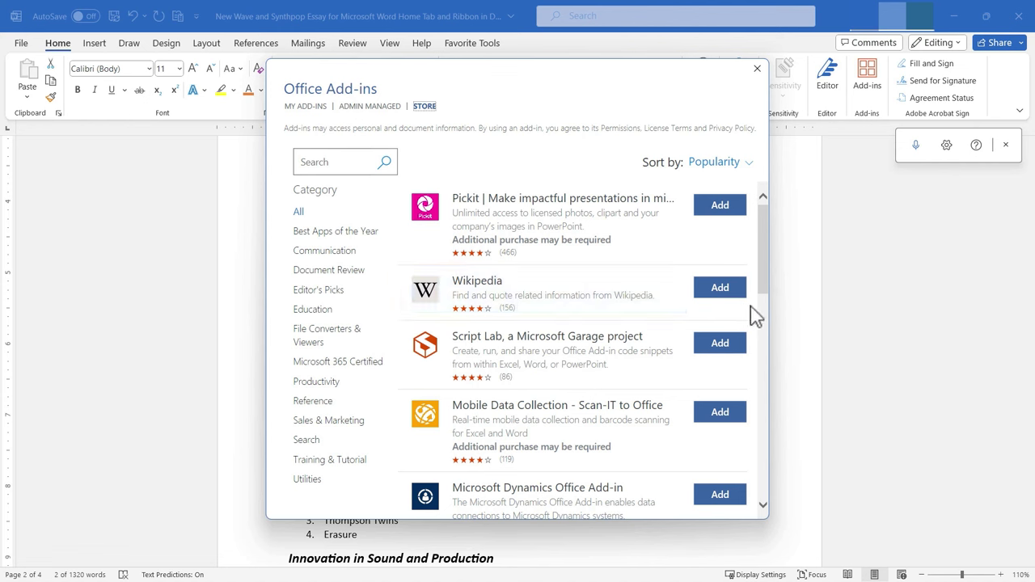
scroll(670, 308, "down", 6)
scroll(668, 306, "down", 1)
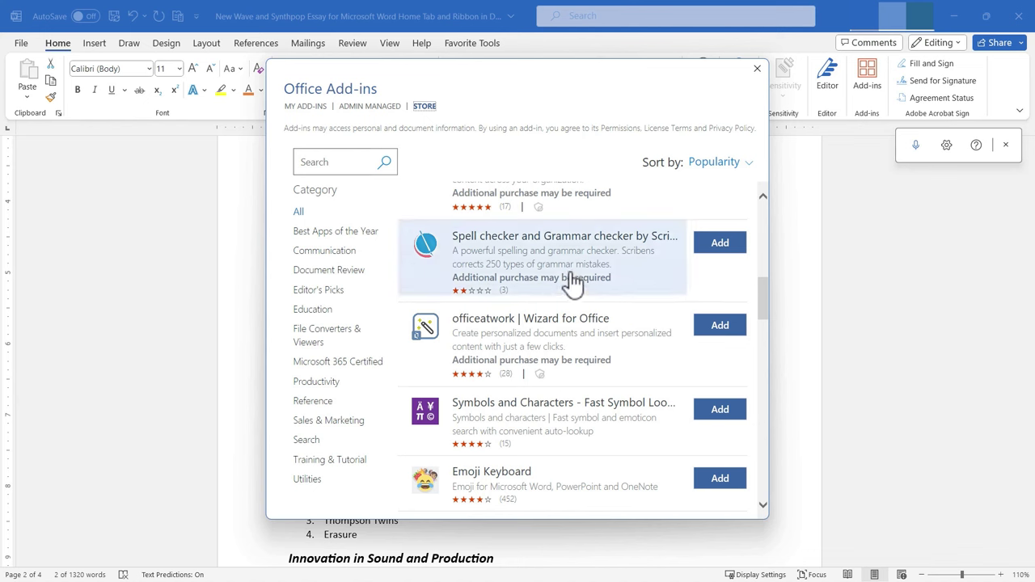
scroll(599, 275, "down", 10)
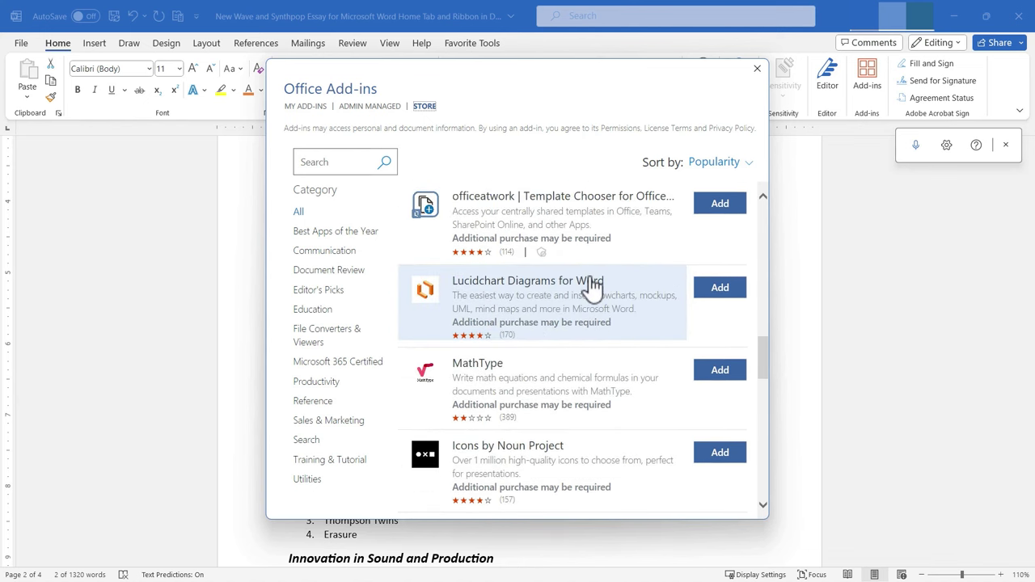
scroll(592, 289, "down", 5)
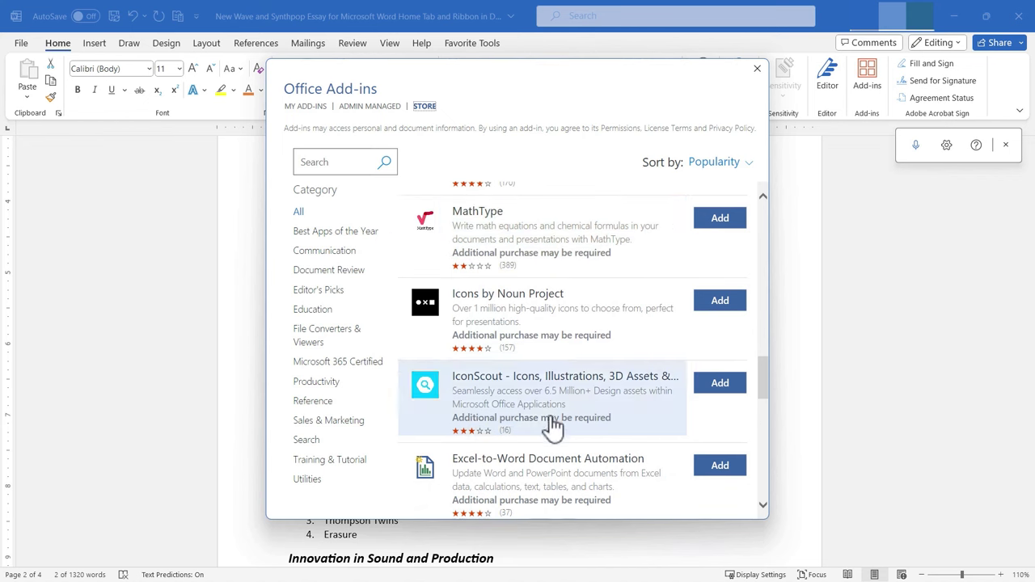
scroll(561, 485, "down", 3)
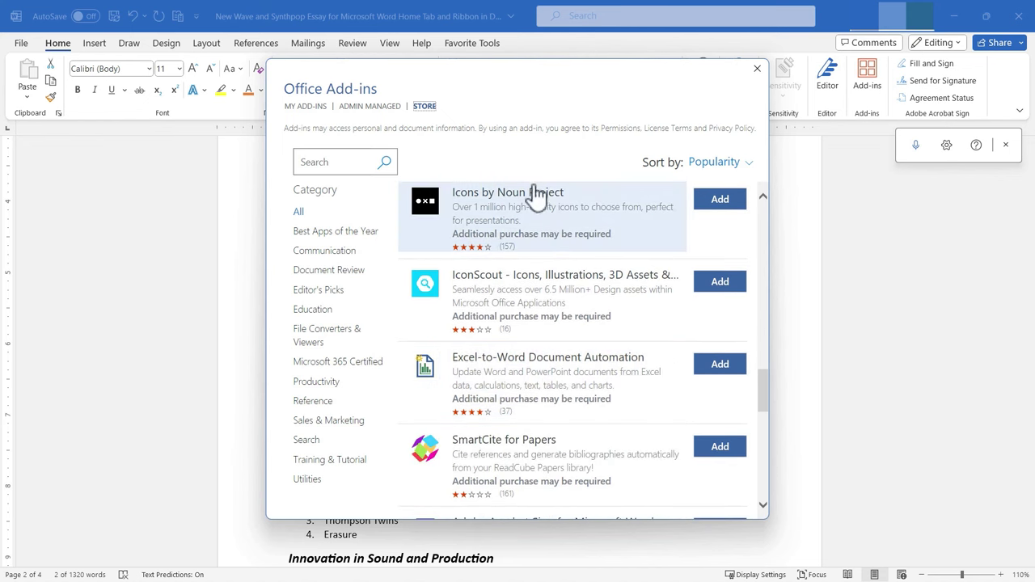
left_click(750, 78)
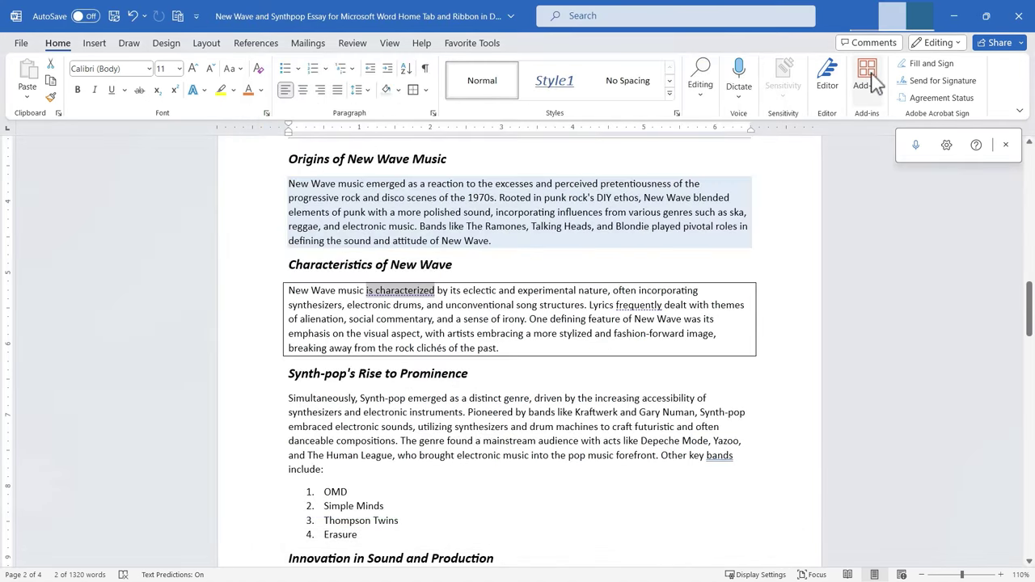
Add the popular GPT for Excel Word add-in, close its pane, and reopen the pane.
left_click(872, 73)
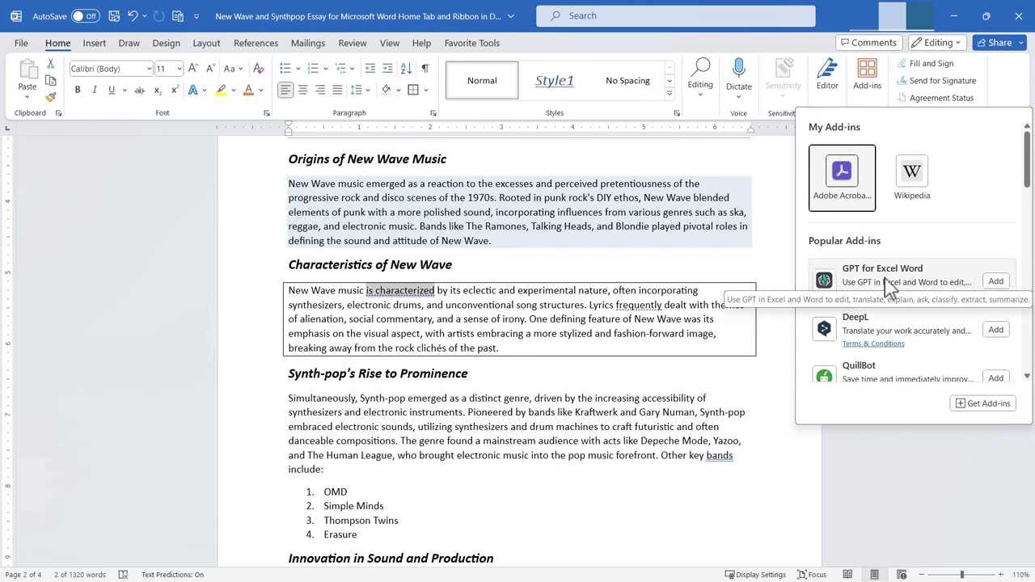
left_click(996, 283)
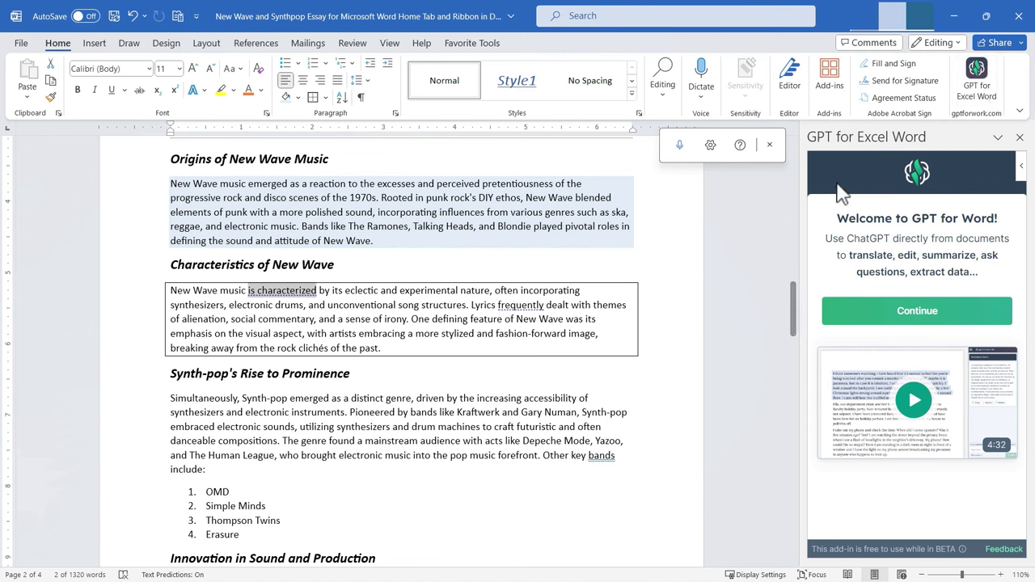
left_click(1020, 139)
left_click(984, 92)
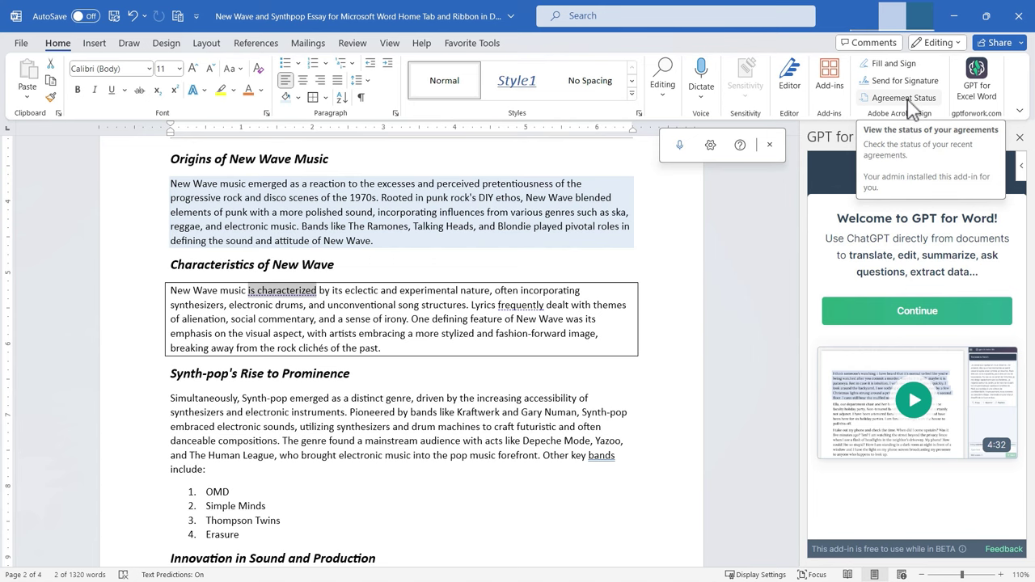
Search the Office Add-ins store for "adobe acrobat" and close the store.
left_click(830, 81)
left_click(983, 402)
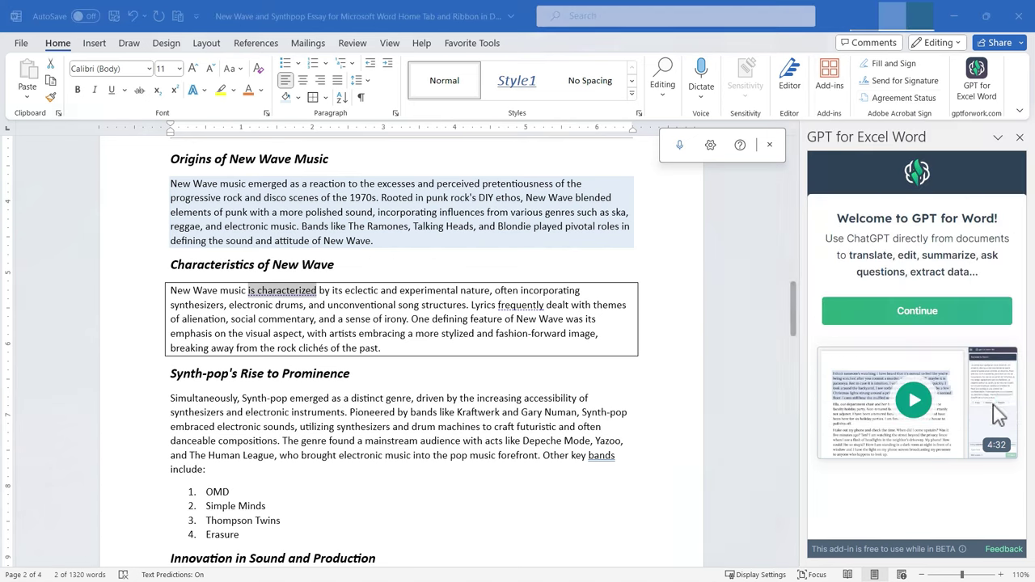
left_click(344, 165)
type("adob")
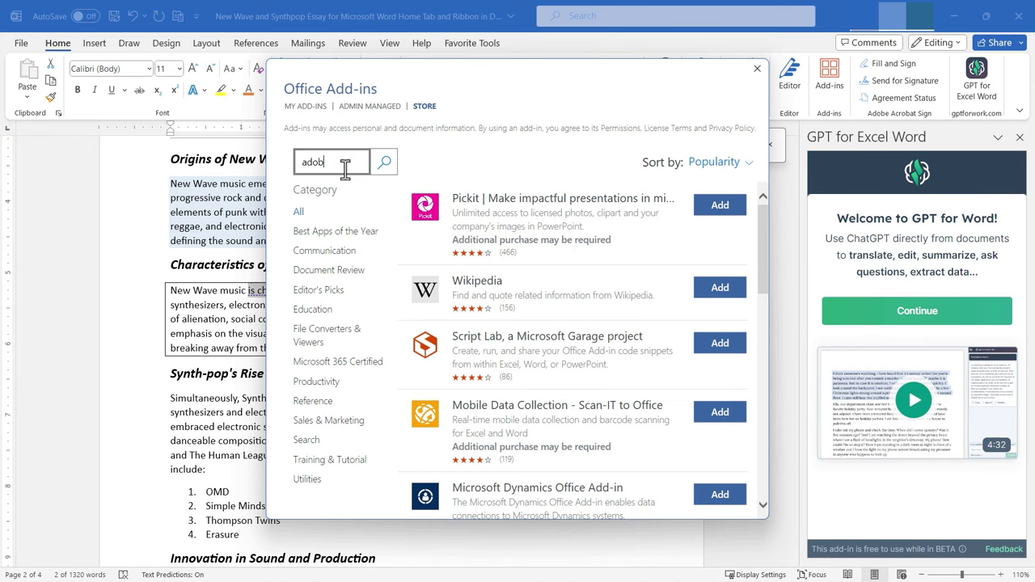
type("e acrobat")
key("Return")
key("Escape")
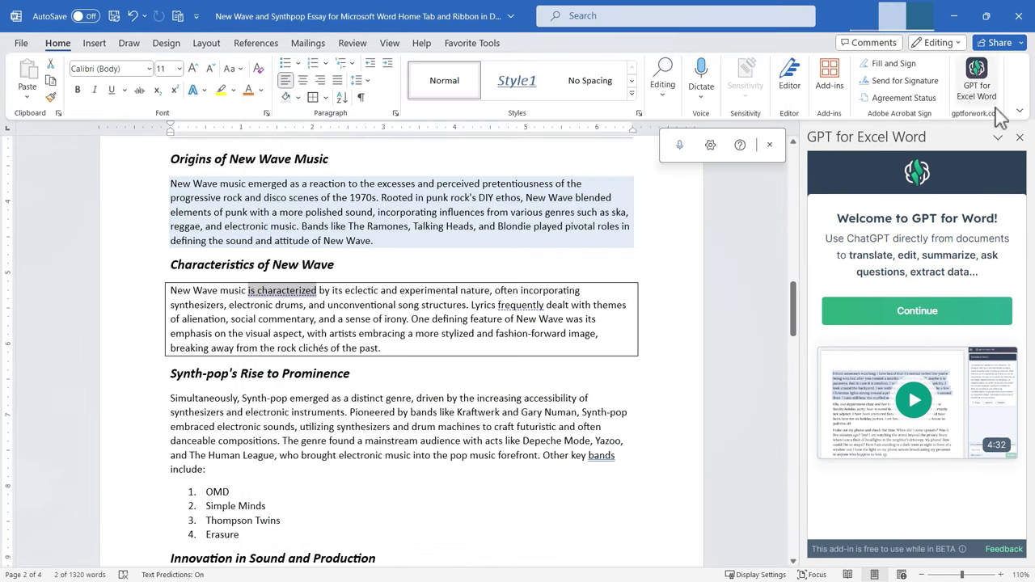
Review the installed add-ins and browse the list of popular add-ins available for the document.
left_click(839, 81)
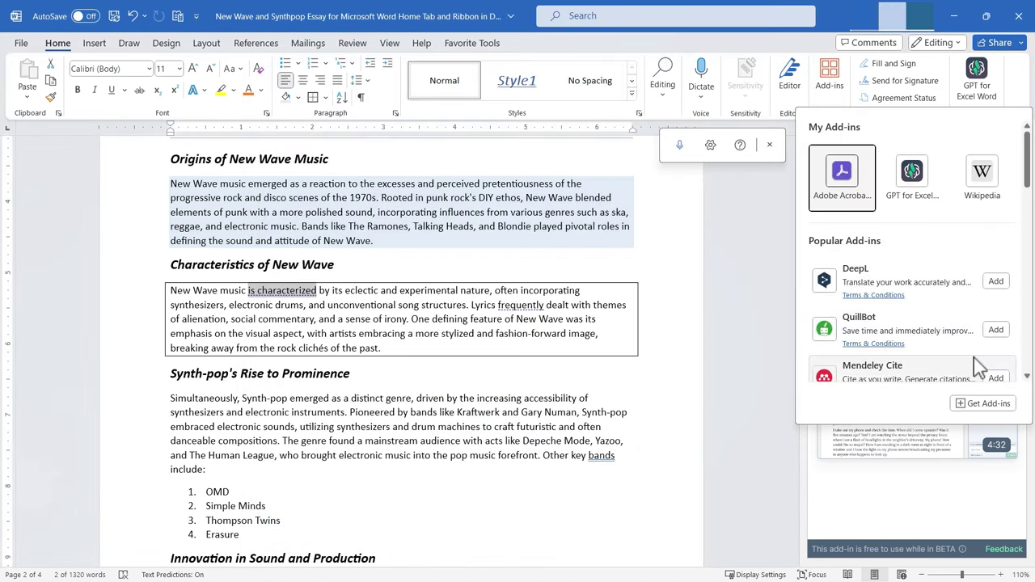
scroll(979, 366, "down", 3)
scroll(978, 366, "up", 5)
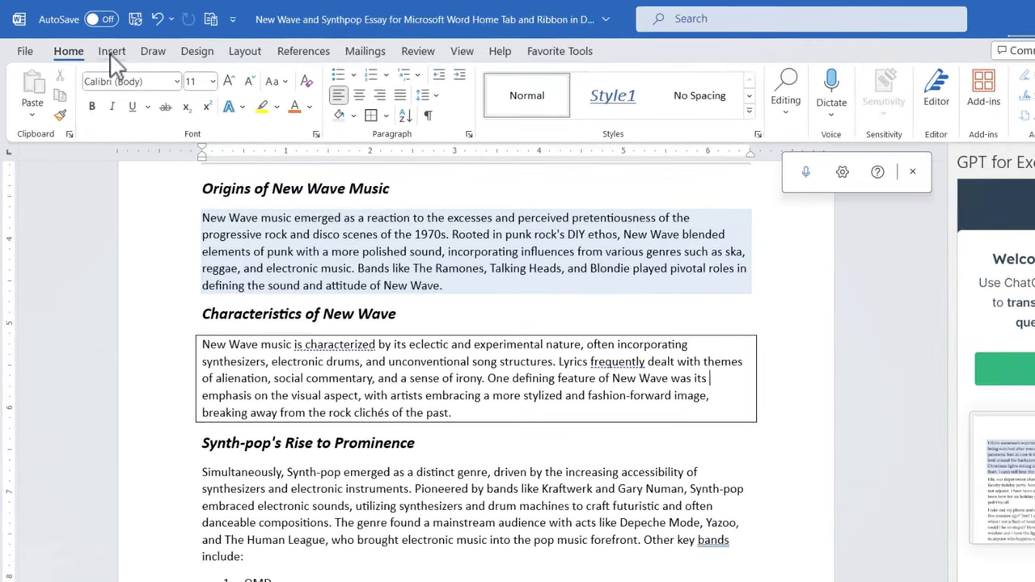
left_click(112, 52)
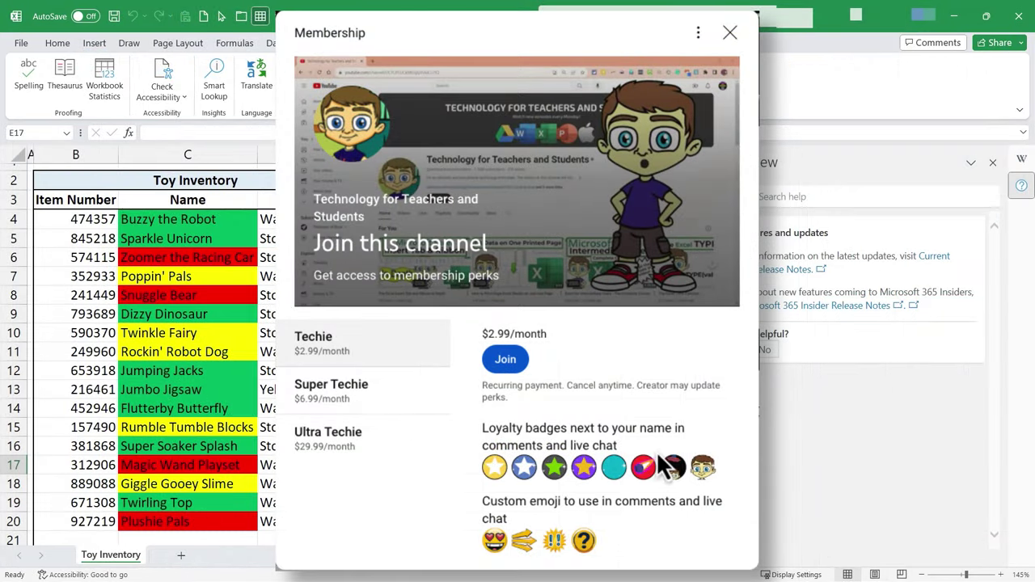
Review the perks of the Techie channel membership and open the Super Thanks options for the Excel for Web video on YouTube.
scroll(656, 417, "down", 1)
scroll(657, 417, "up", 1)
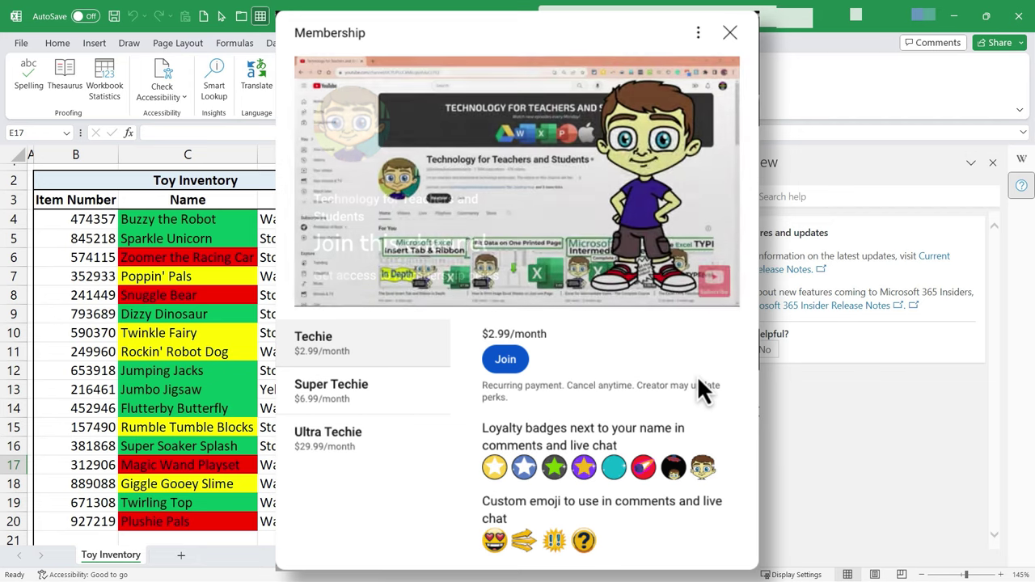
scroll(699, 380, "down", 1)
scroll(699, 382, "down", 1)
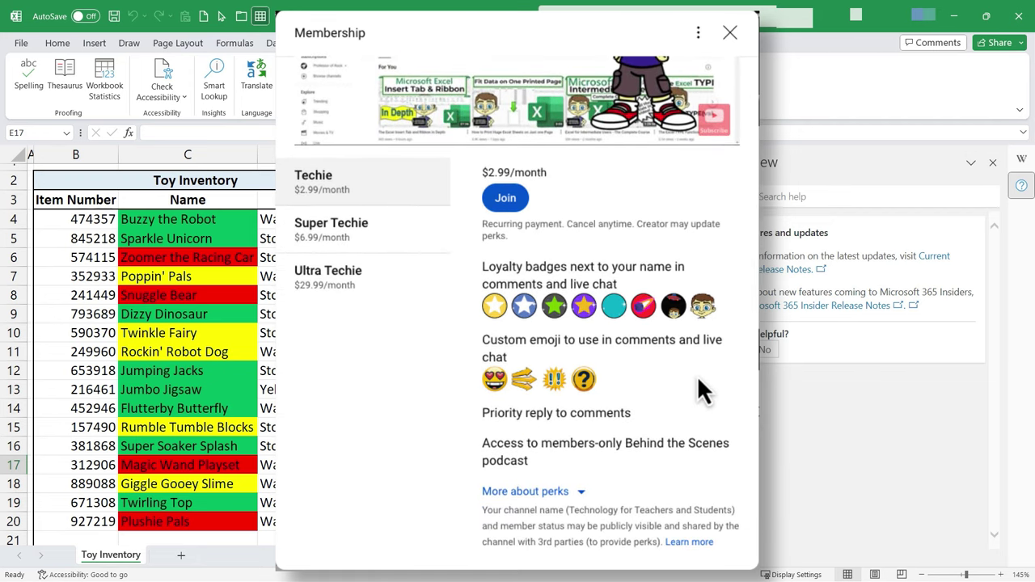
scroll(699, 380, "up", 2)
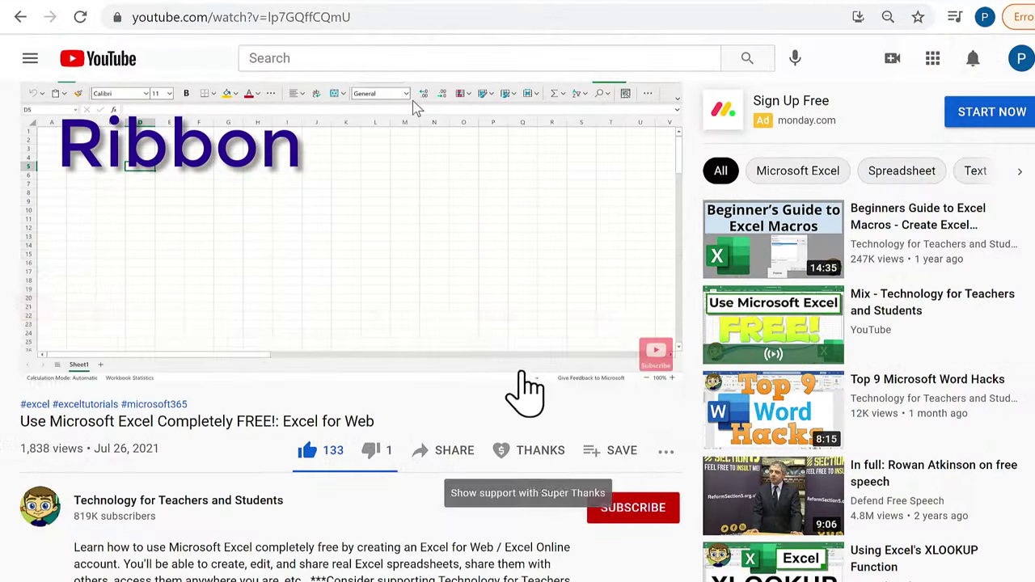
left_click(549, 455)
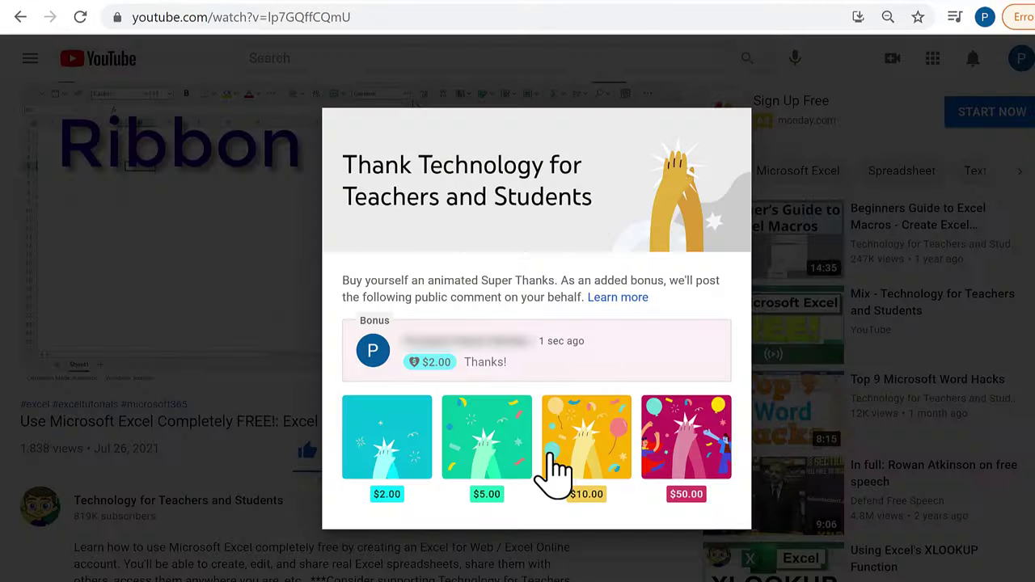